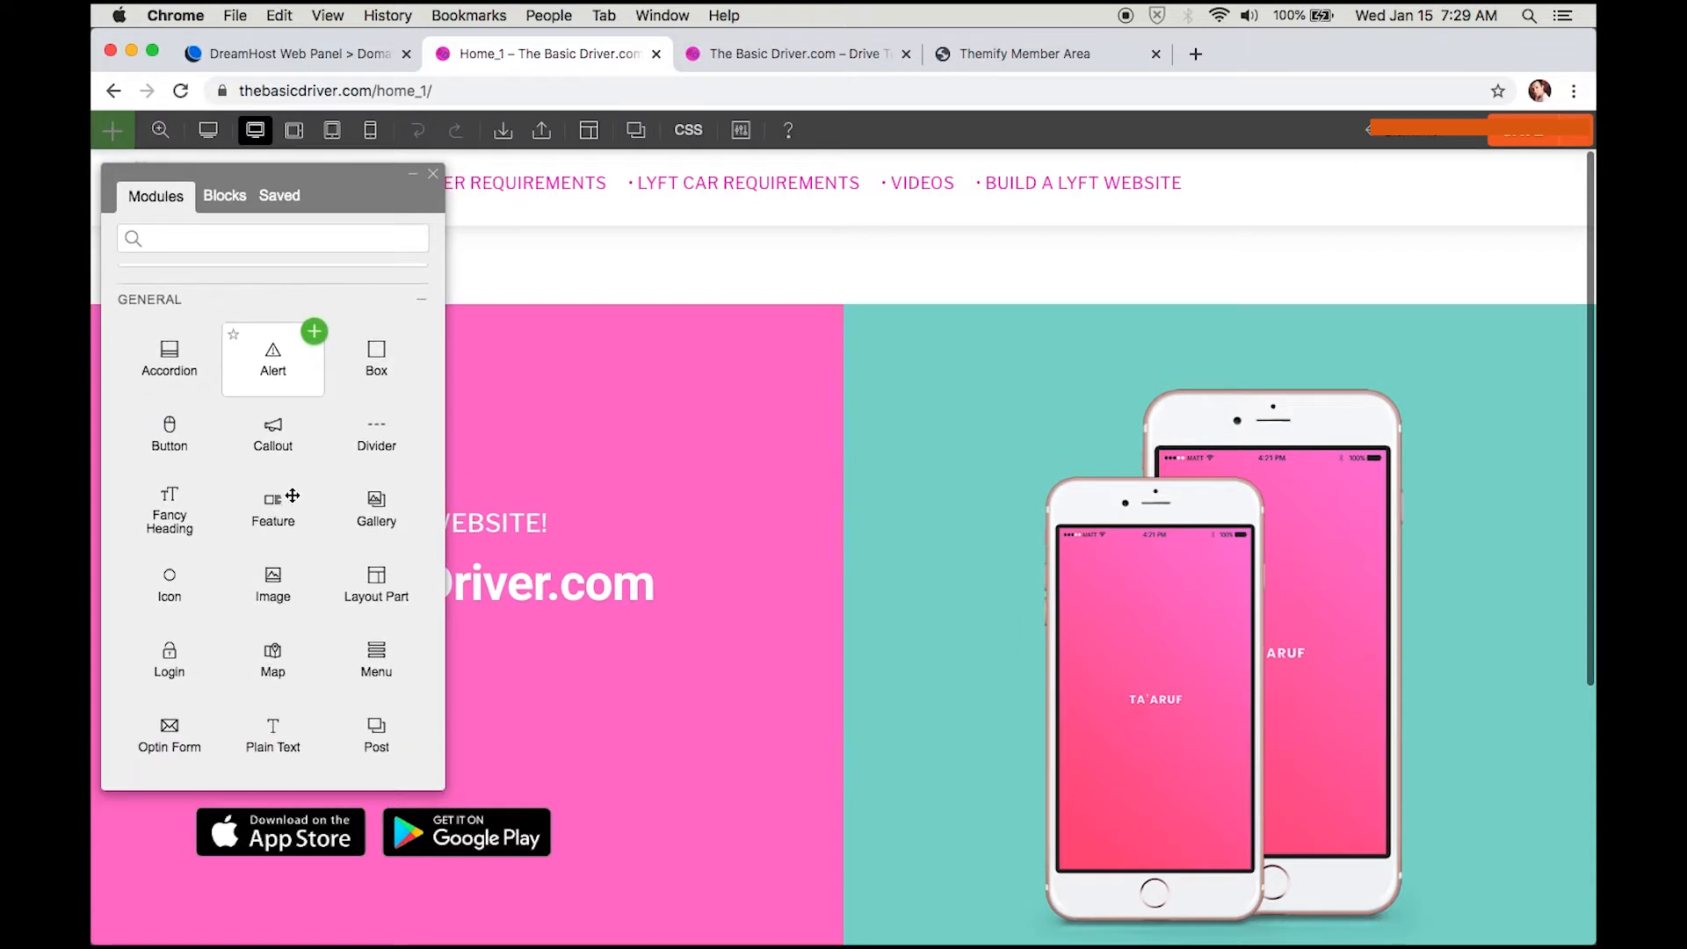
Step: Look through the general modules available in the builder's module list
scroll(332, 573, "down", 5)
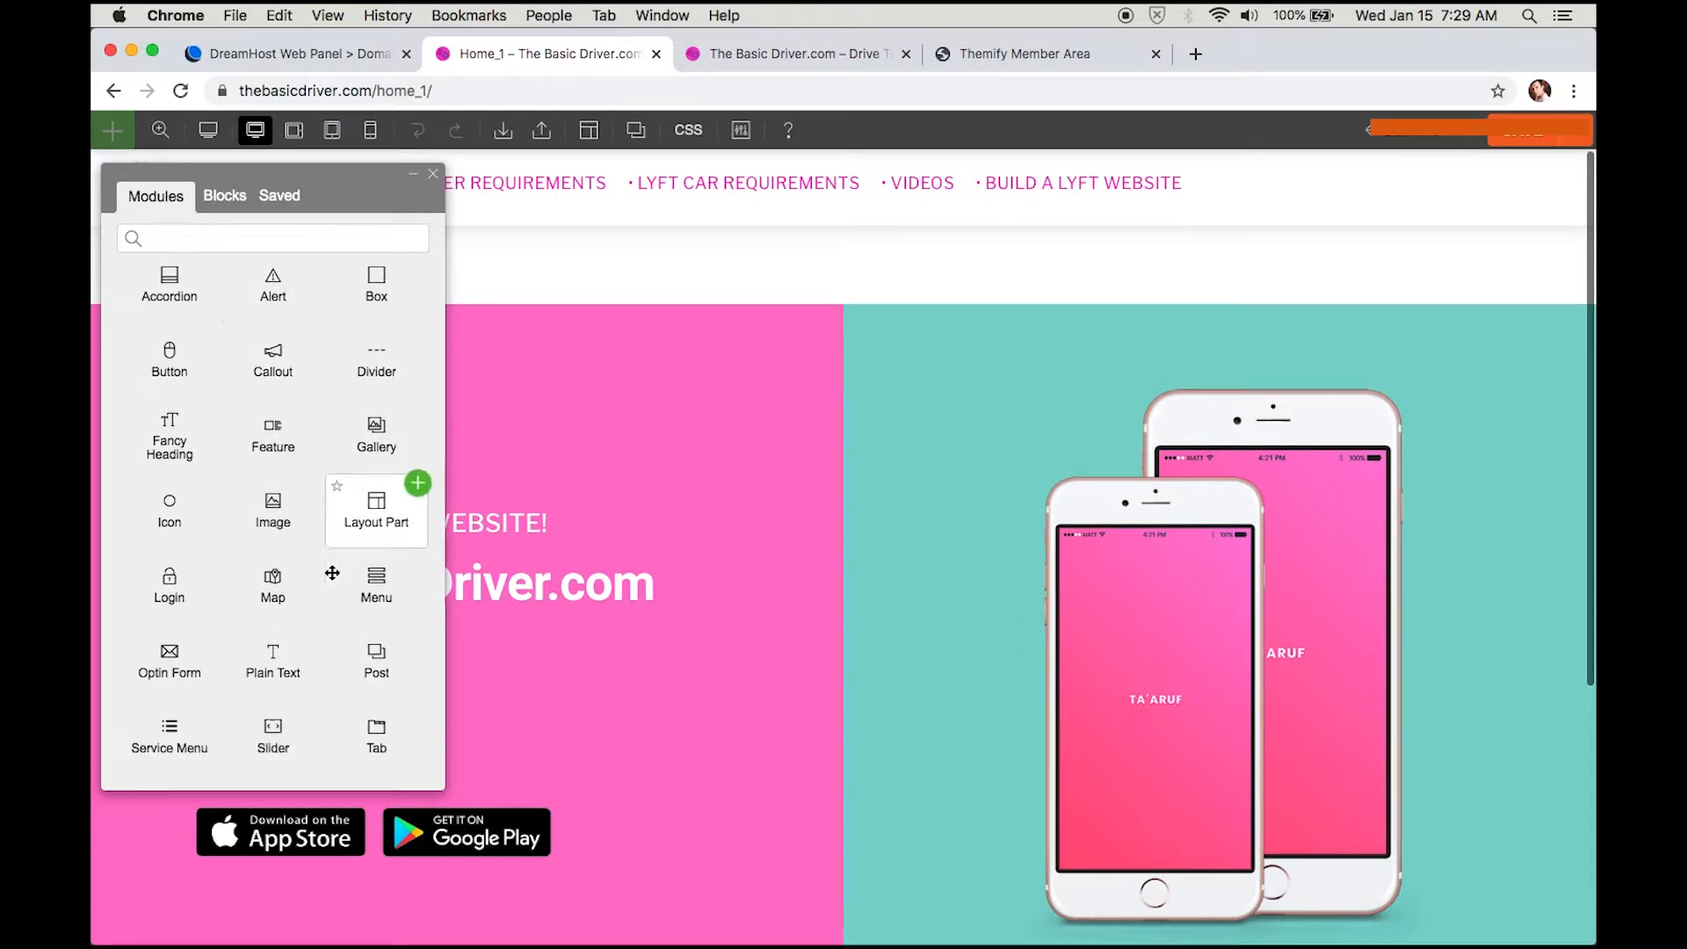
scroll(332, 573, "up", 1)
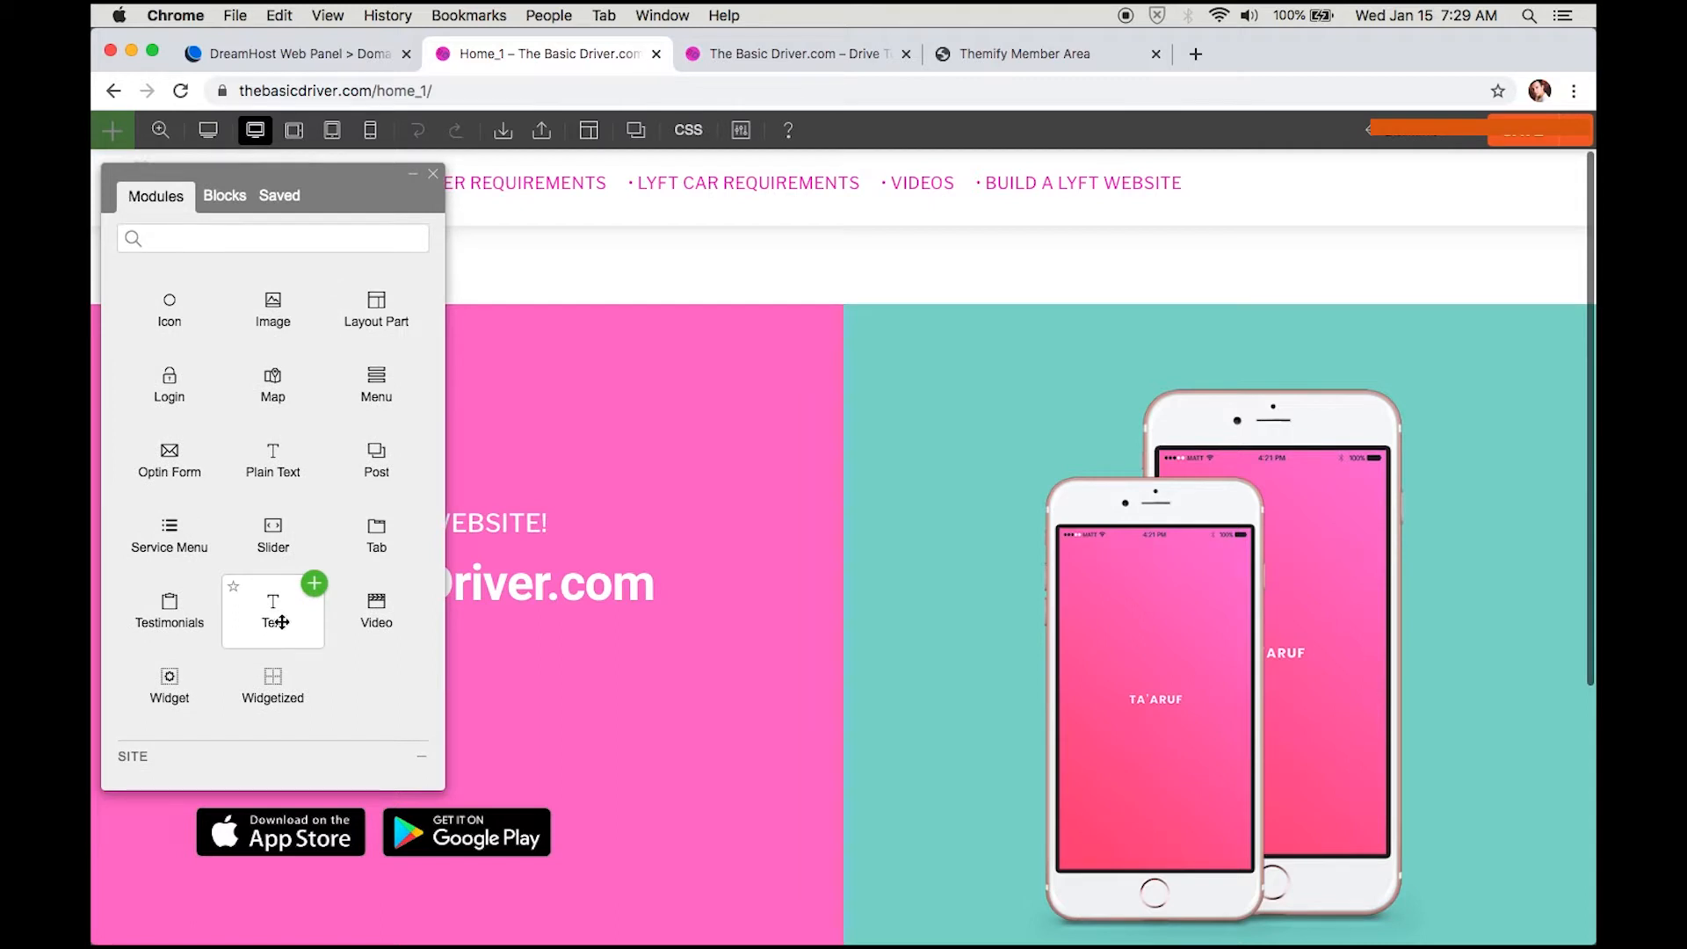
scroll(274, 545, "up", 2)
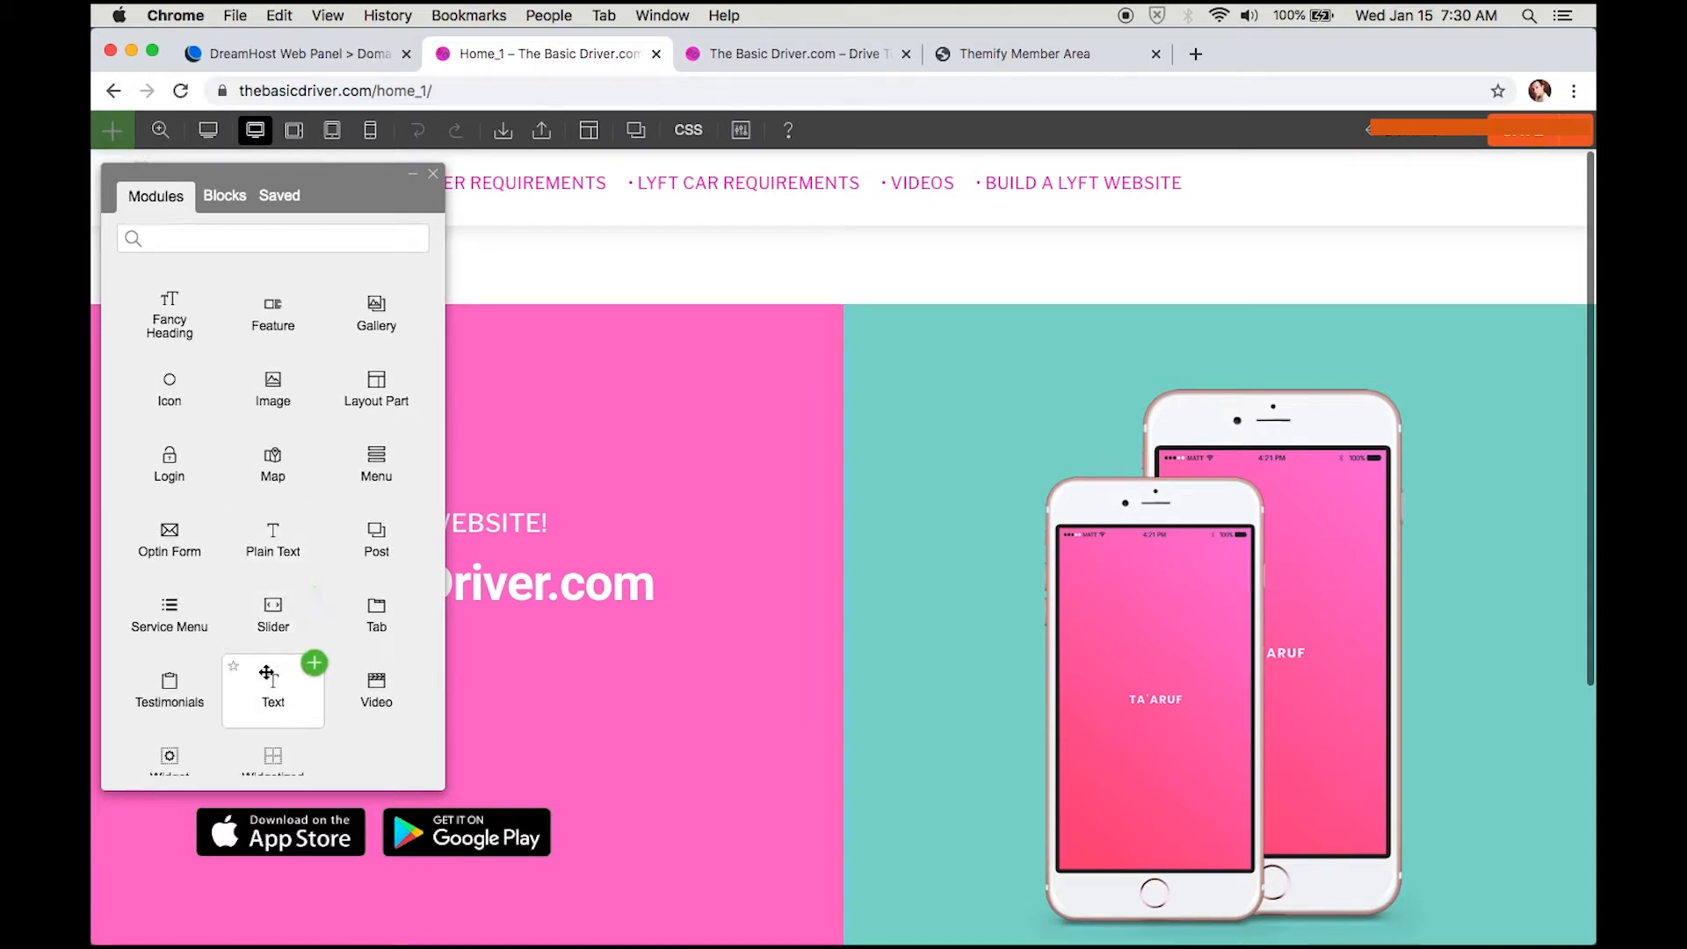
scroll(176, 562, "up", 2)
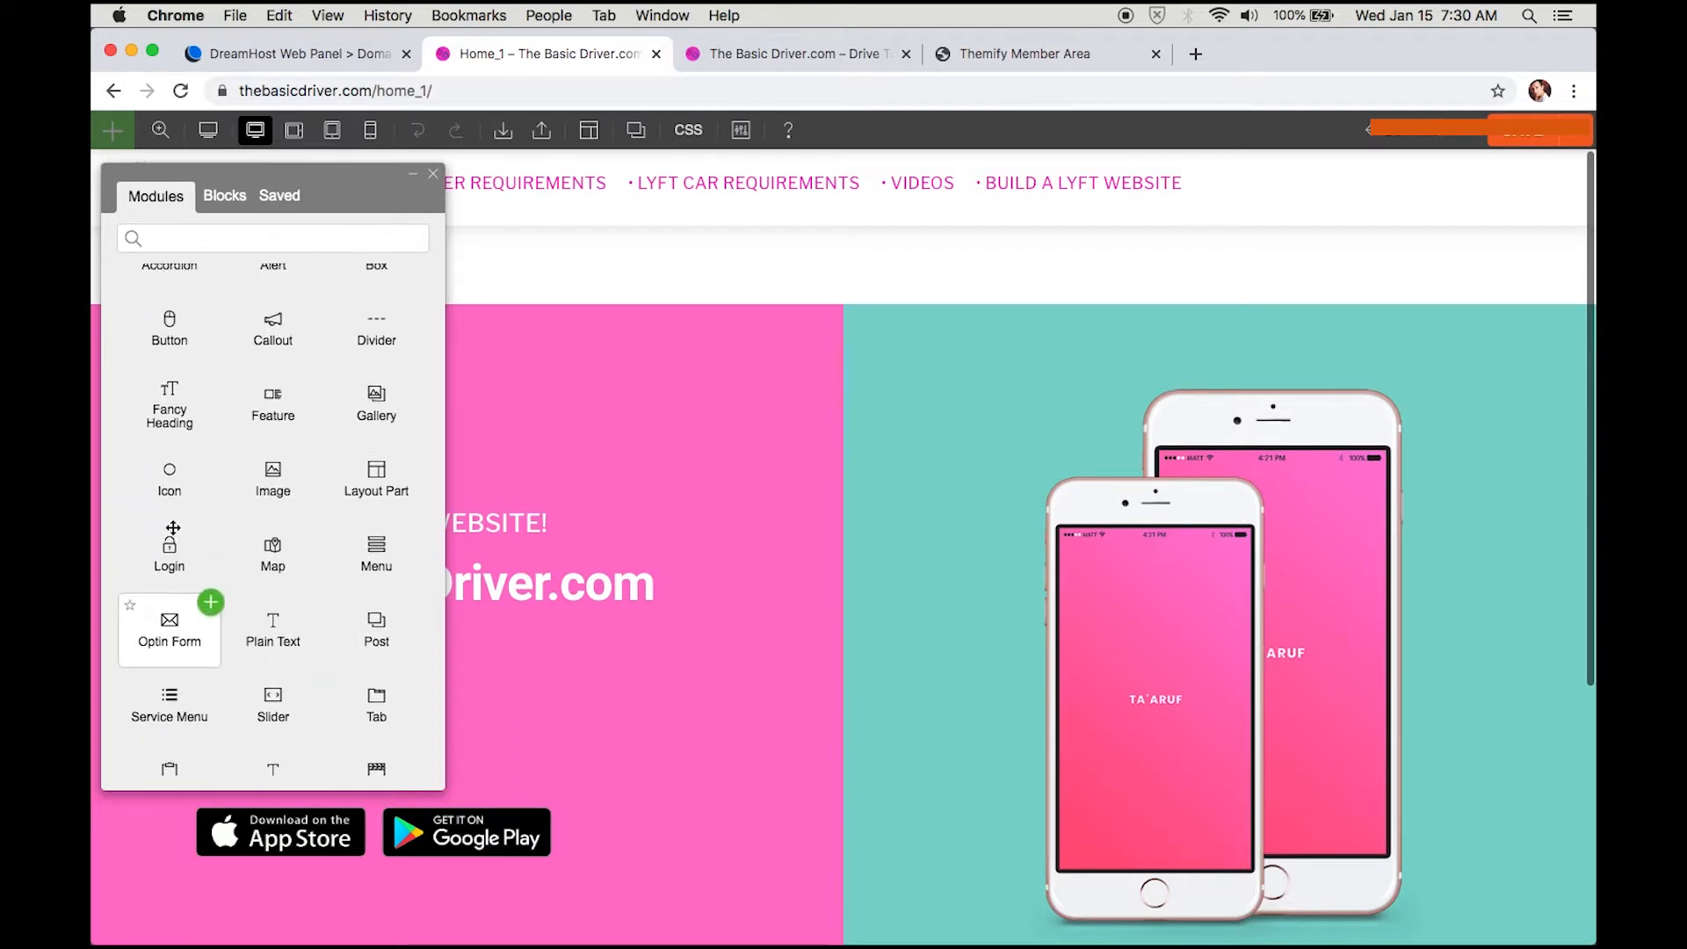
scroll(172, 562, "up", 5)
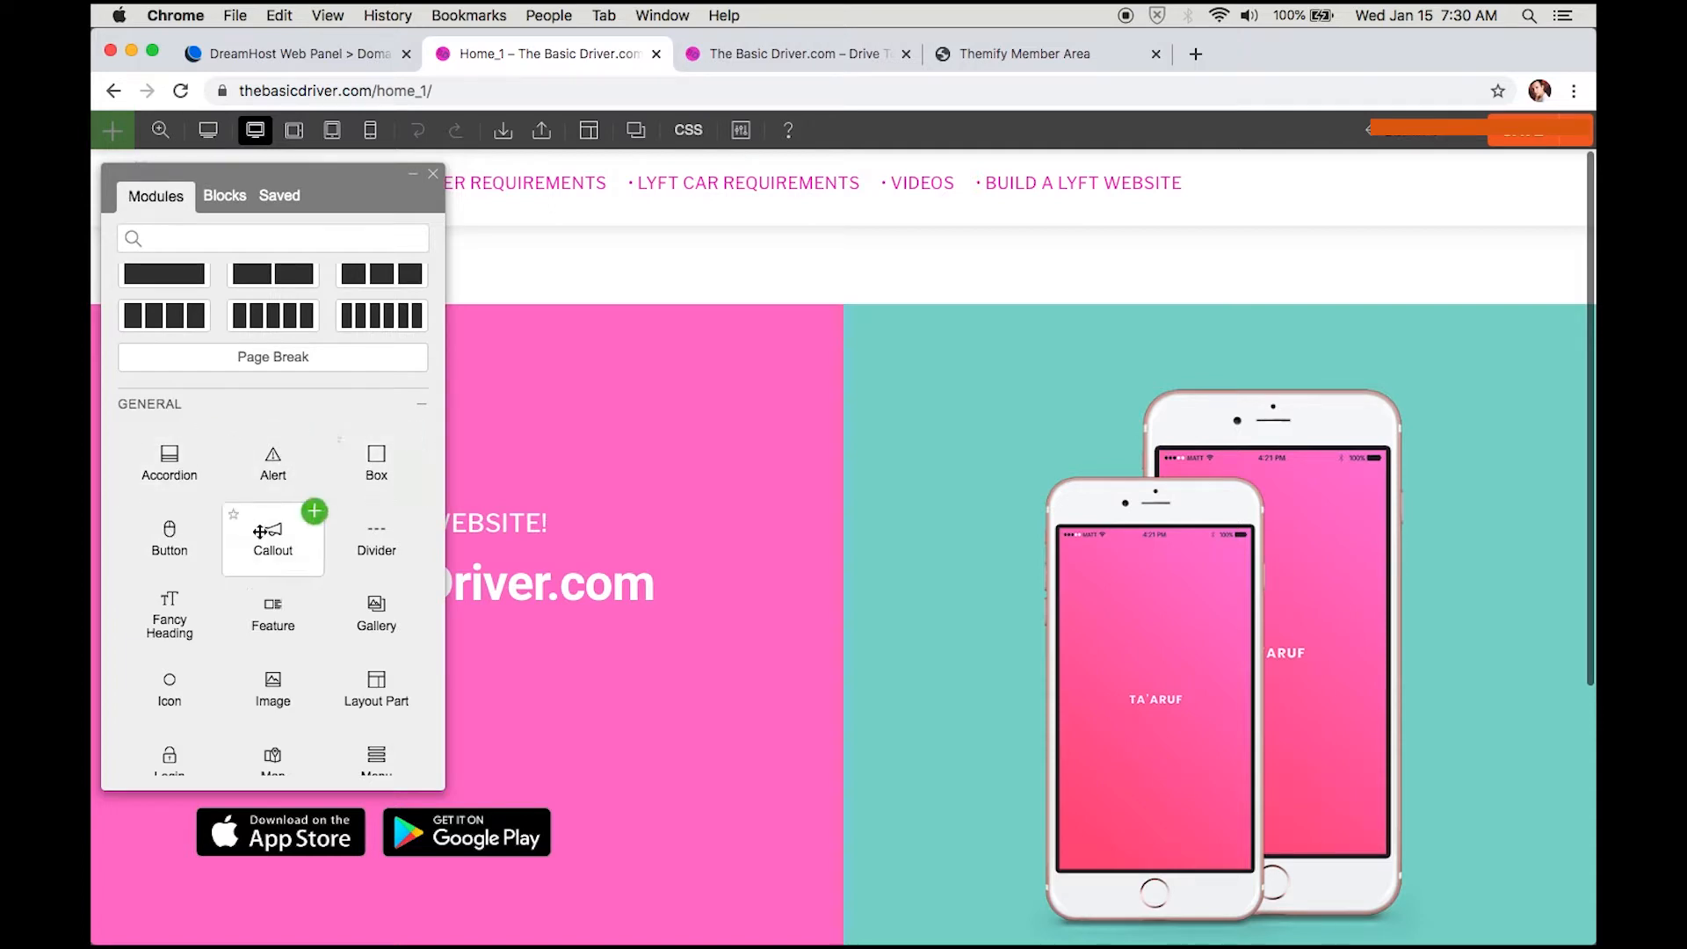
Step: Review the existing home page of thebasicdriver.com and turn on the builder to inspect its image module and Free Rides box
left_click(827, 74)
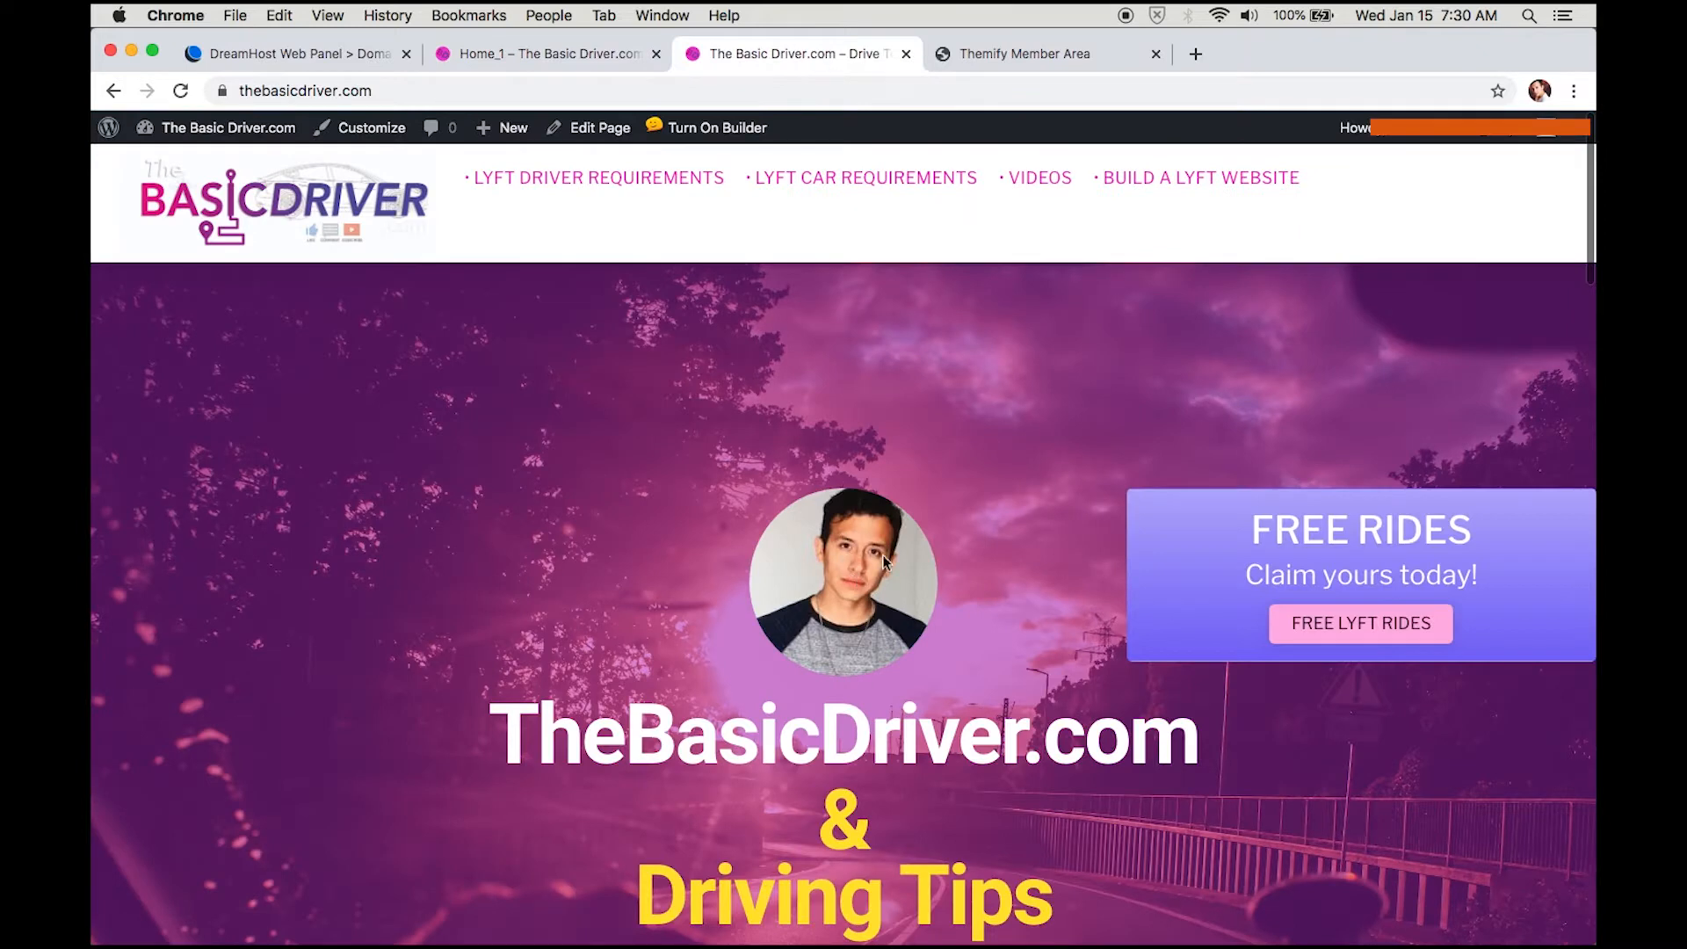
scroll(882, 522, "down", 5)
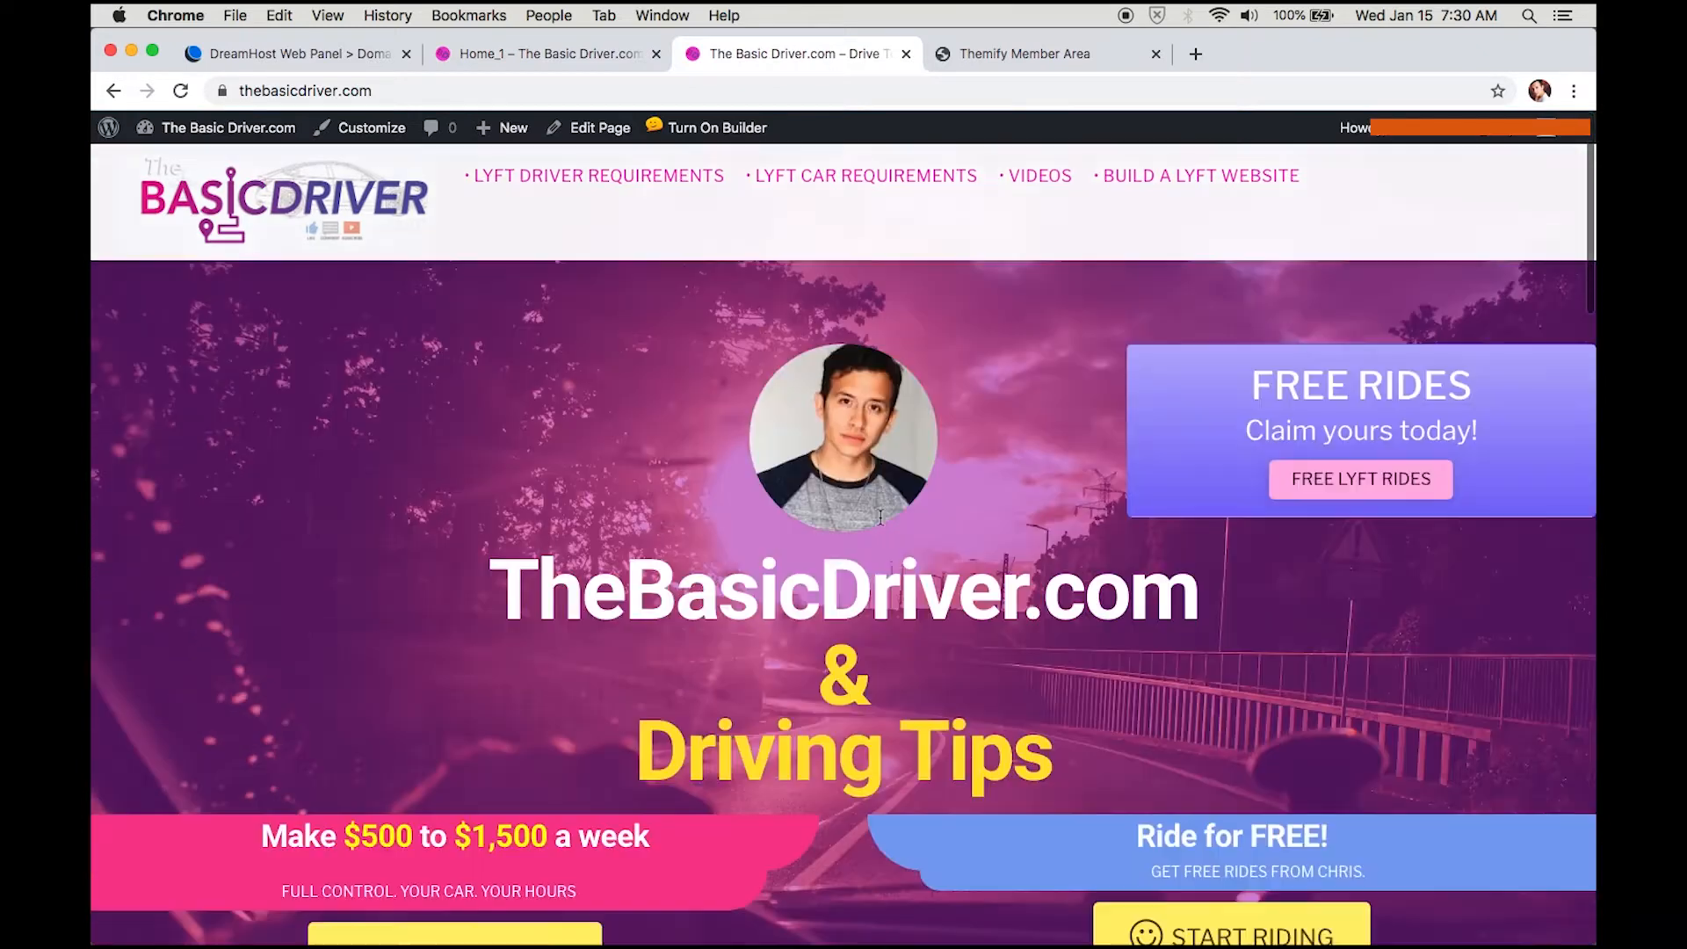
scroll(879, 588, "down", 3)
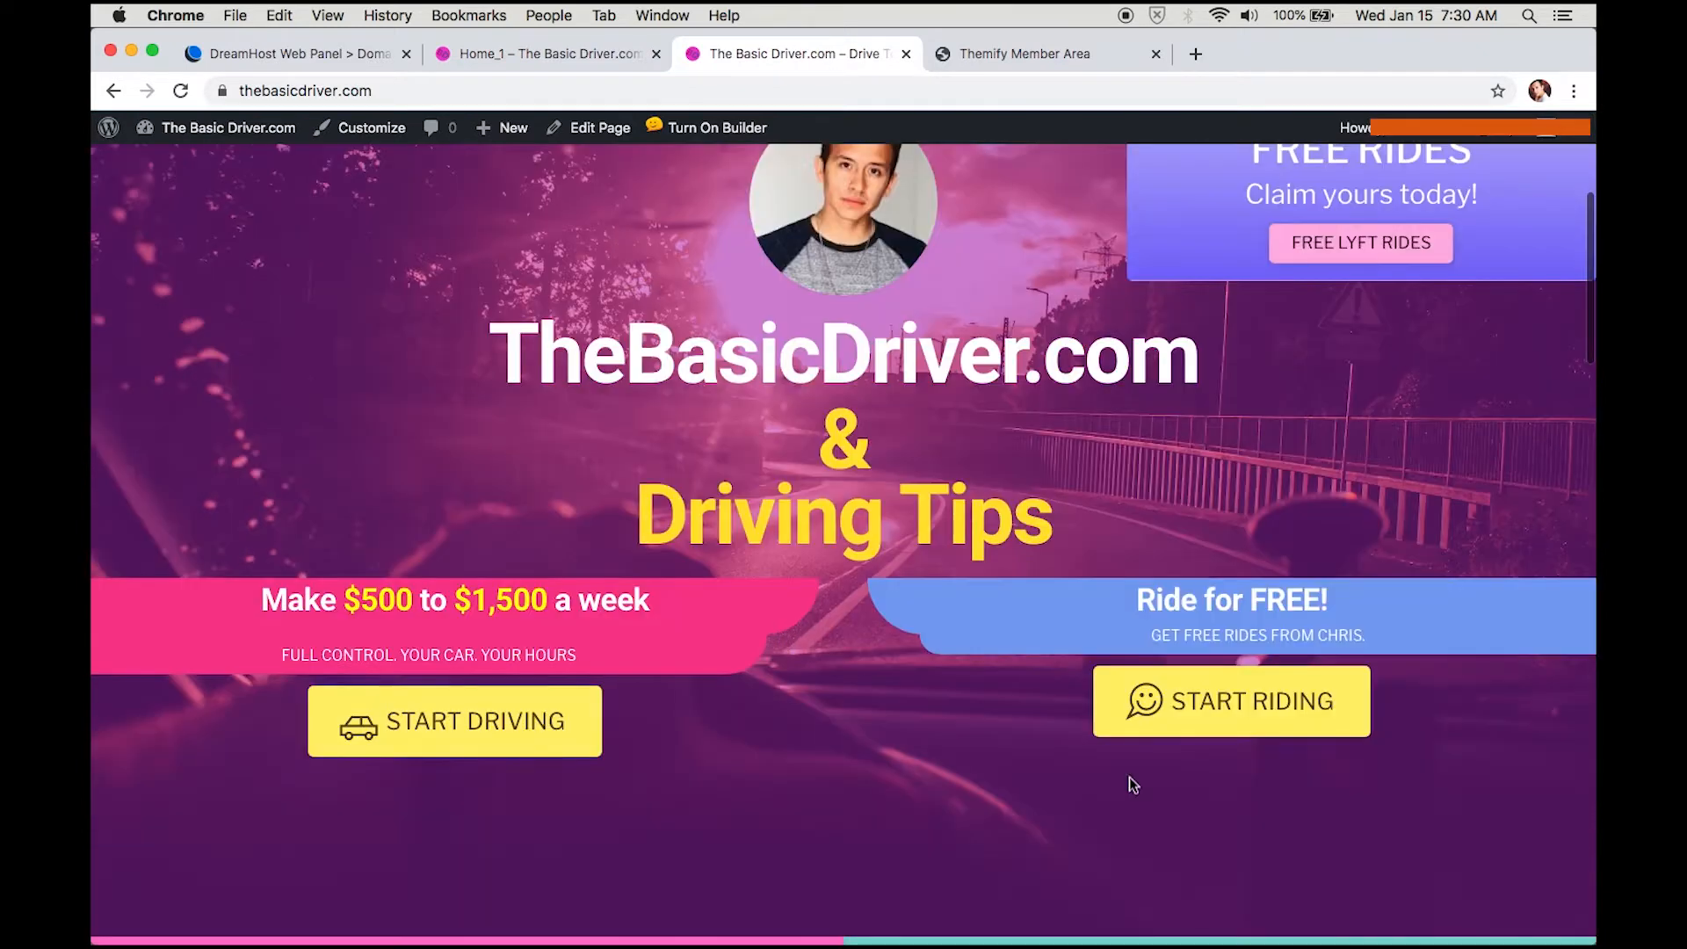
scroll(1130, 777, "up", 6)
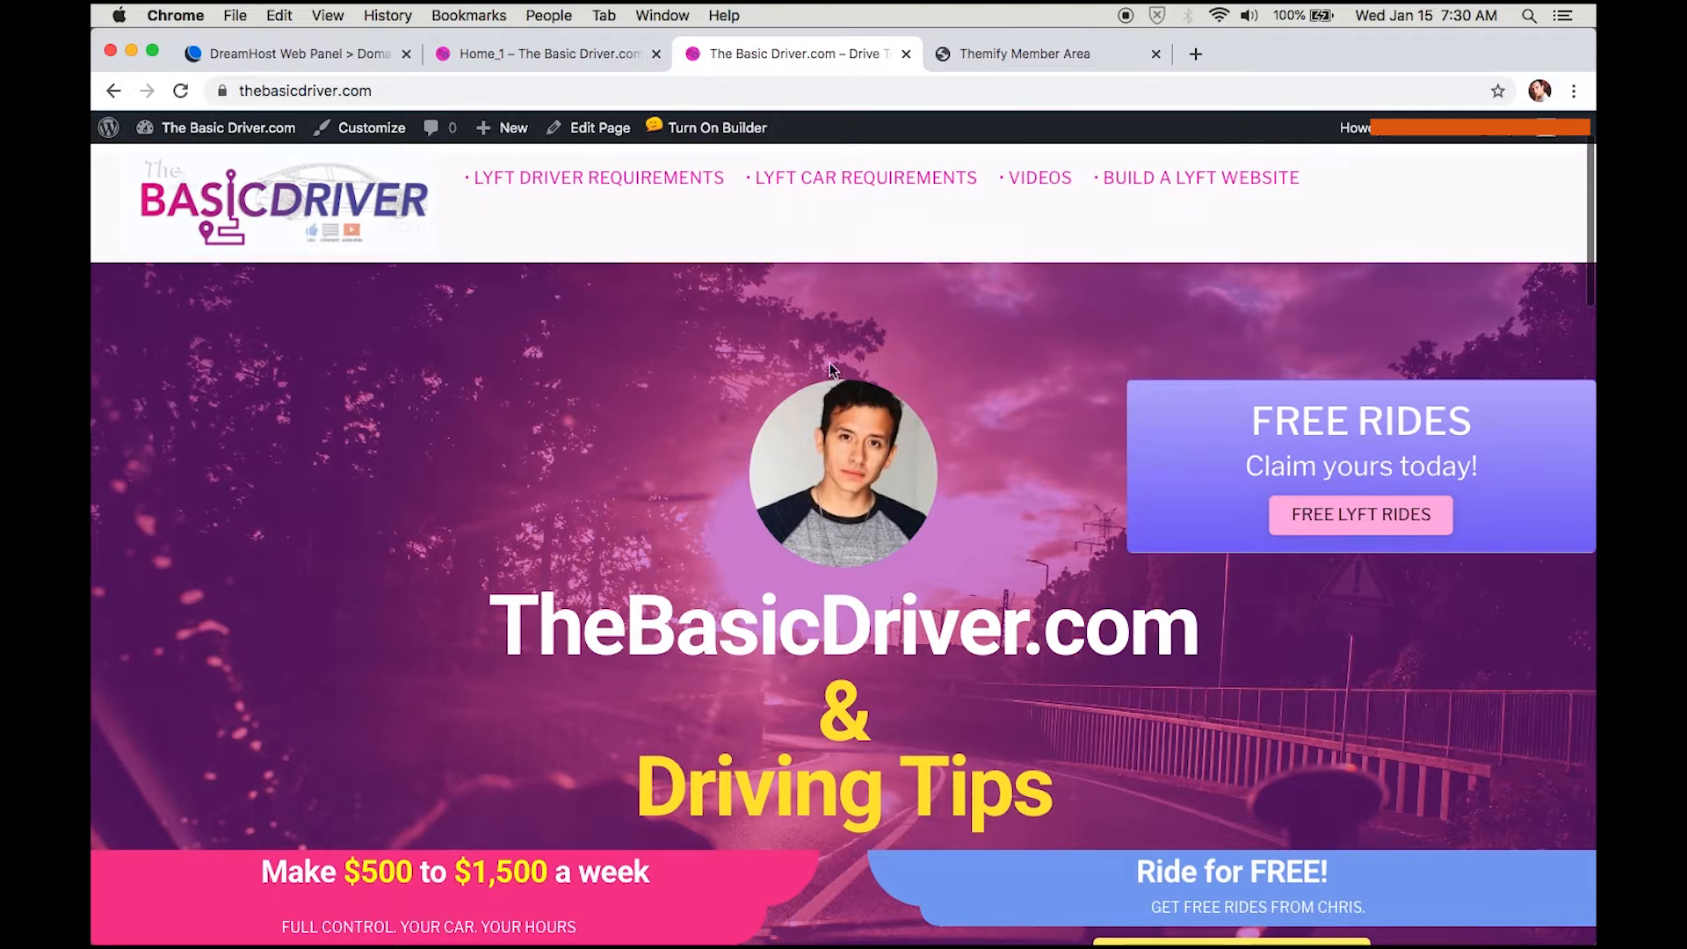
left_click(720, 130)
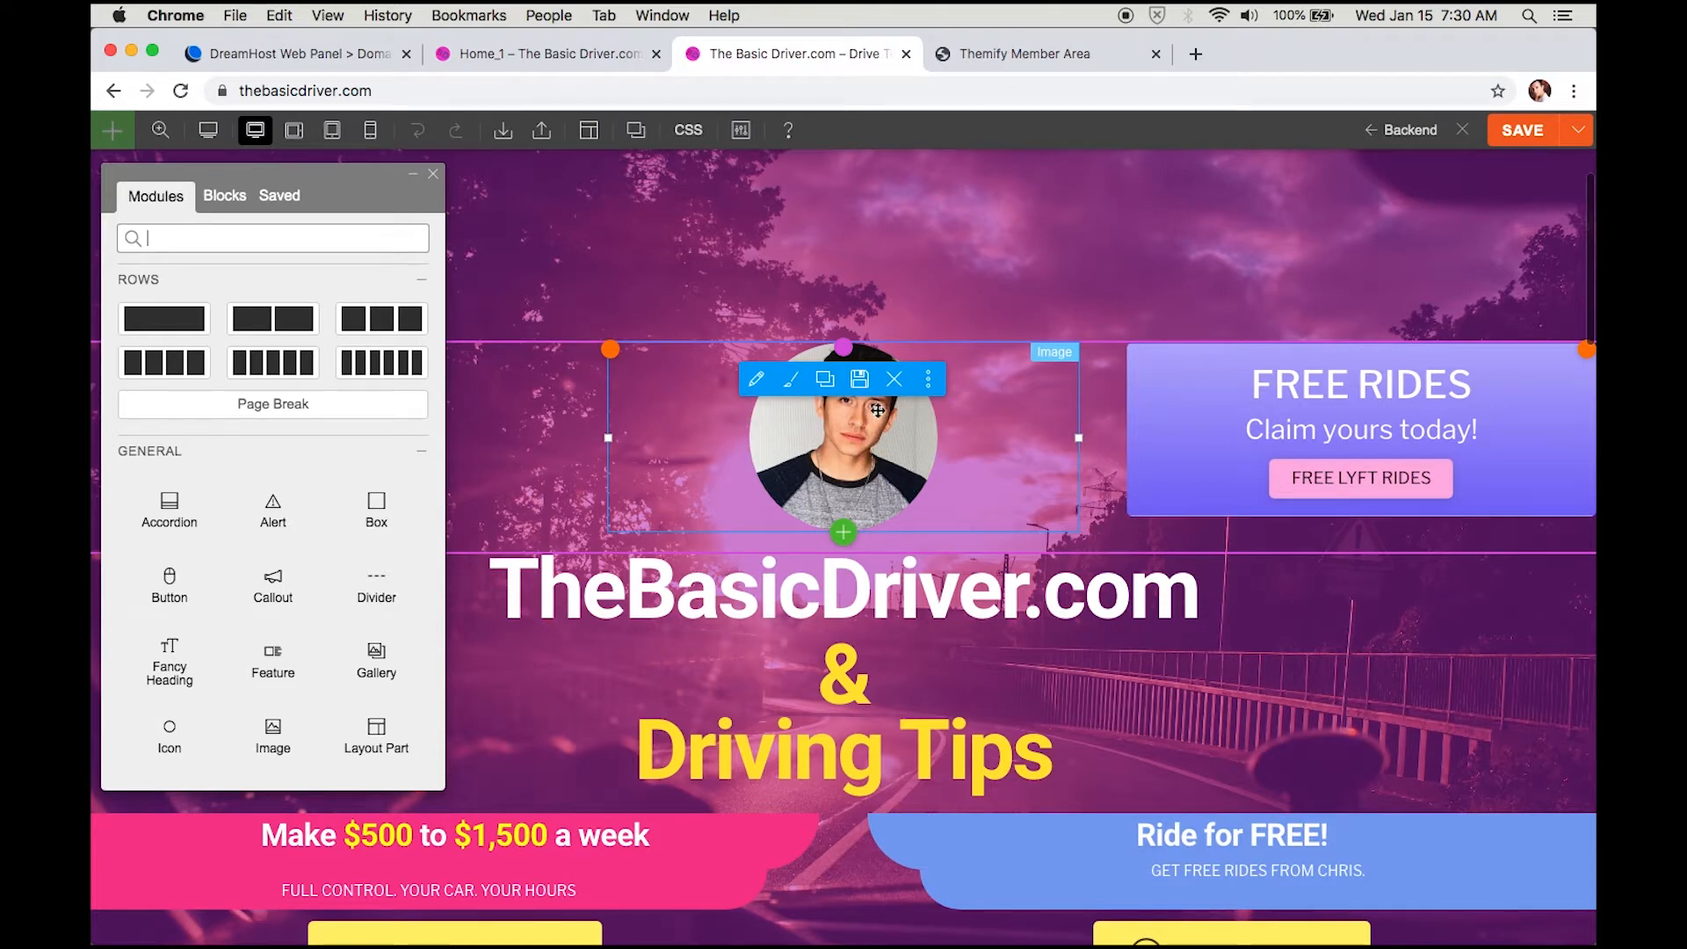
left_click(842, 460)
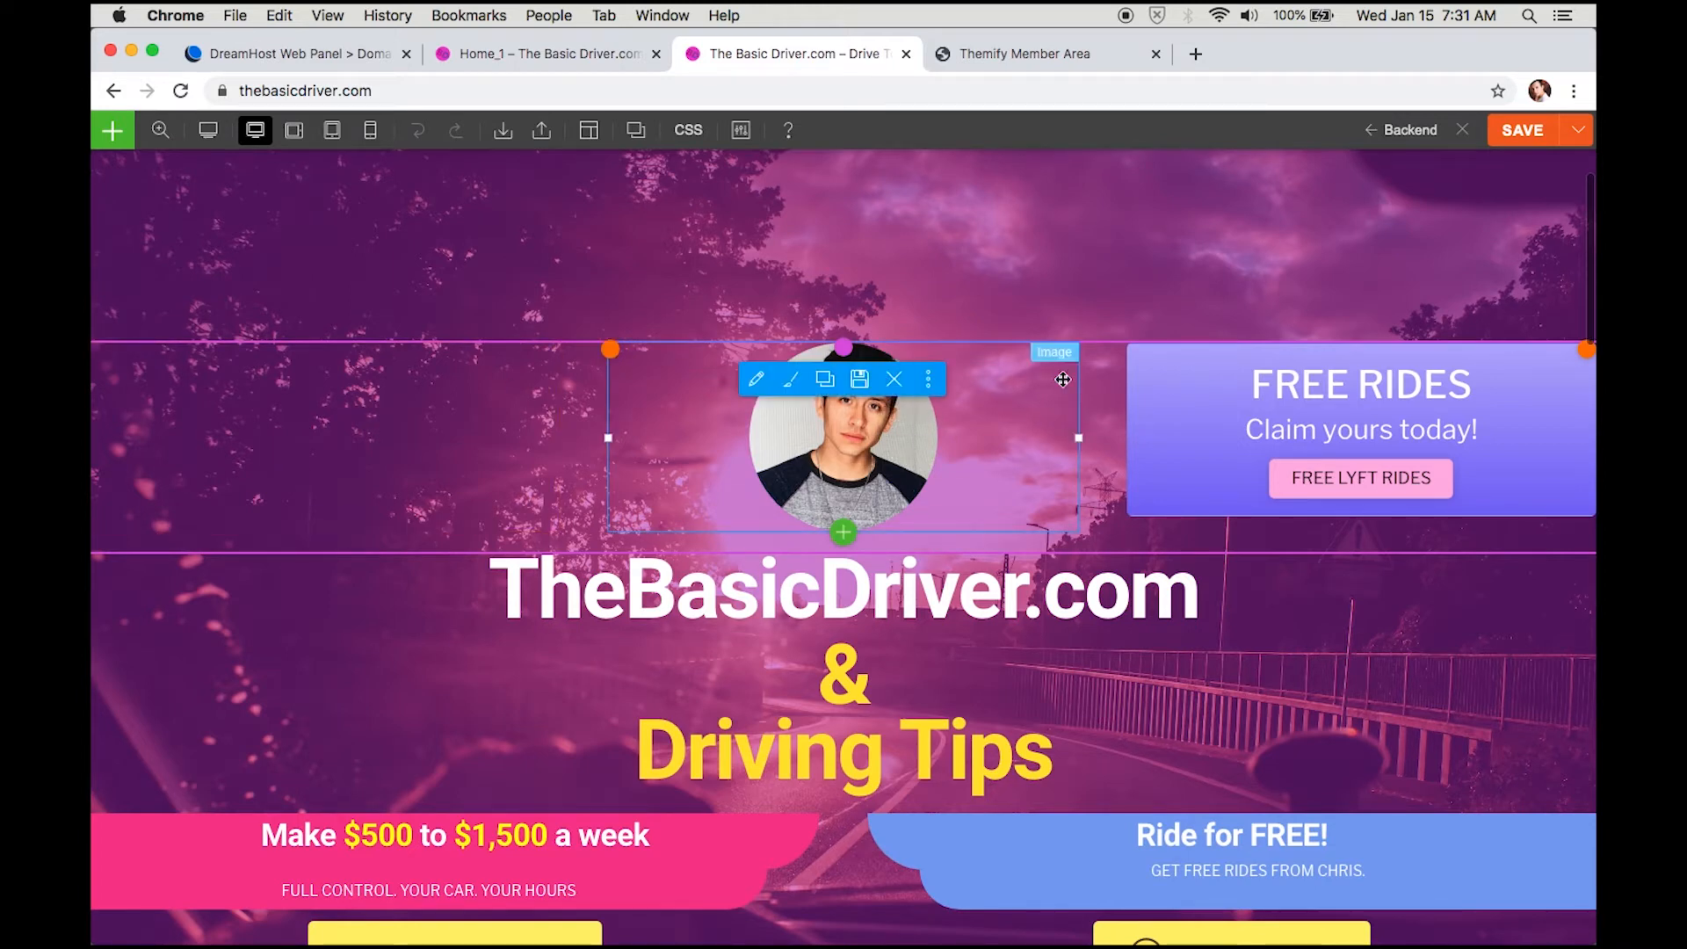
mouse_move(1229, 469)
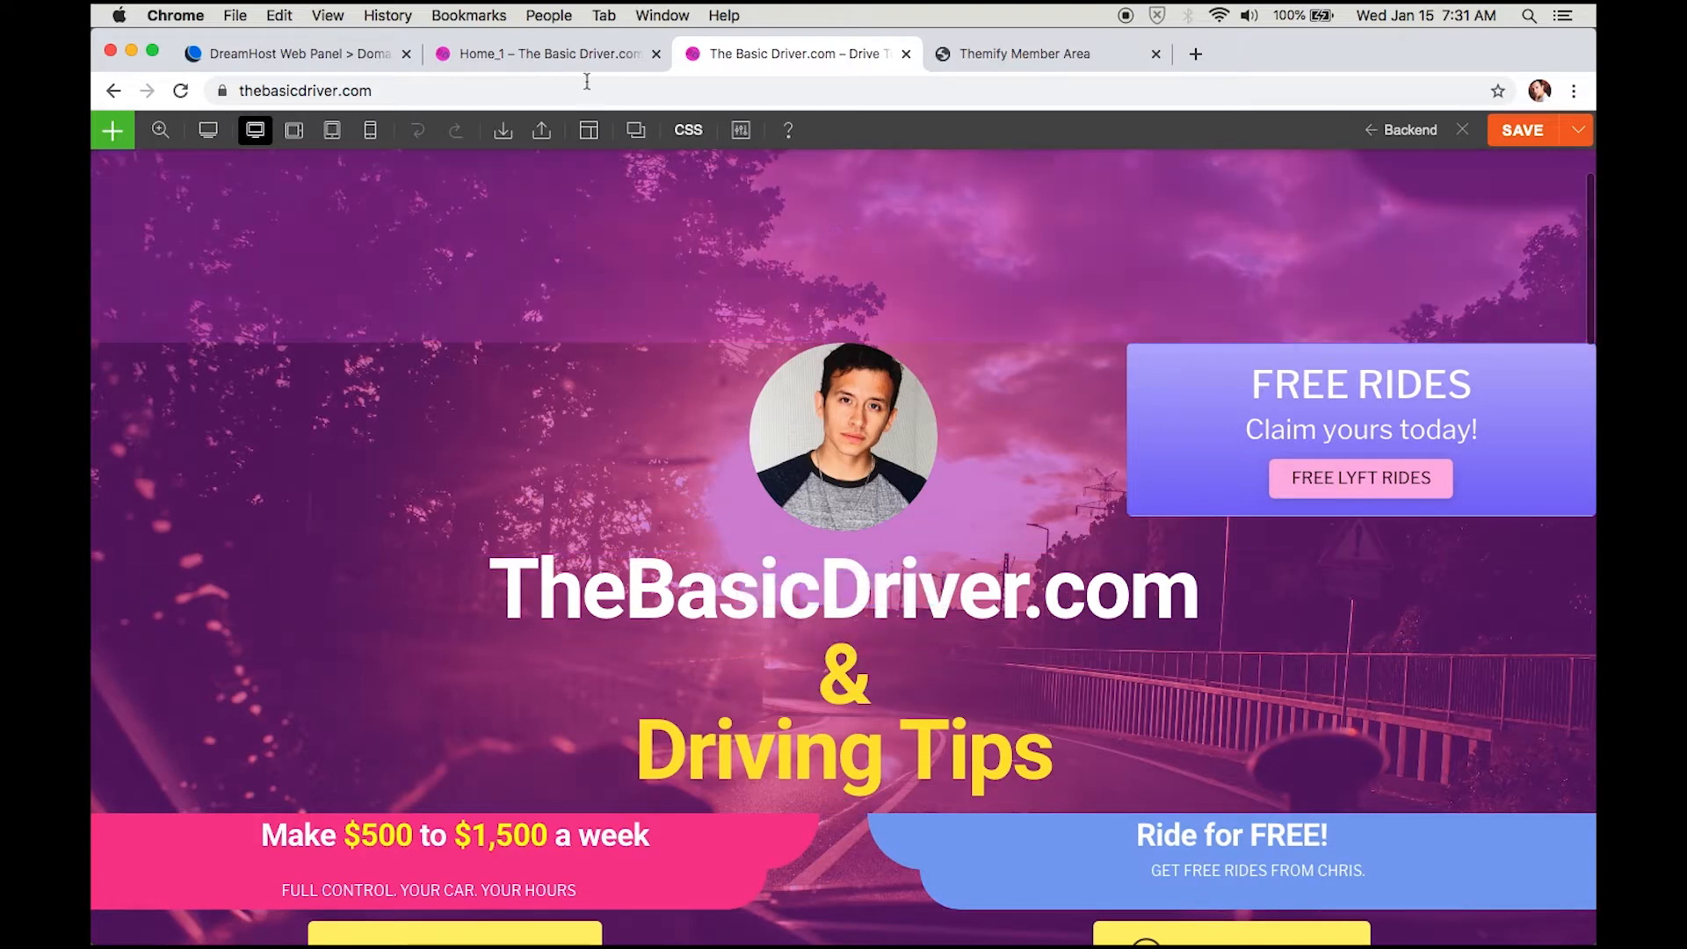
Step: Add a three-column row to the Home_1 page and move it above the pink and teal section
left_click(556, 55)
mouse_move(351, 286)
scroll(352, 286, "up", 2)
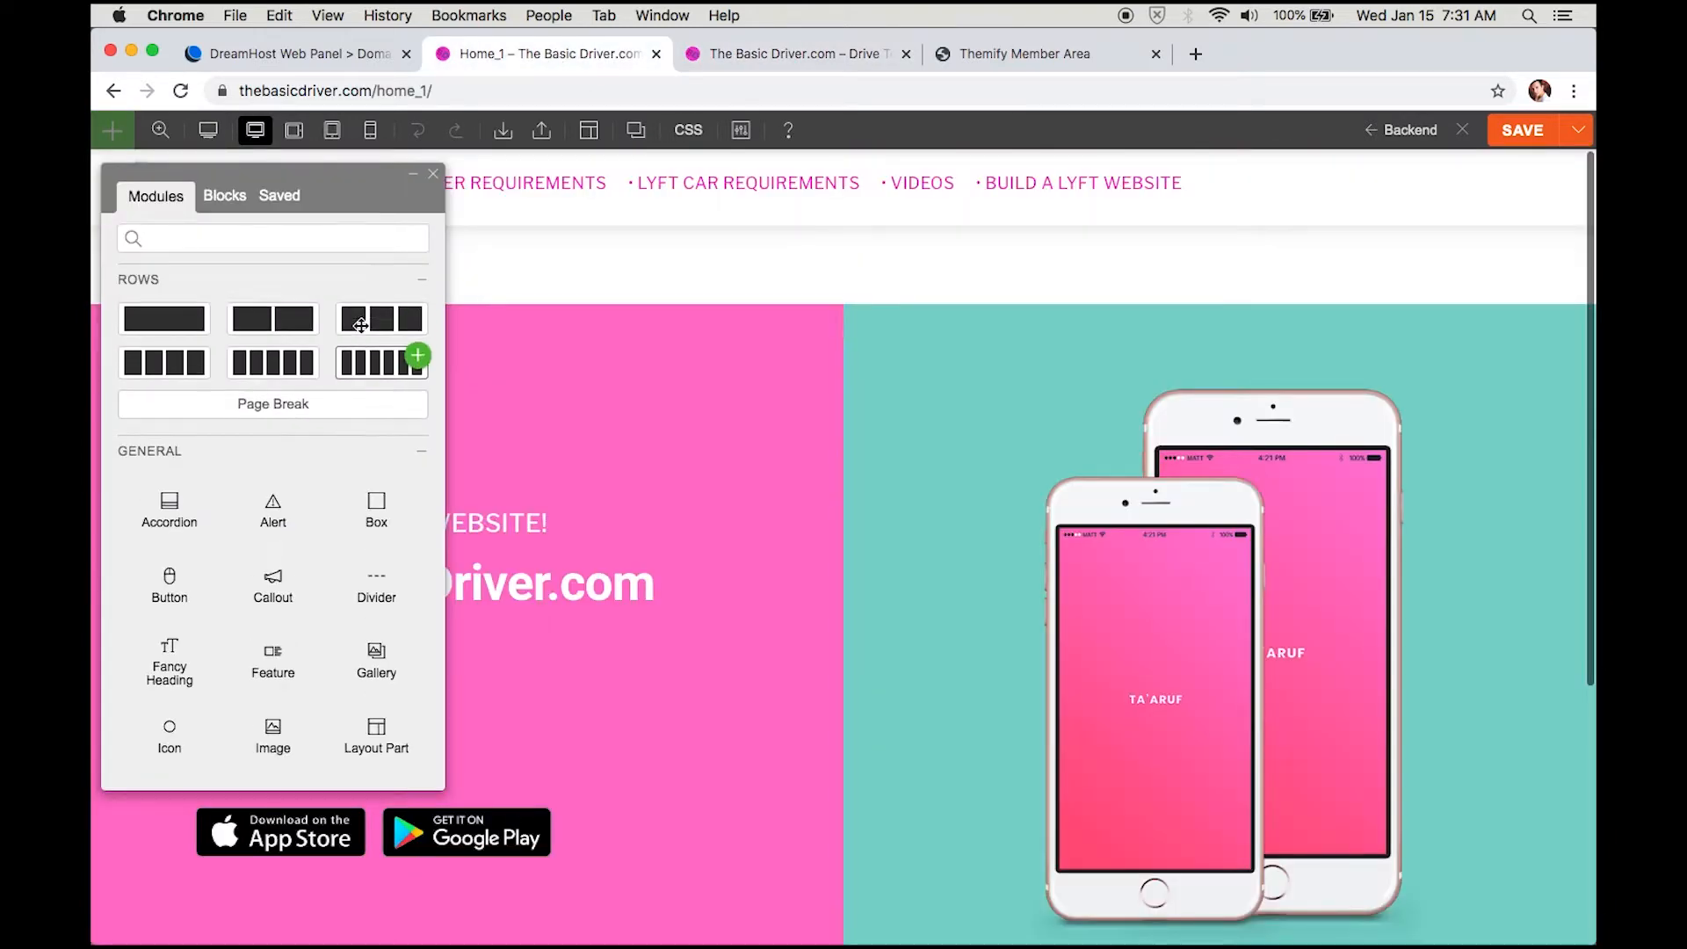
mouse_move(368, 322)
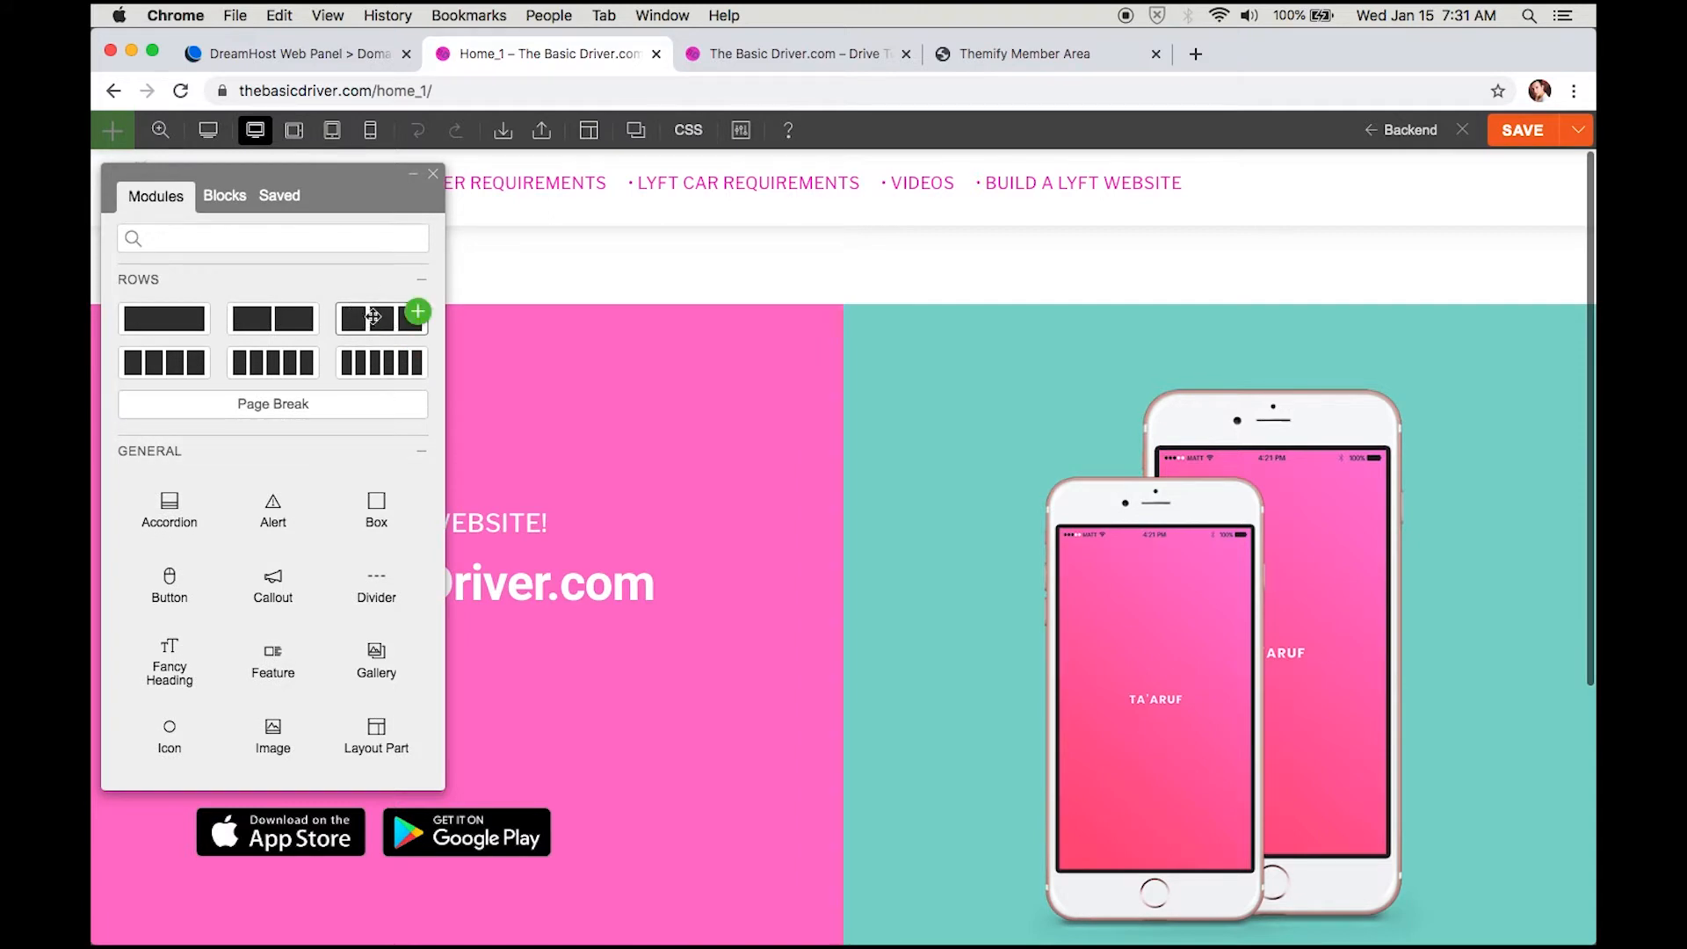
left_click(420, 316)
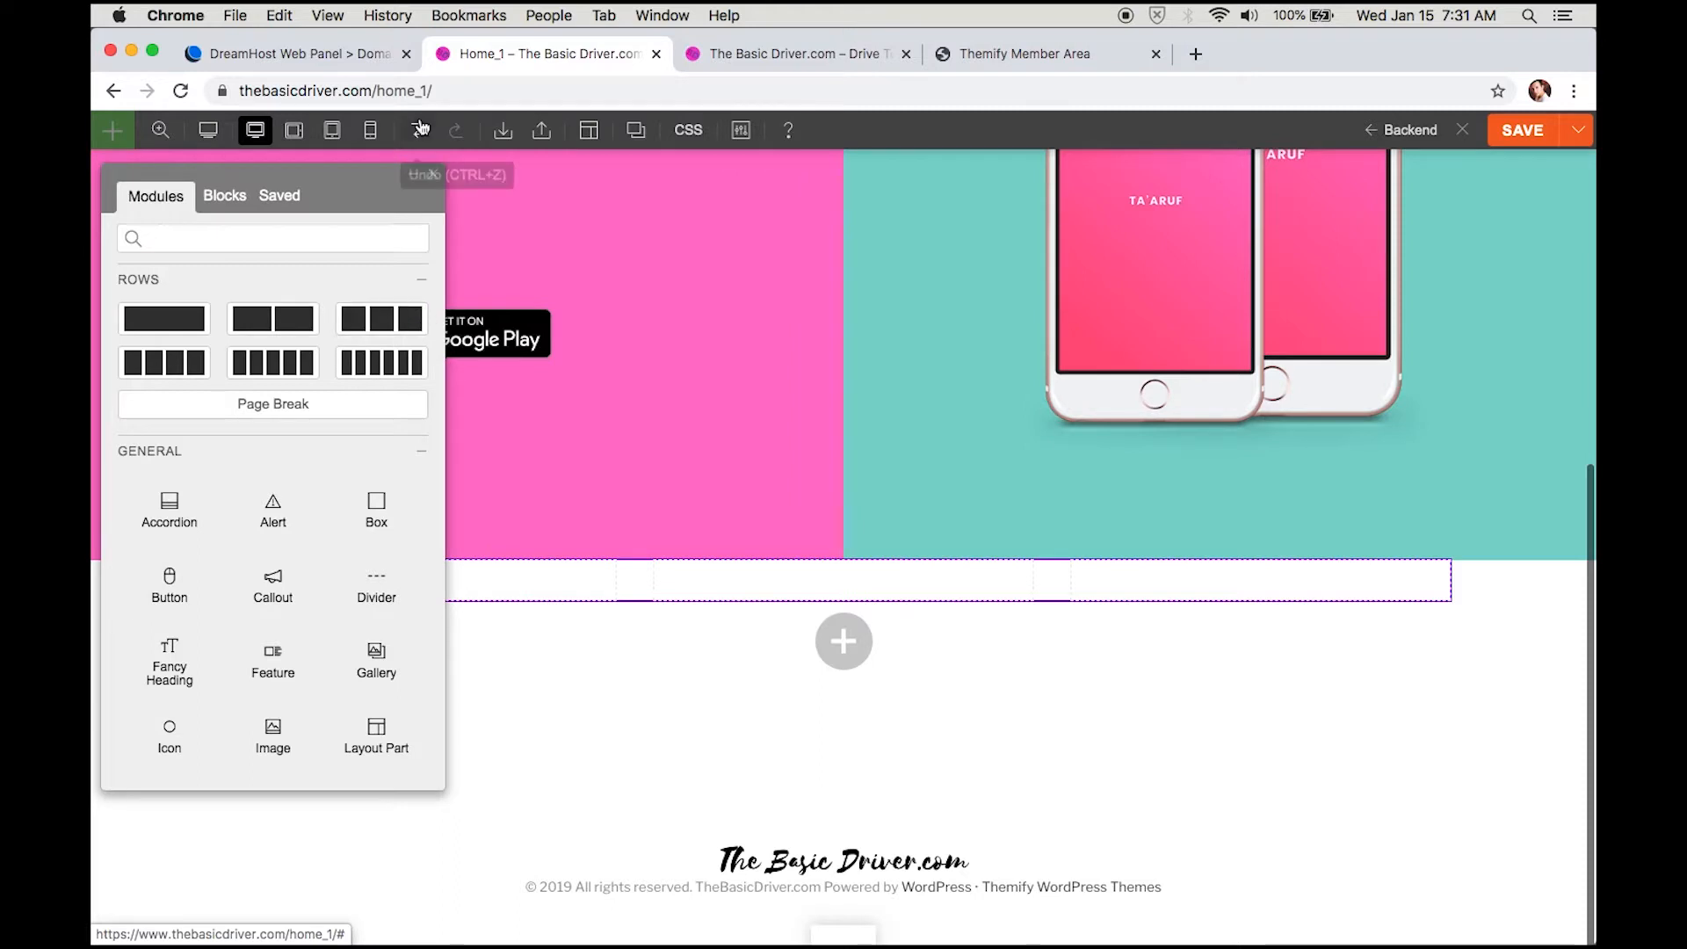
left_click(433, 174)
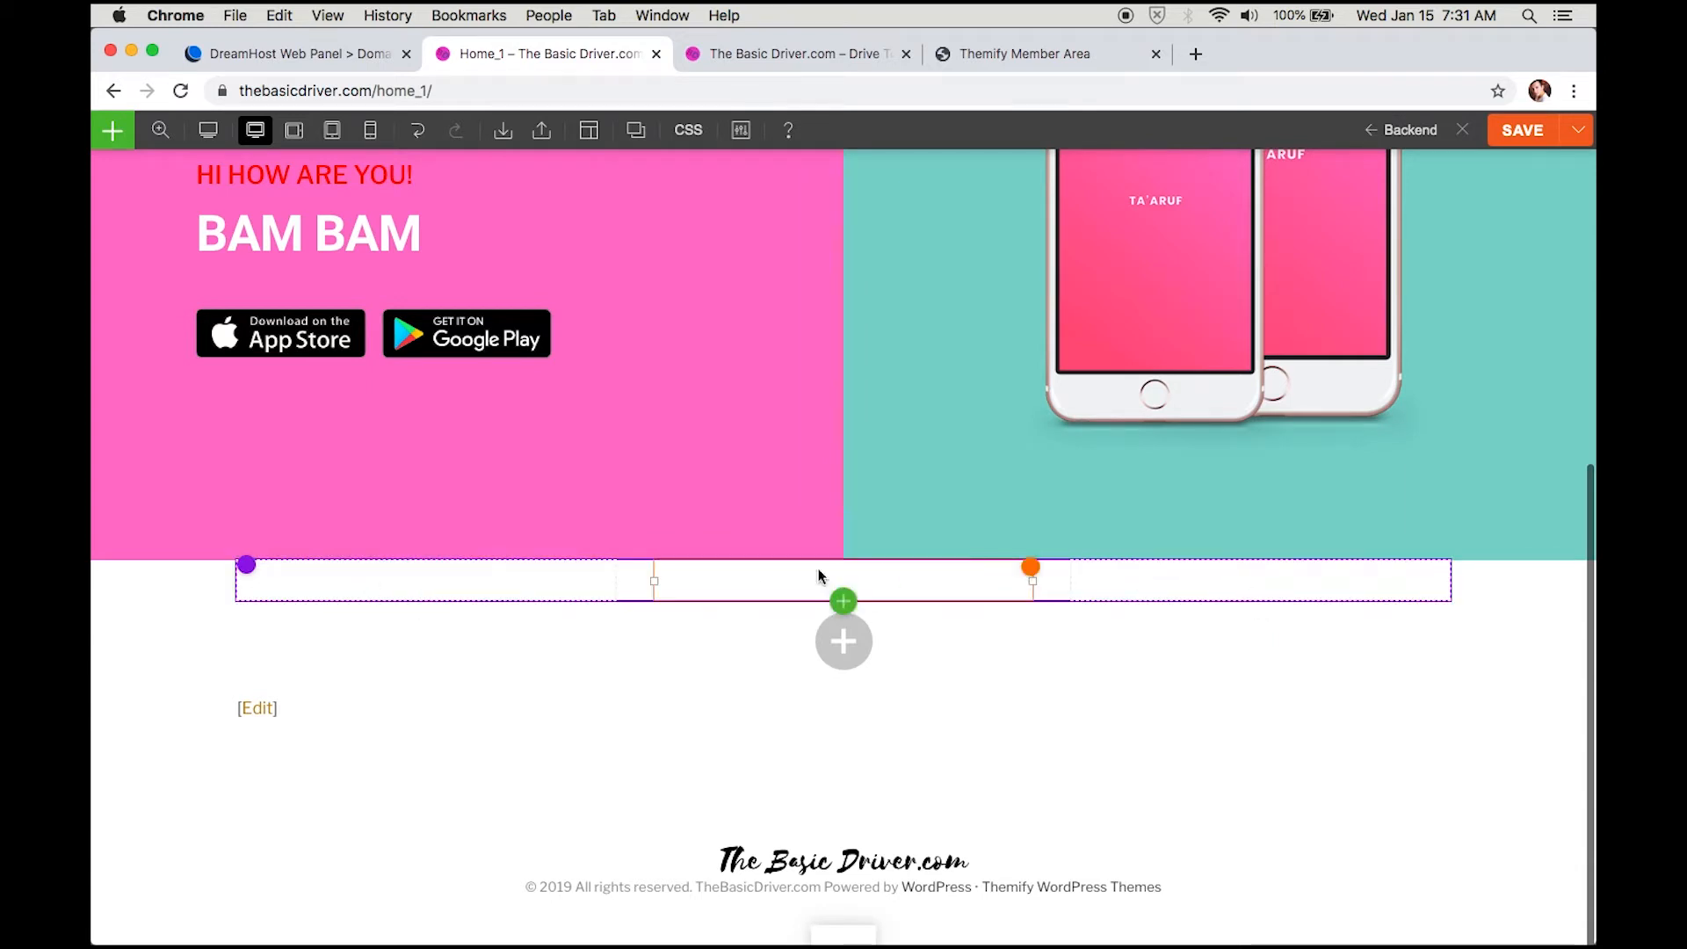
mouse_move(251, 573)
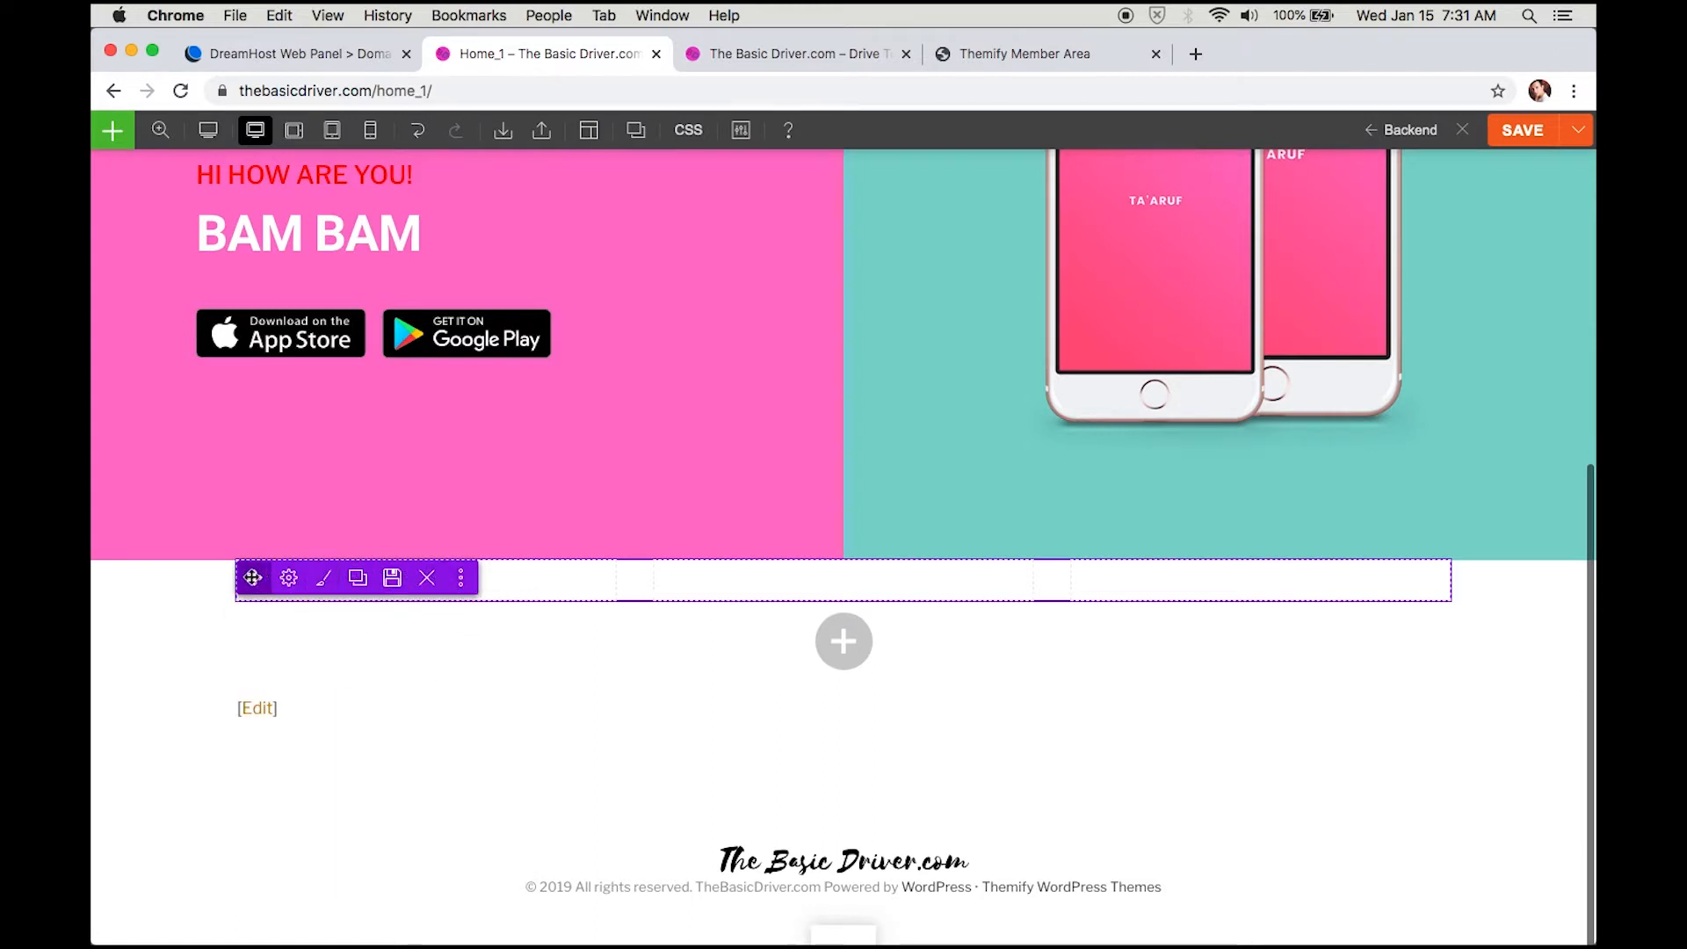
left_click_drag(254, 577, 708, 233)
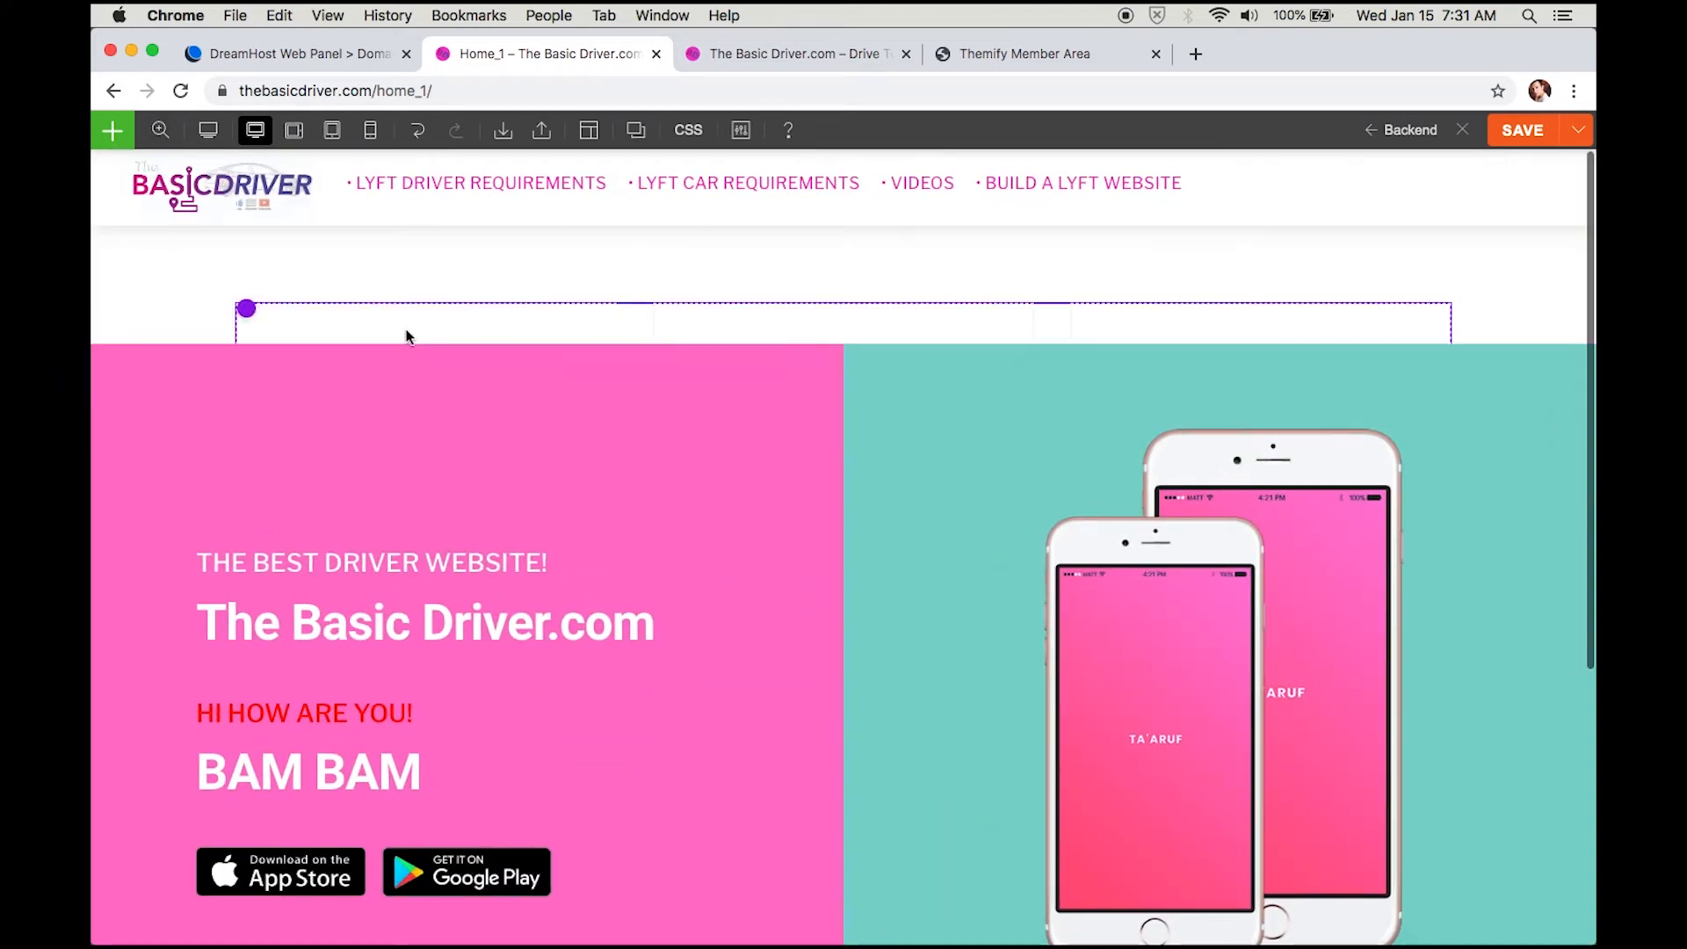
Step: Set the new three-column row's width so that its content spans the full page width
mouse_move(249, 311)
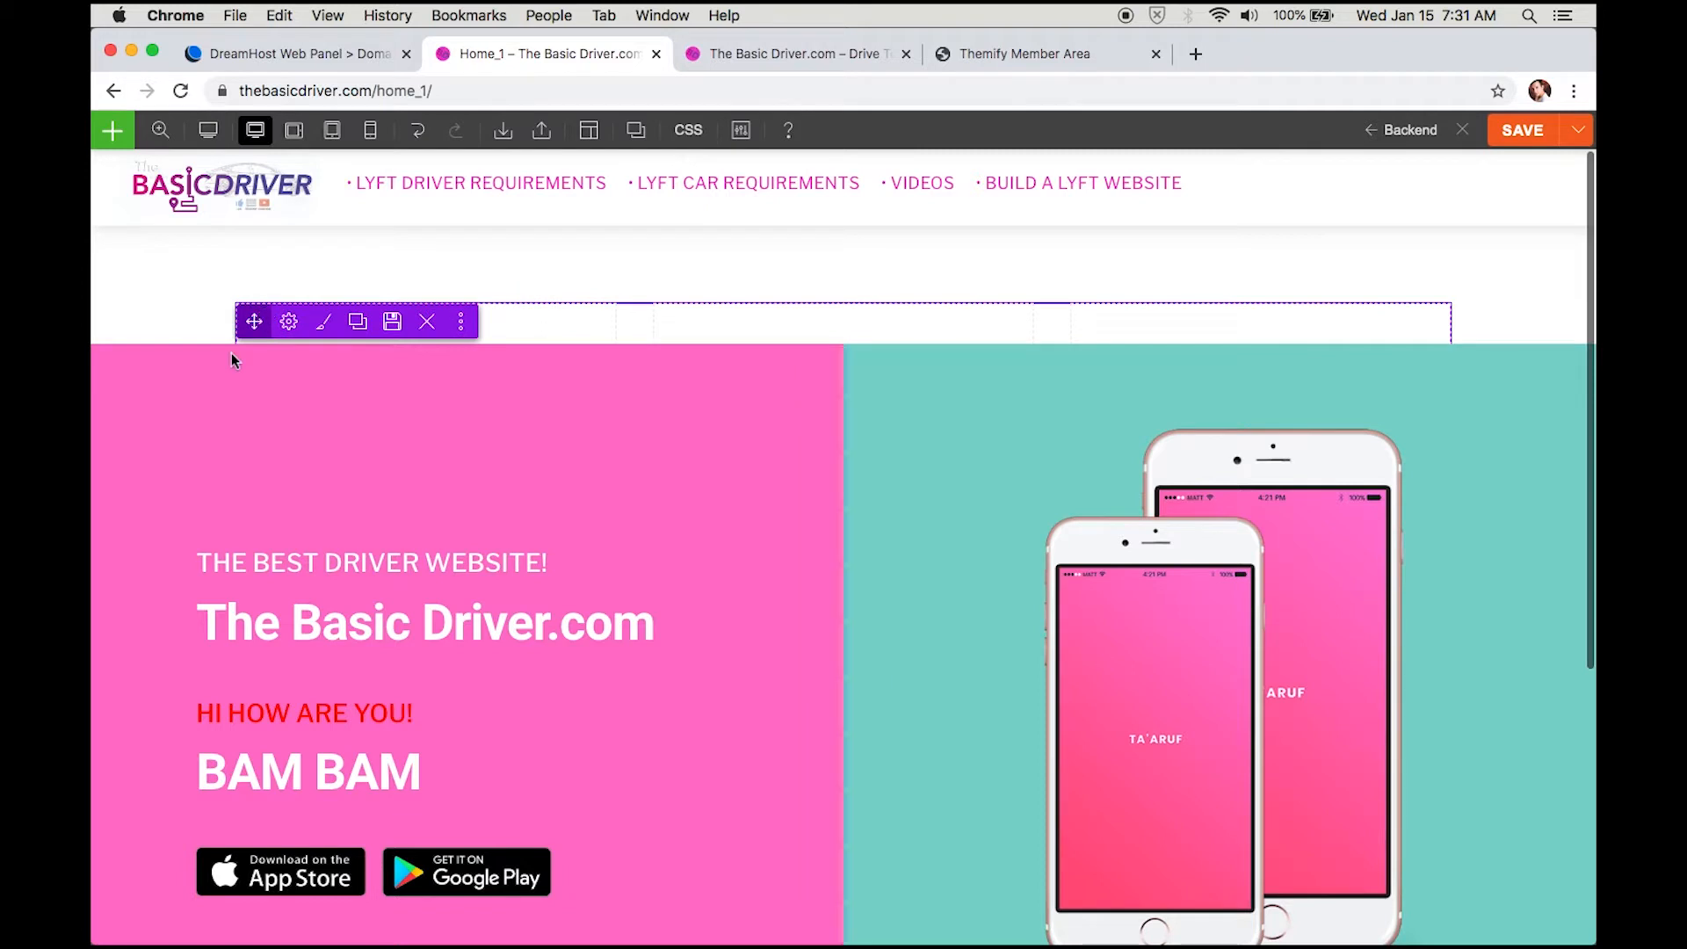
left_click(324, 322)
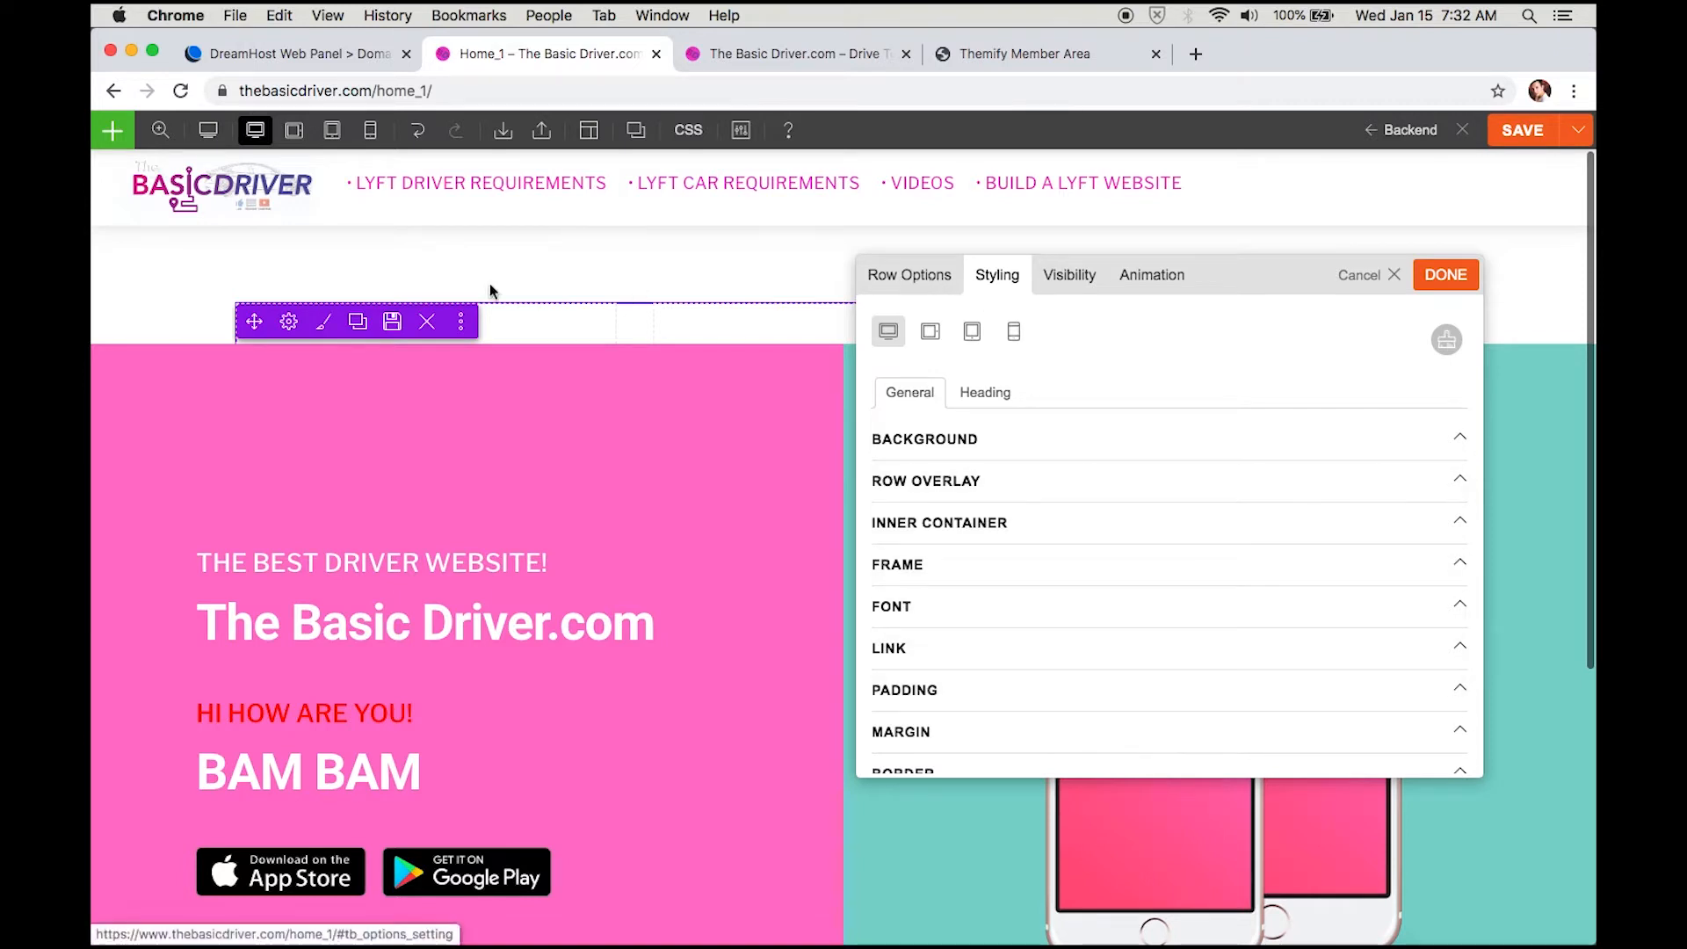
mouse_move(290, 322)
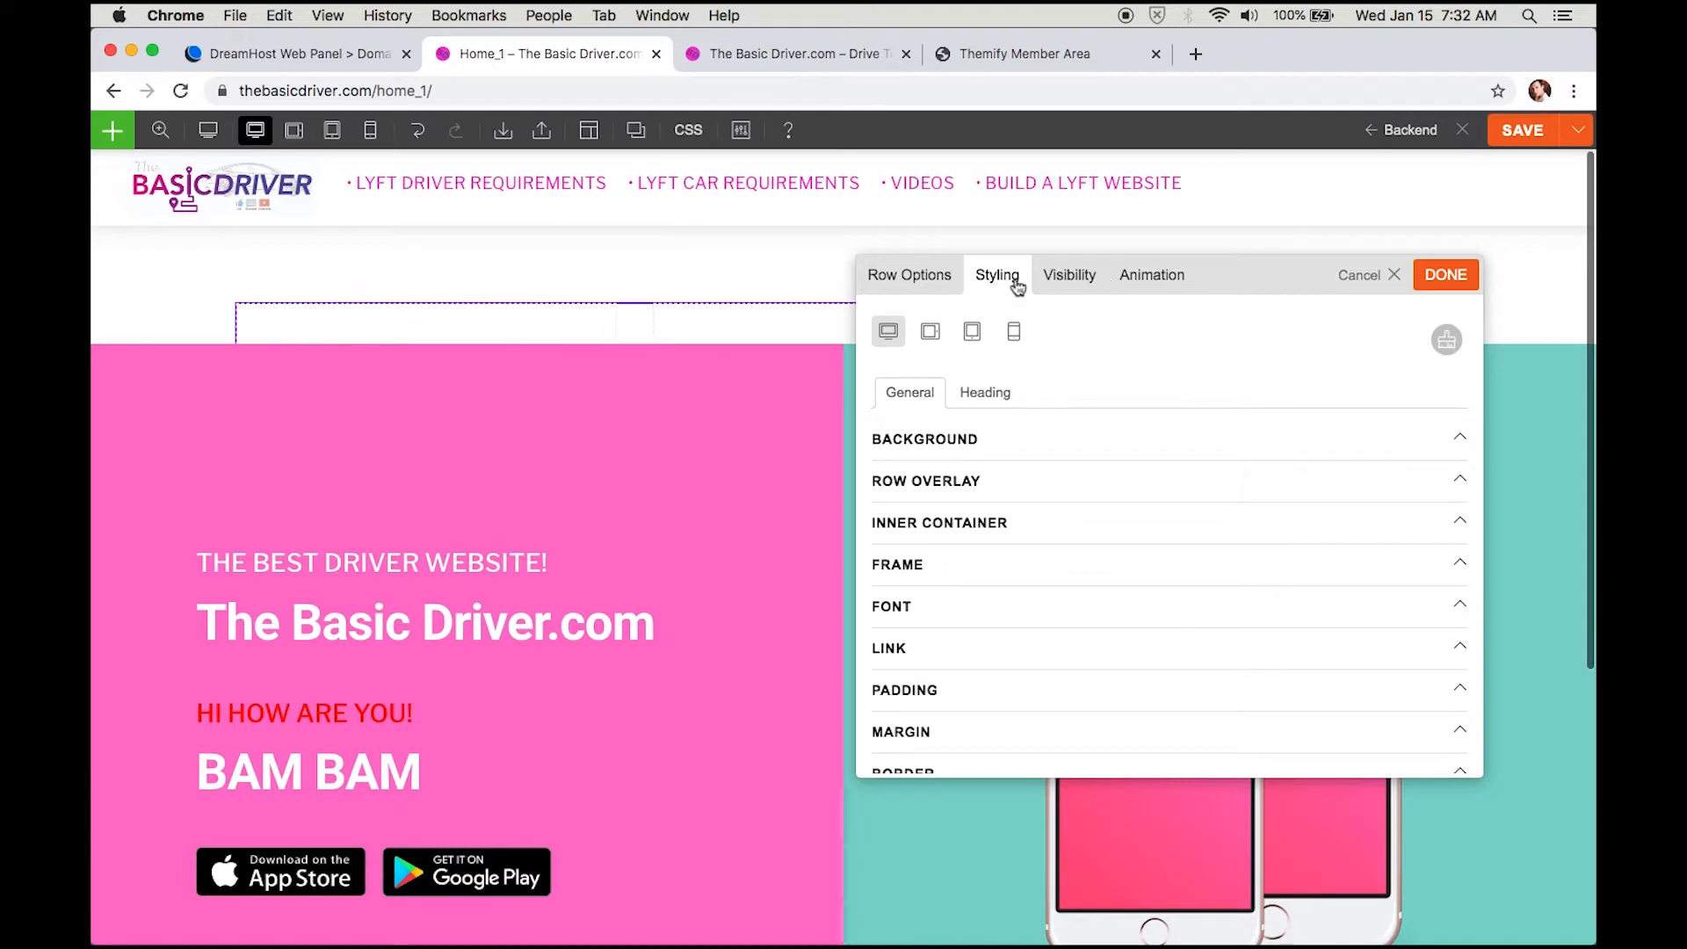
left_click(937, 275)
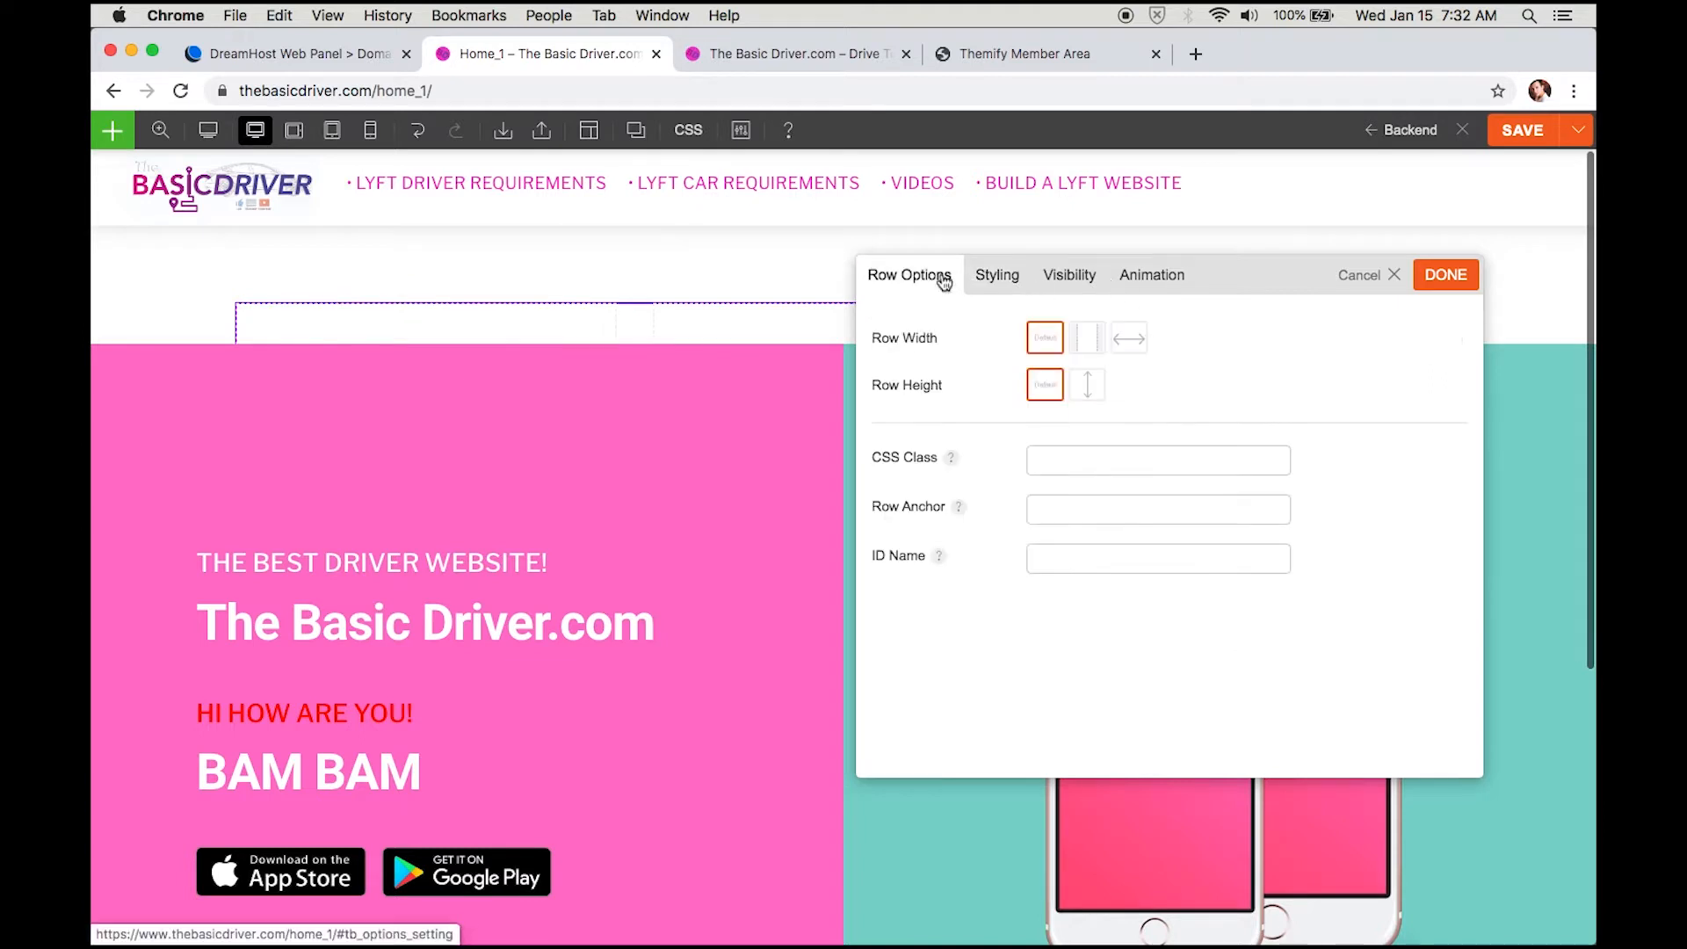
left_click(1137, 346)
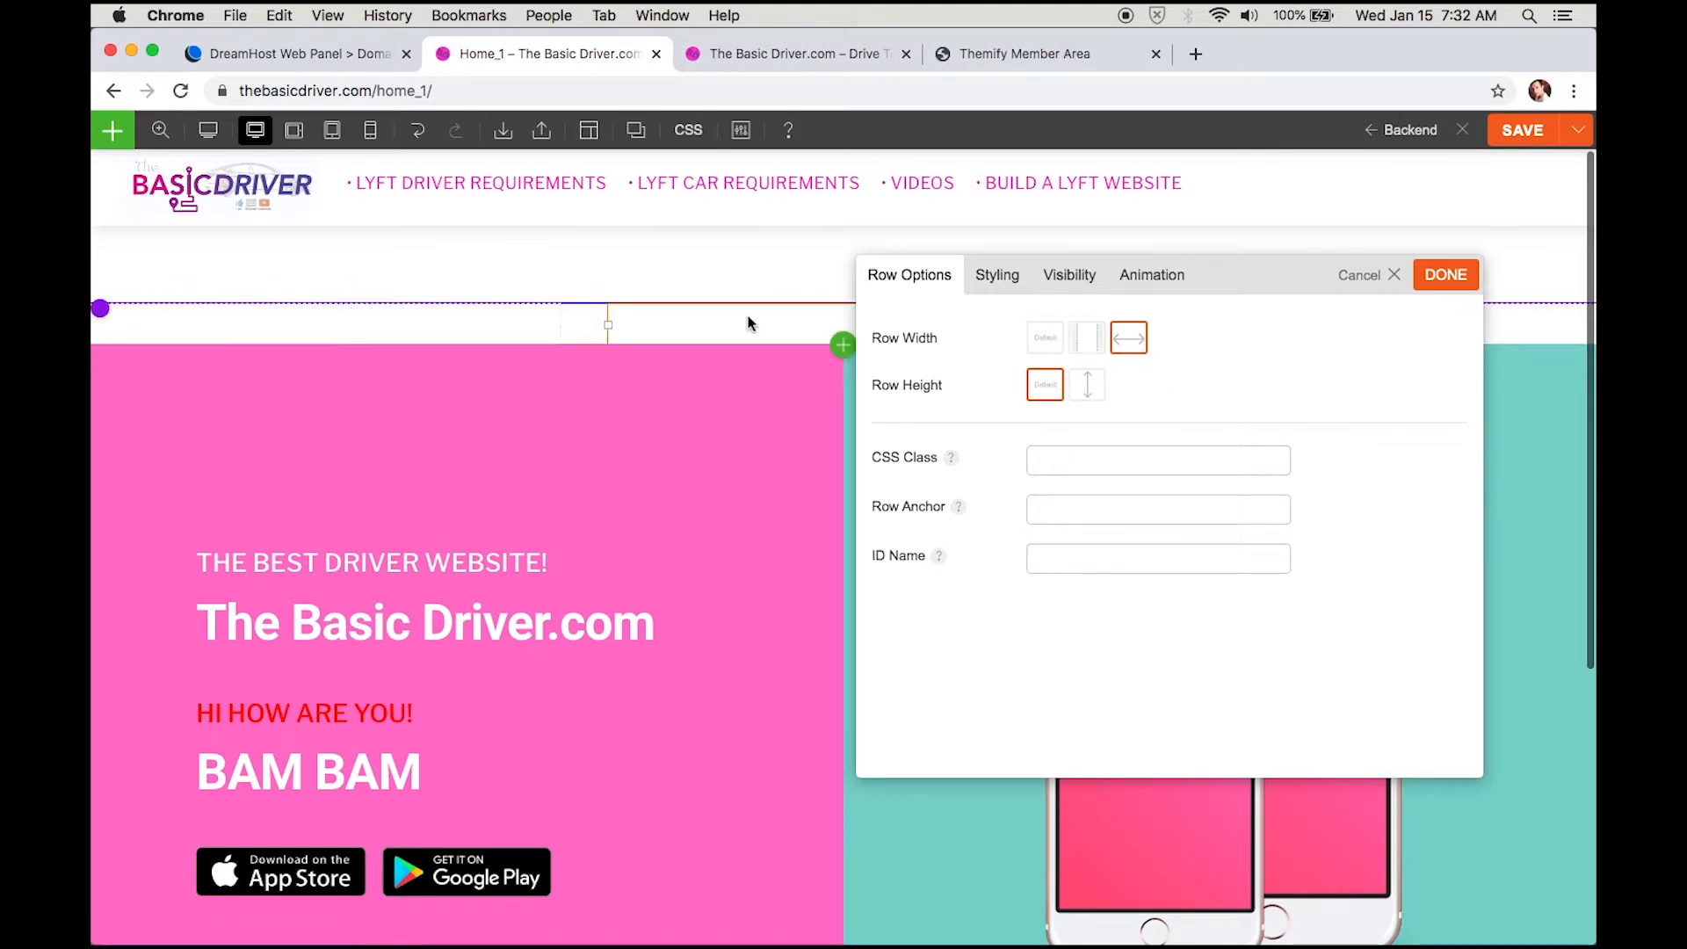
Step: Open the background colour picker in the row's styling options, keeping the row in view
left_click_drag(1254, 283, 1050, 376)
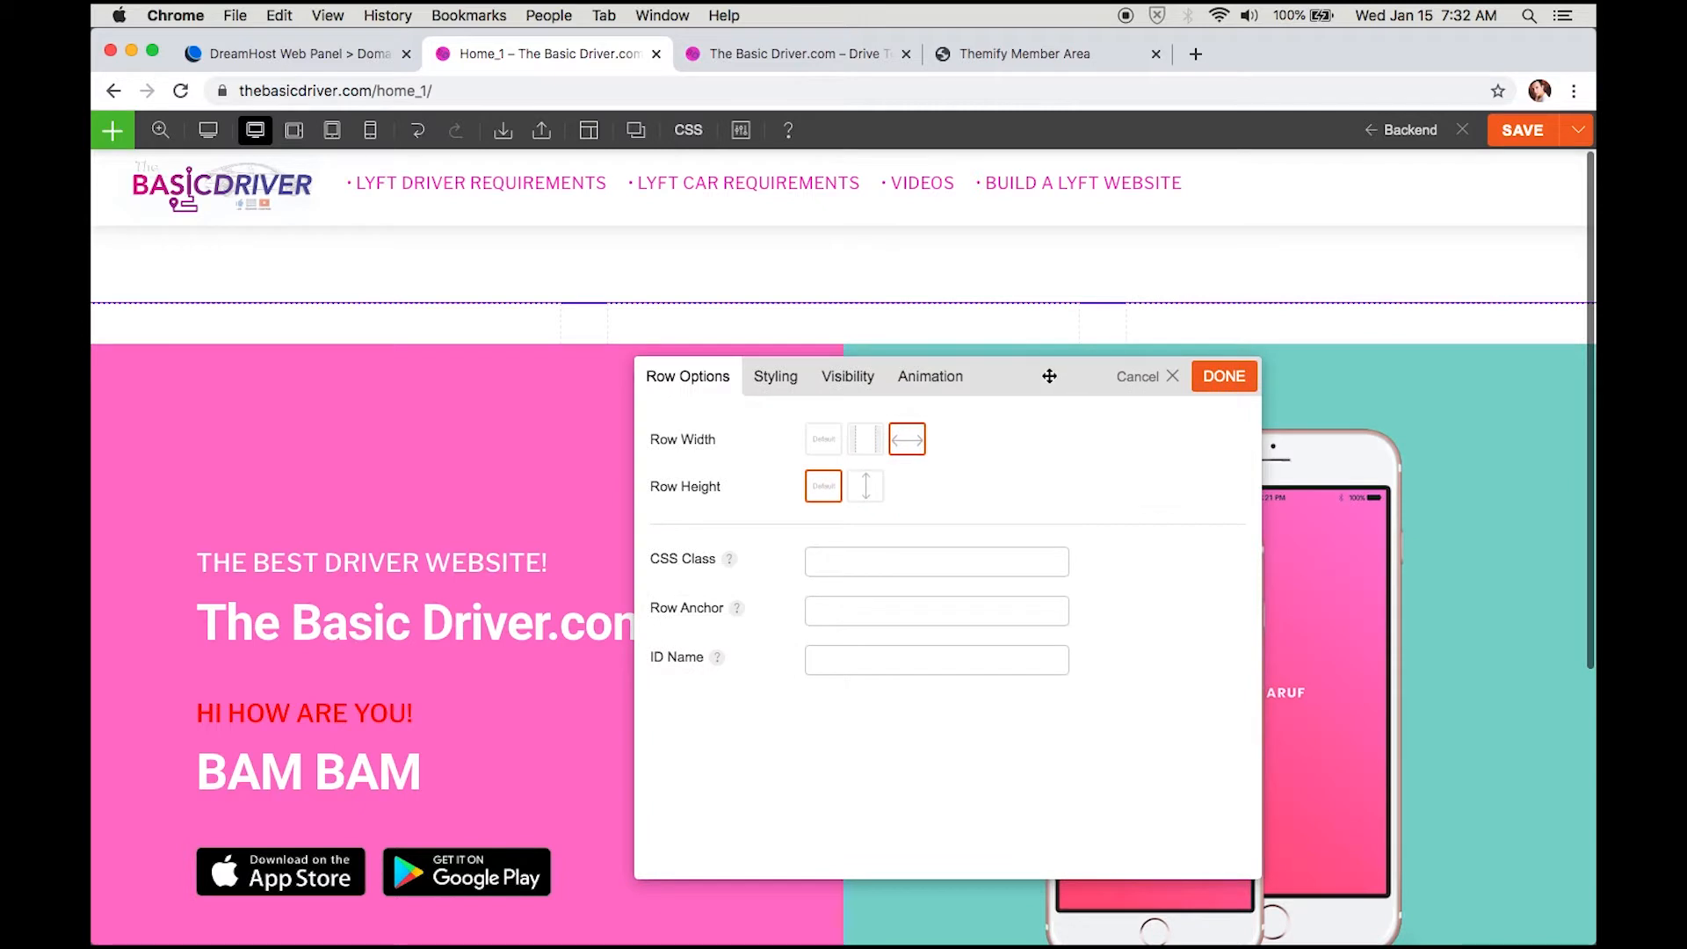
left_click(774, 386)
left_click(772, 543)
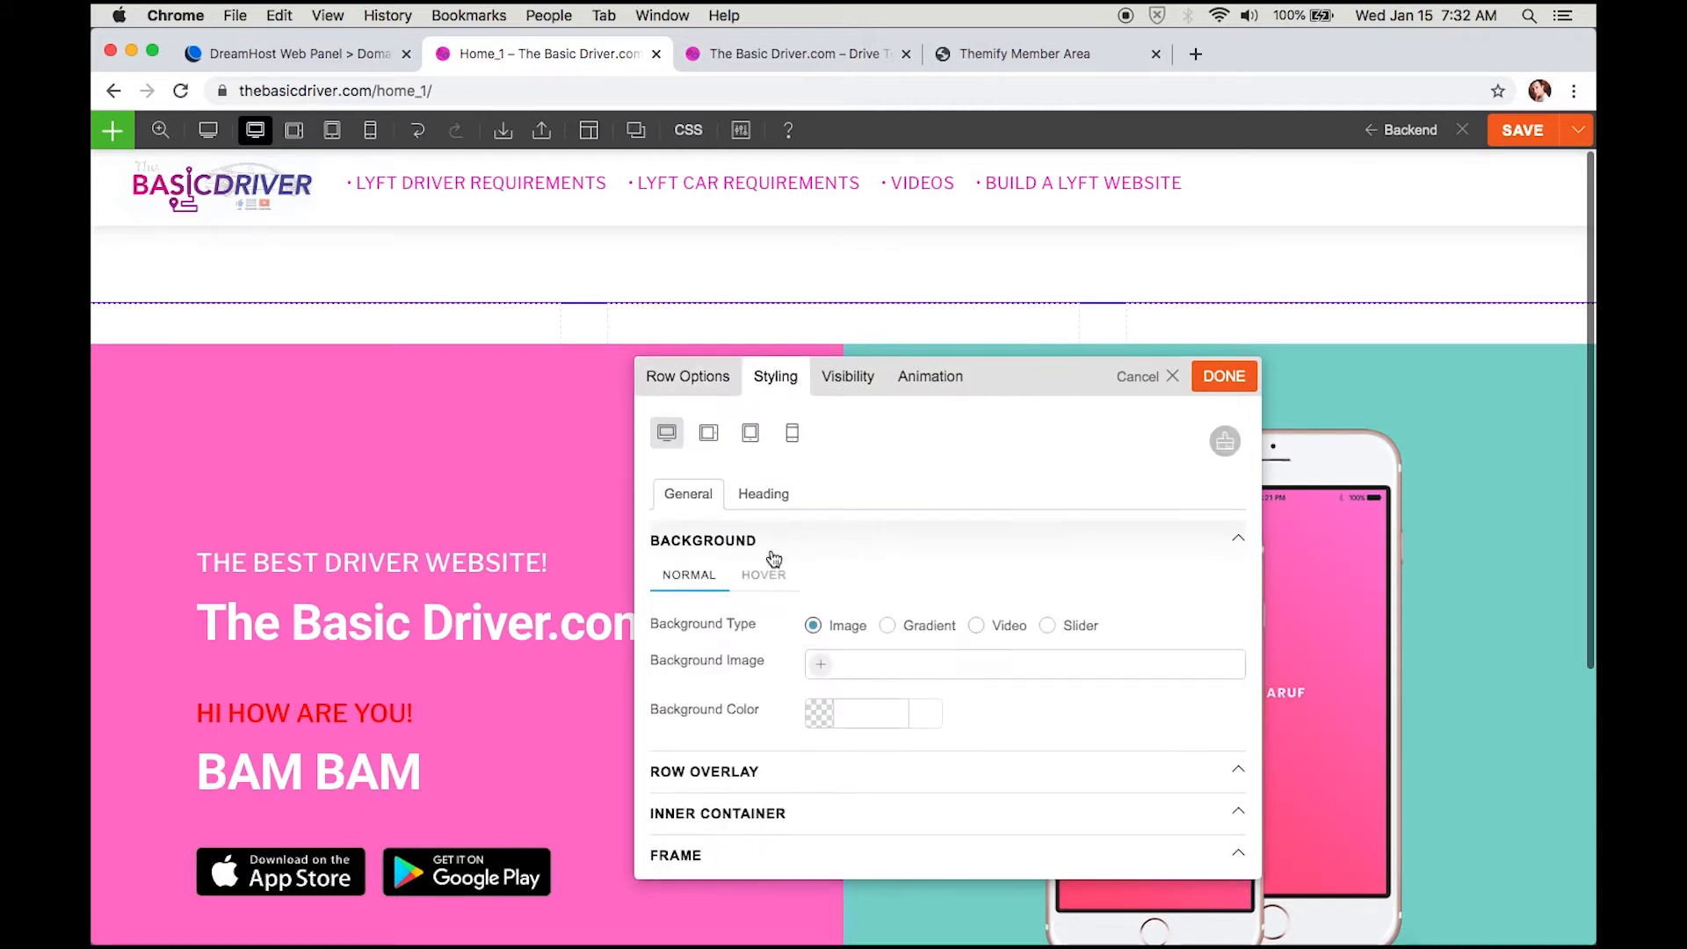
scroll(791, 580, "down", 2)
left_click(822, 605)
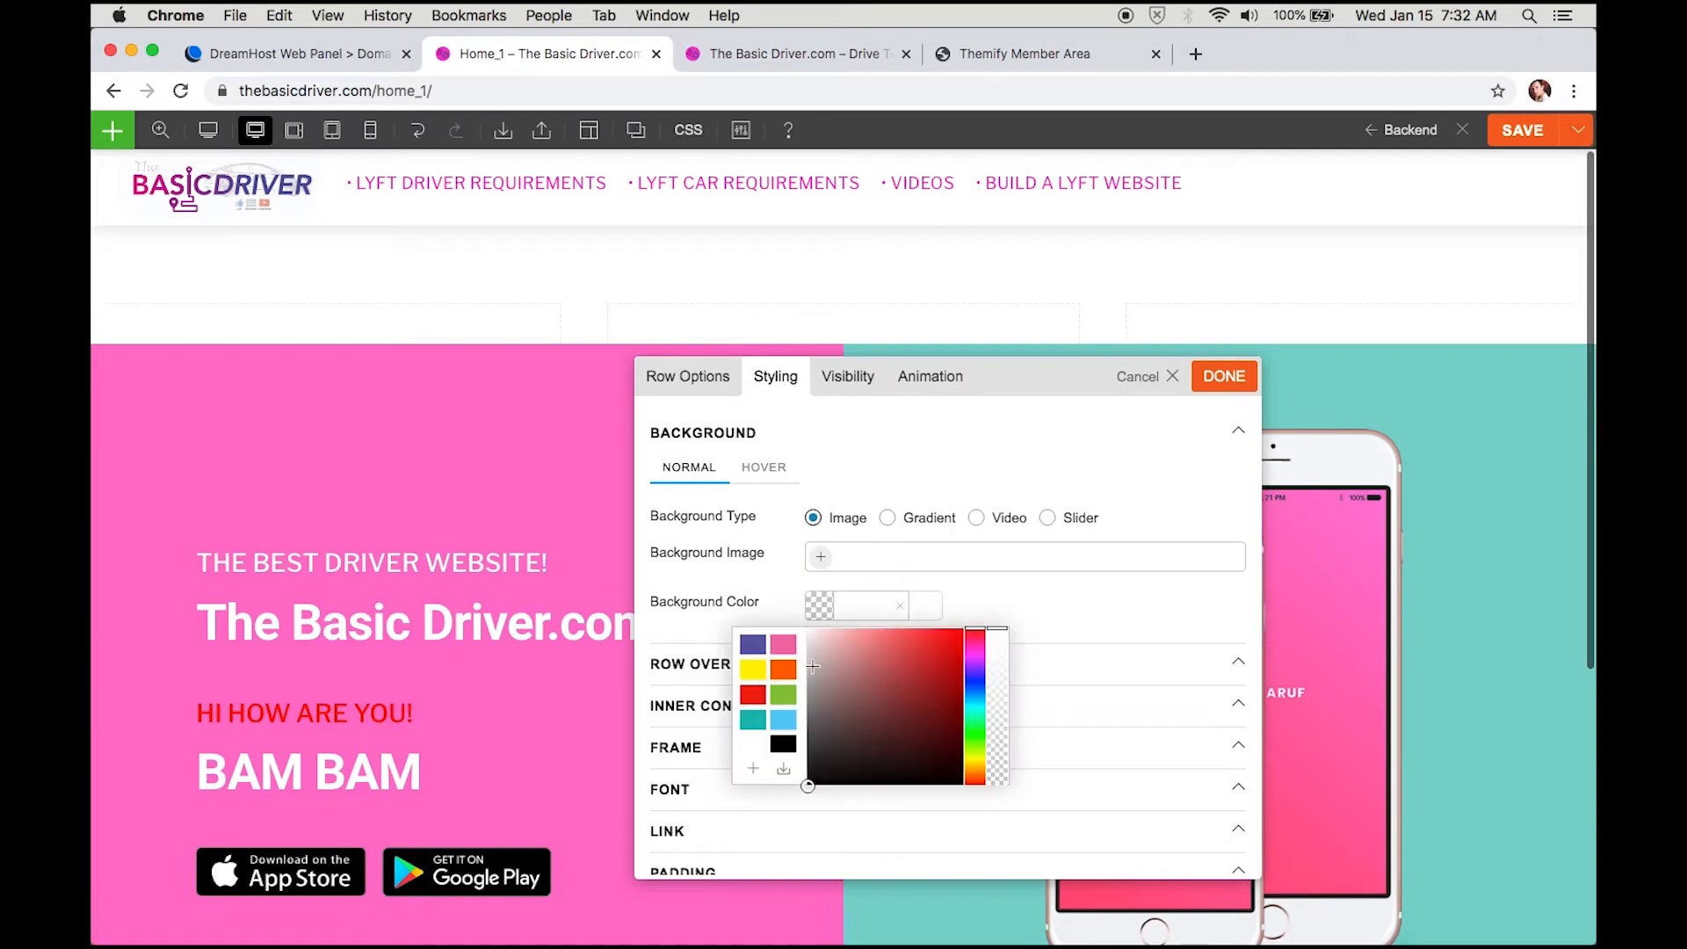
Step: Try purple #605ba8, pink #f06eaa, light blue #60ccf7 and several darker blues as the row's background colour
left_click(753, 650)
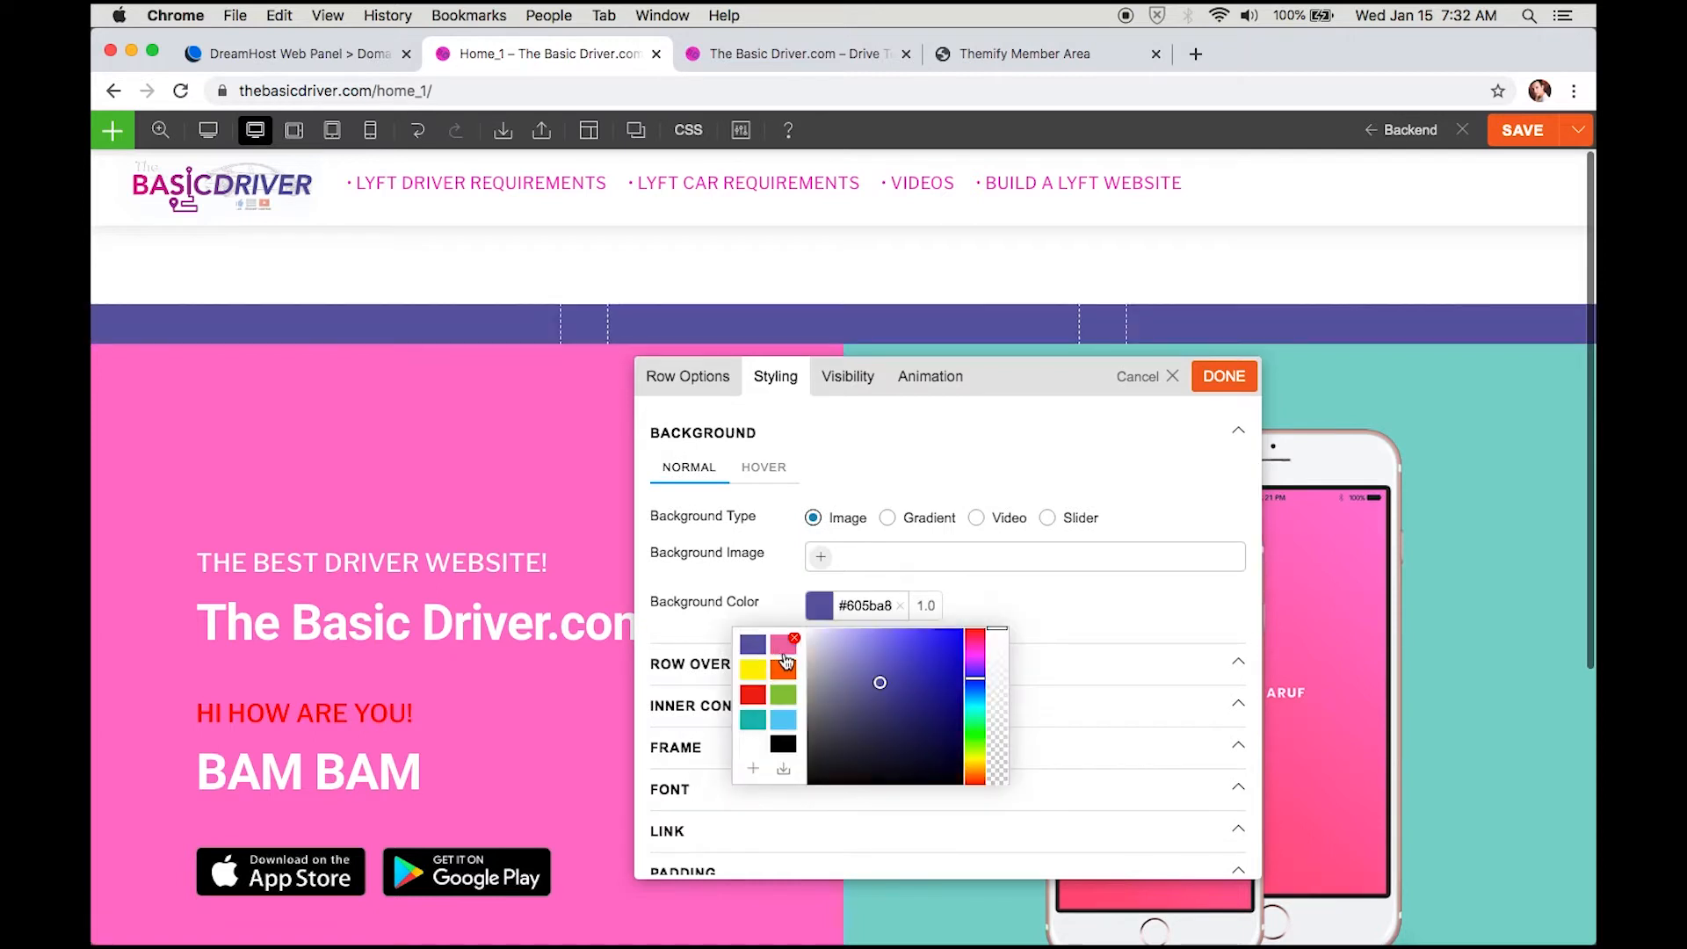
left_click(780, 654)
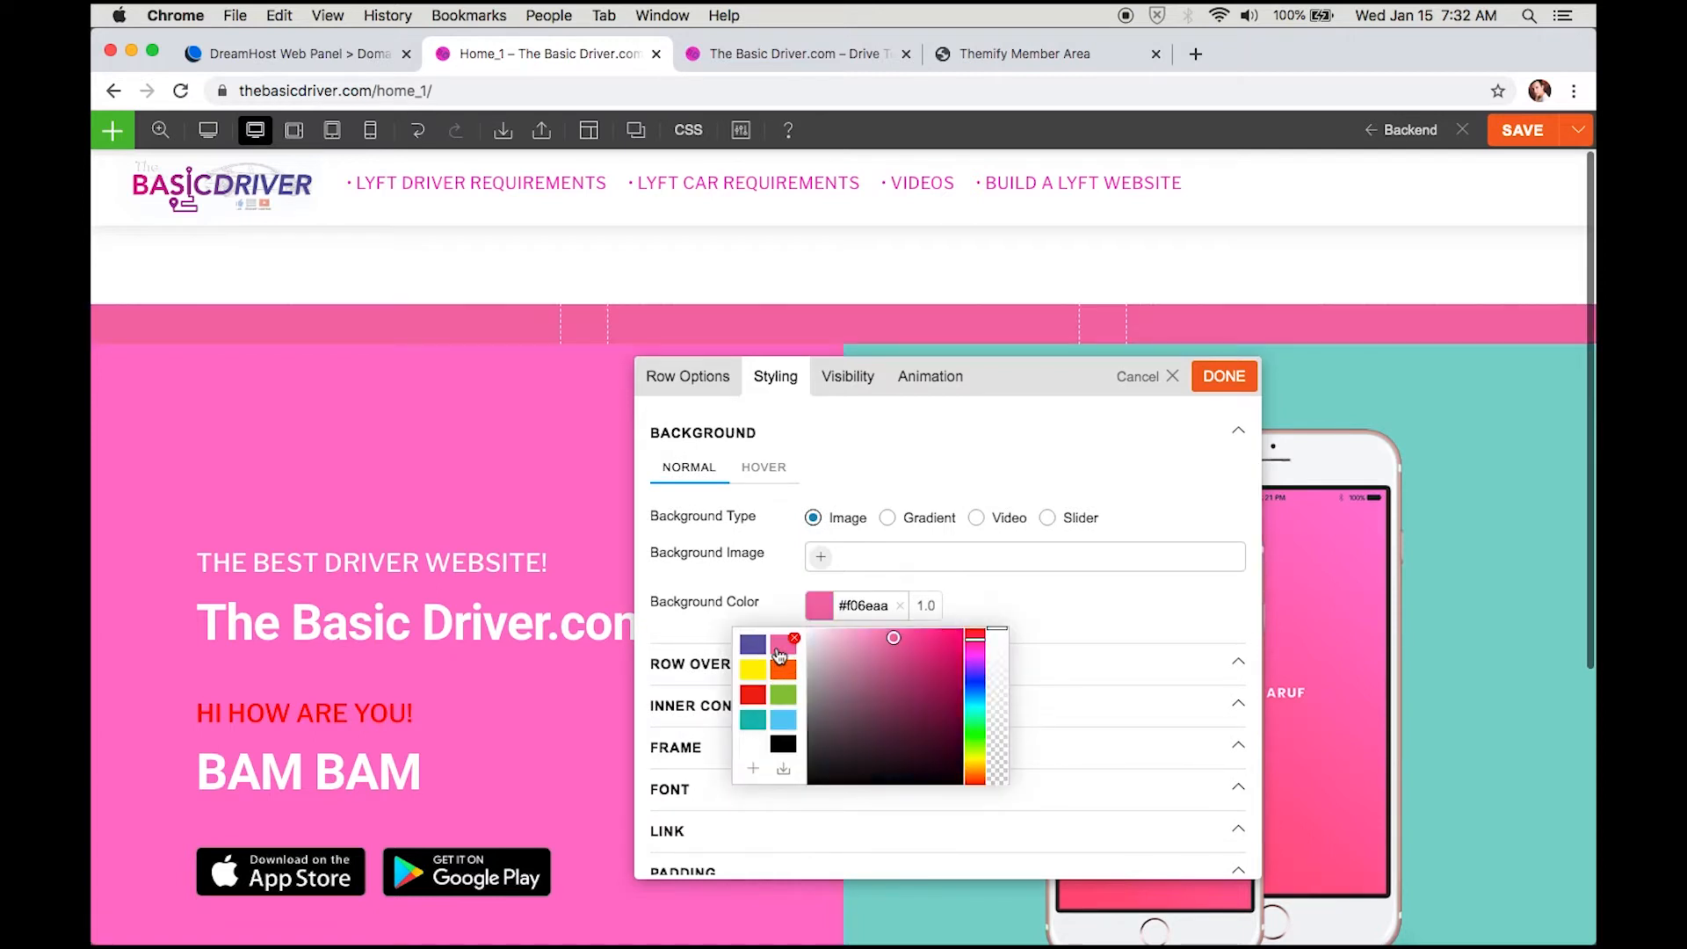
left_click(782, 720)
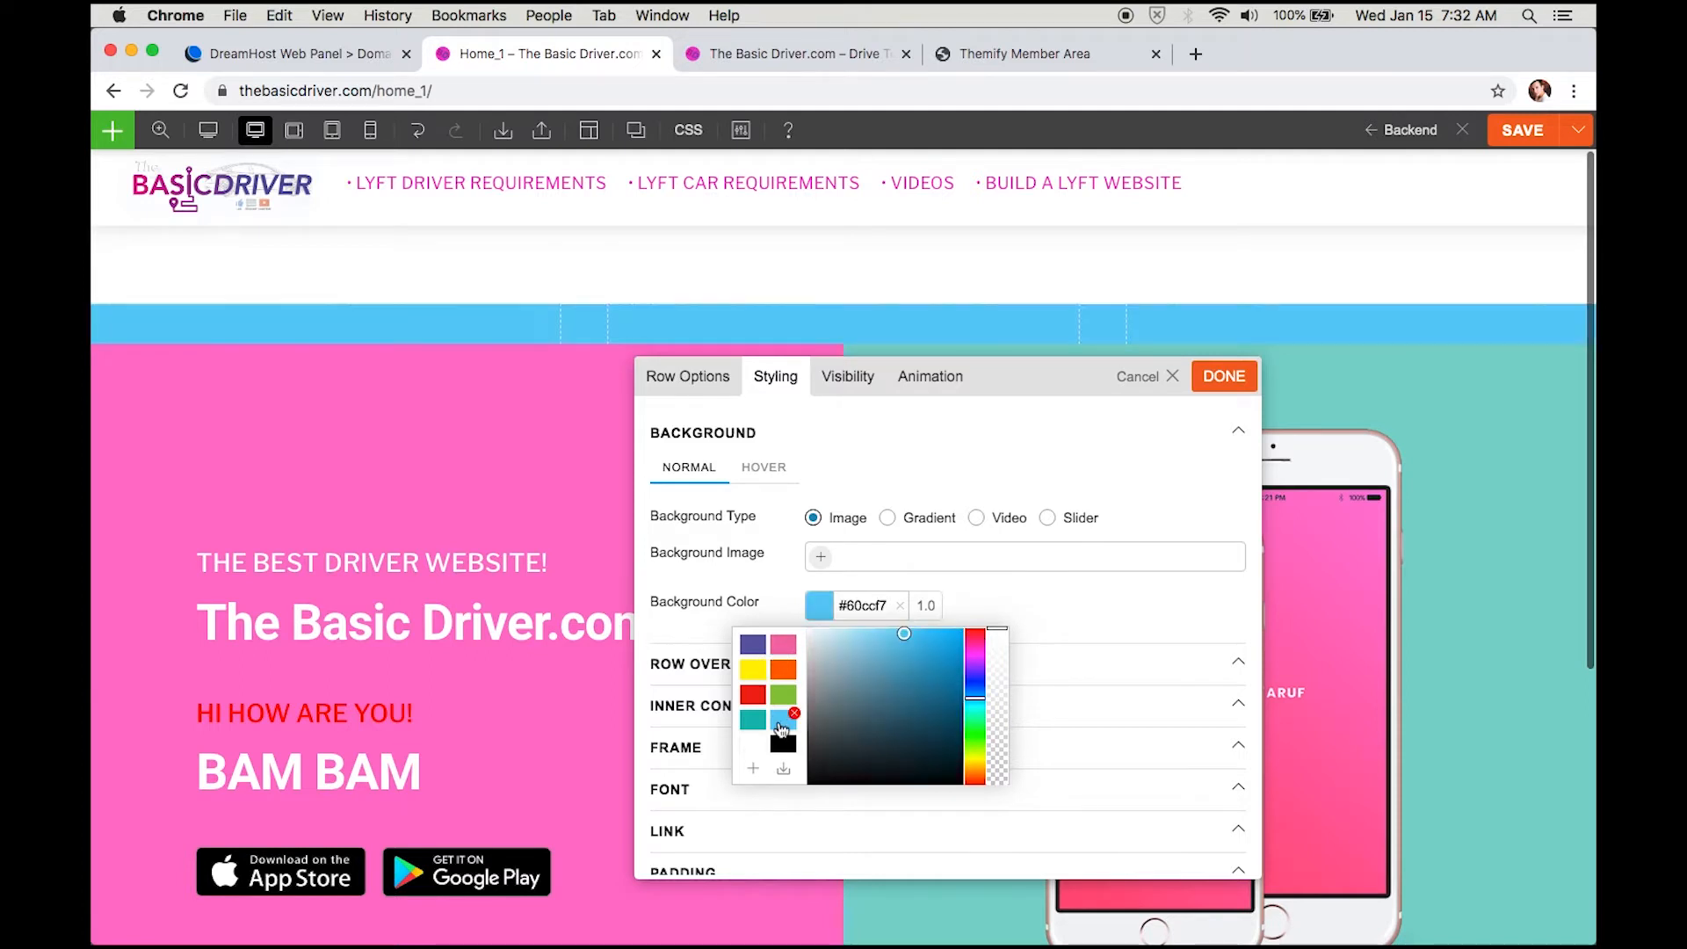
left_click(979, 687)
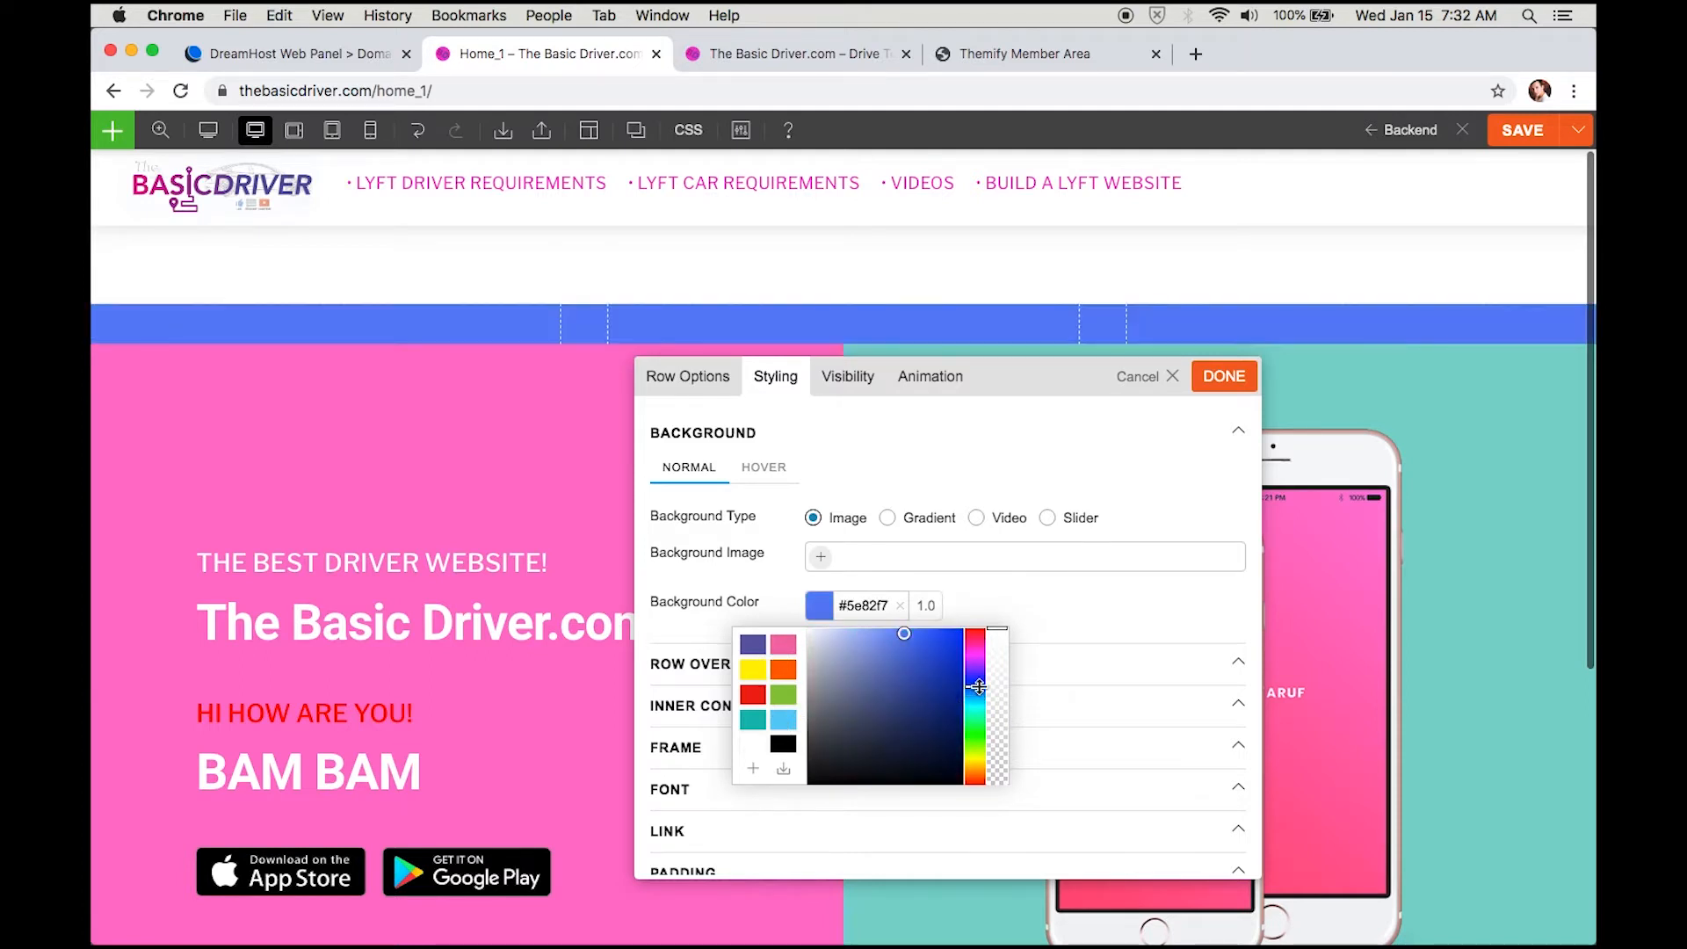
left_click(947, 654)
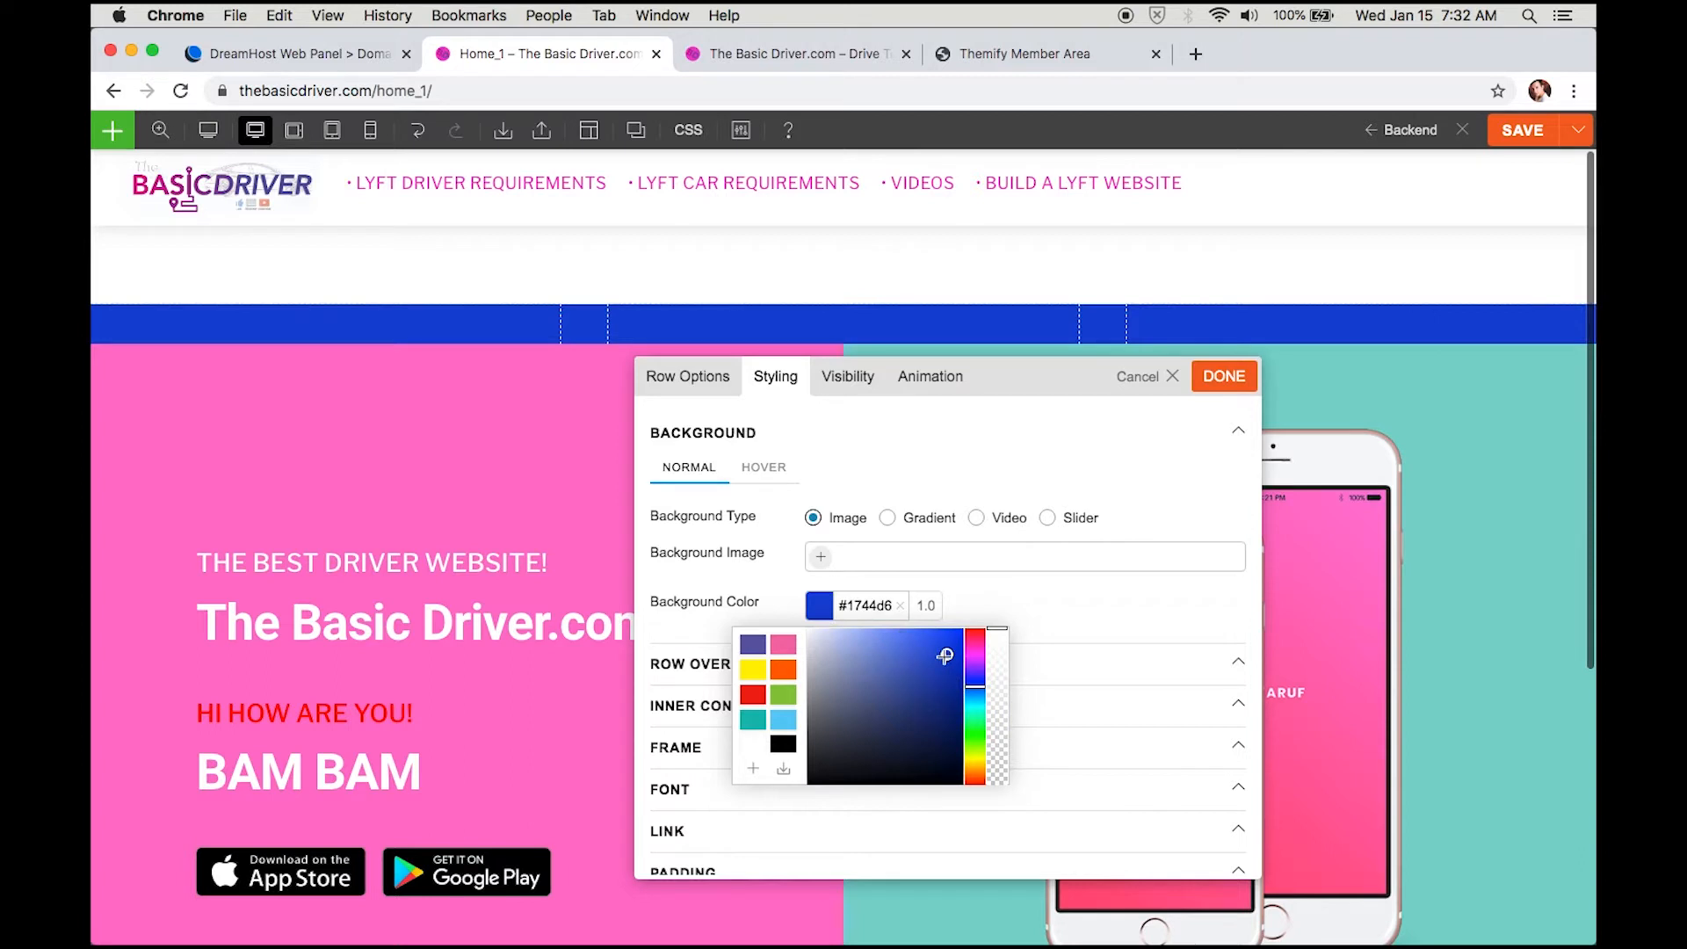
left_click(909, 656)
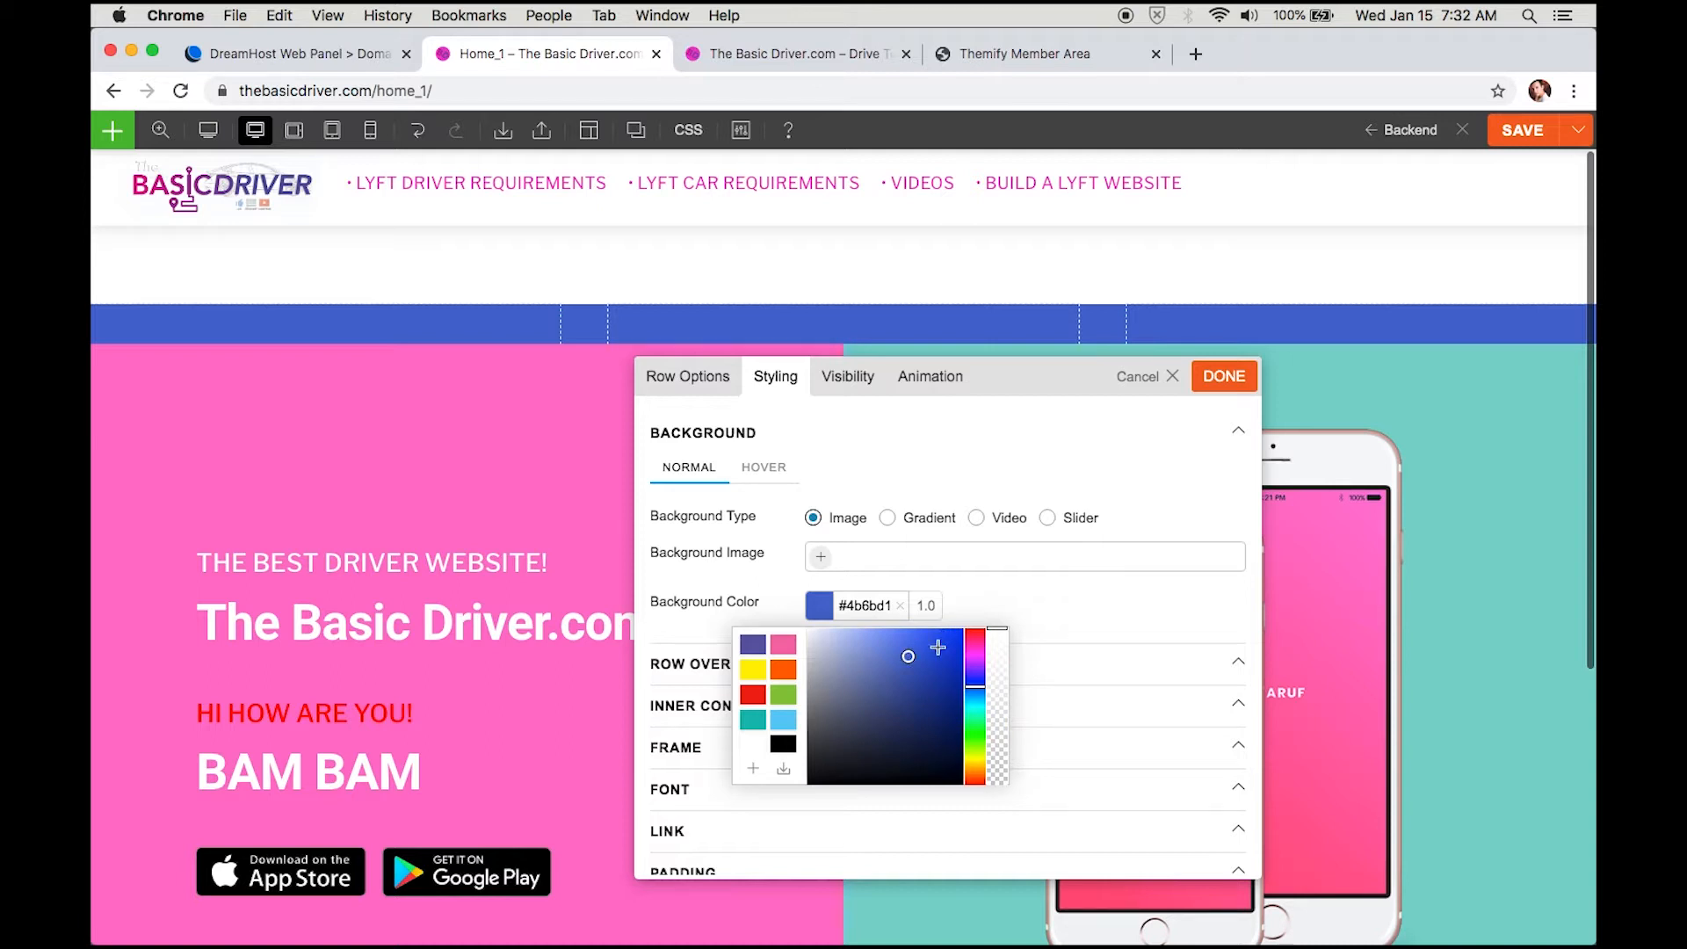
Step: Set the row's background colour to a bright magenta-purple and apply the row settings
left_click(982, 657)
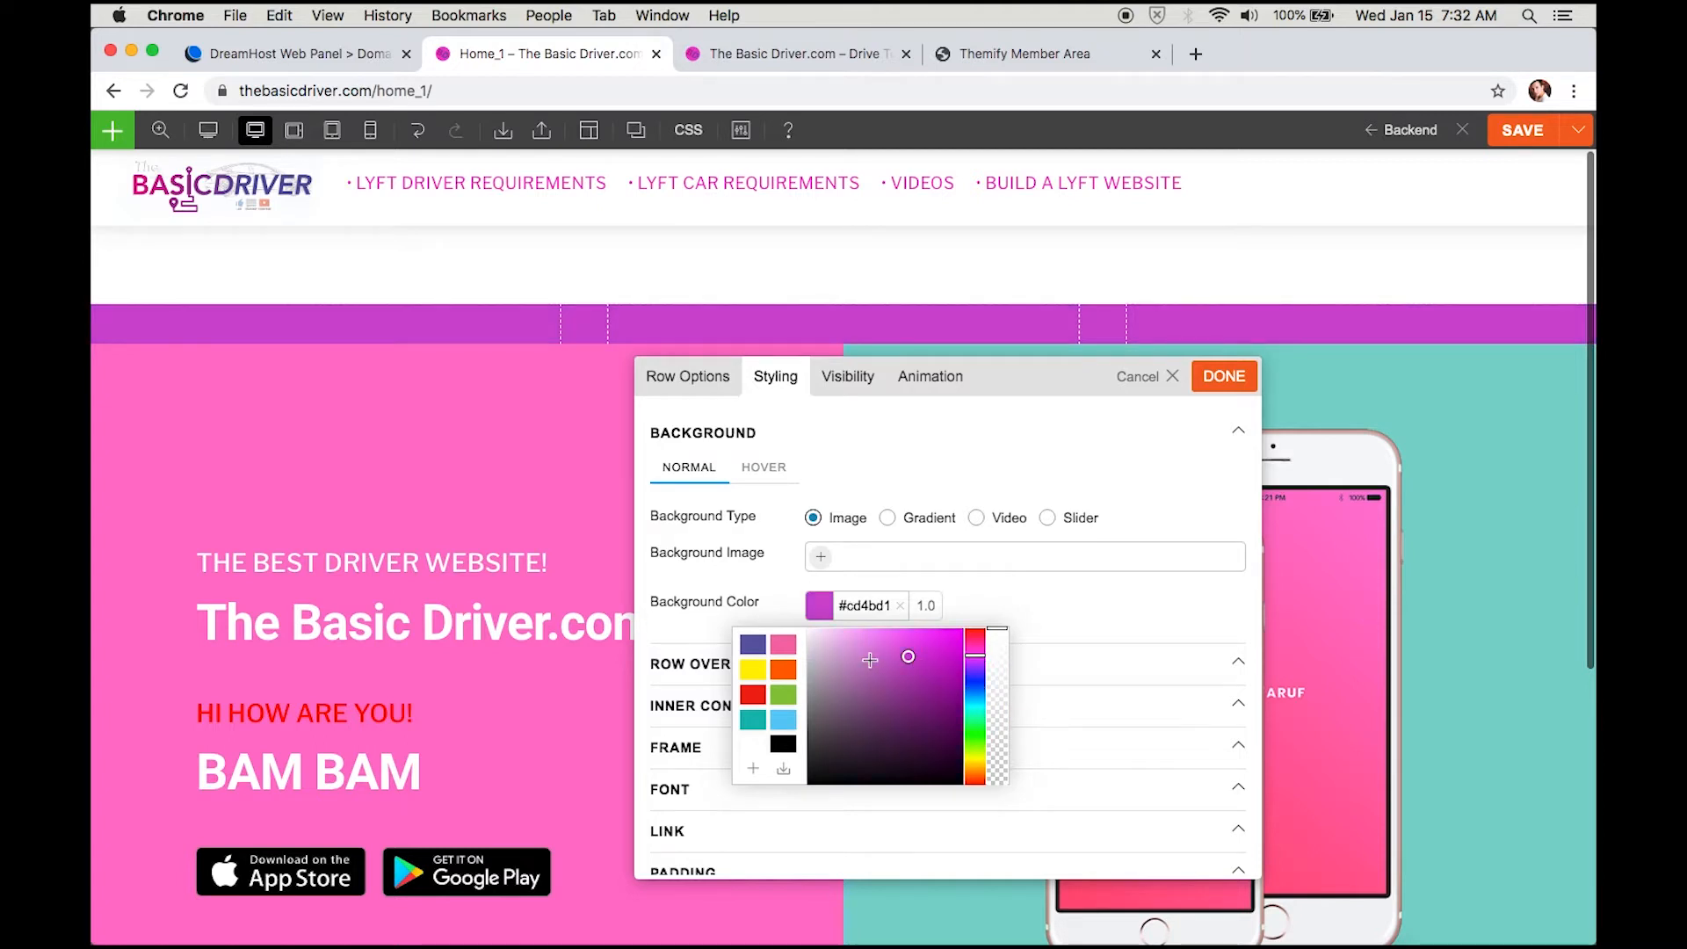
left_click(909, 647)
left_click(916, 659)
left_click(915, 650)
left_click(1234, 388)
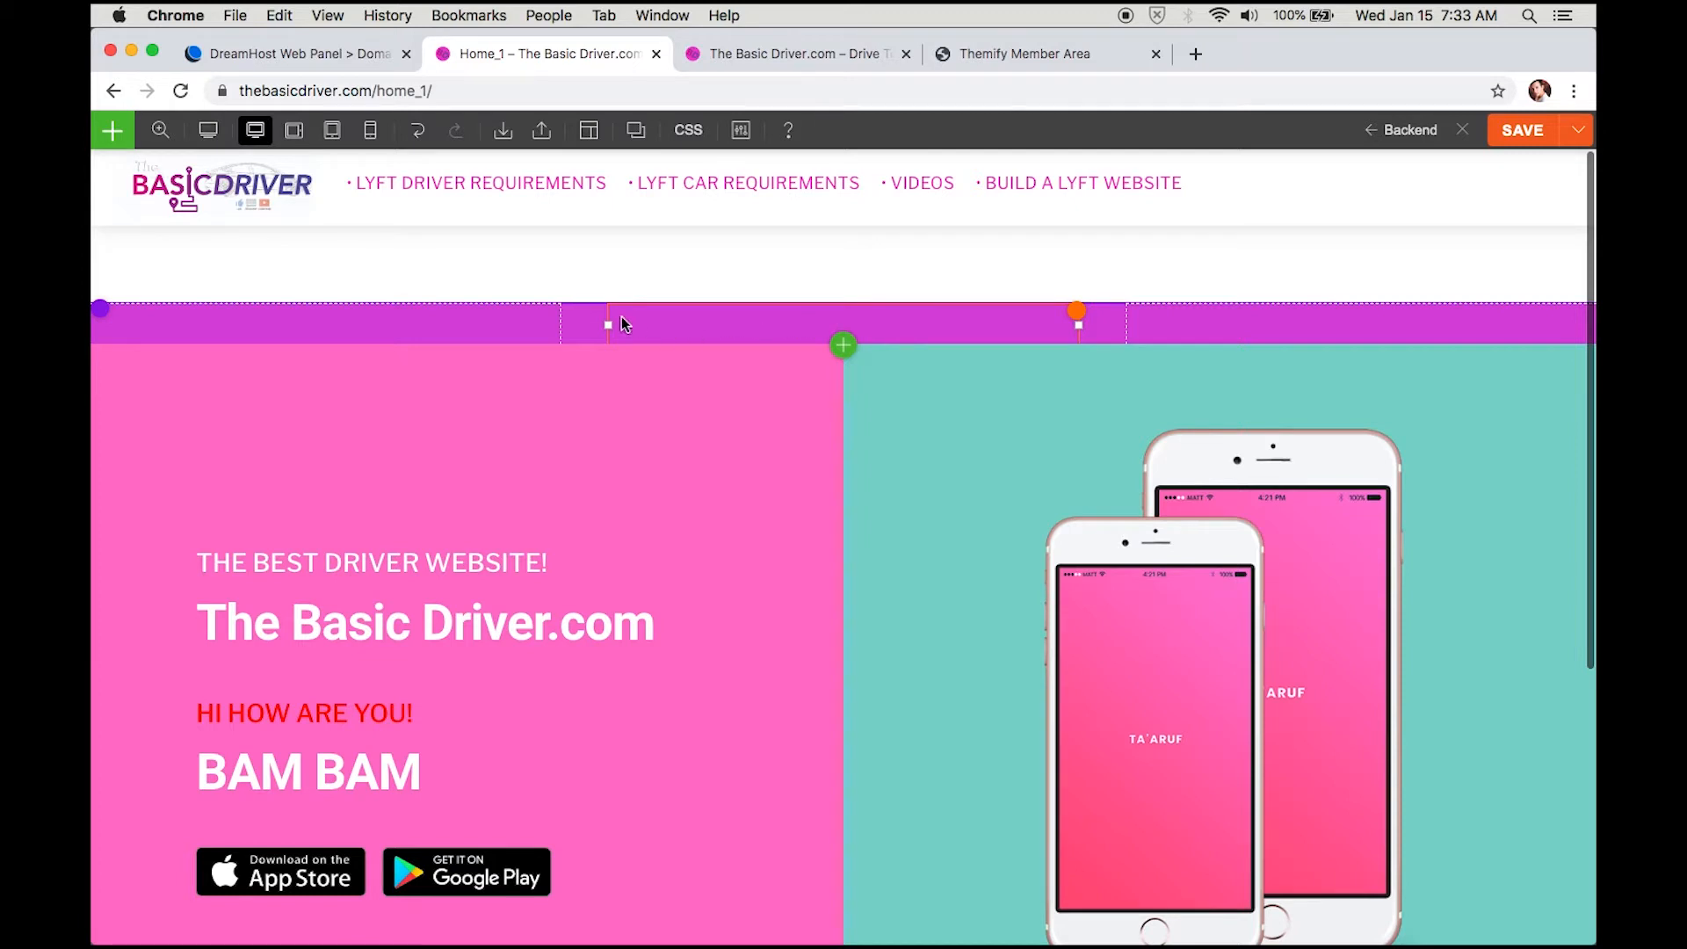
Step: Add an Image module to the middle column of the magenta row and open its image picker
left_click(123, 134)
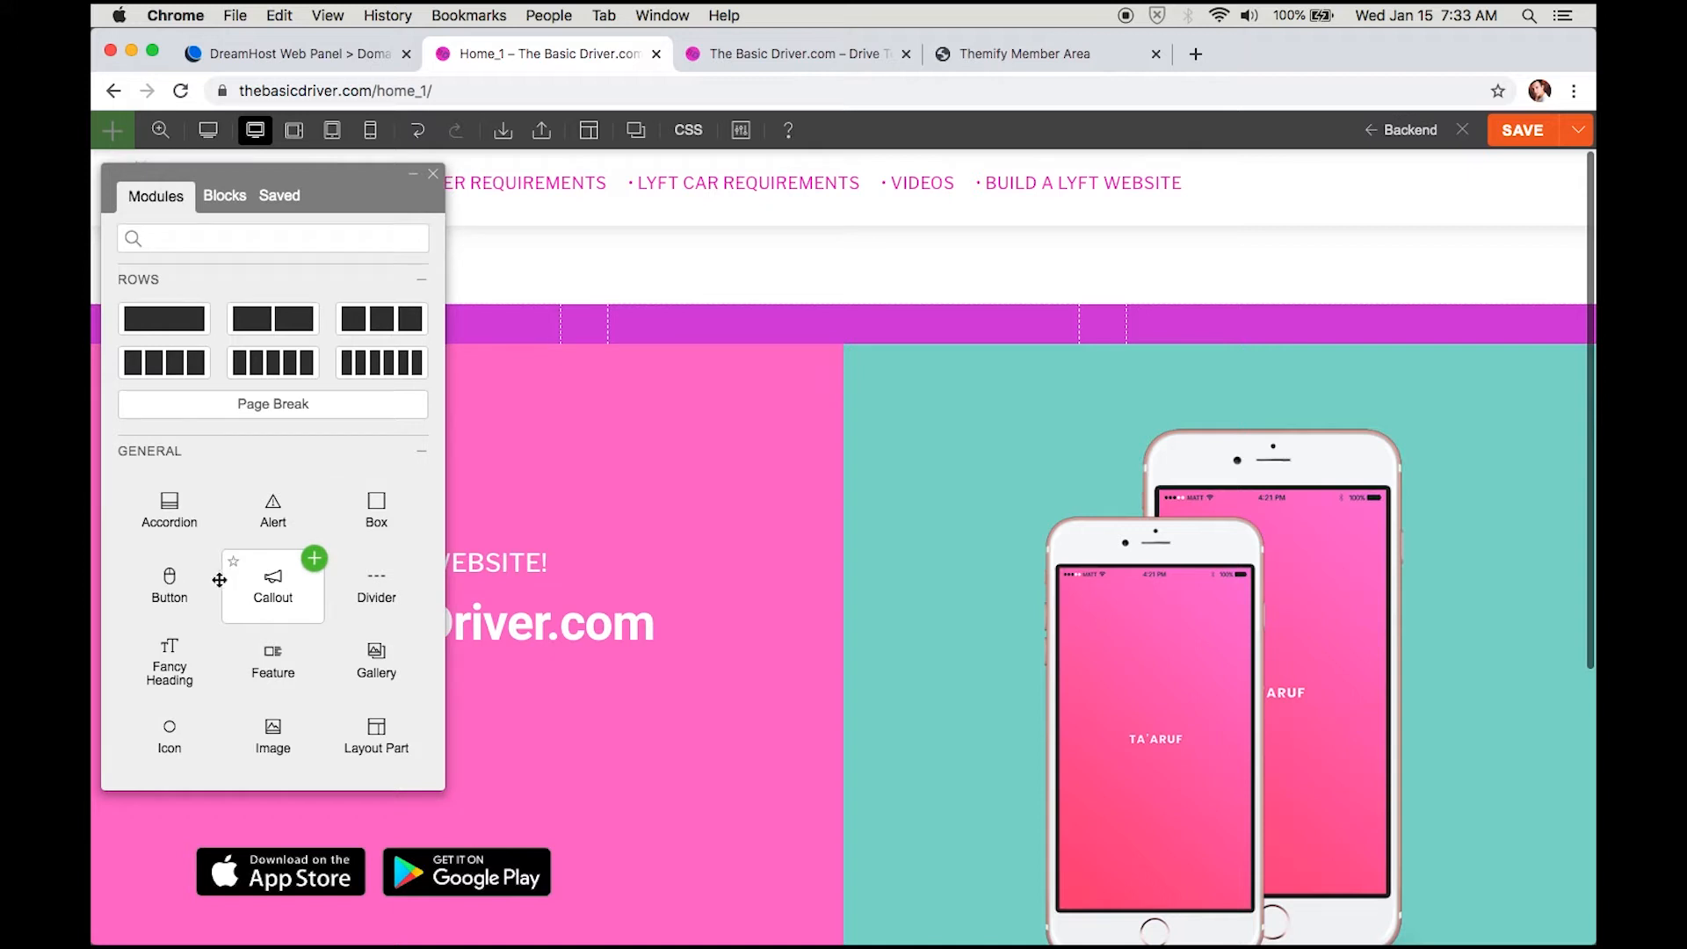
scroll(278, 595, "down", 5)
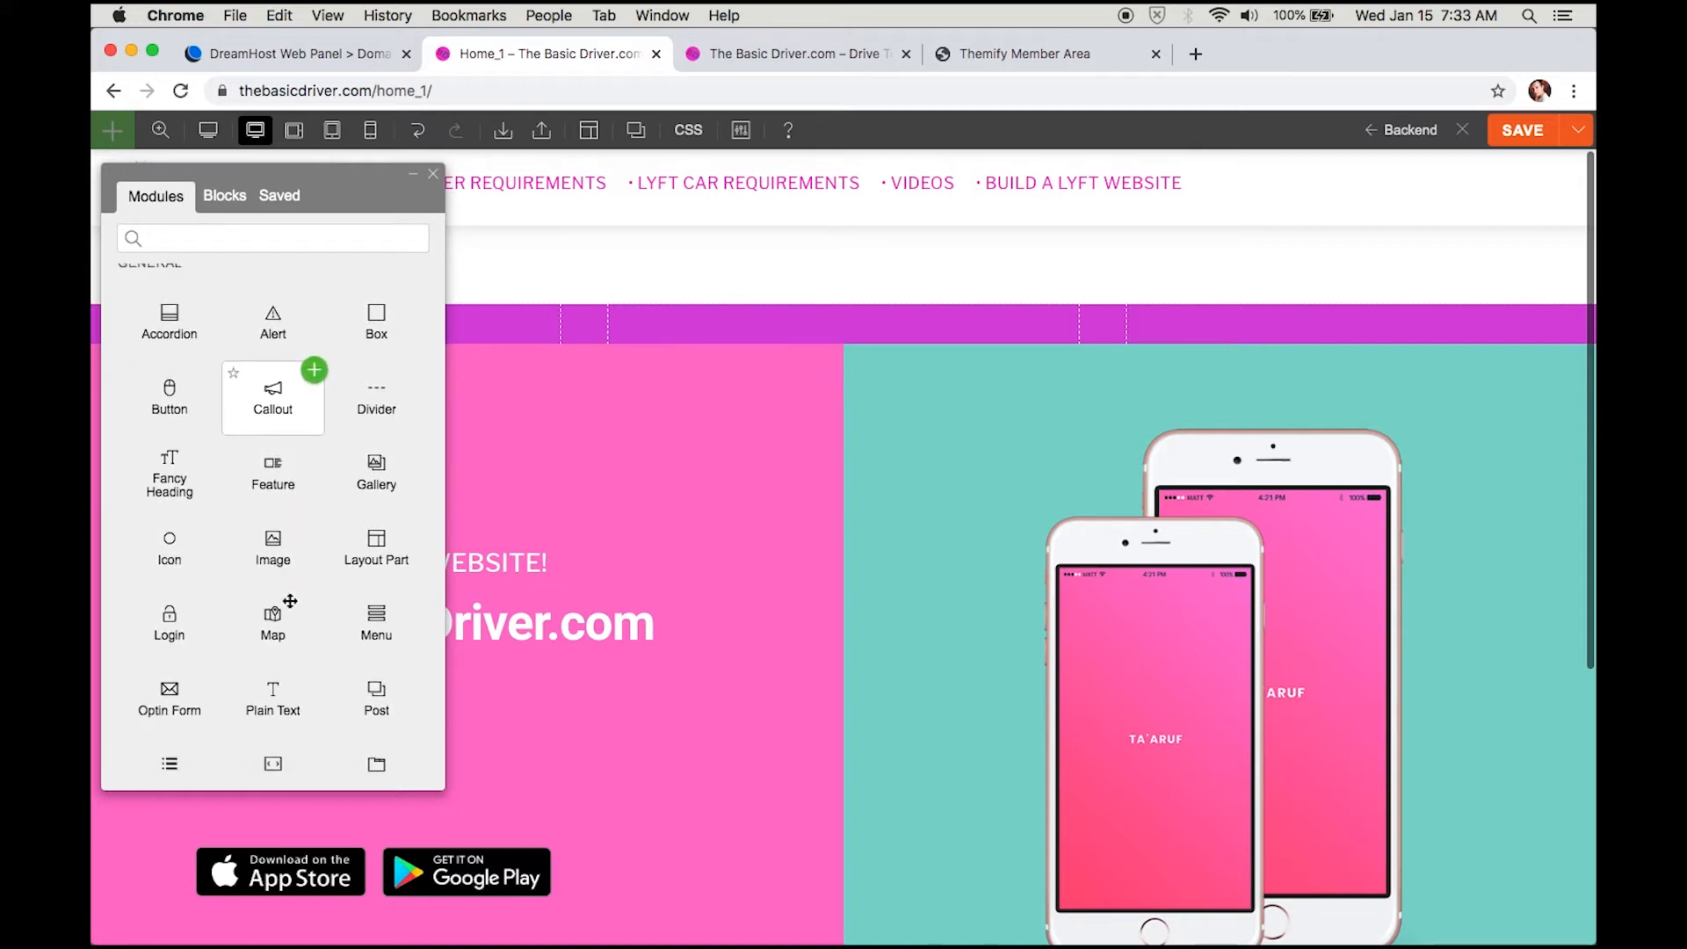
scroll(290, 601, "up", 1)
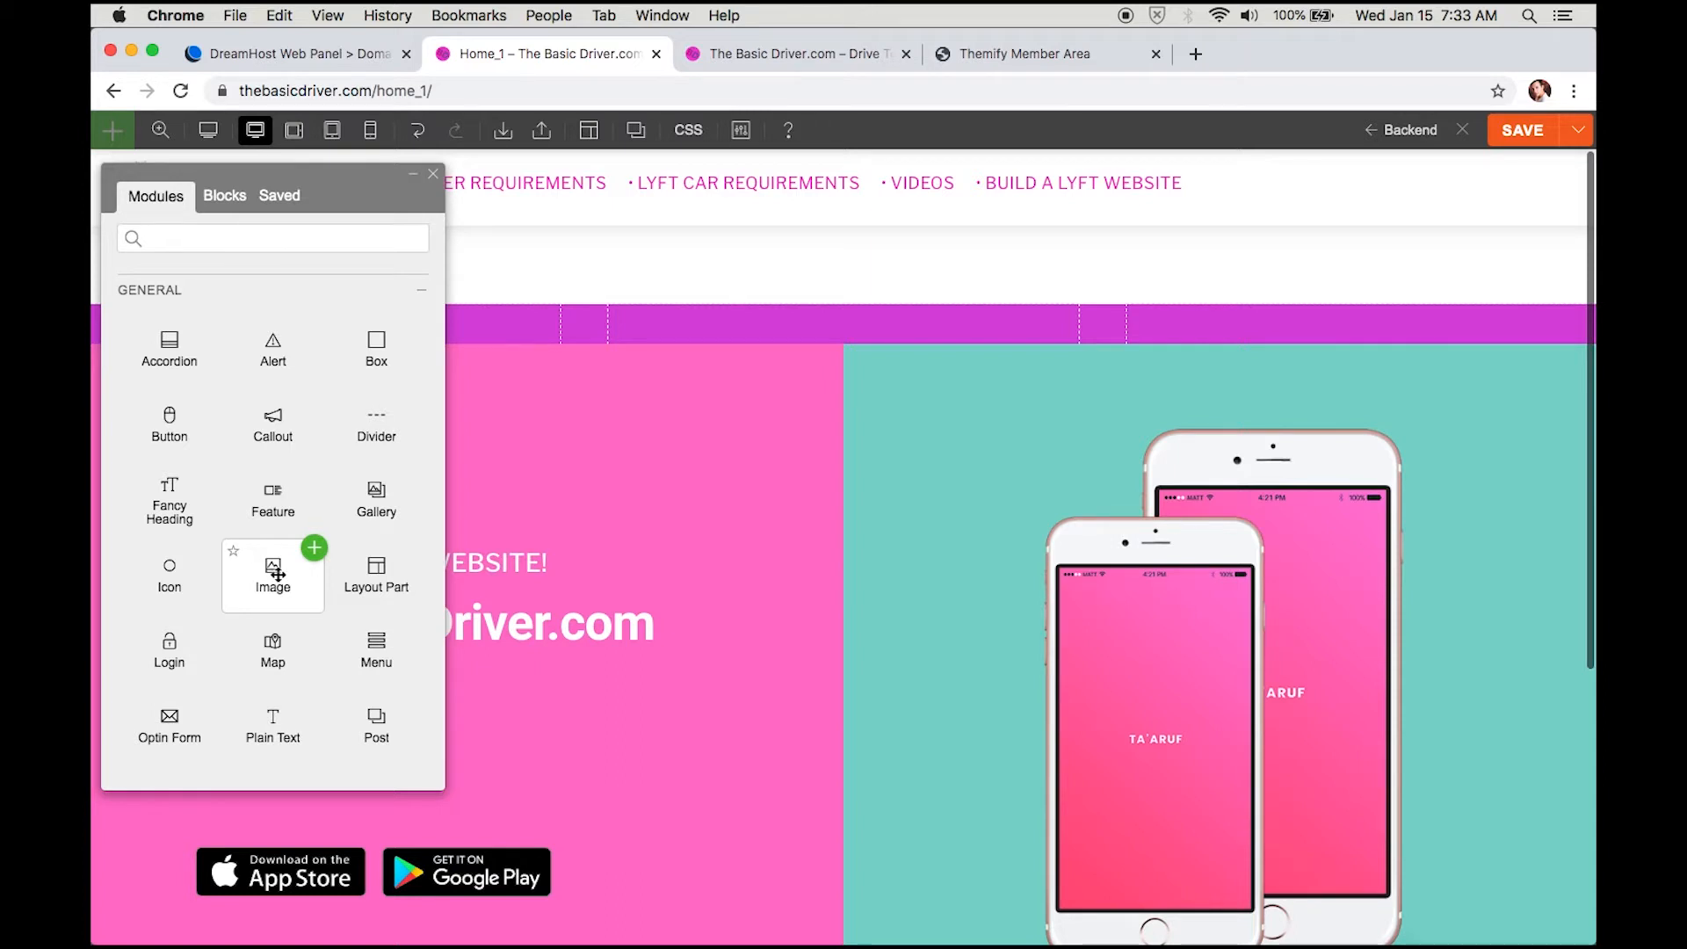
left_click_drag(276, 574, 815, 336)
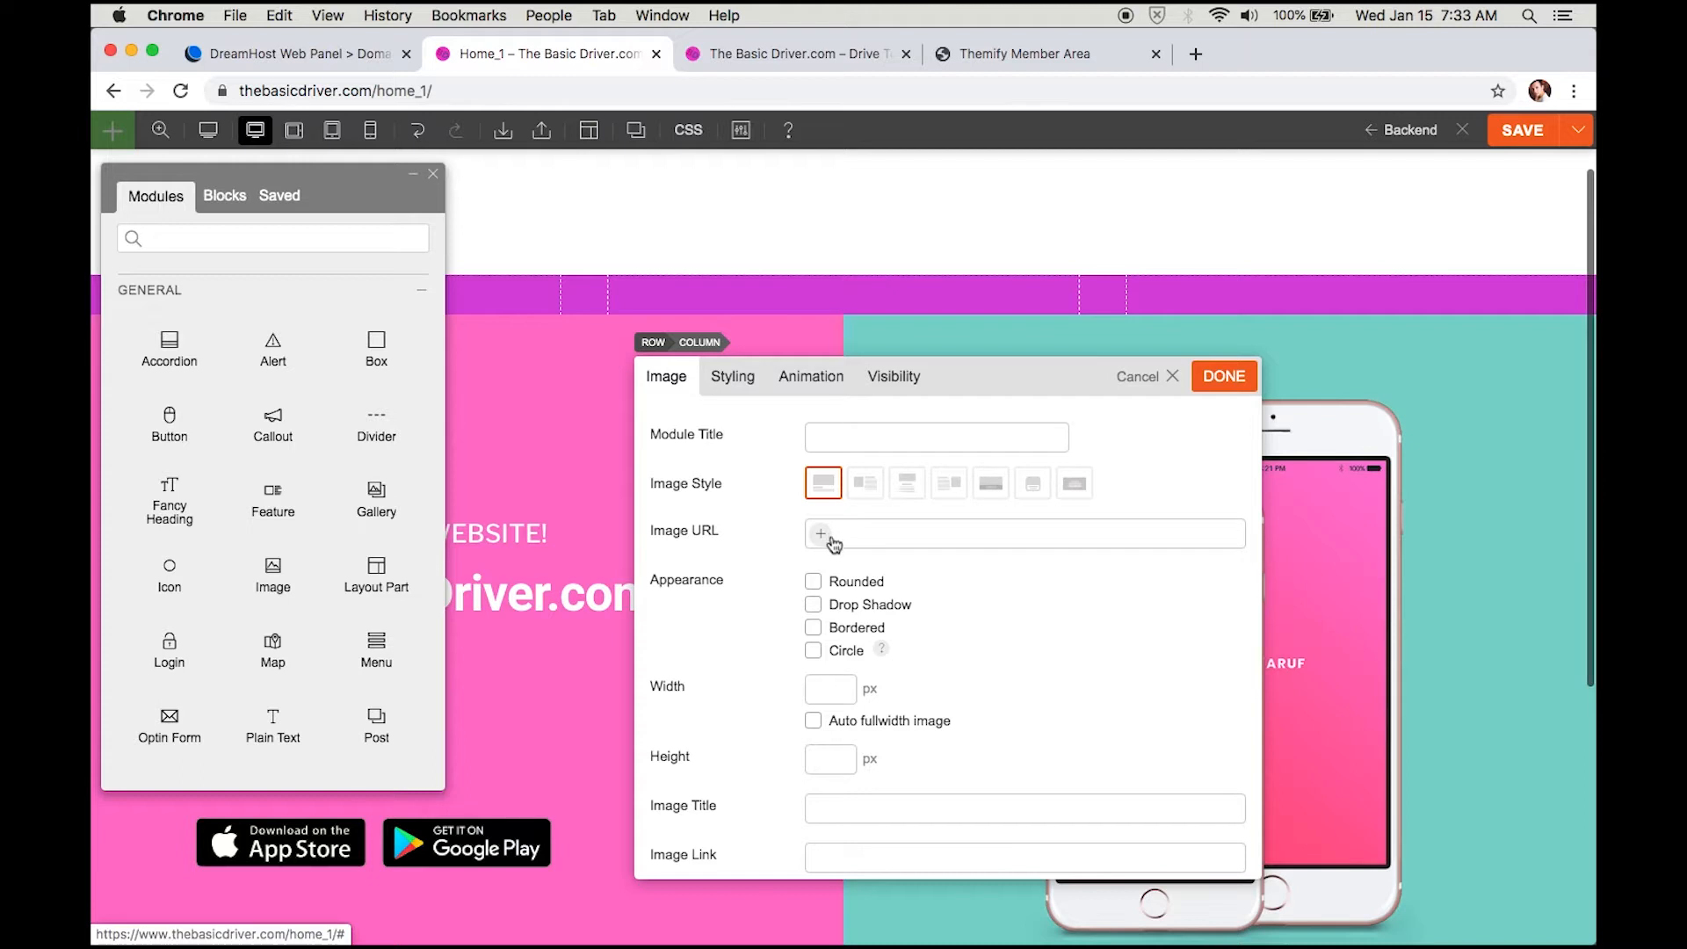
scroll(773, 533, "down", 2)
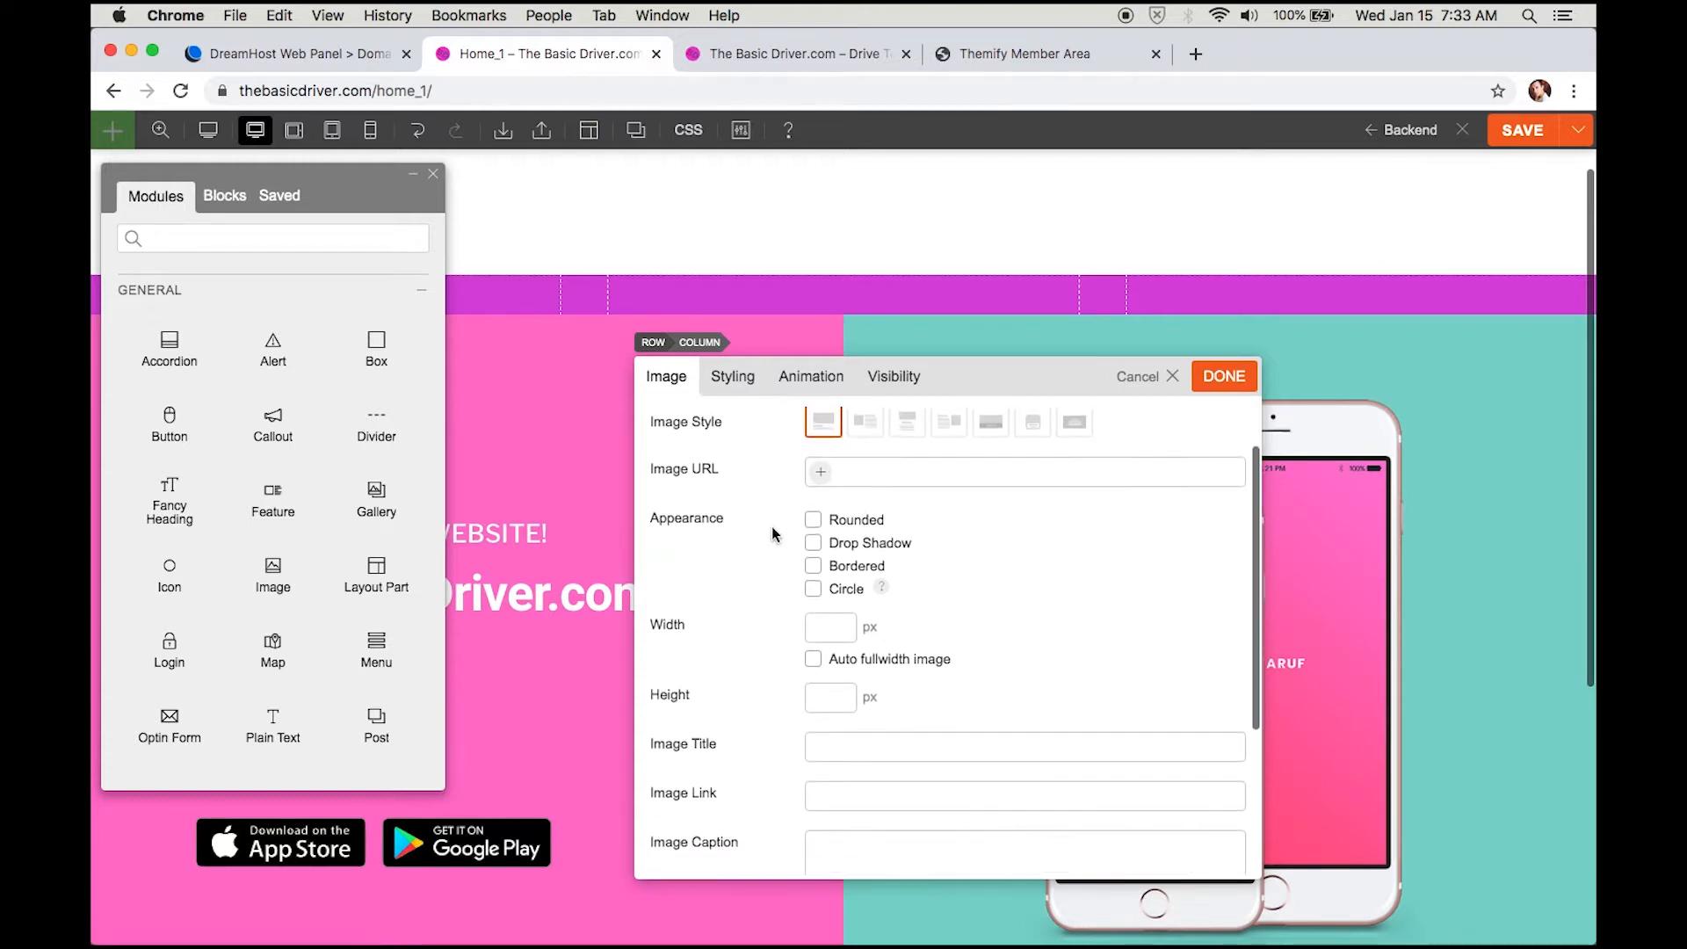
scroll(772, 525, "up", 2)
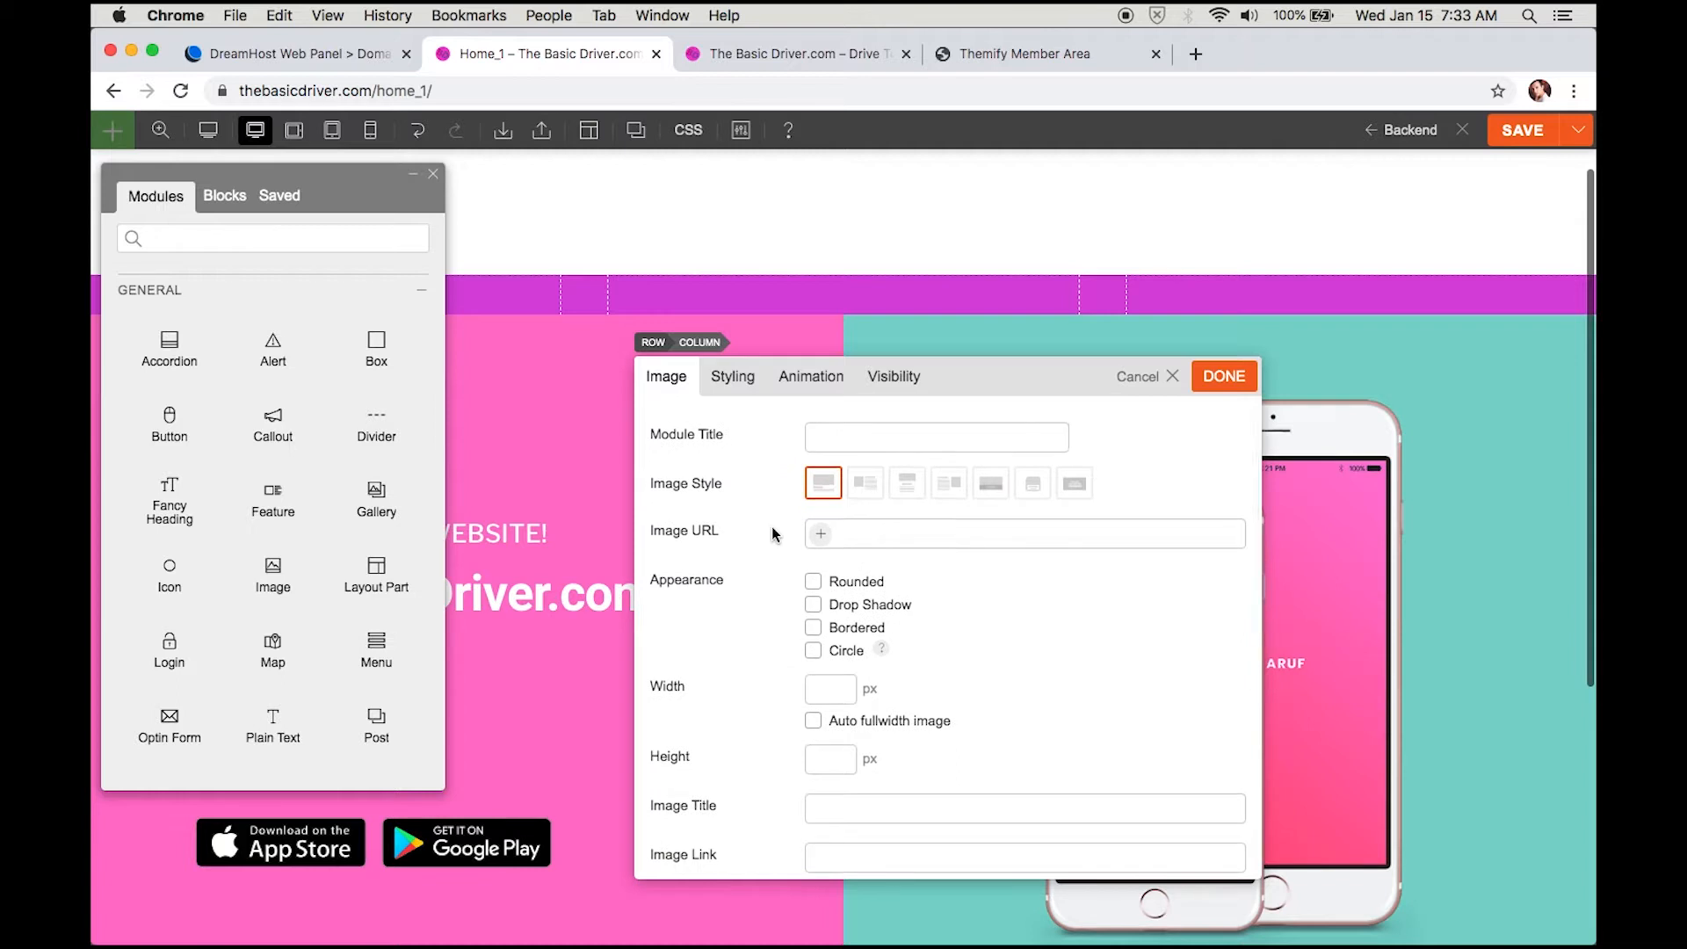
left_click(822, 536)
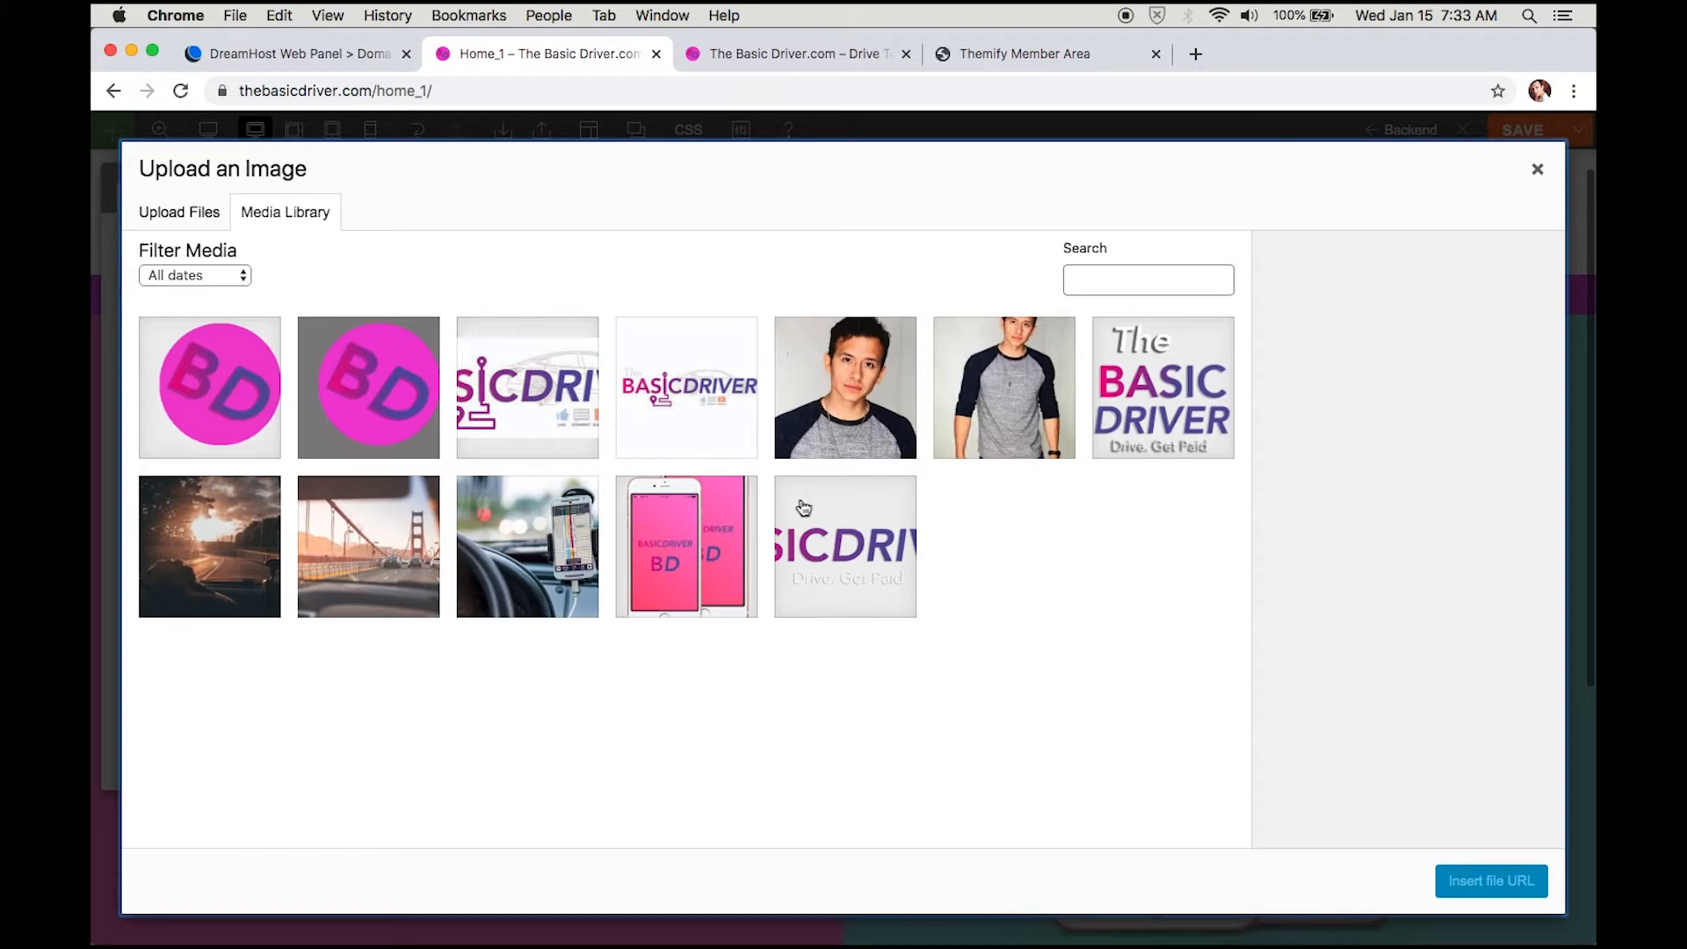
left_click(192, 215)
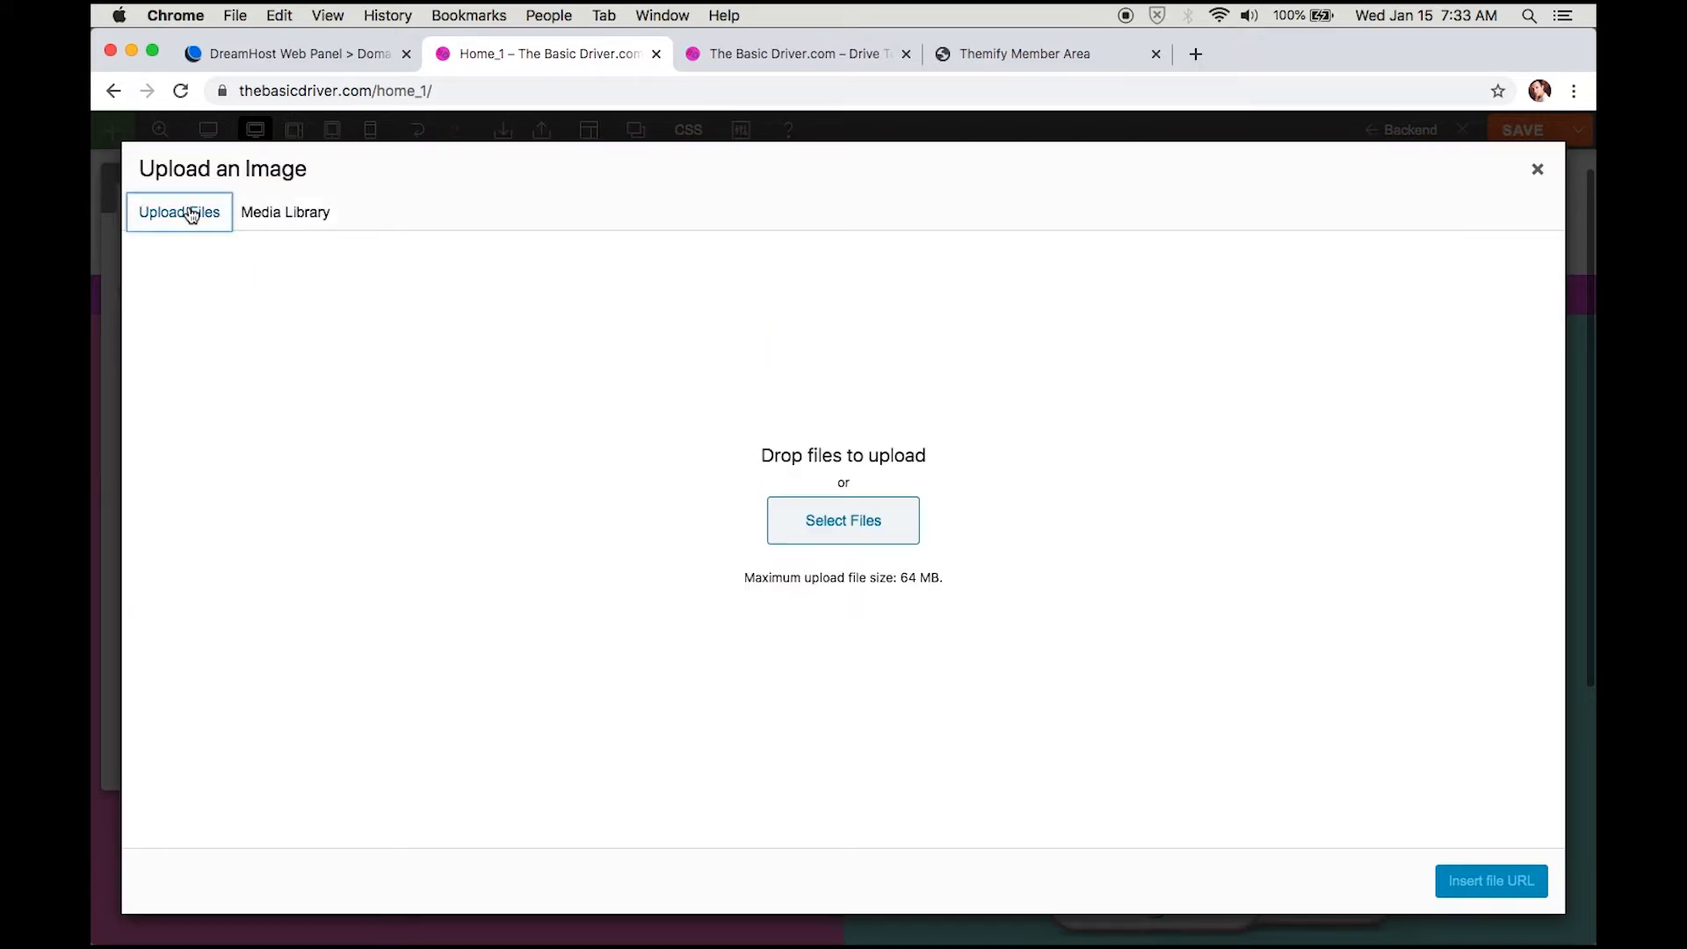
left_click(870, 522)
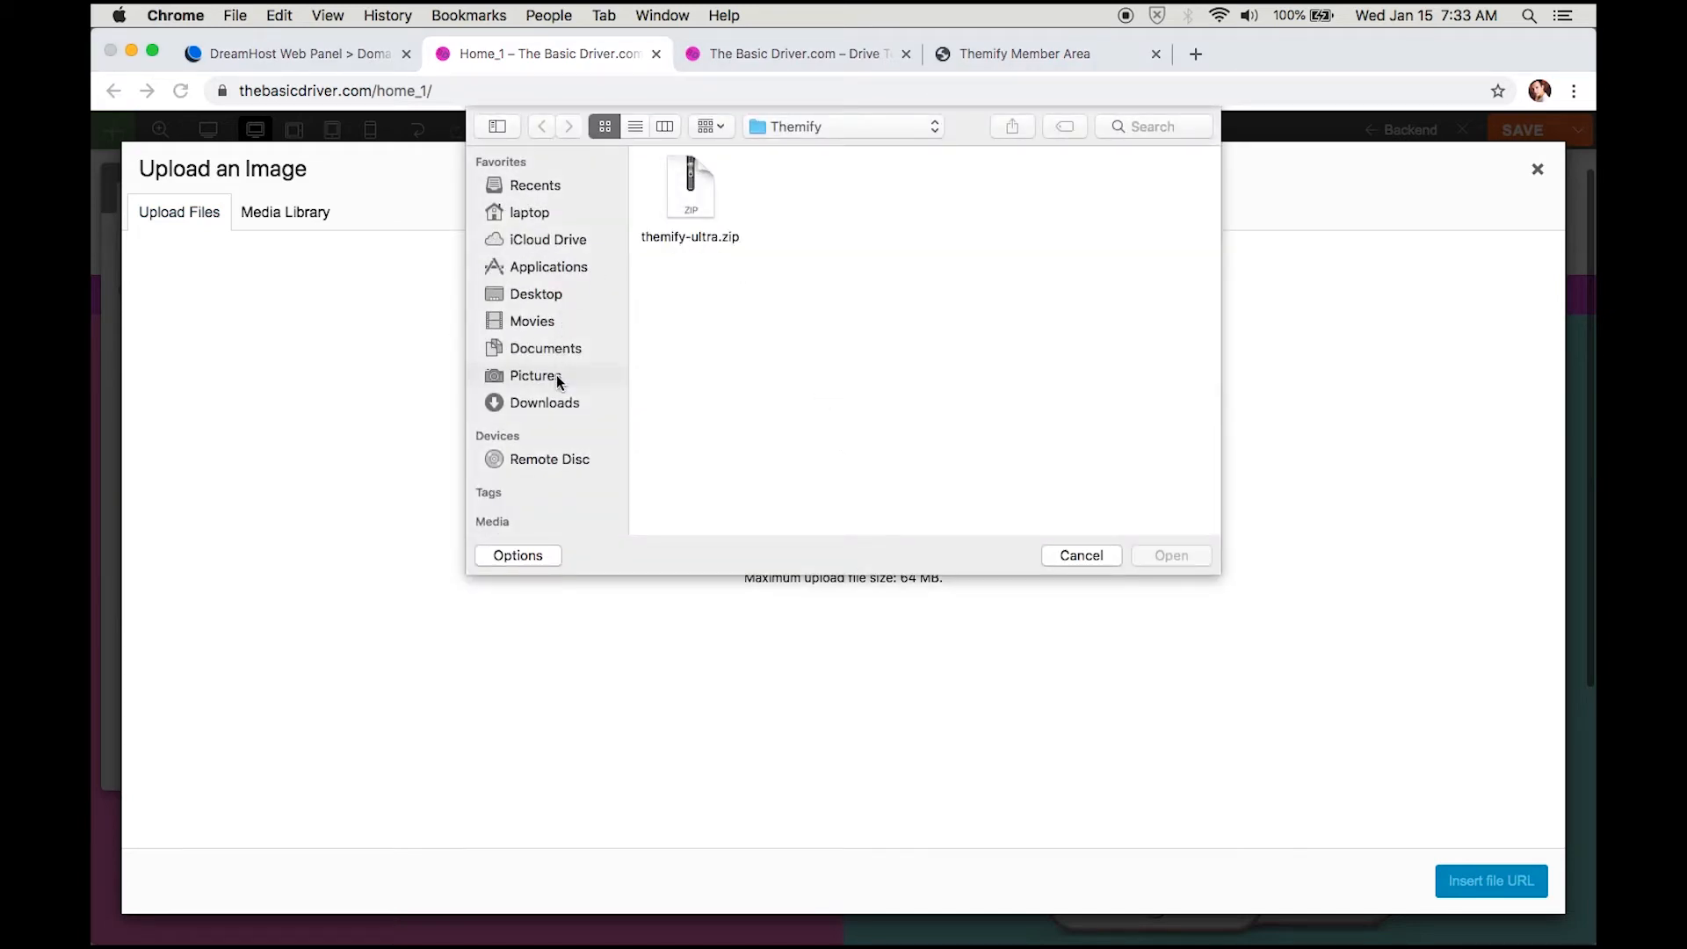
left_click(1102, 556)
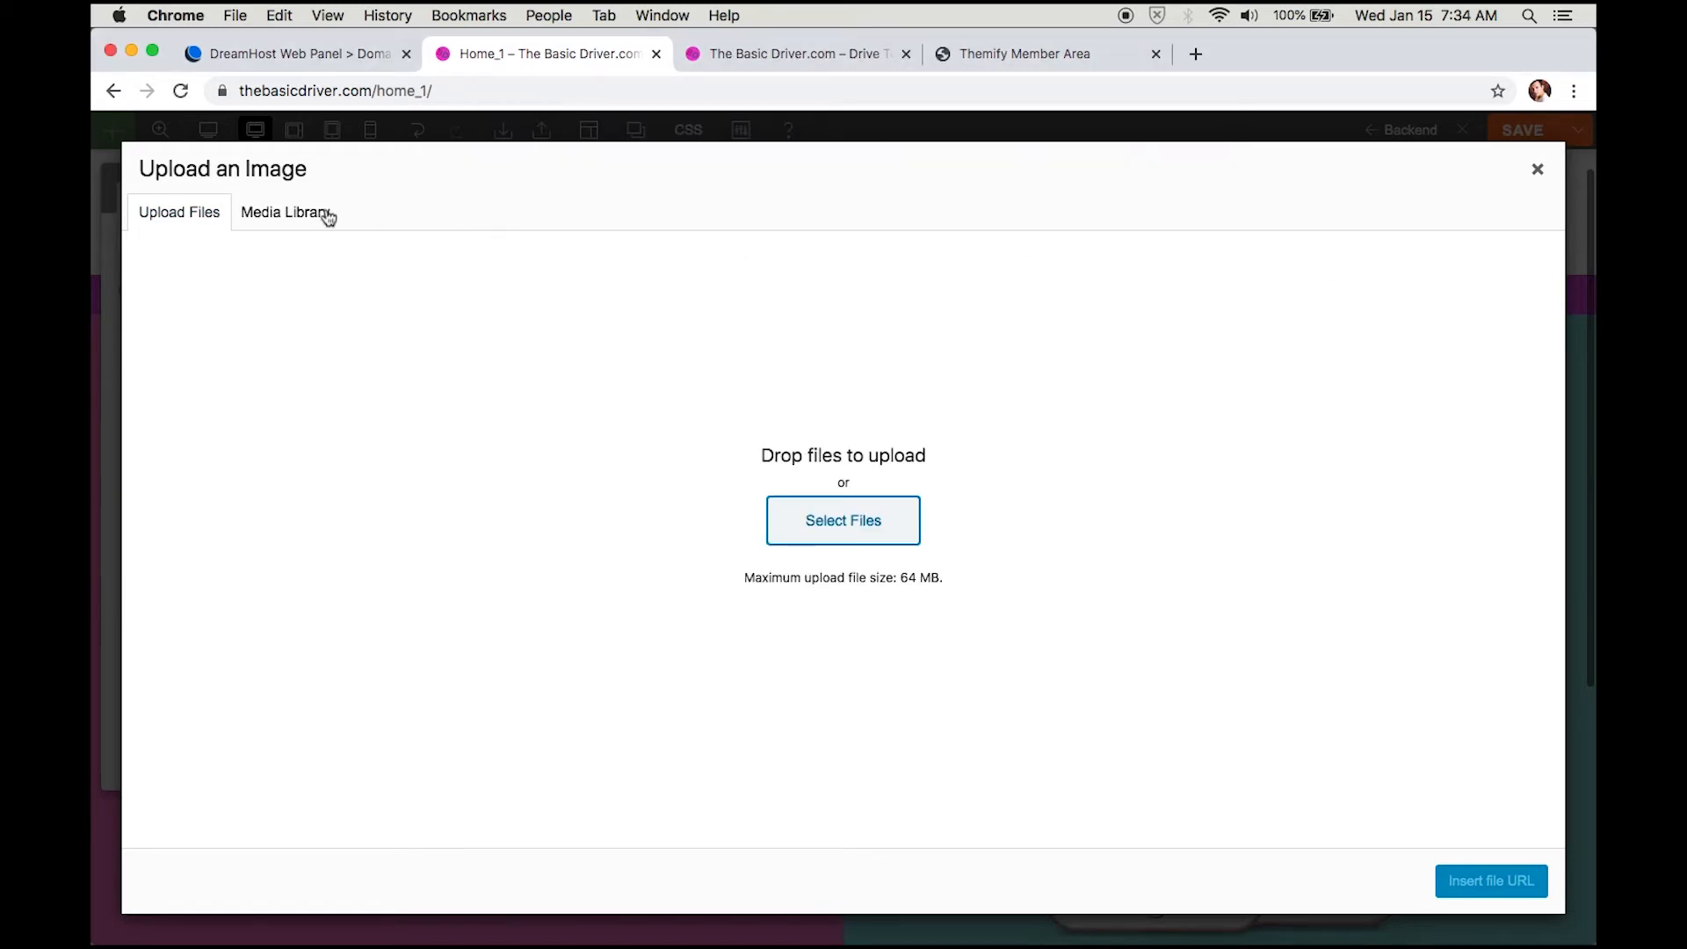
left_click(326, 216)
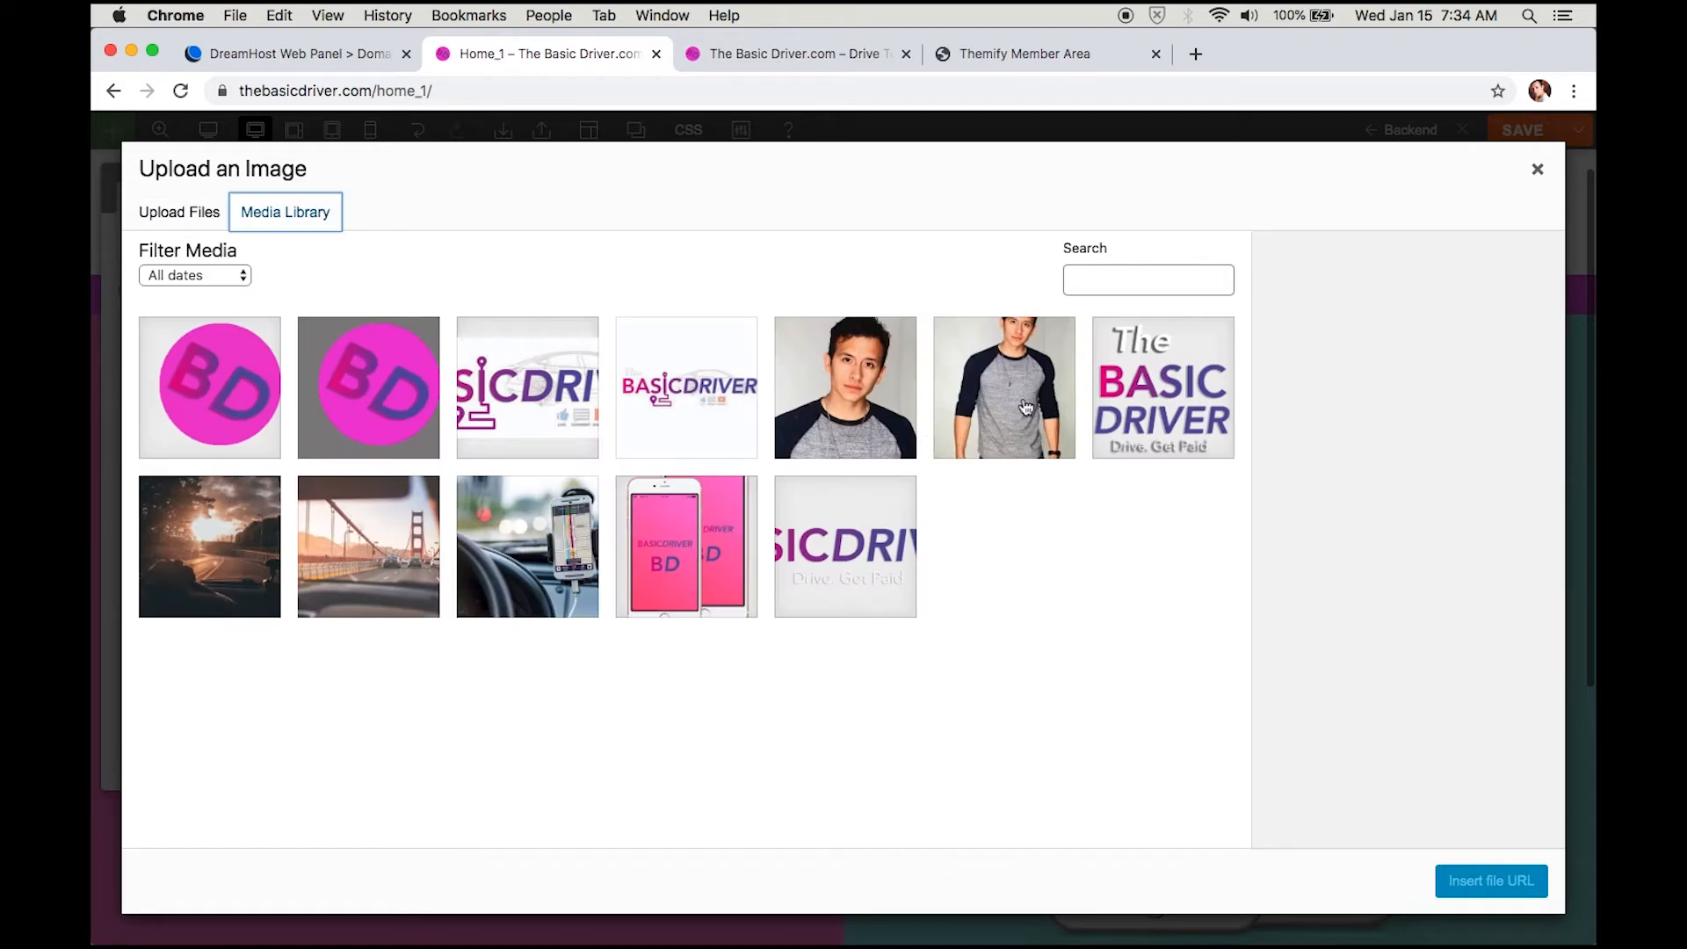
Step: Insert the portrait photo IMG_1658-1.jpg from the media library into the Image module, keeping the page preview in view
left_click(902, 393)
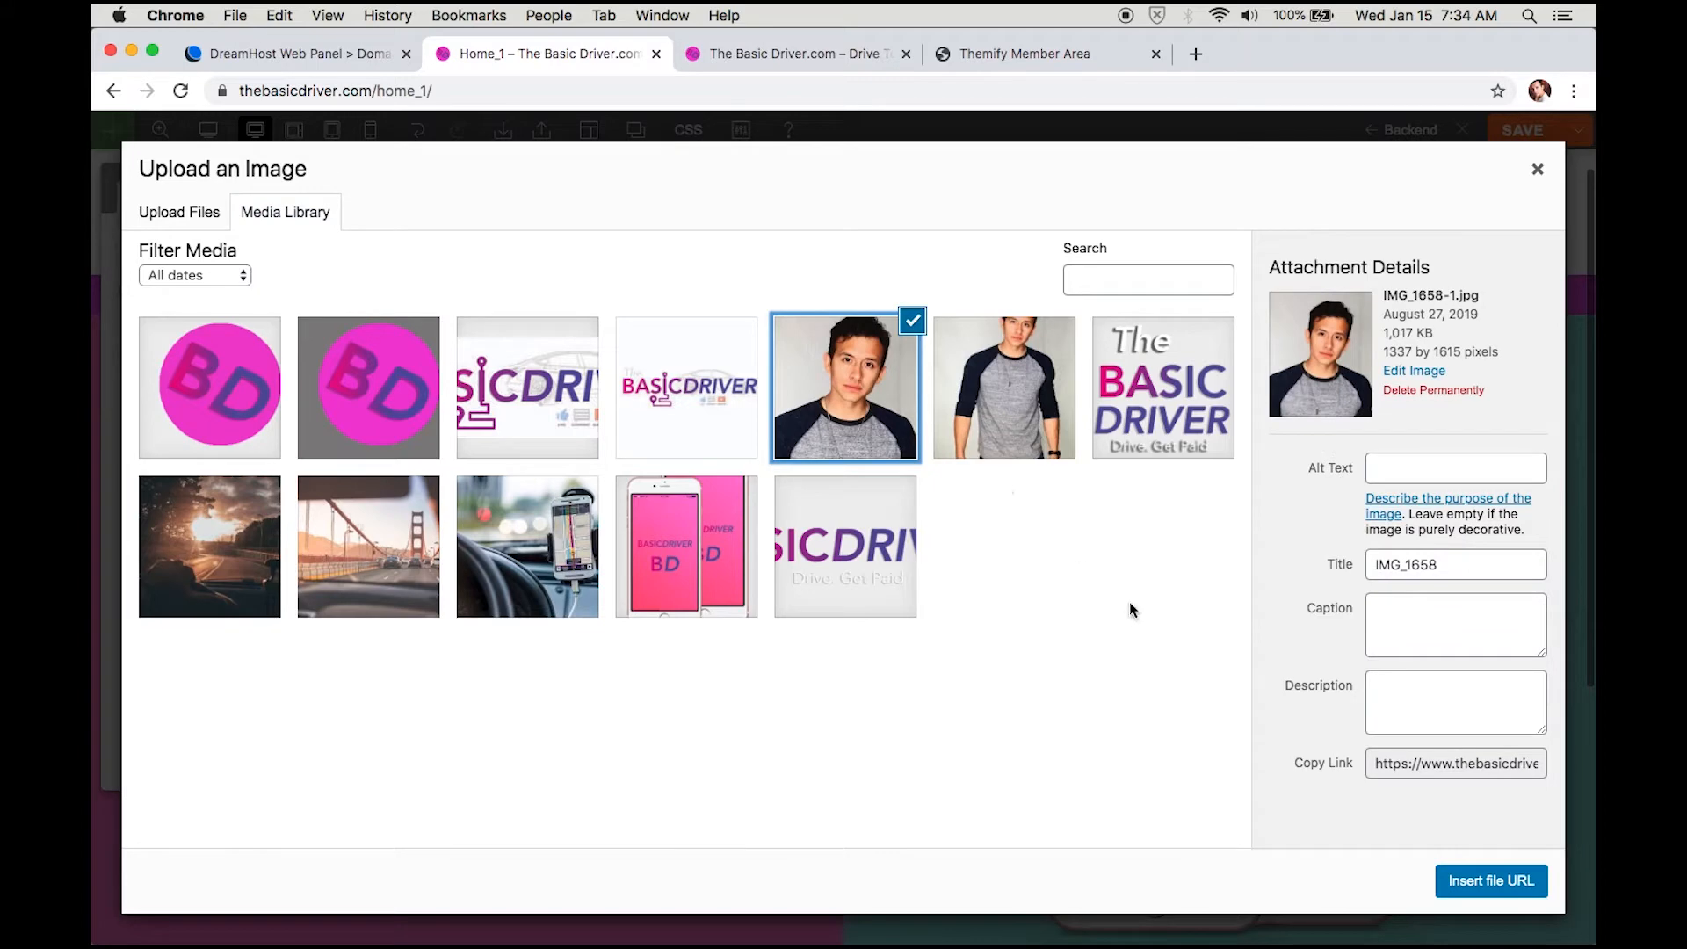
left_click(1473, 882)
left_click_drag(558, 425, 1383, 332)
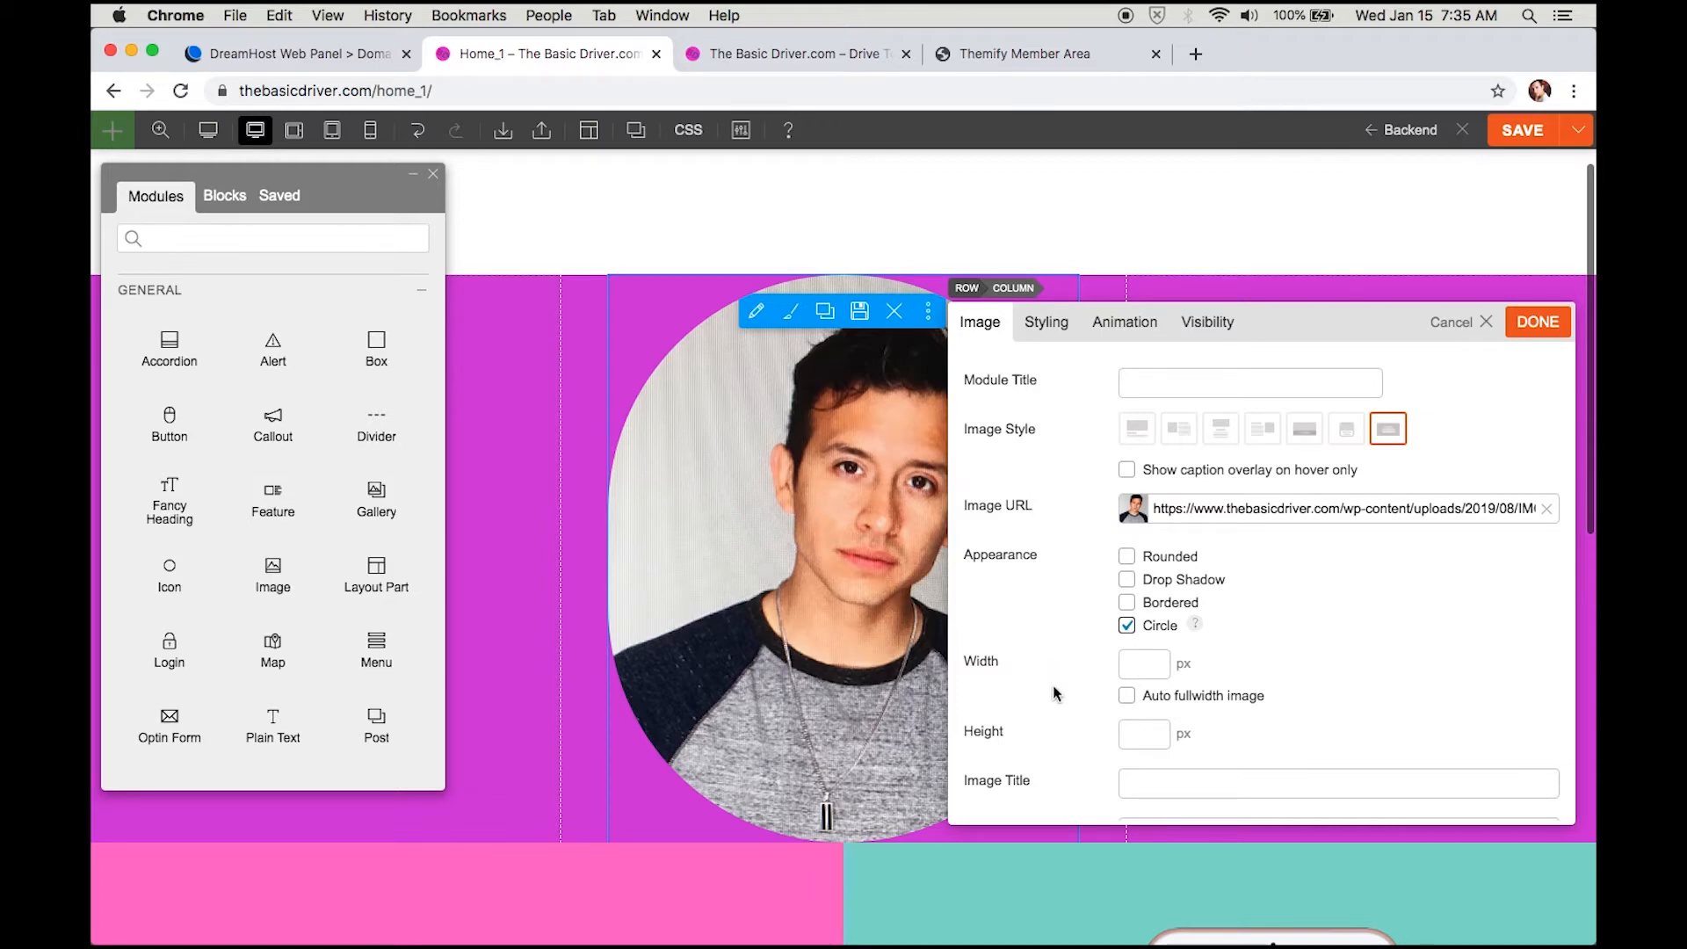
Step: Set the portrait image's width and height to 180 px each
left_click(1144, 663)
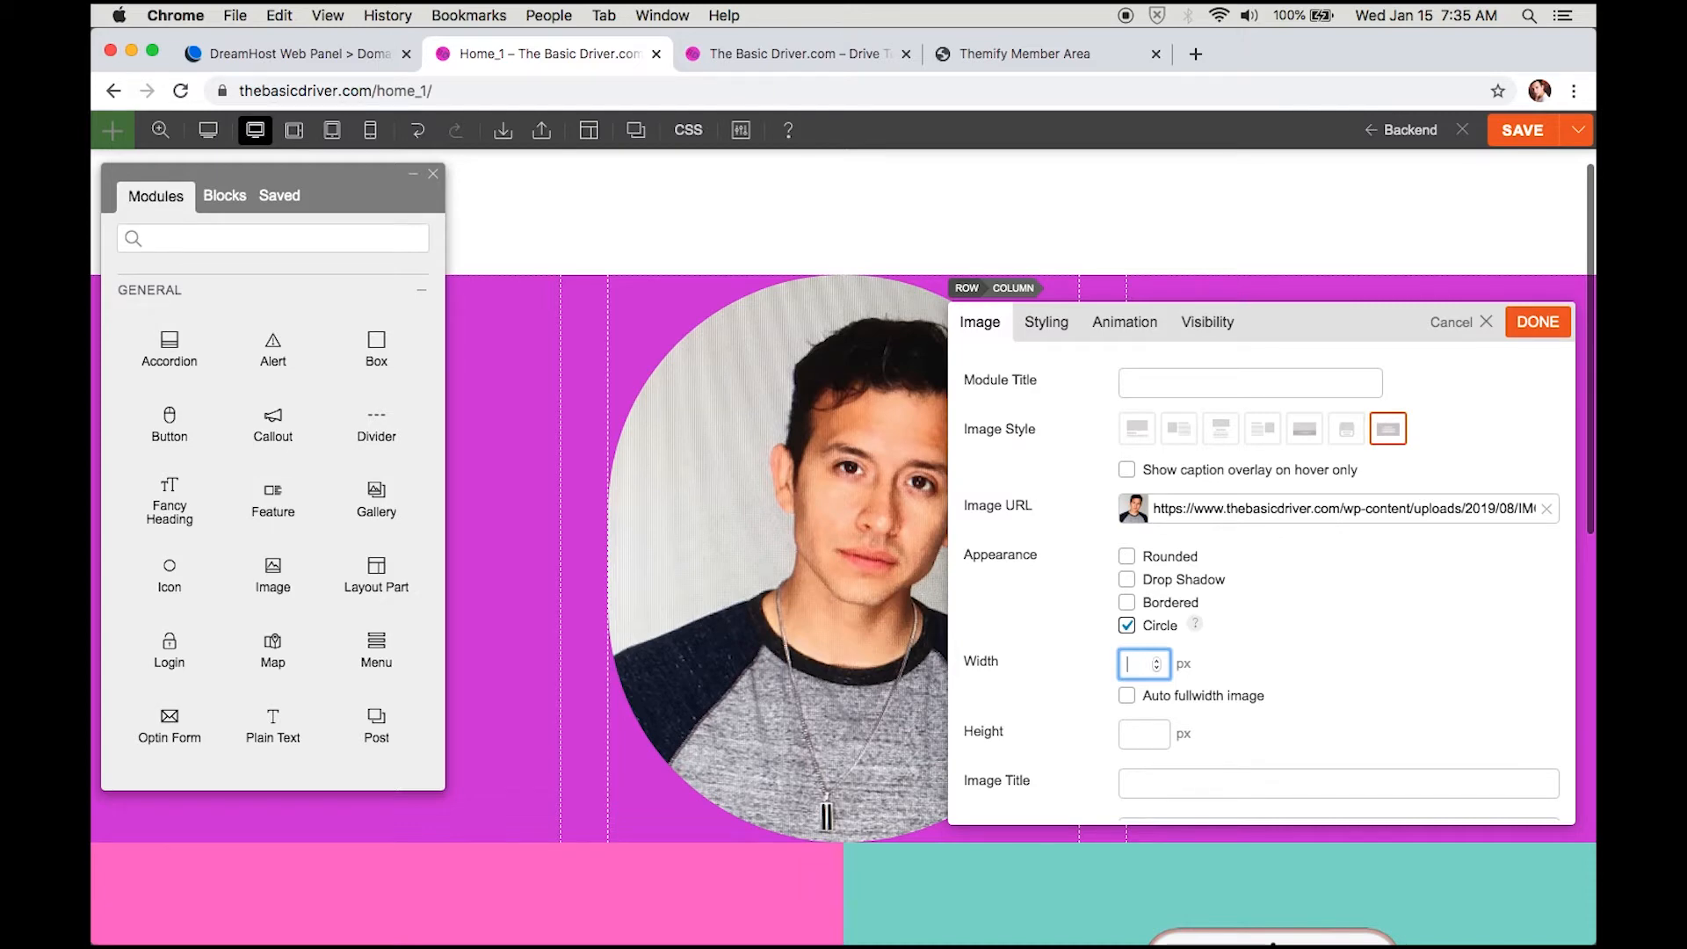
left_click(1133, 738)
type("180")
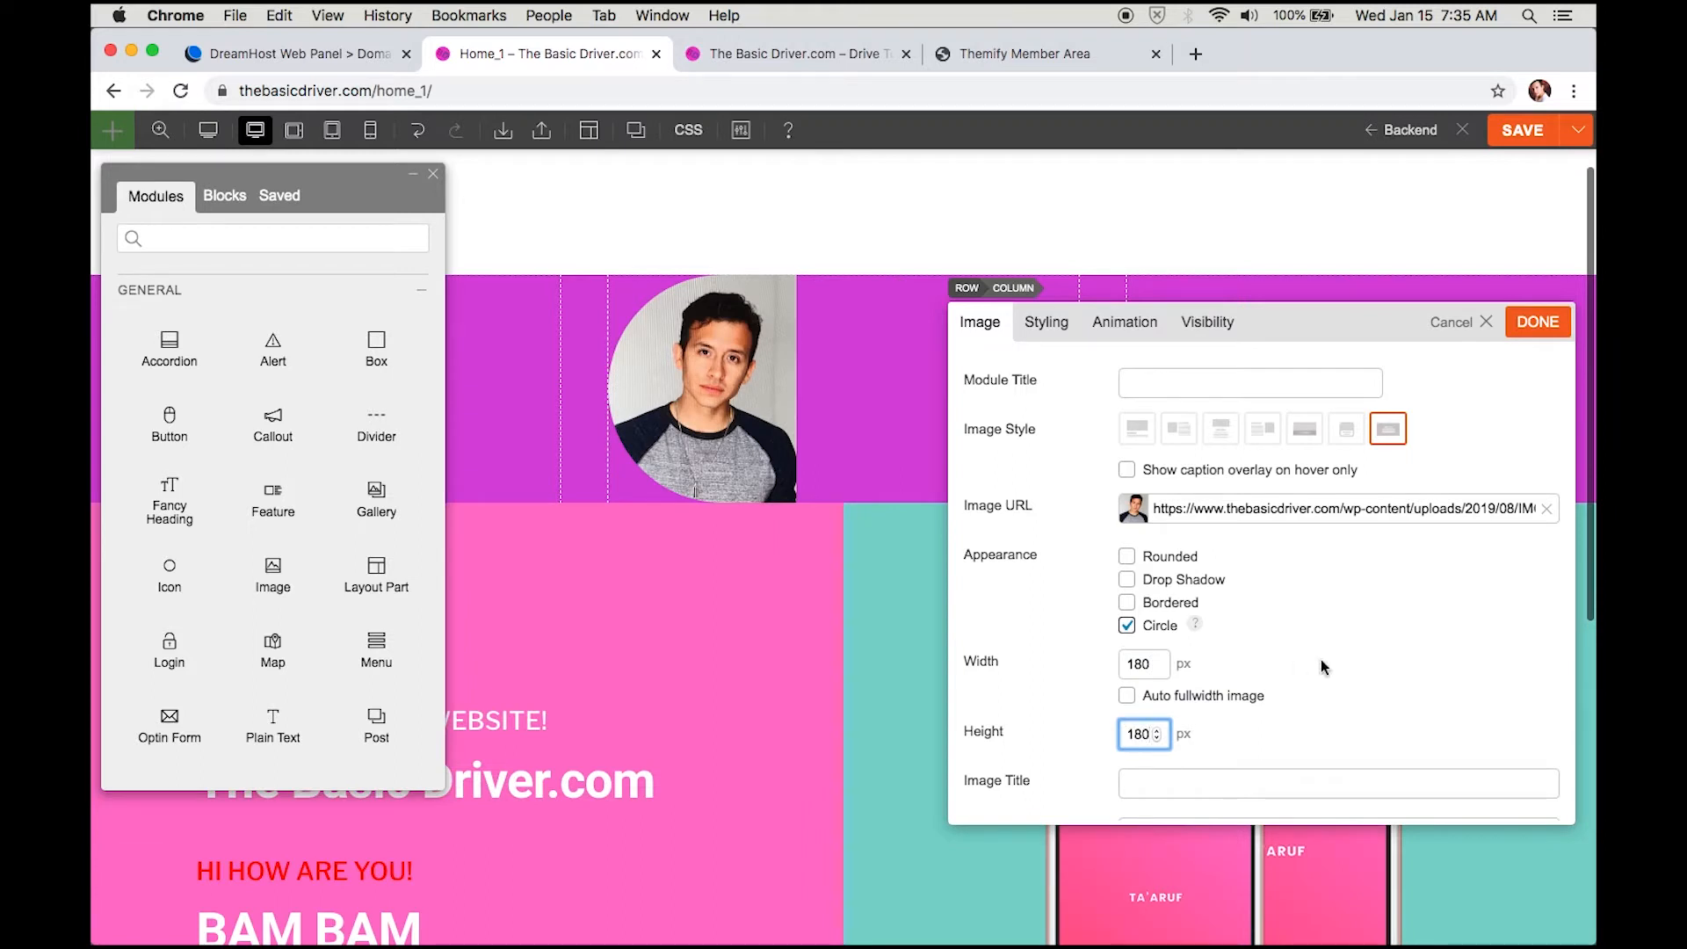
left_click(1323, 668)
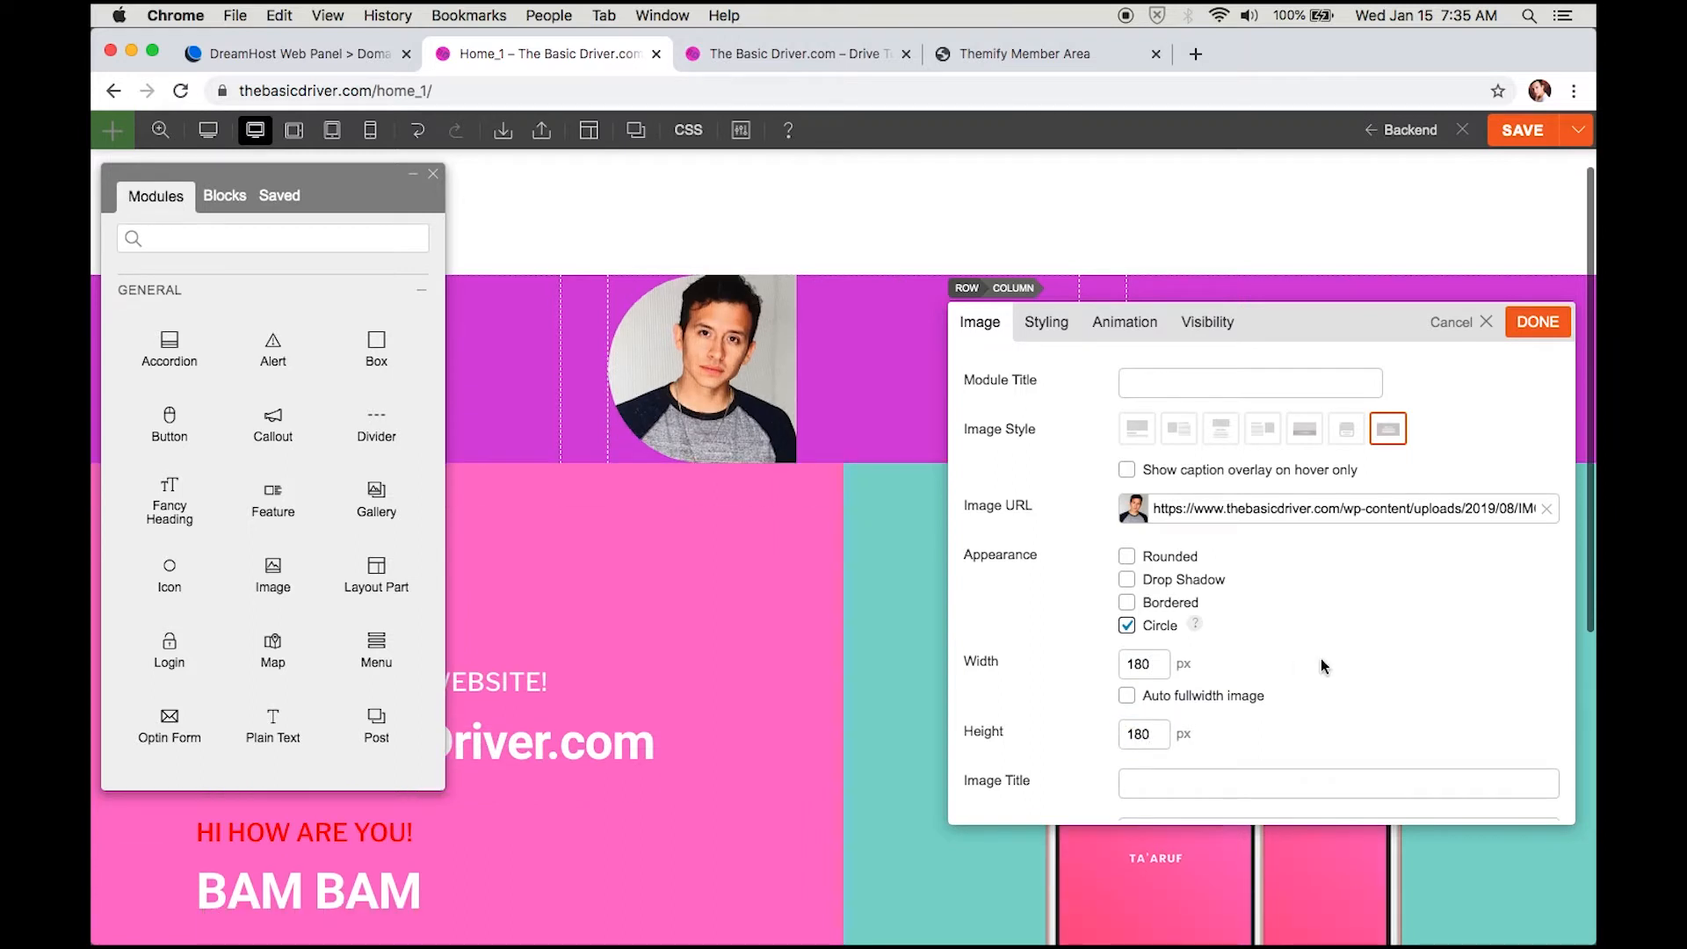
Step: Narrow the middle column of the magenta row to fit the circular portrait and apply the image module's settings
left_click_drag(1311, 338, 1131, 484)
scroll(1131, 492, "down", 1)
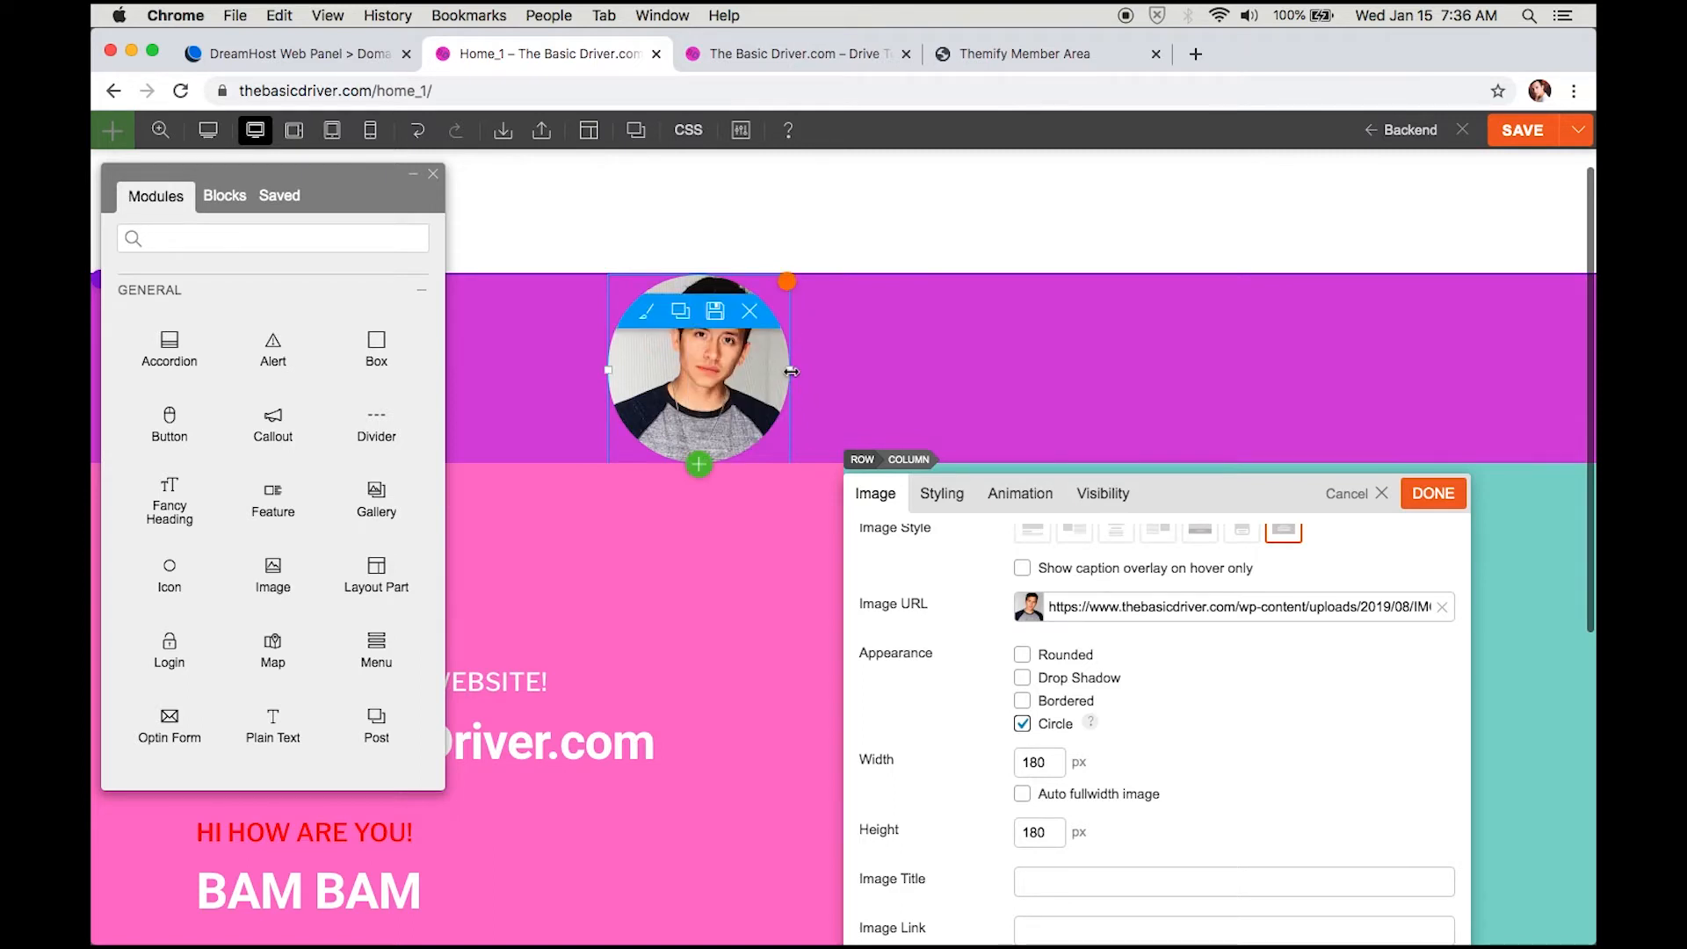
mouse_move(801, 369)
left_mouse_down()
mouse_move(1126, 378)
mouse_move(786, 376)
mouse_move(767, 400)
mouse_move(684, 397)
mouse_move(716, 369)
mouse_move(790, 373)
left_mouse_up()
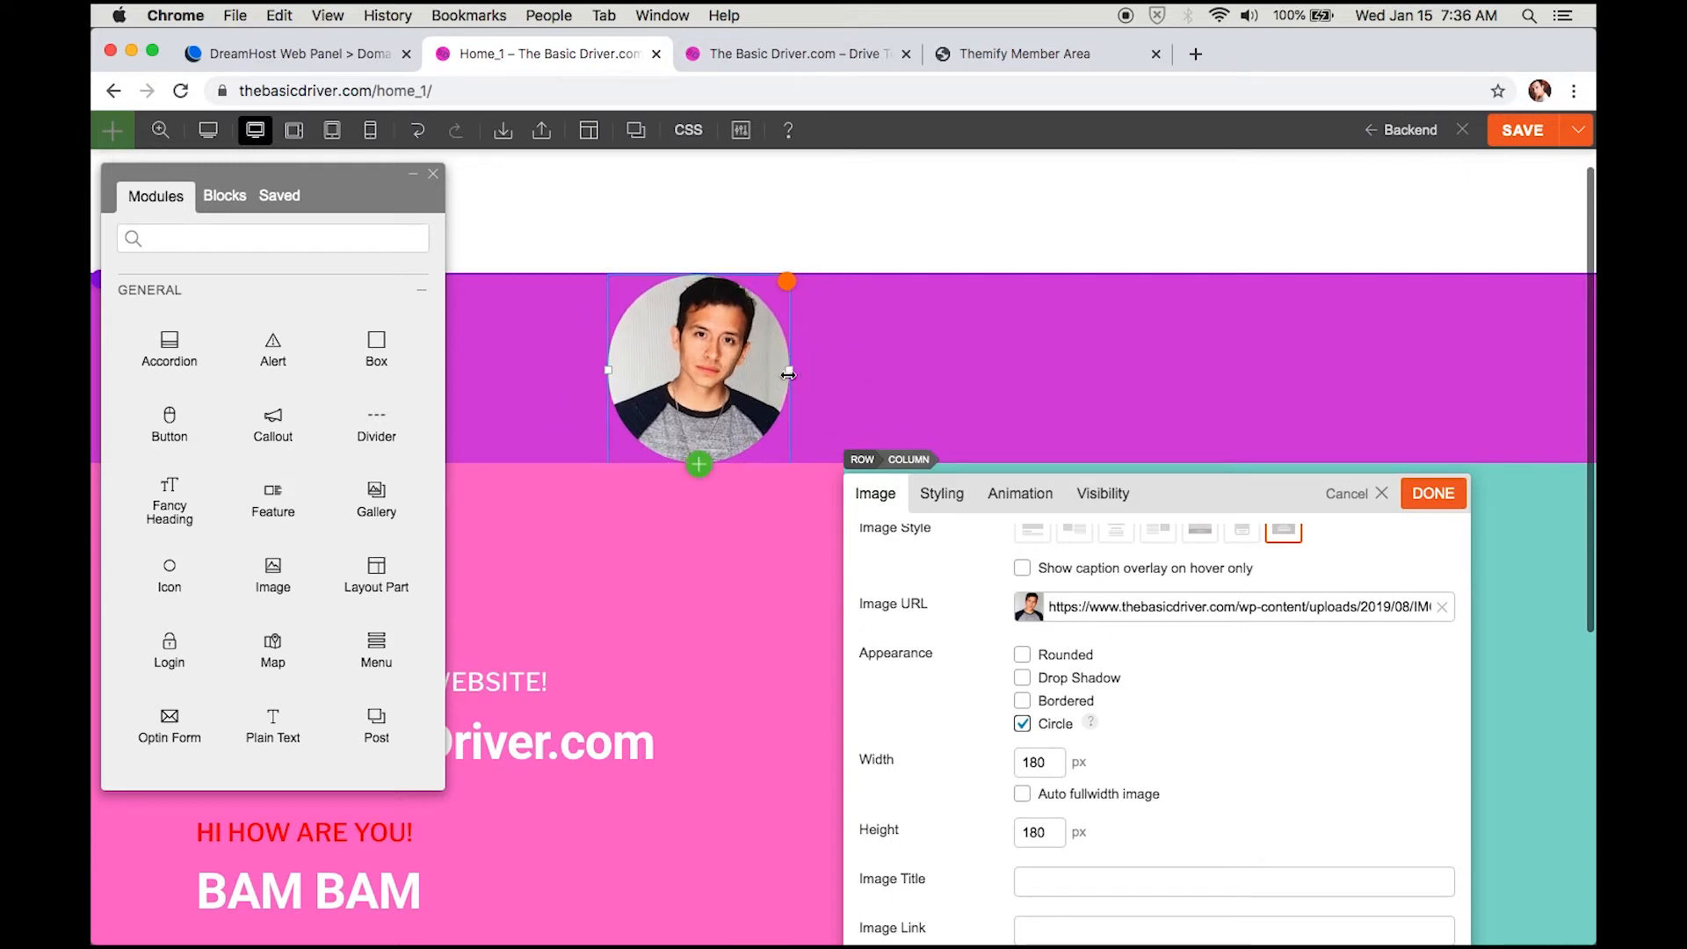
left_click(1431, 495)
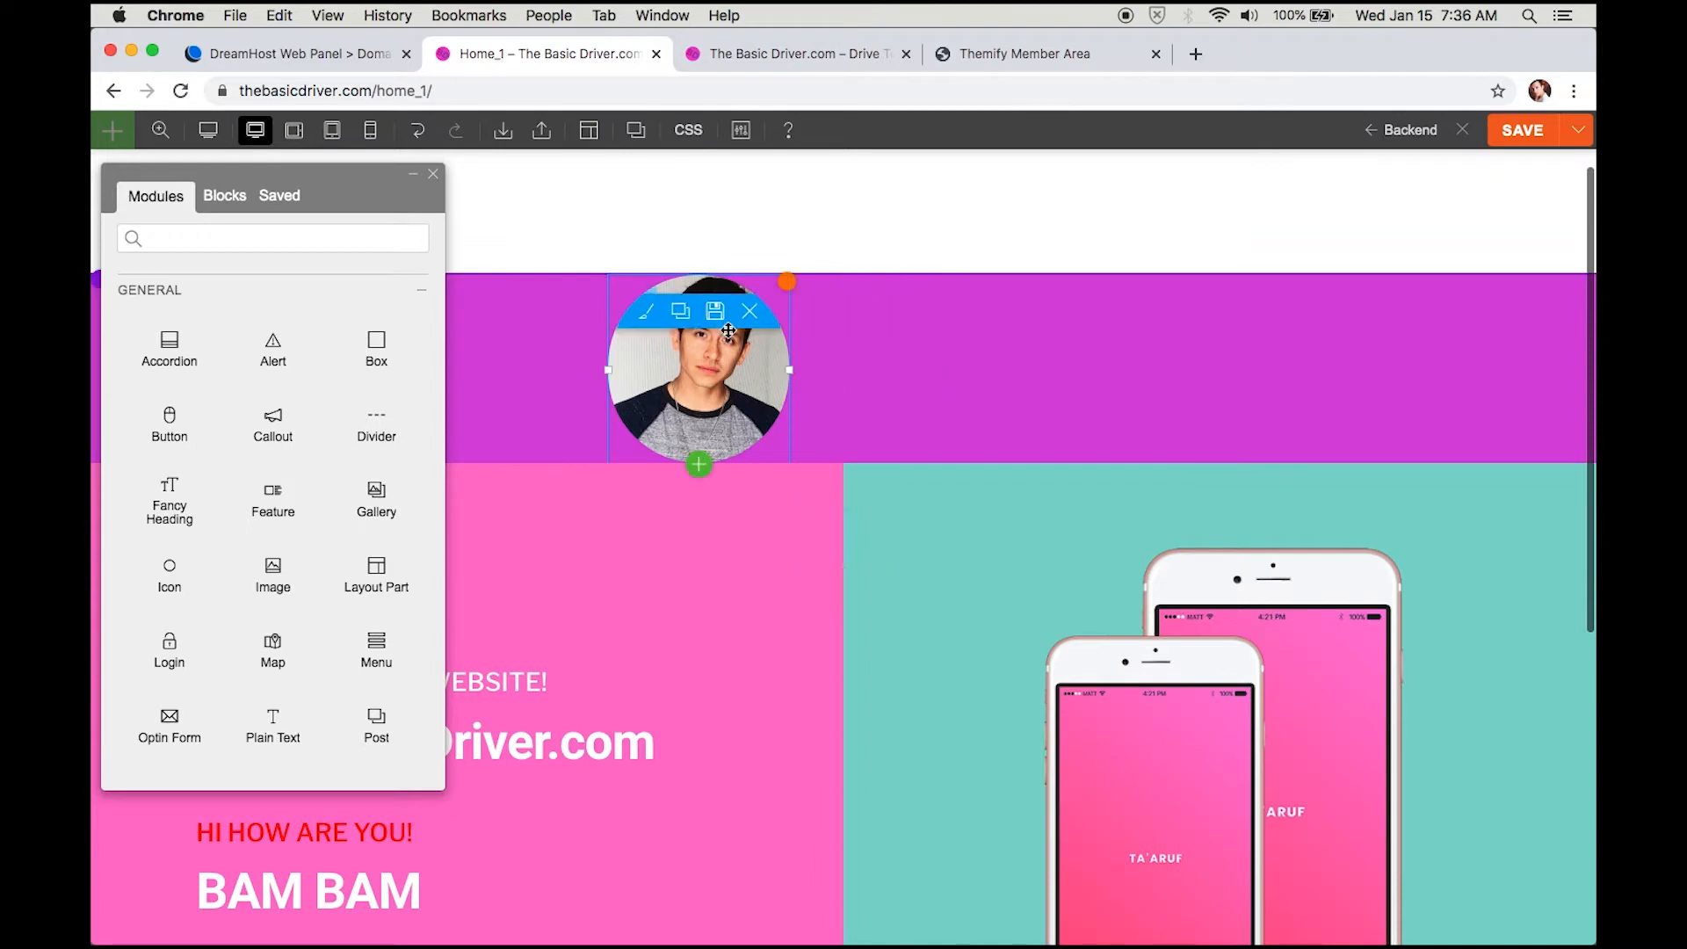
double_click(726, 378)
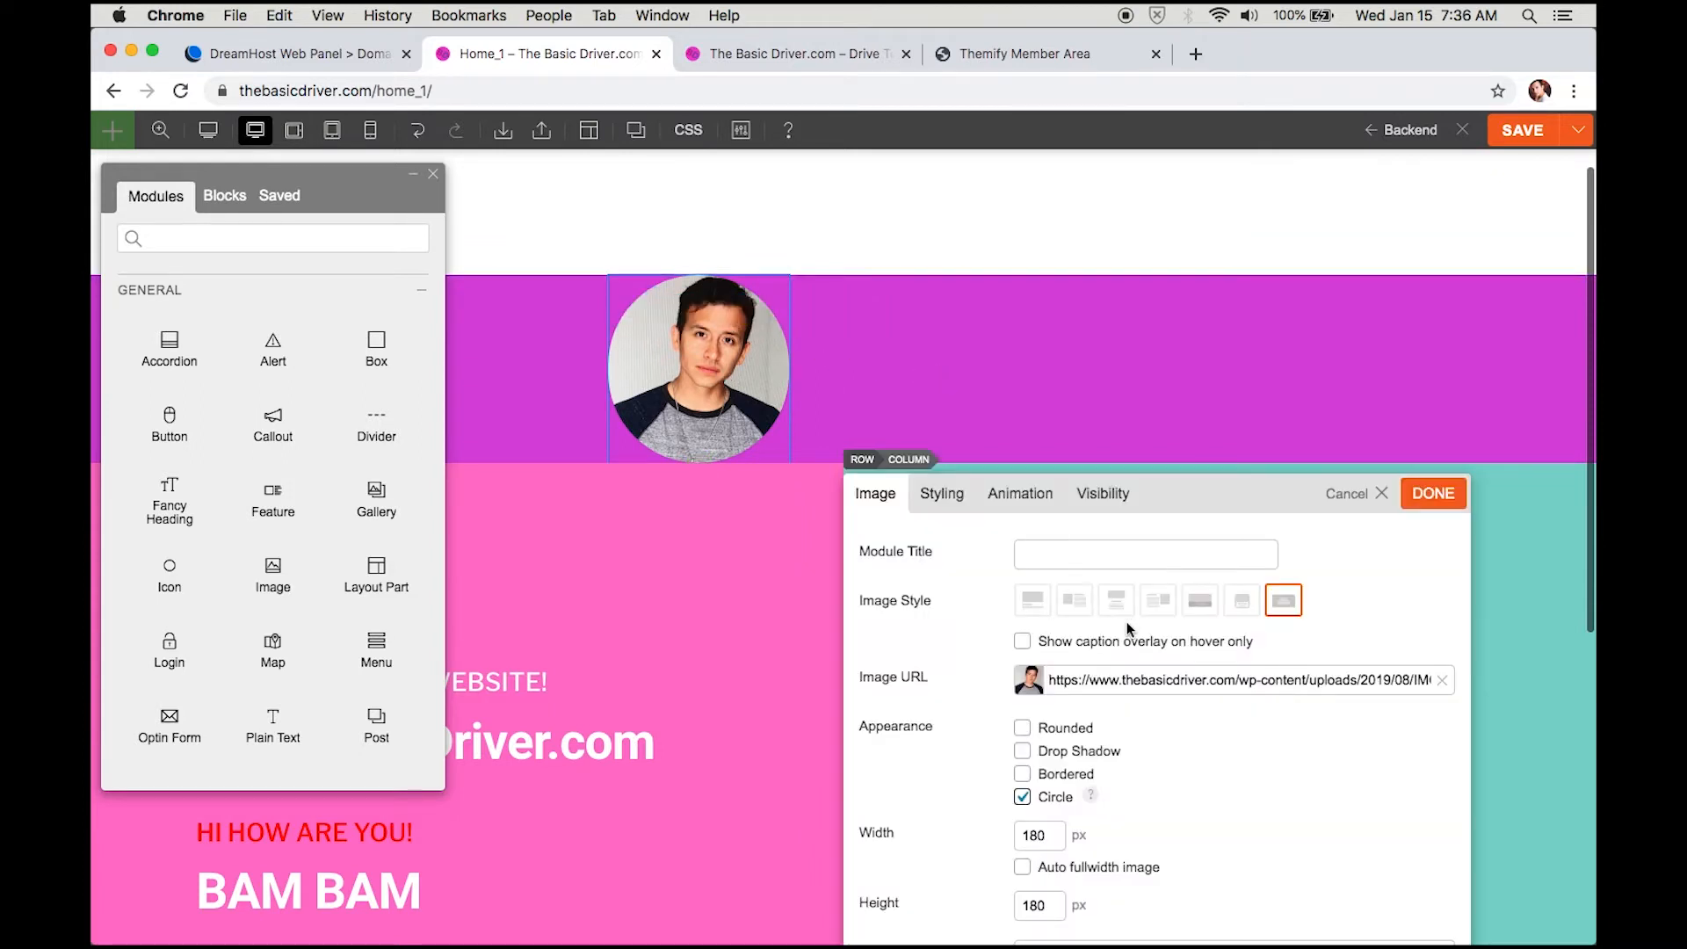
left_click(946, 497)
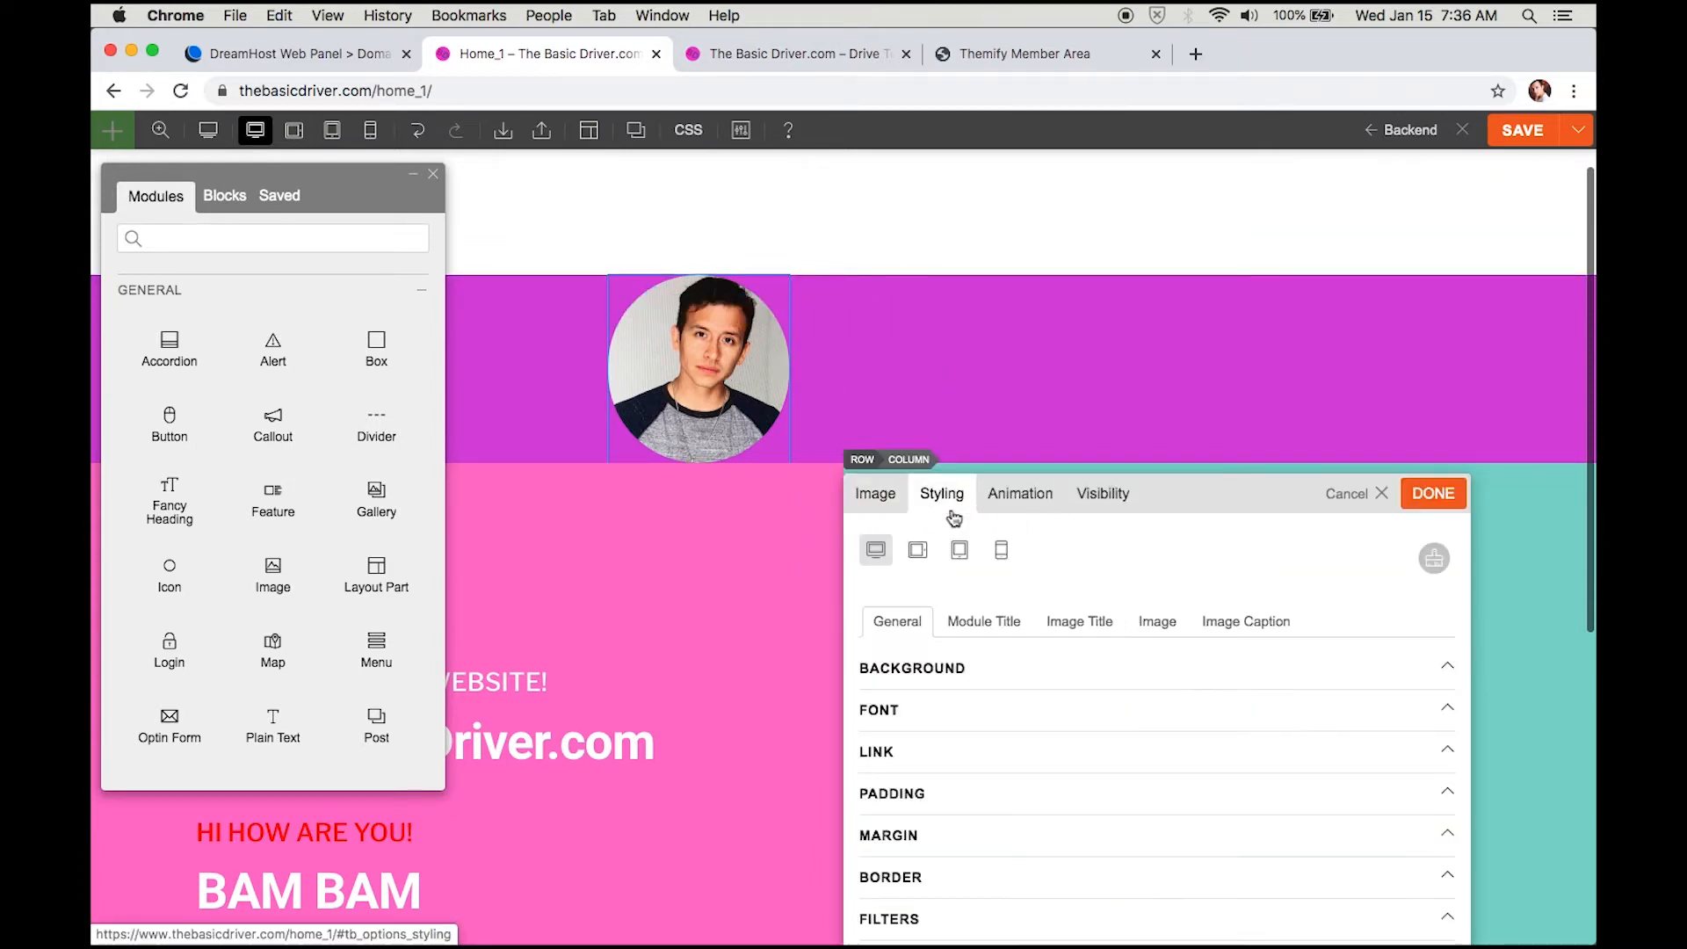
left_click(1010, 713)
scroll(1007, 704, "down", 5)
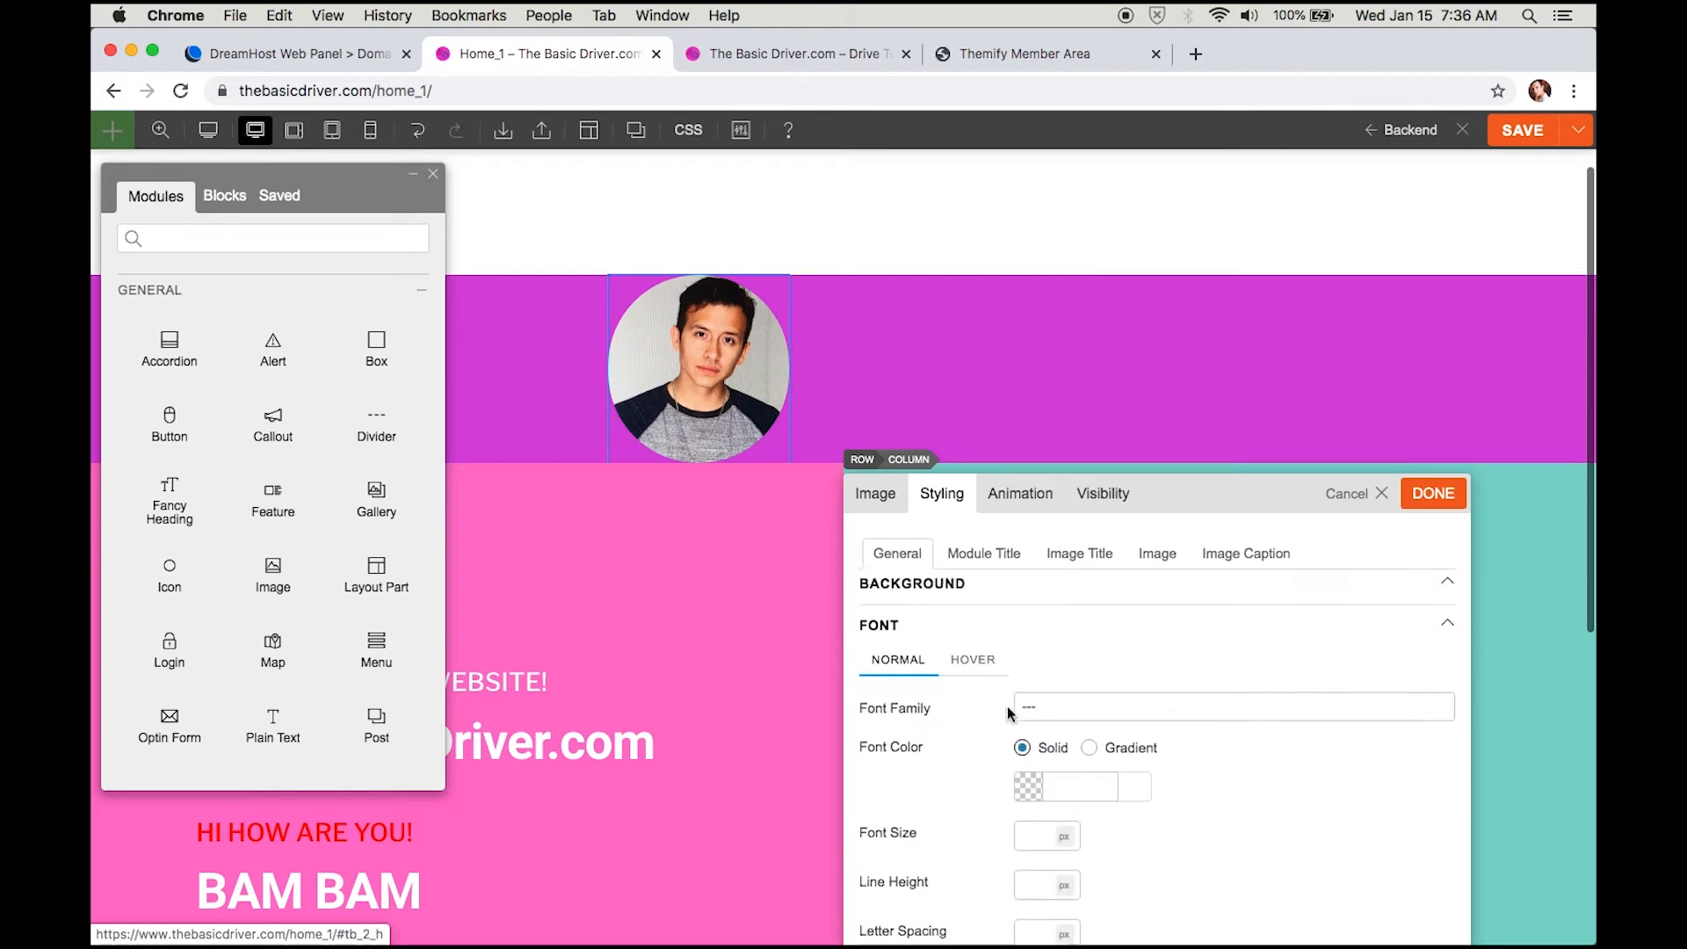
Step: Resize the portrait's column from its edges so the circular image sits near the centre of the magenta row
left_click_drag(609, 370, 907, 373)
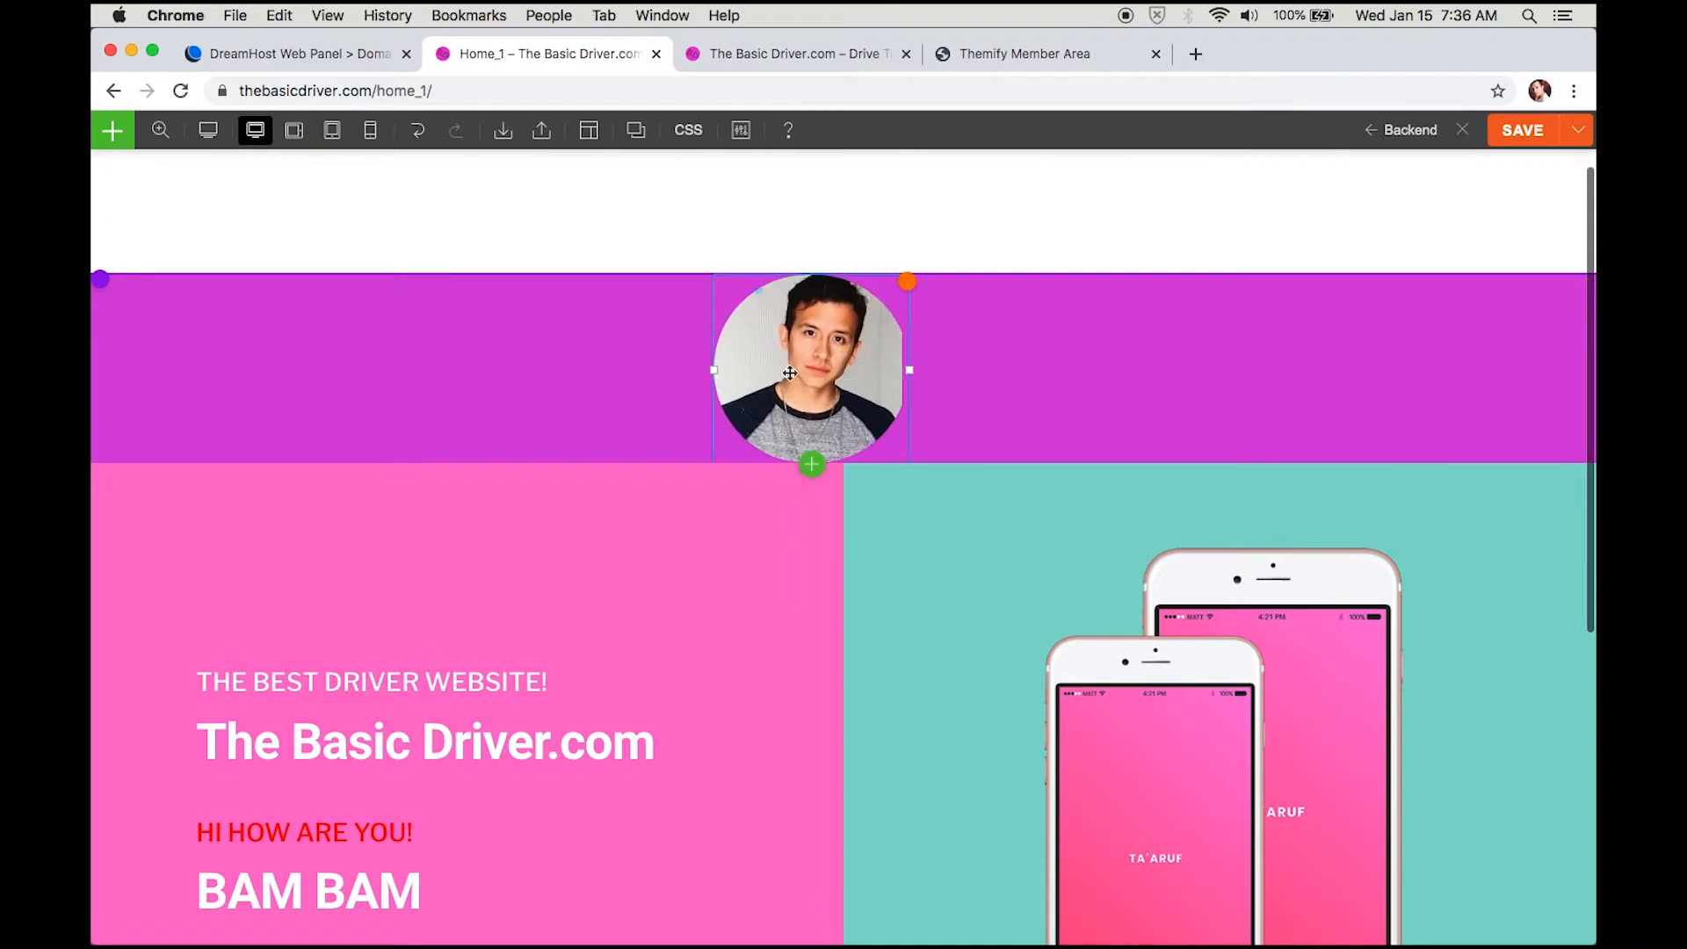
mouse_move(718, 373)
left_mouse_down()
mouse_move(877, 384)
mouse_move(663, 394)
mouse_move(736, 400)
left_mouse_up()
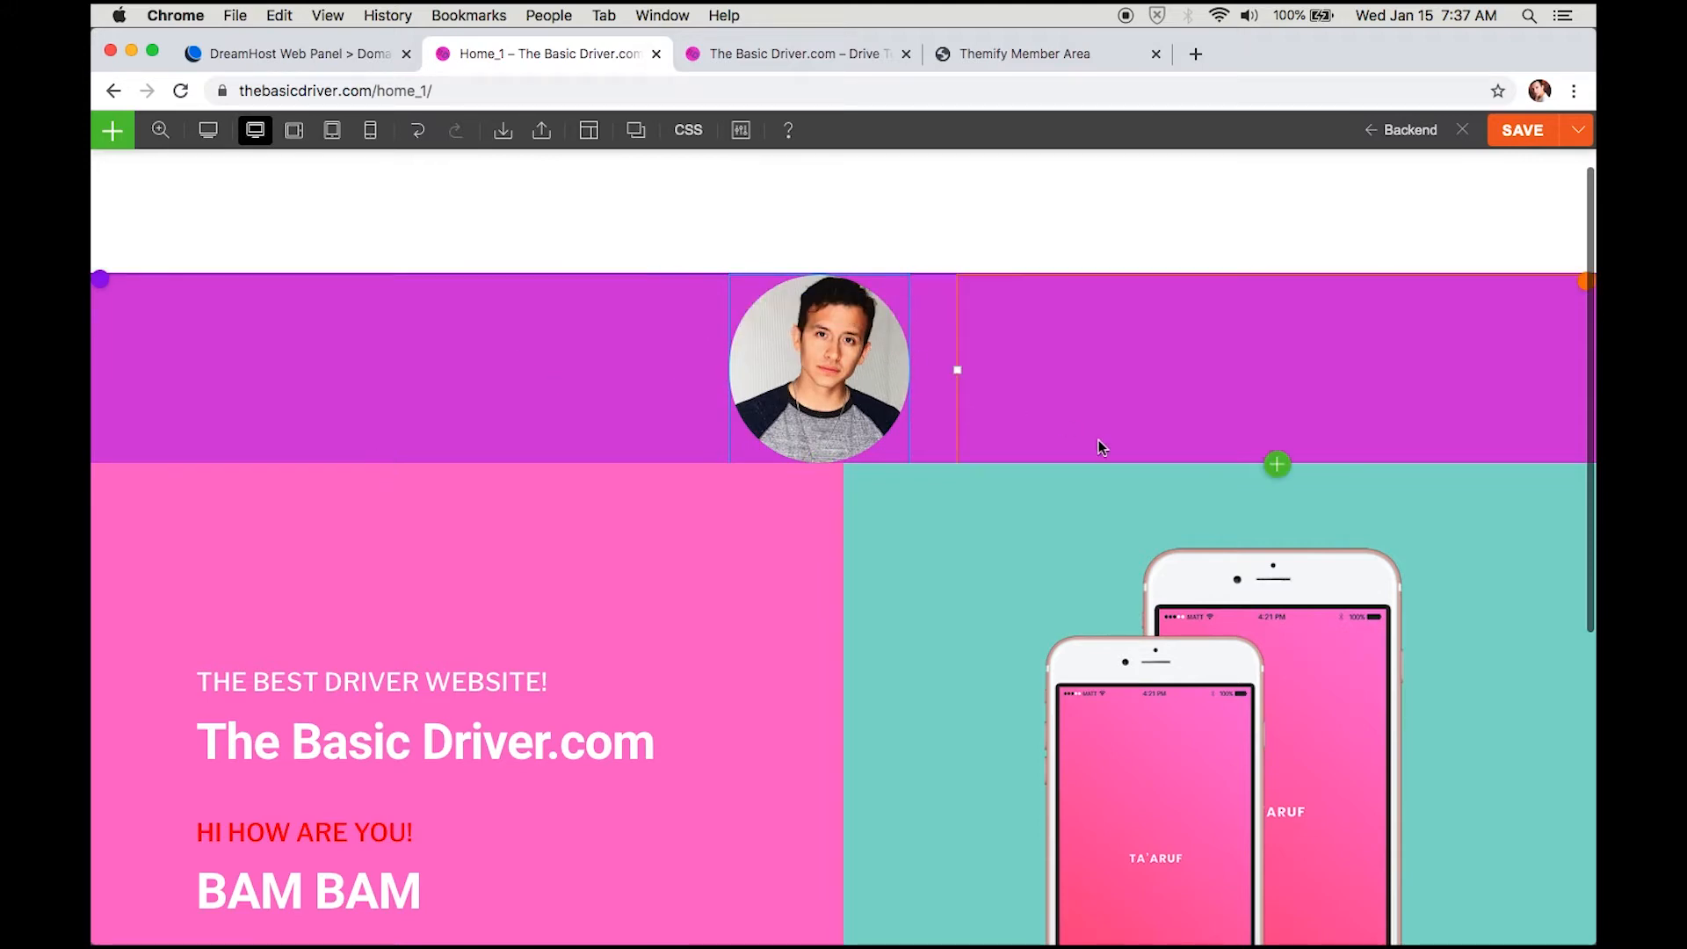
scroll(1103, 445, "down", 4)
scroll(1104, 445, "up", 3)
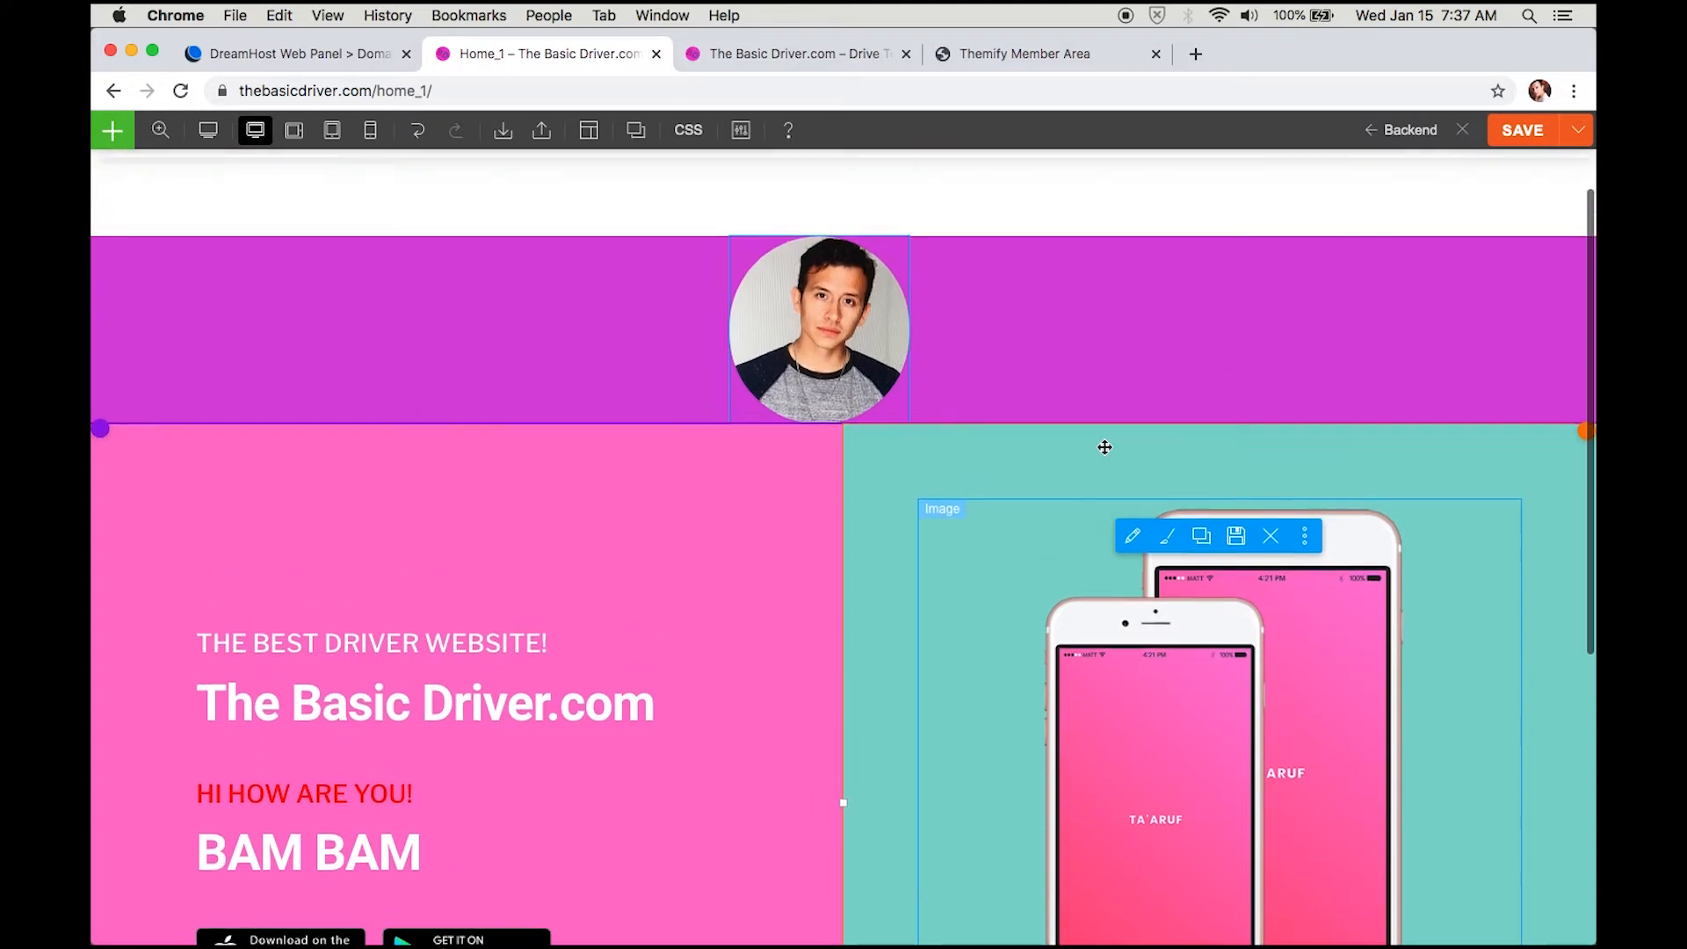
scroll(1105, 448, "up", 1)
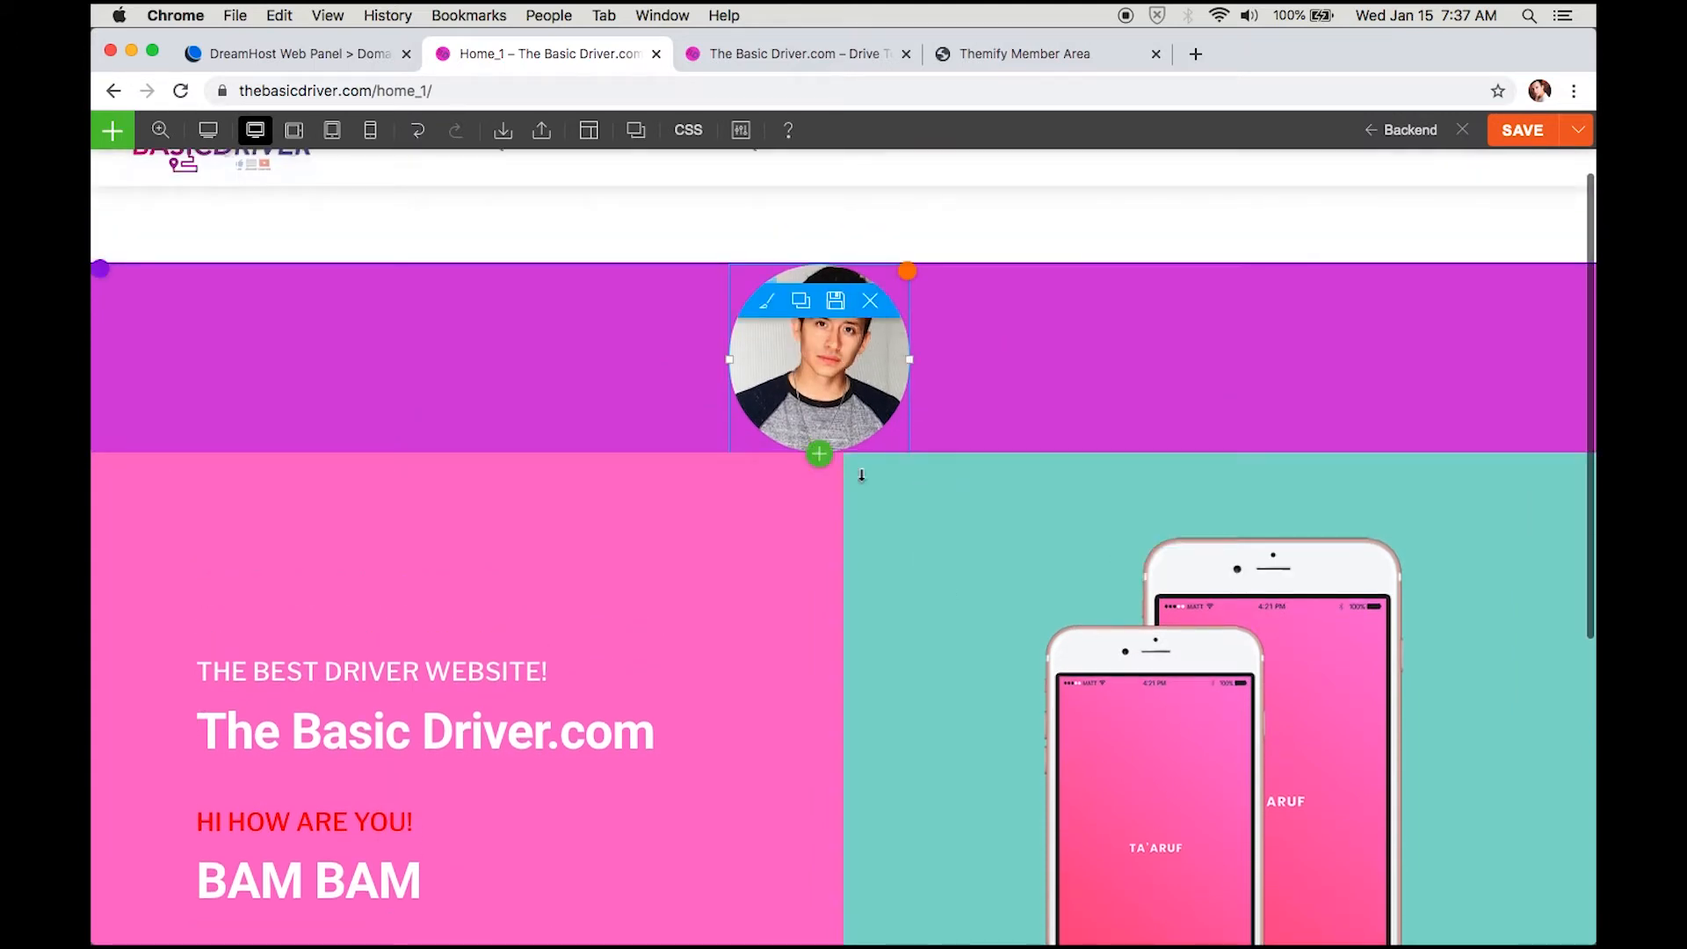
scroll(431, 373, "up", 1)
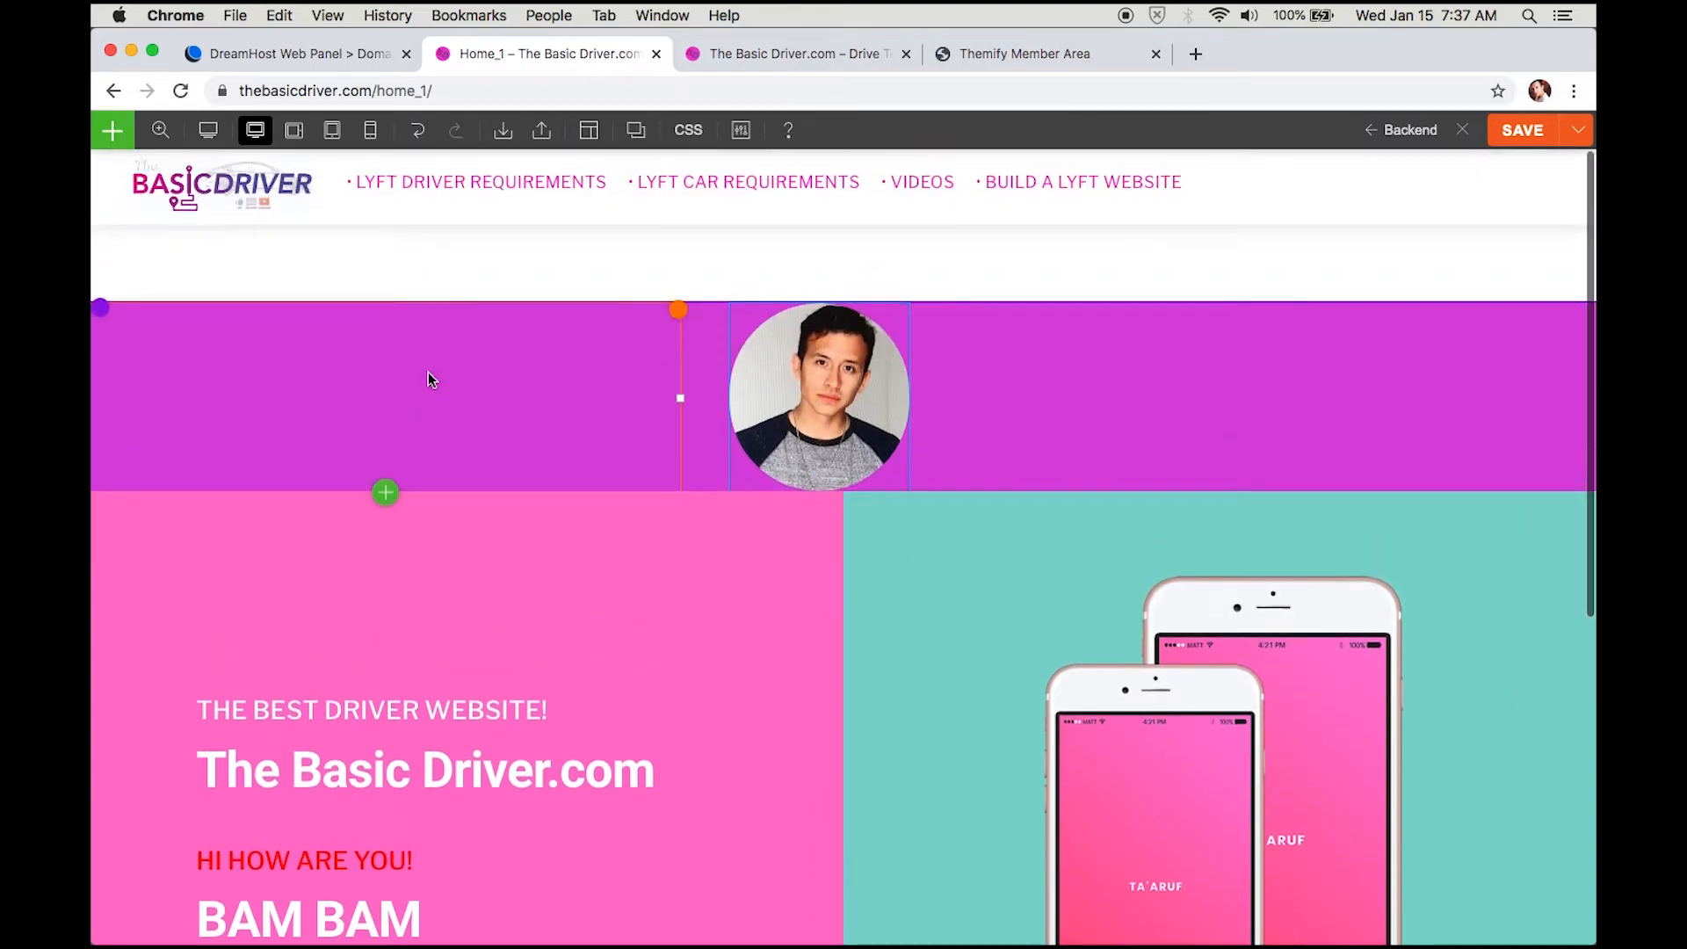
left_click(113, 131)
scroll(260, 529, "down", 5)
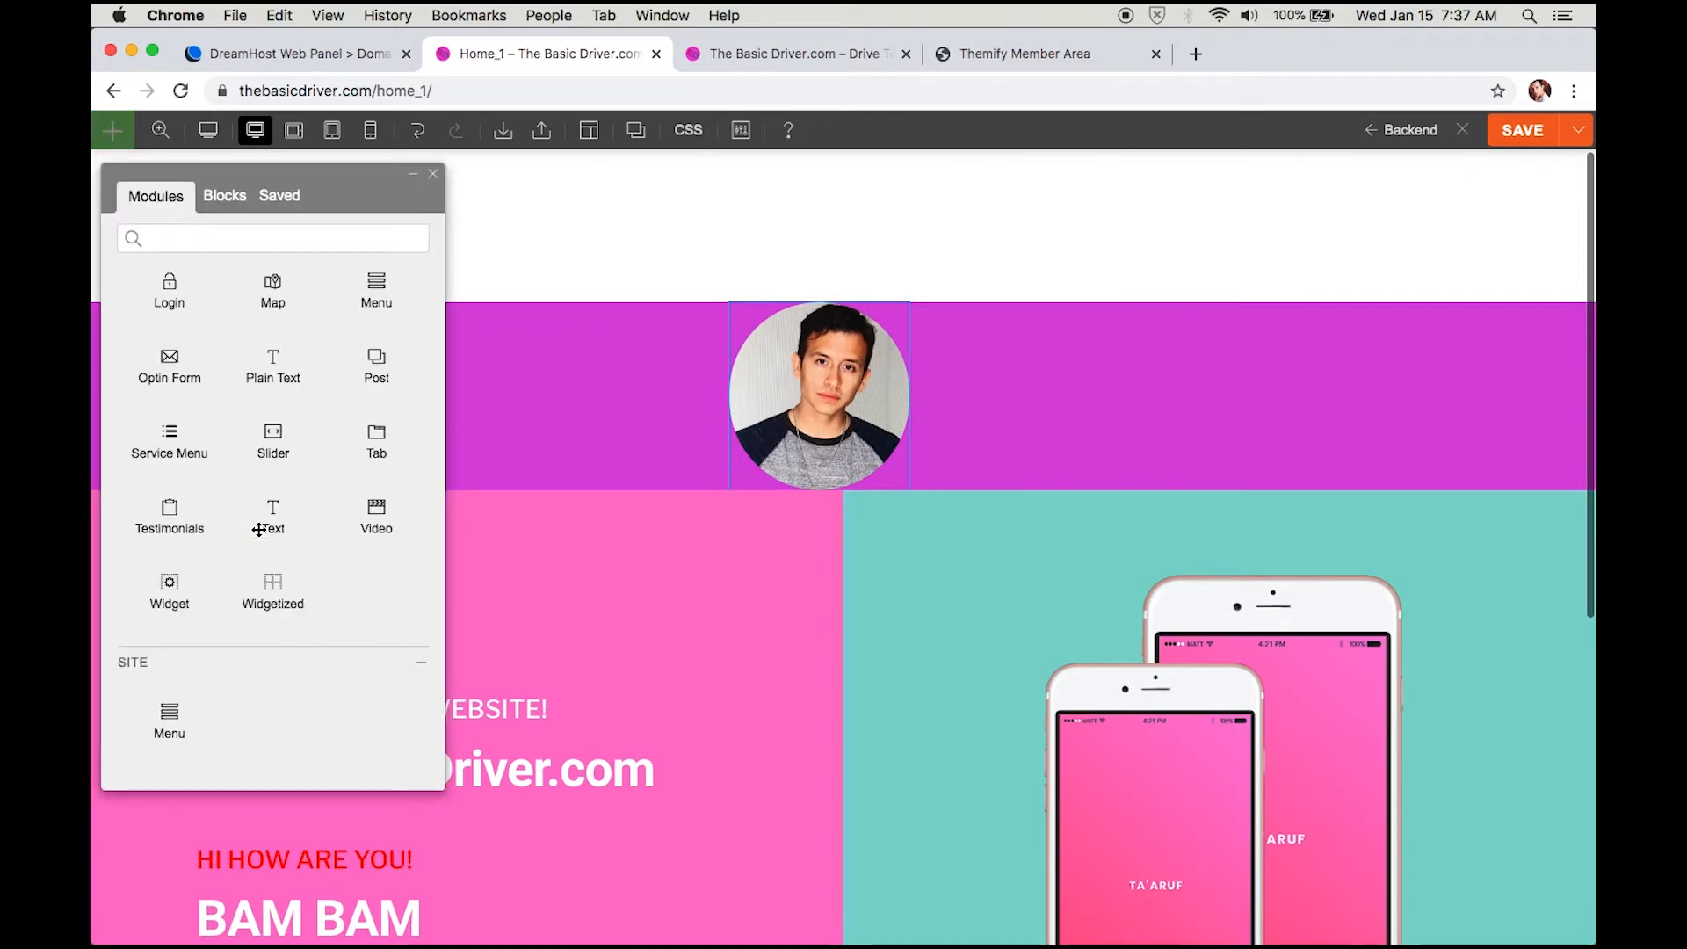
mouse_move(277, 520)
left_click_drag(297, 520, 532, 384)
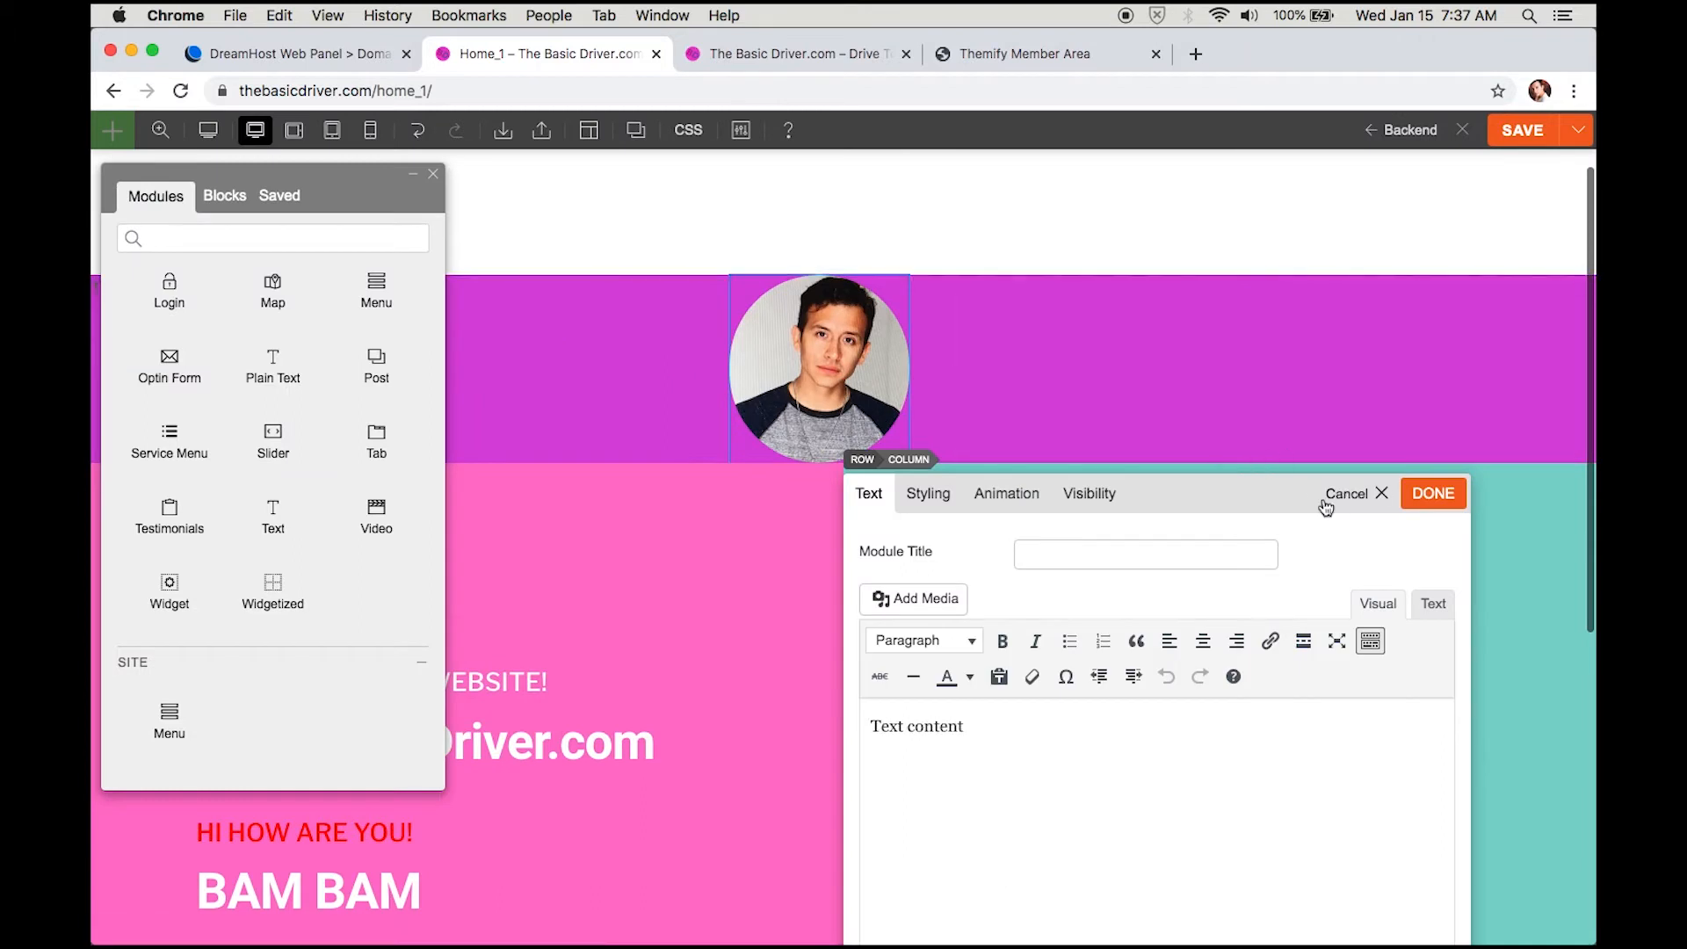
left_click(1339, 498)
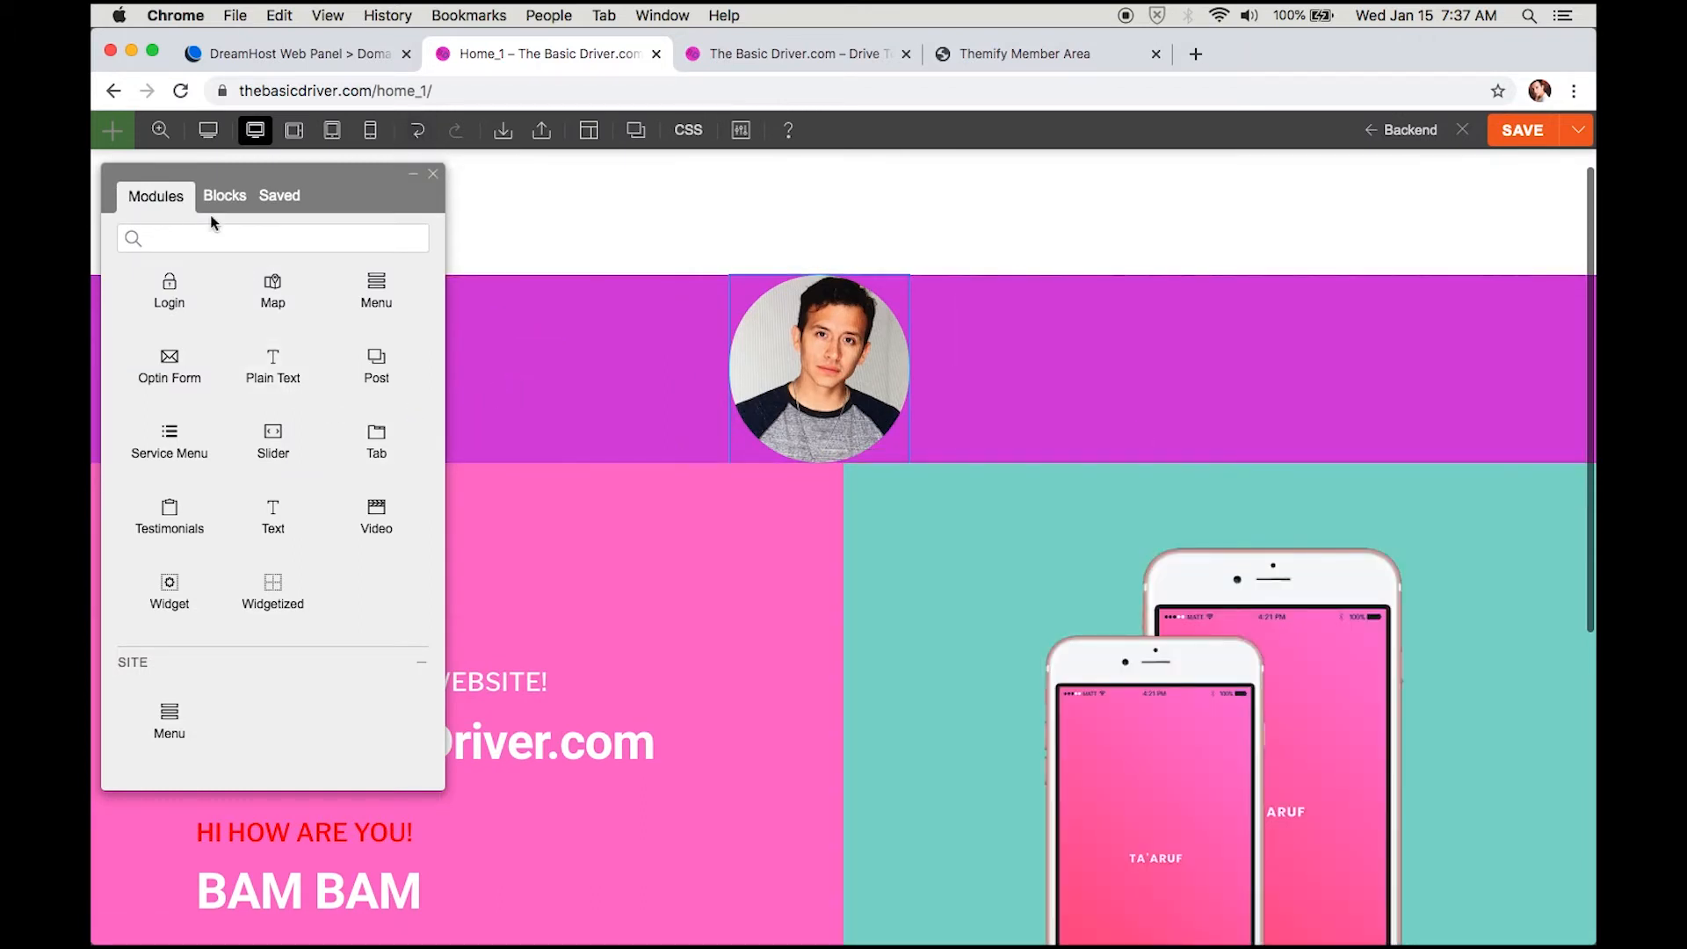
Step: Insert a single-column row between the magenta portrait row and the pink and teal app section
scroll(211, 343, "up", 10)
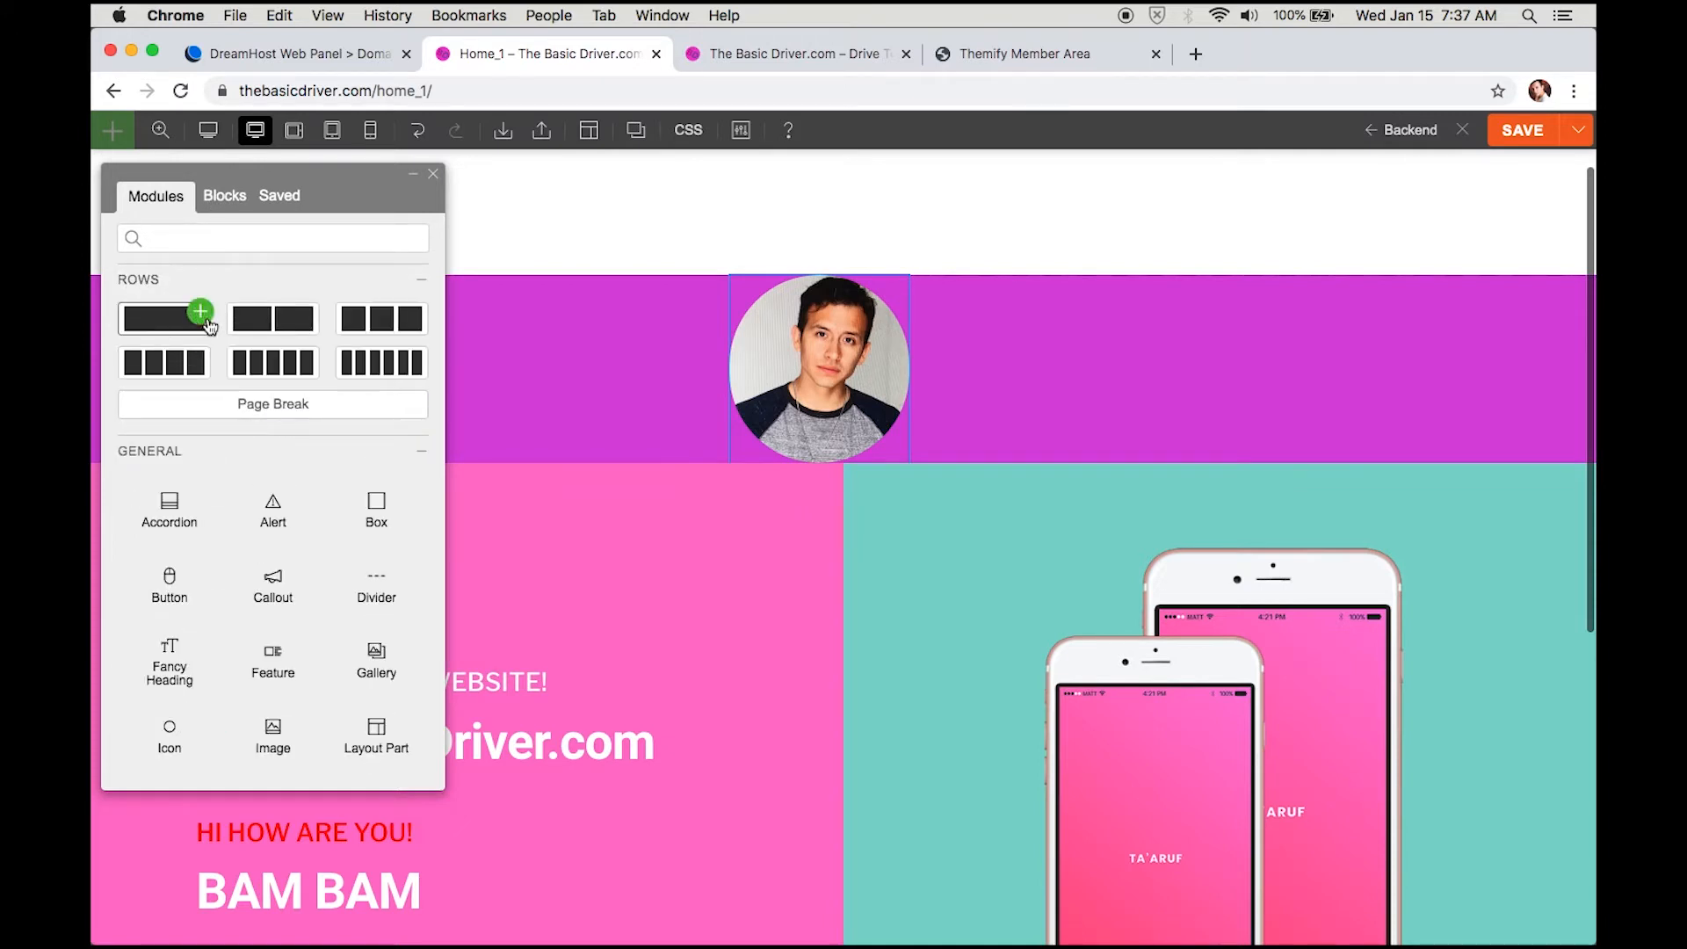
left_click_drag(171, 318, 751, 489)
scroll(751, 488, "up", 2)
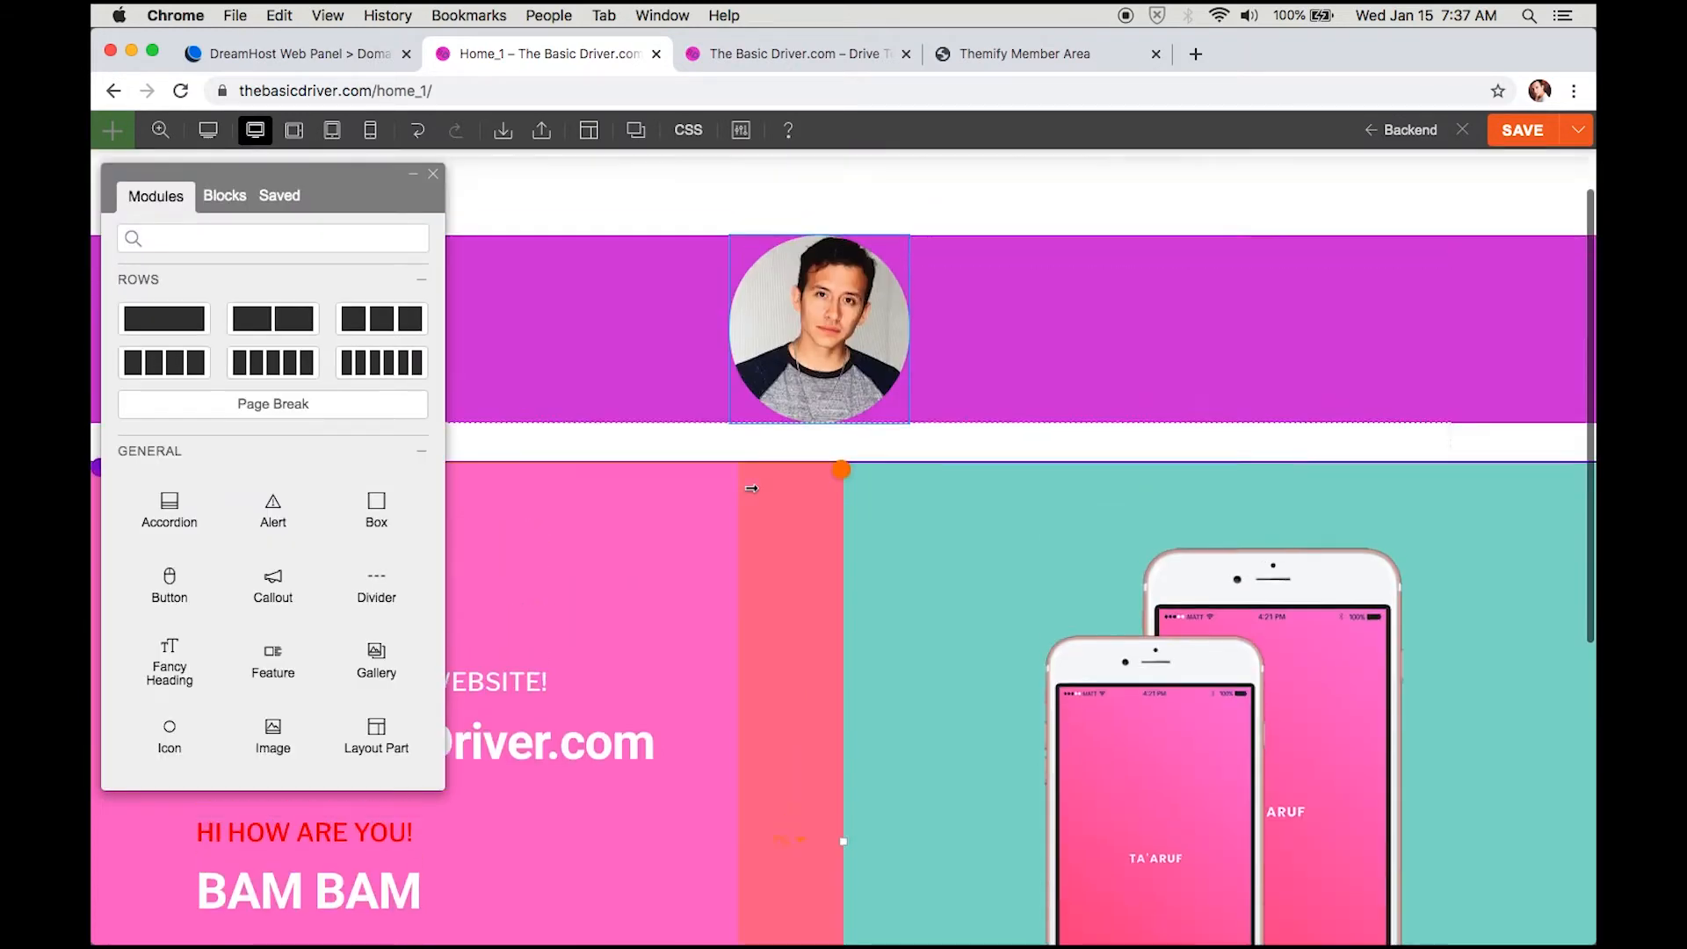
Step: Add a Text module to the new row below the portrait, replace its placeholder with "THE BASIC DRIVER .COM", and apply it
scroll(334, 567, "down", 6)
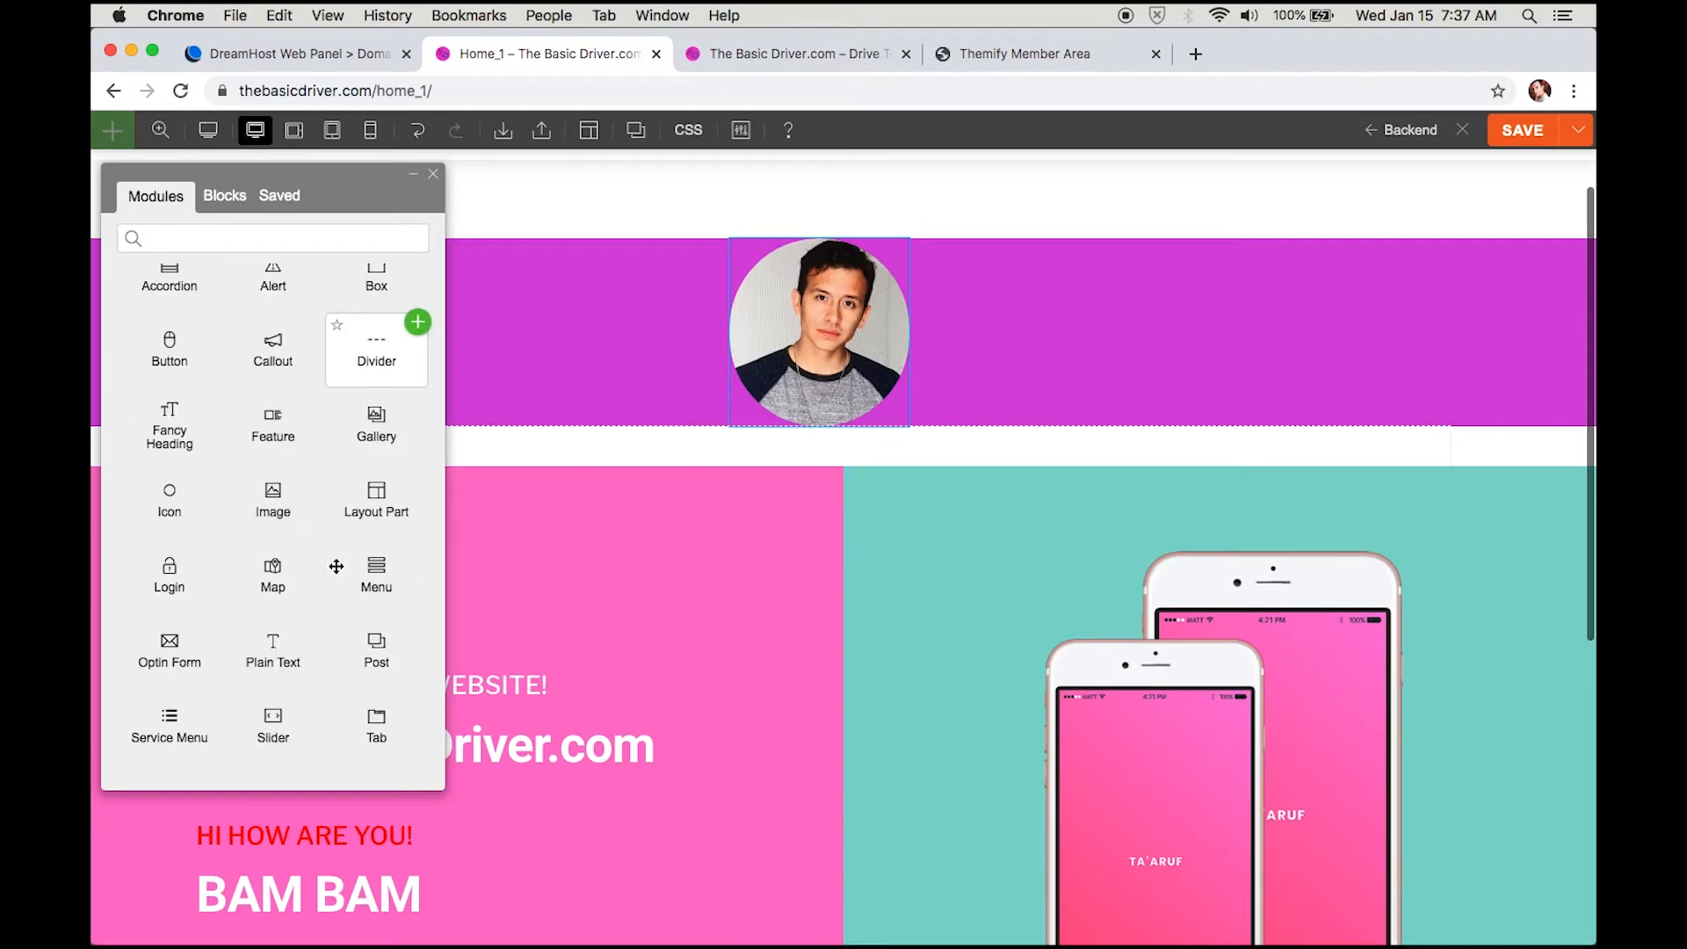
left_click_drag(286, 550, 730, 461)
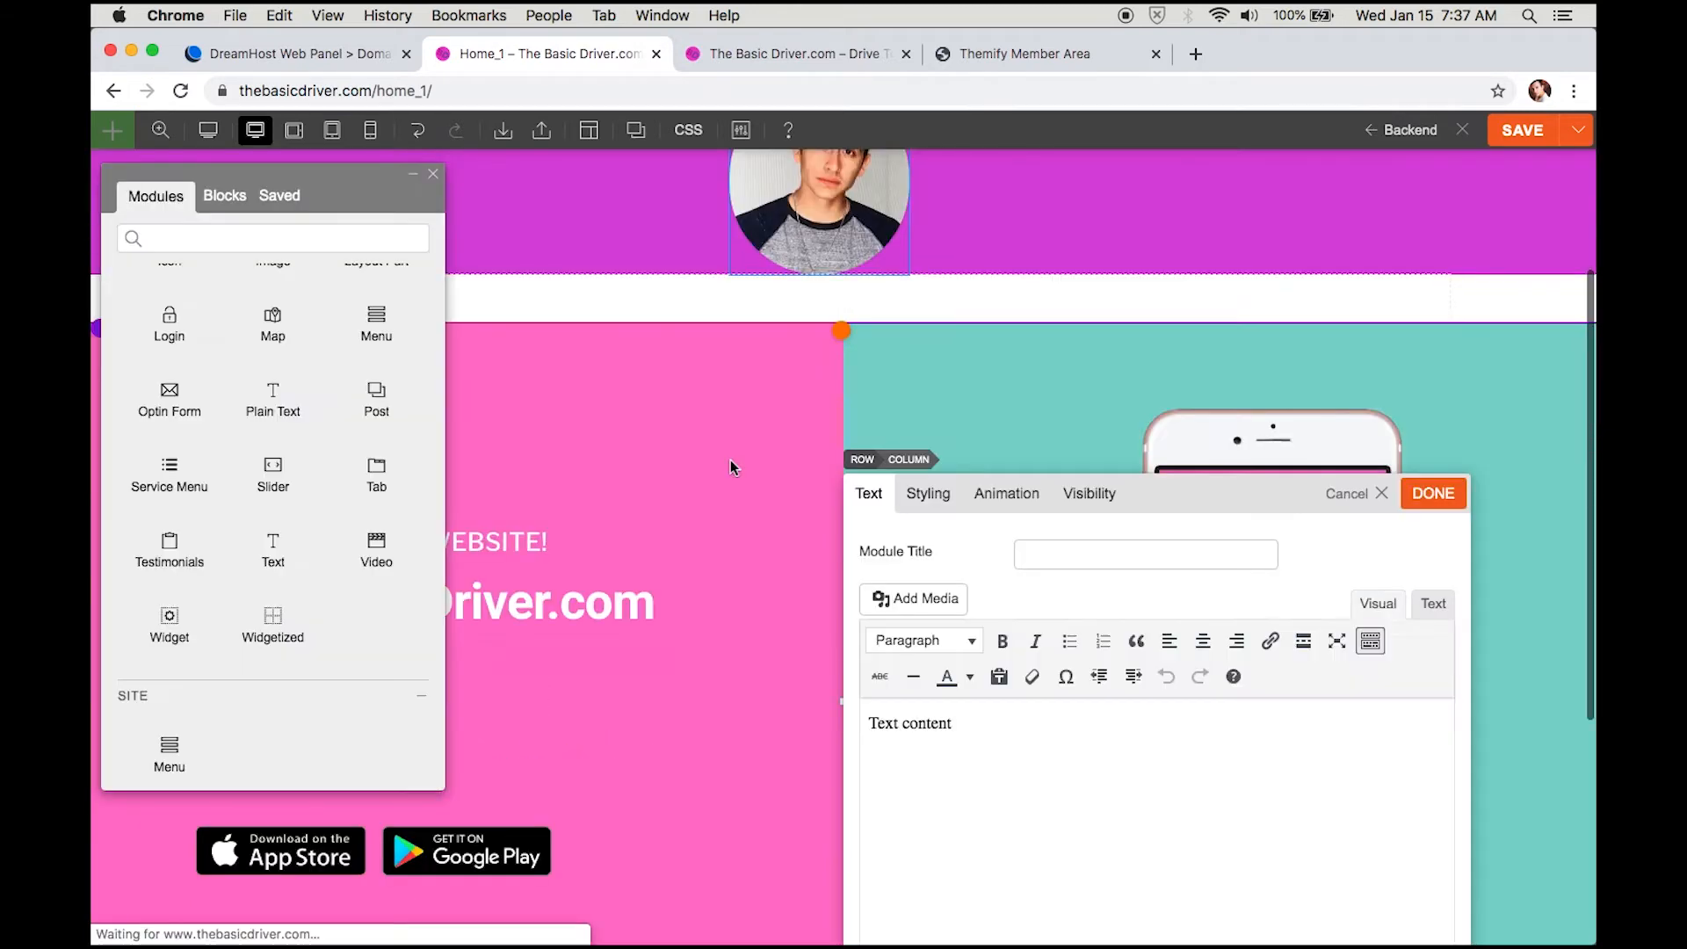
key("shift+alt+Left")
key("shift+alt+Left")
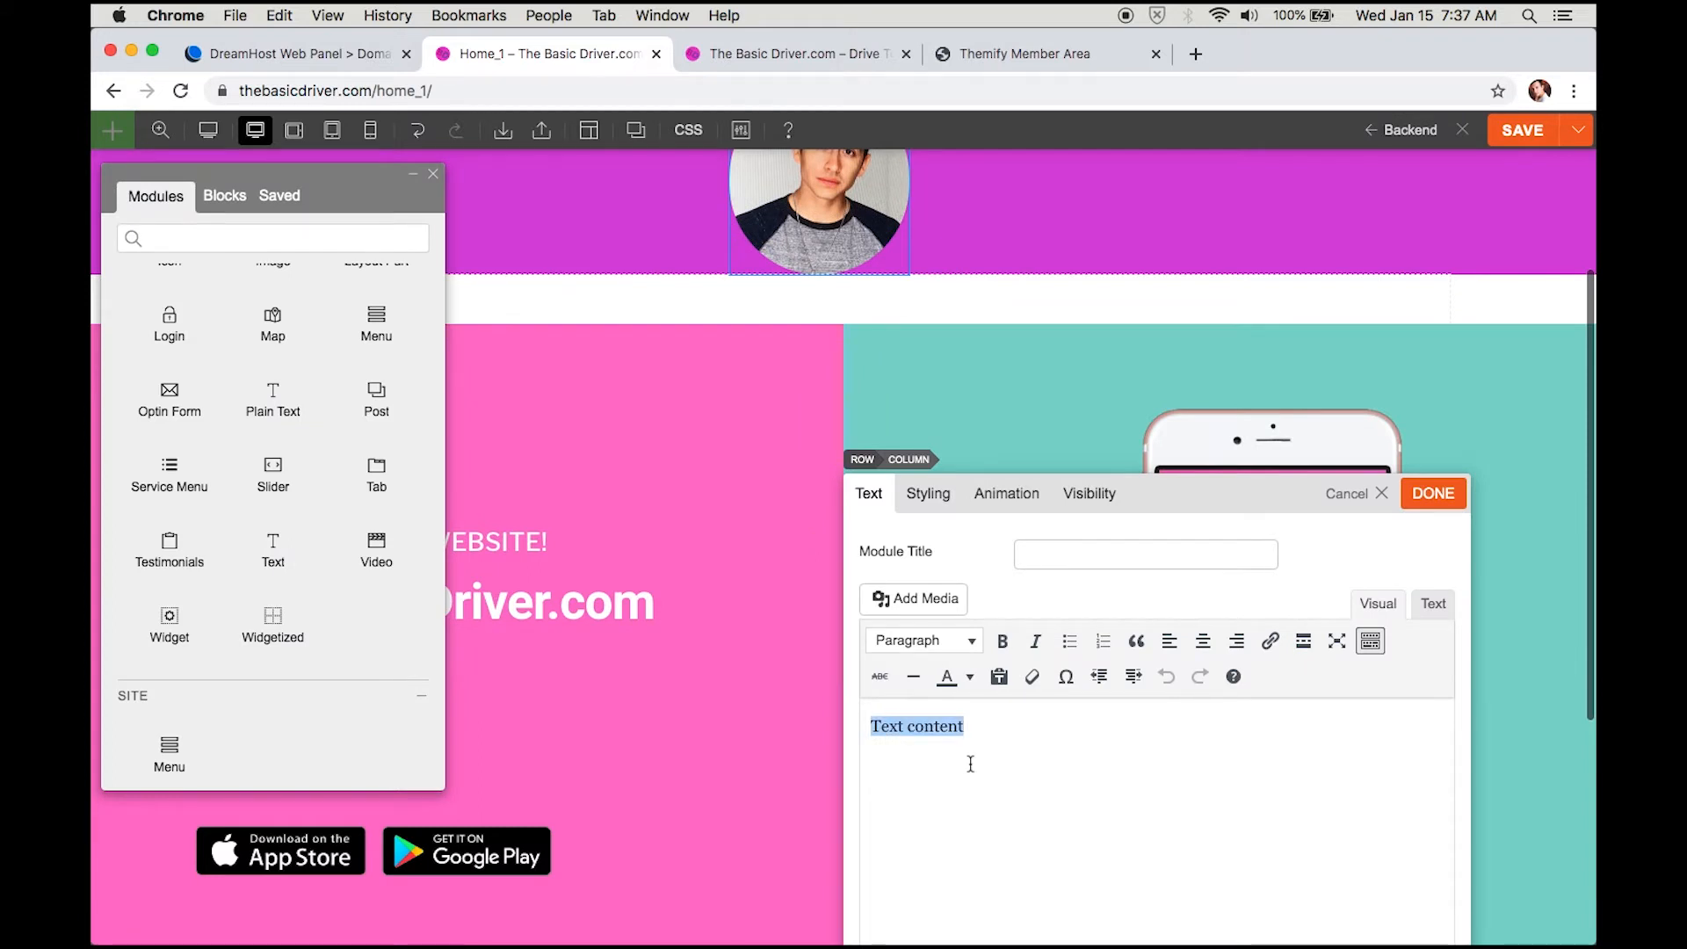
type("THE BASIC")
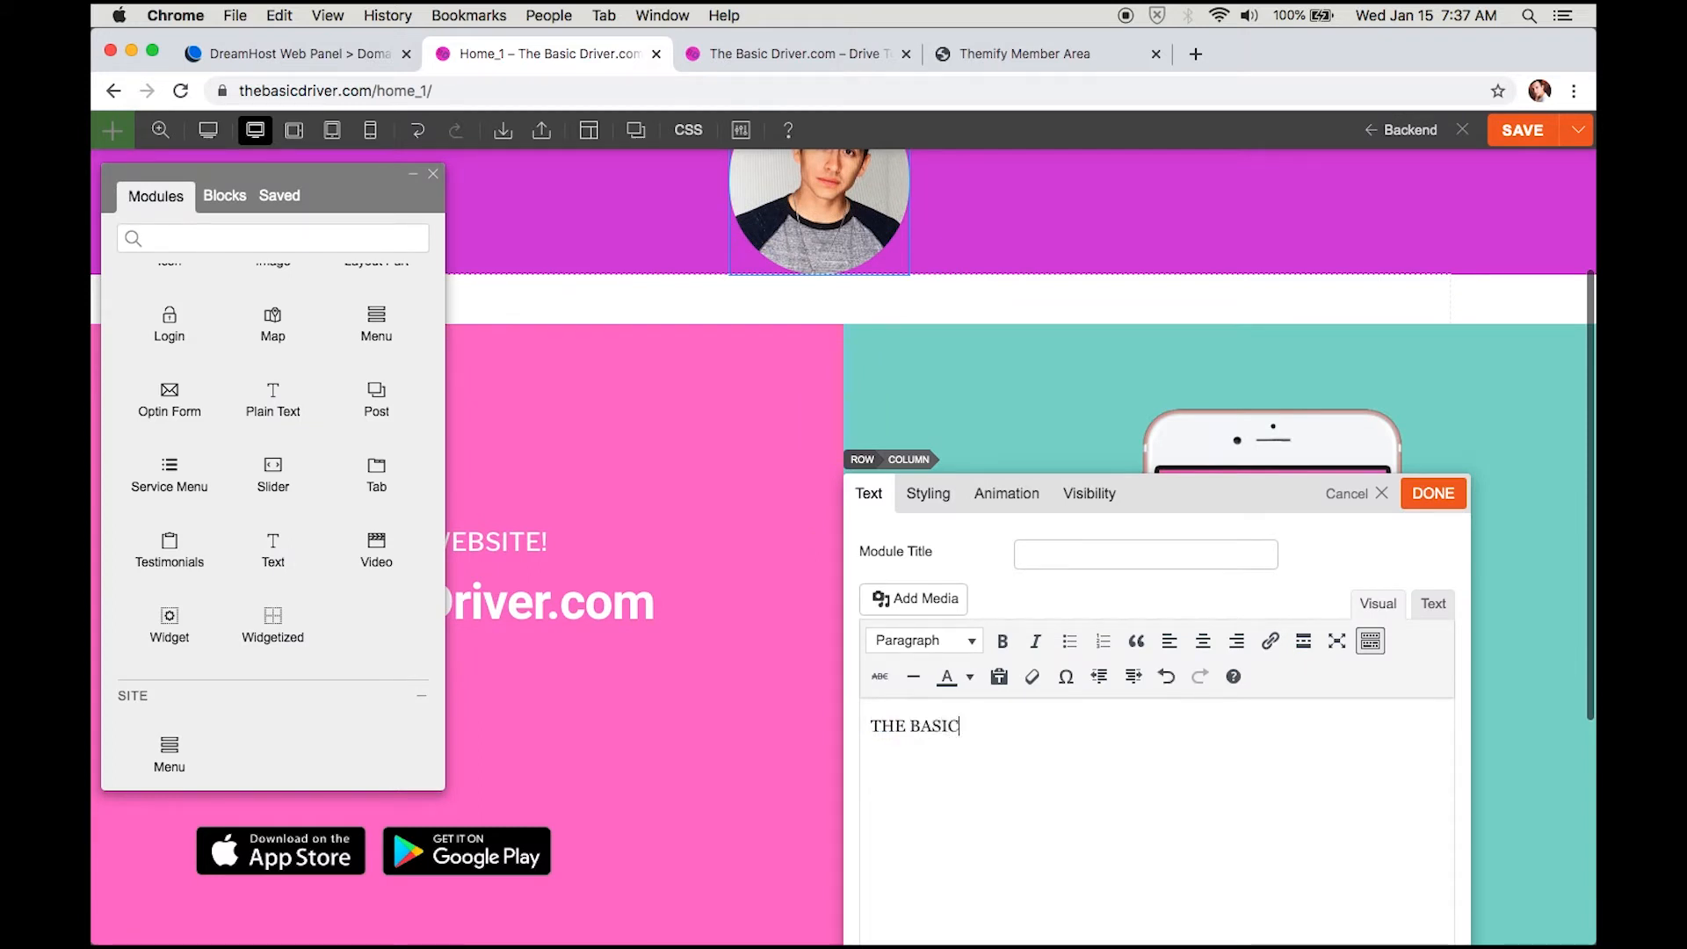
type(" DRIVE R .COM")
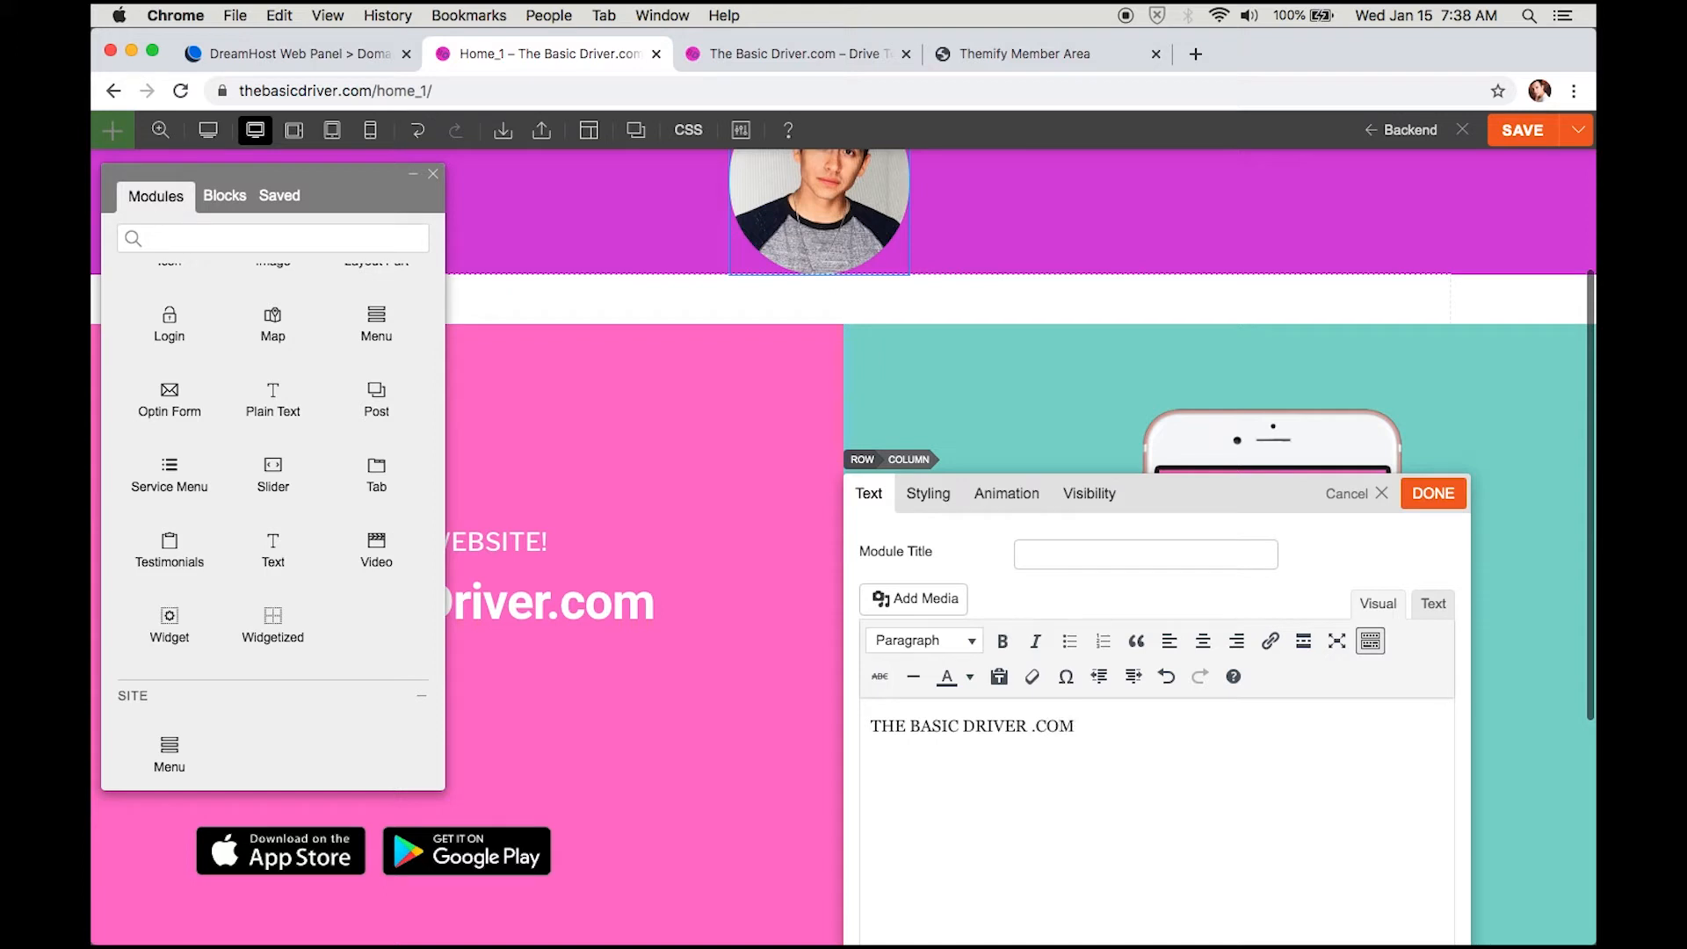
triple_click(1056, 724)
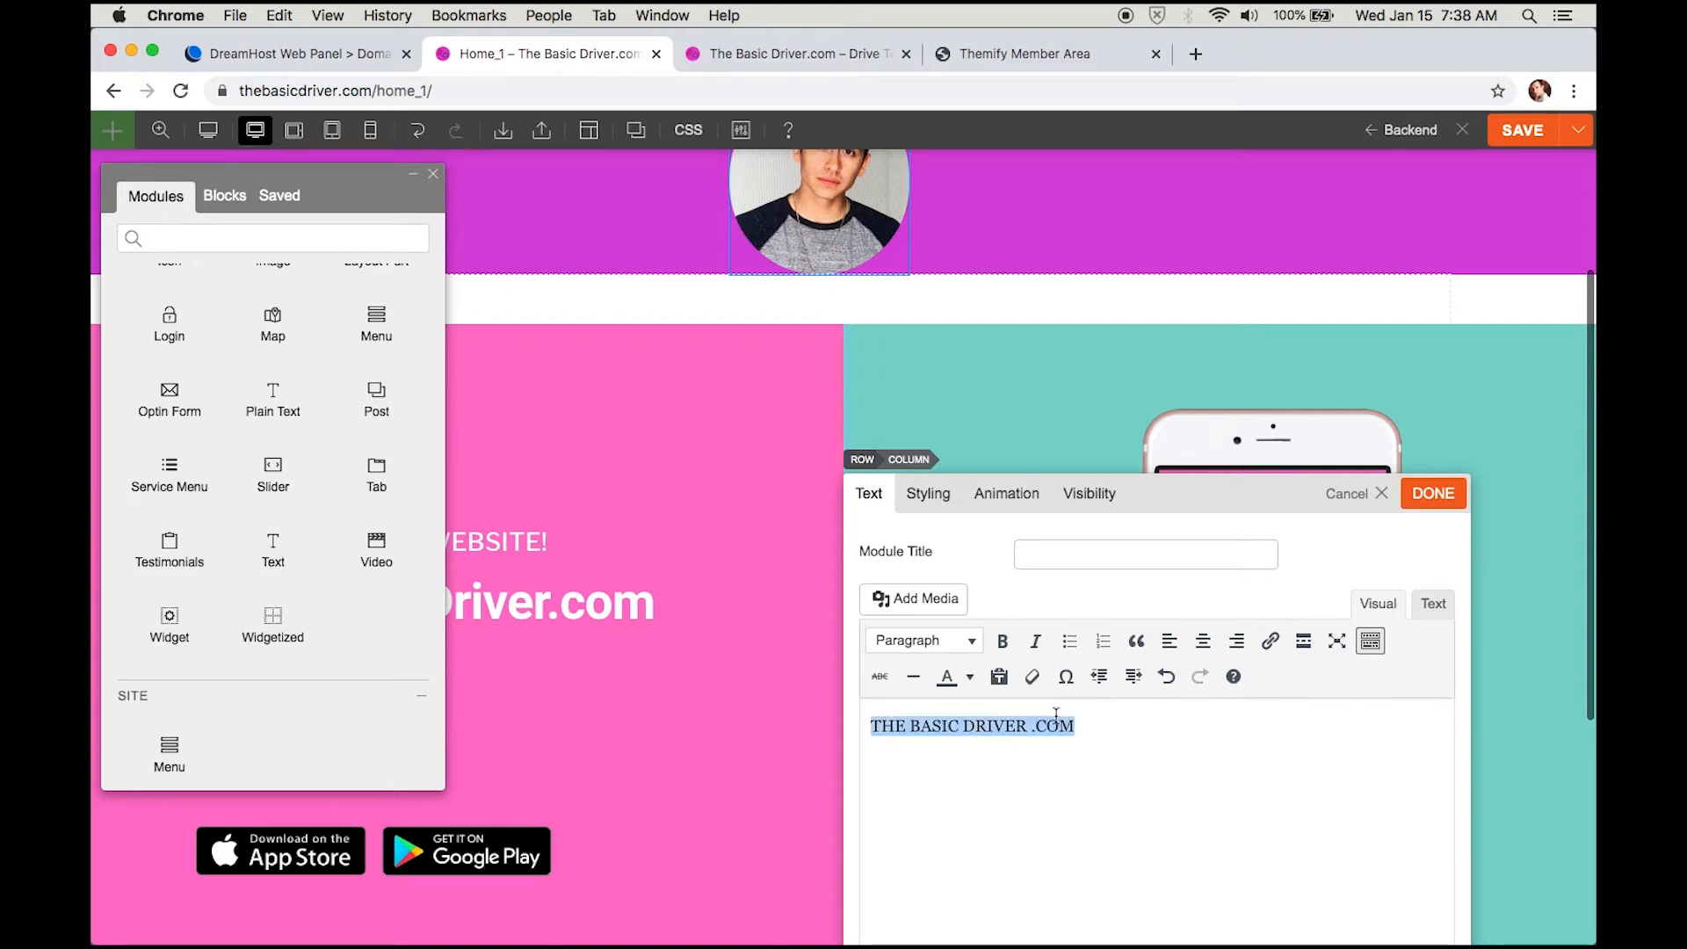
left_click(1425, 497)
Step: Reopen the text module's styling, clear its top and bottom padding, and re-enter both as 22 px
scroll(787, 404, "up", 3)
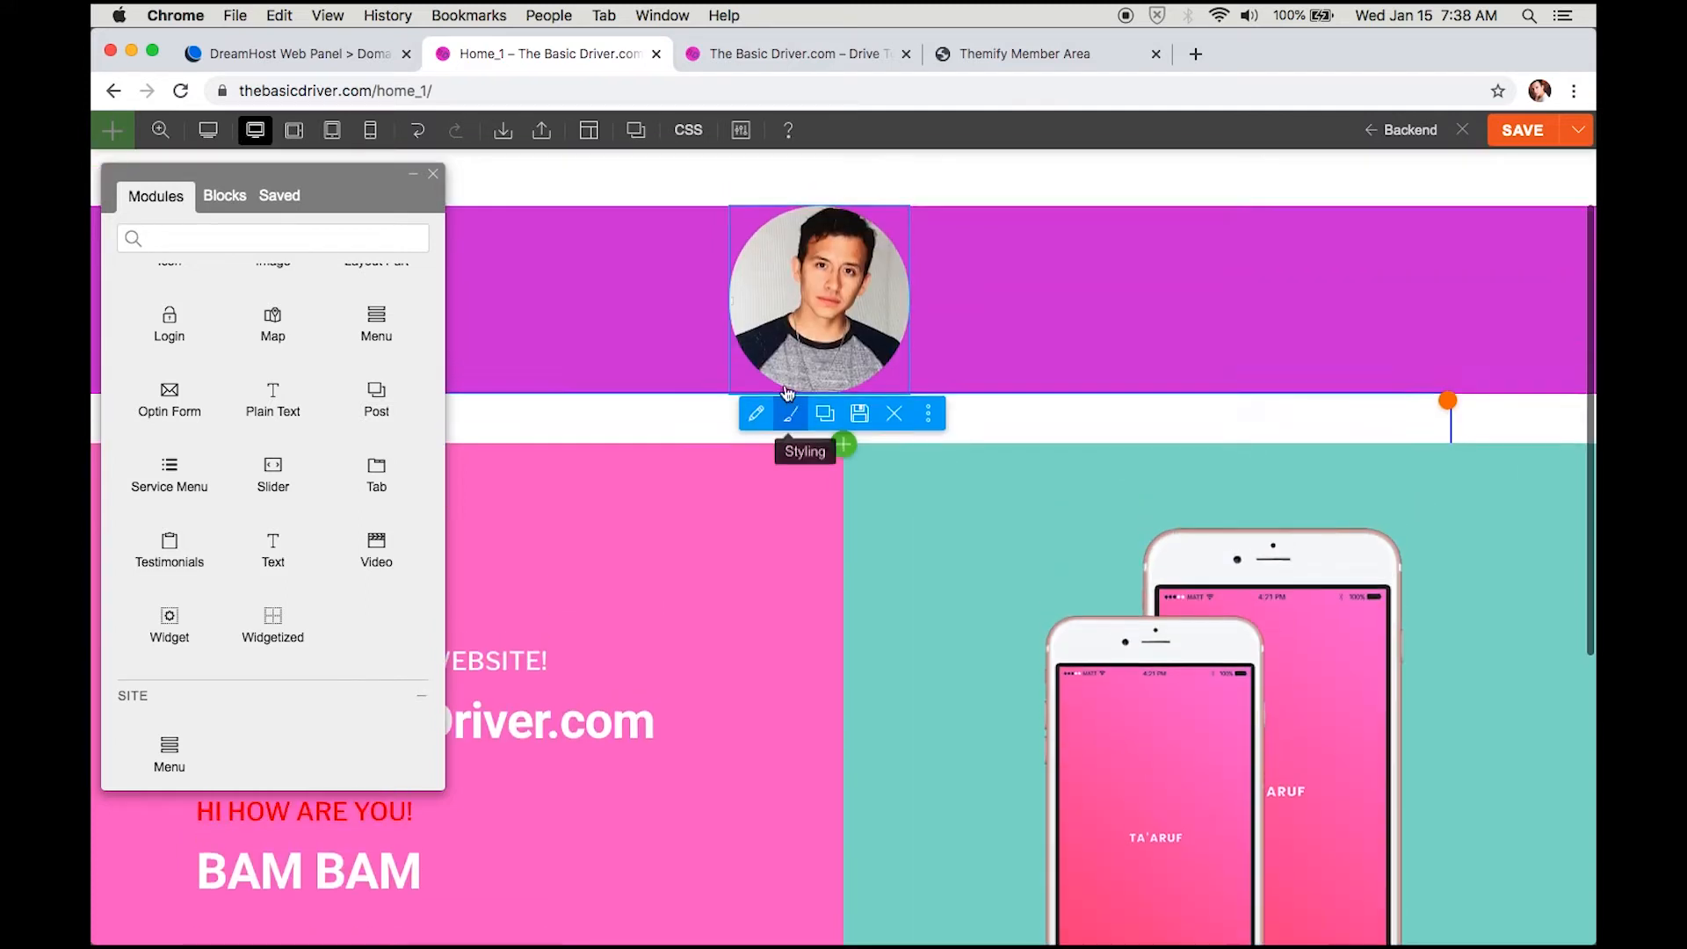
double_click(694, 426)
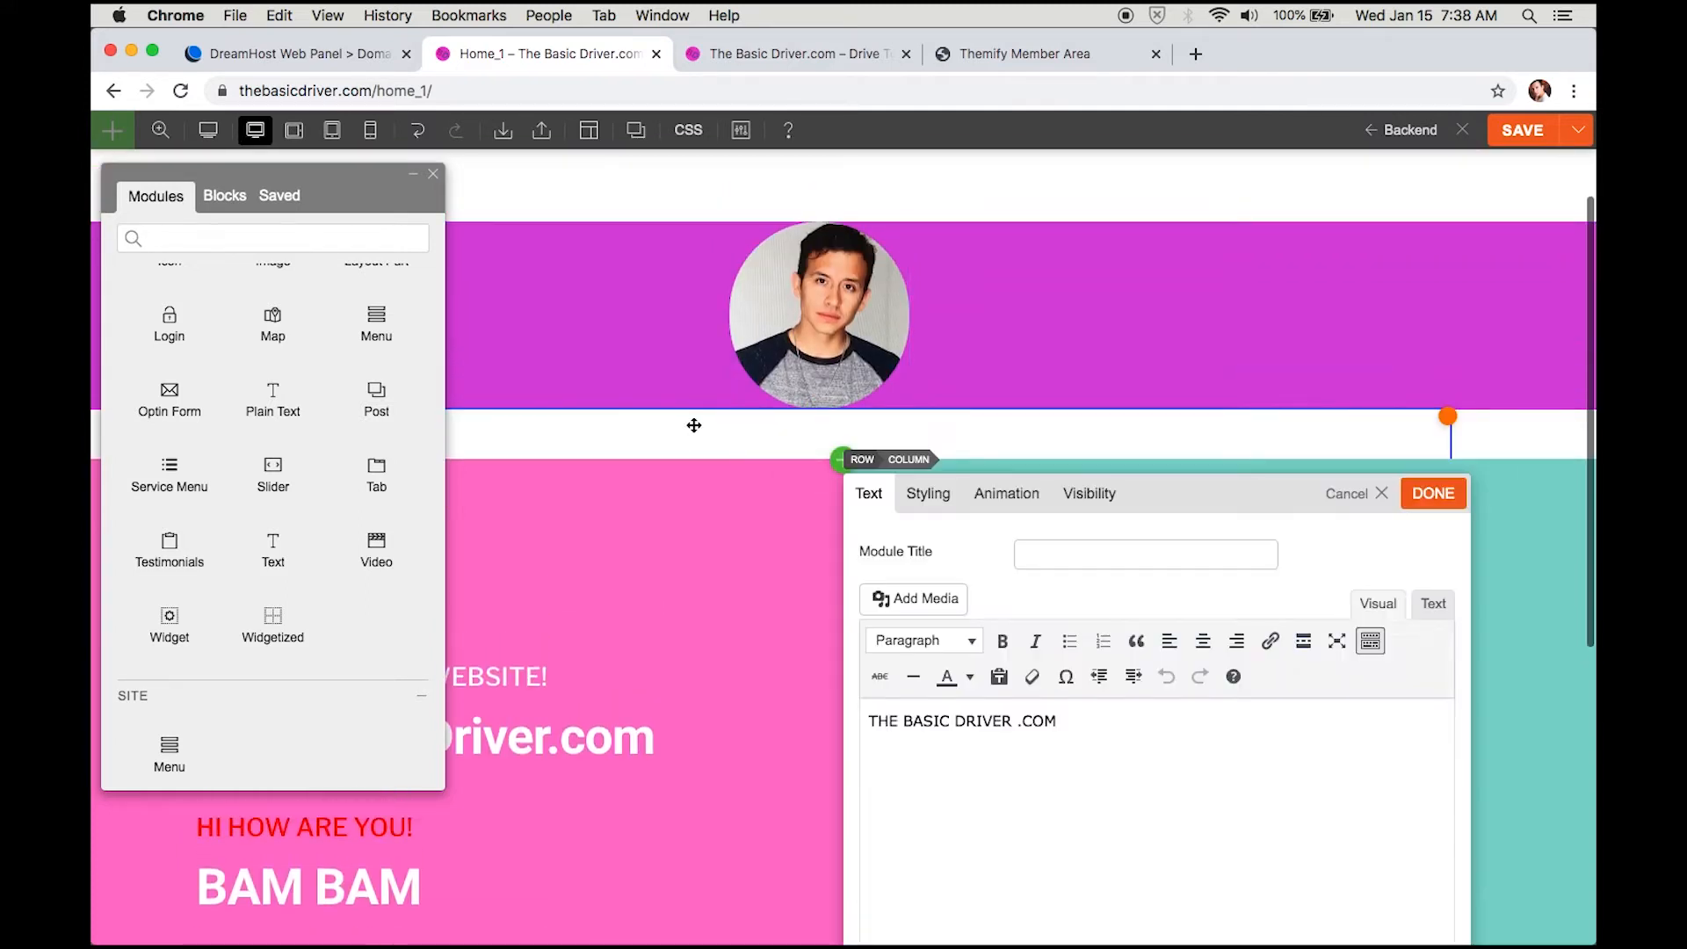
left_click(926, 493)
left_click(1026, 733)
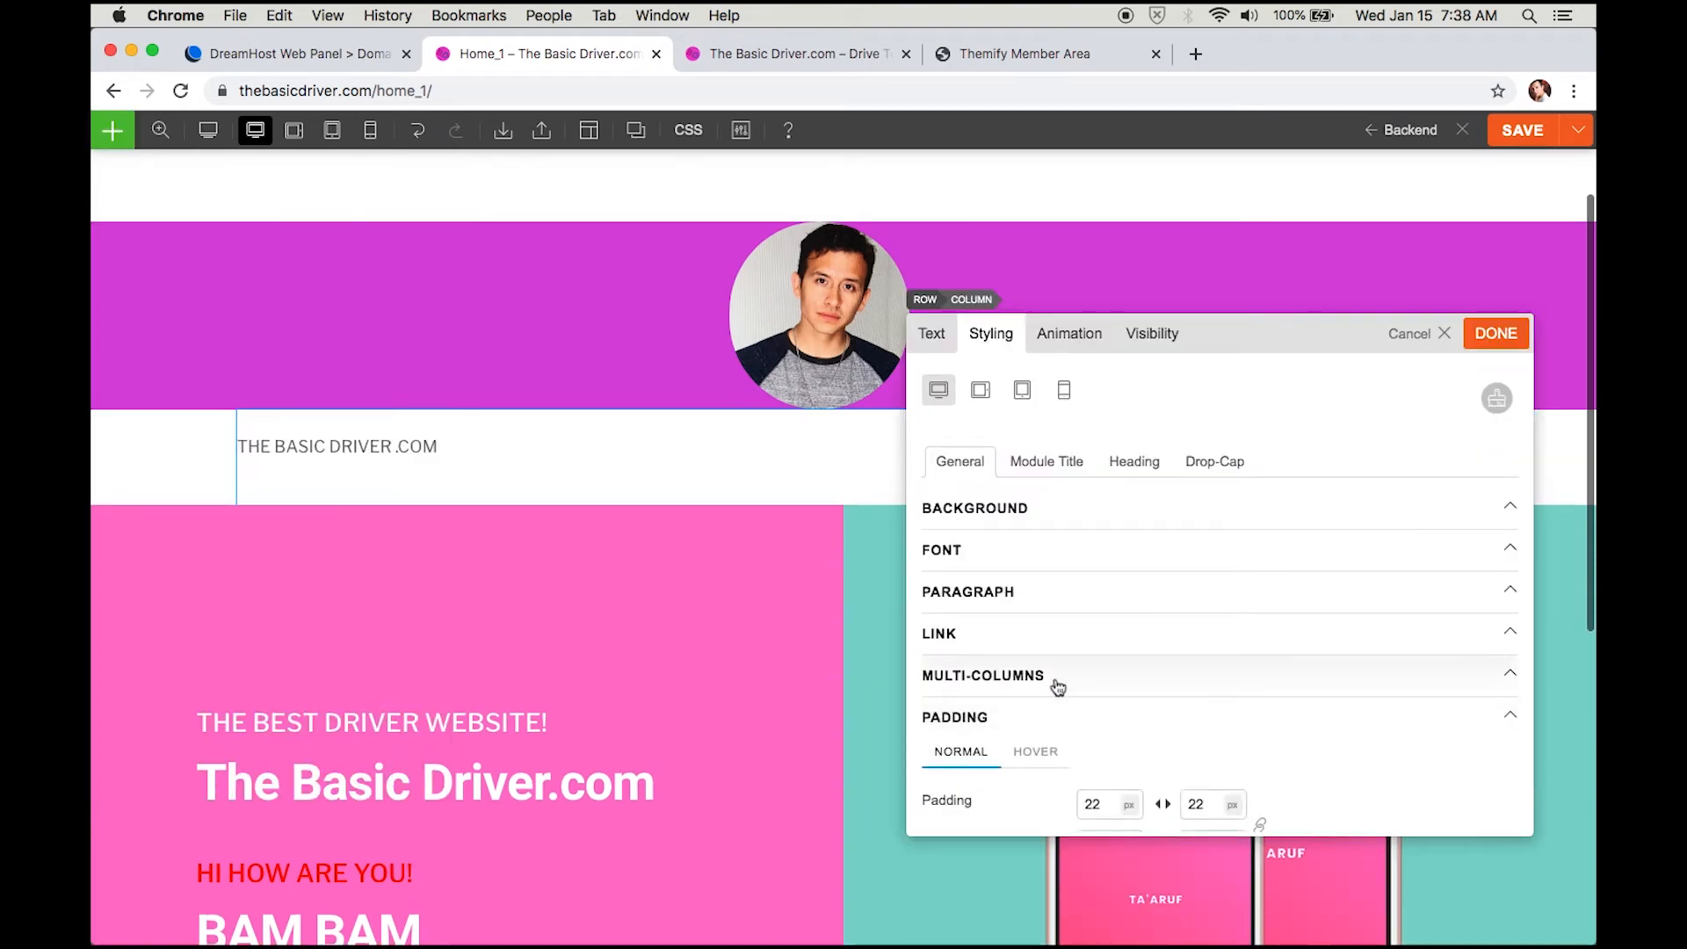
scroll(1057, 681, "down", 2)
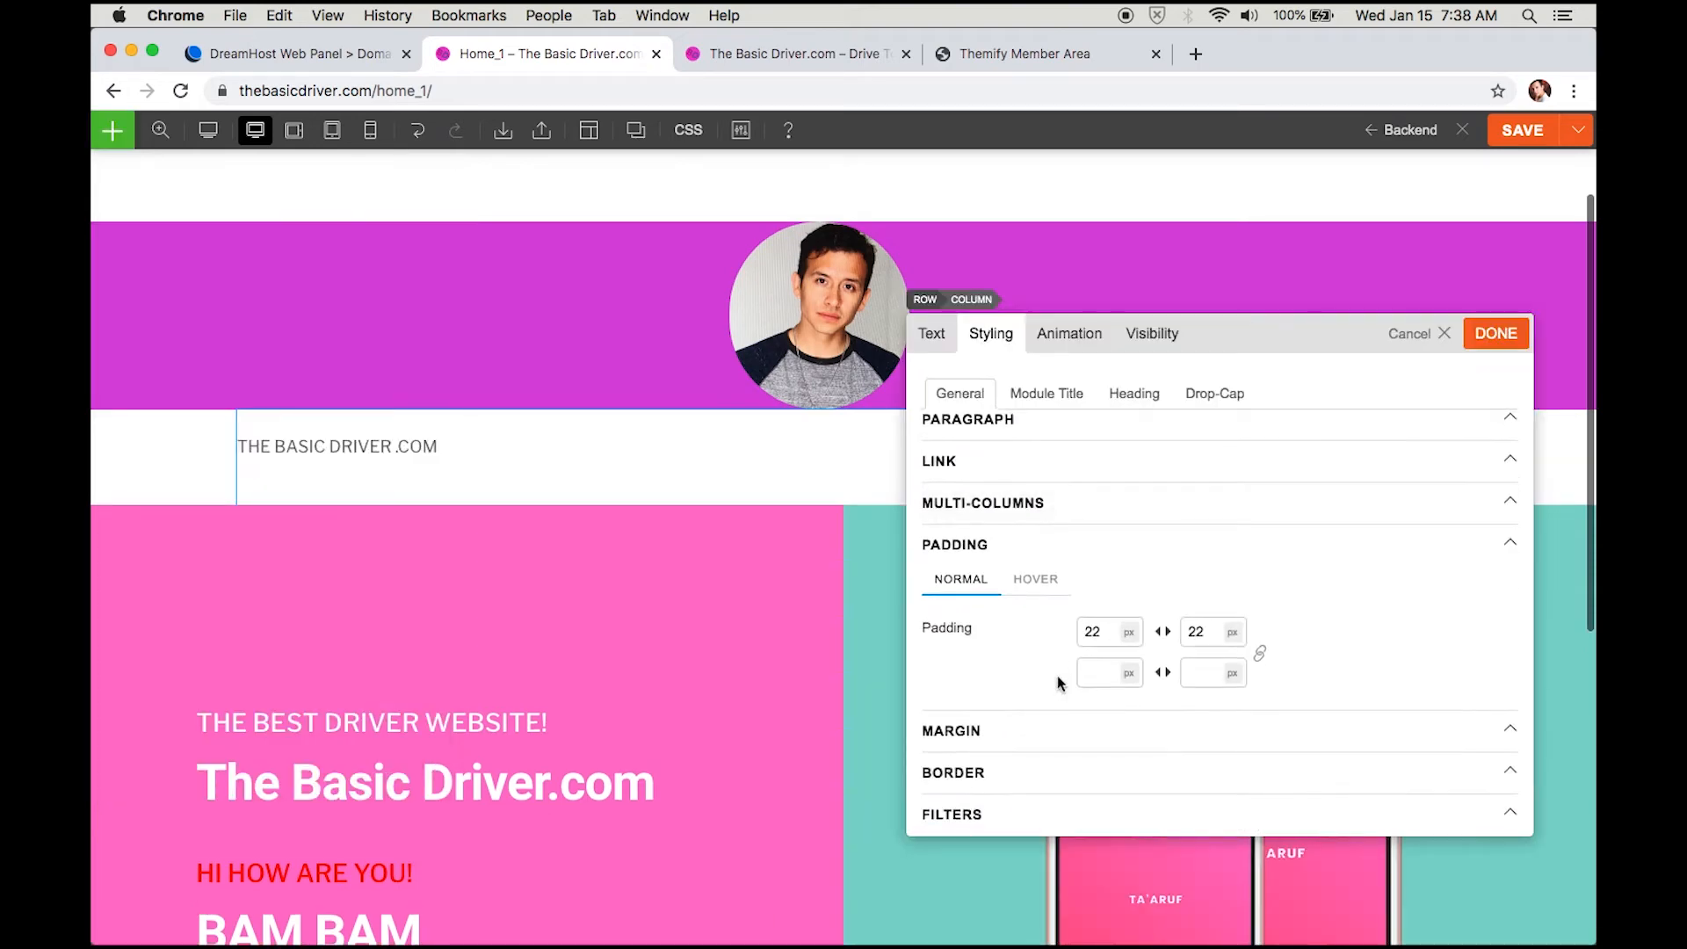
double_click(1214, 633)
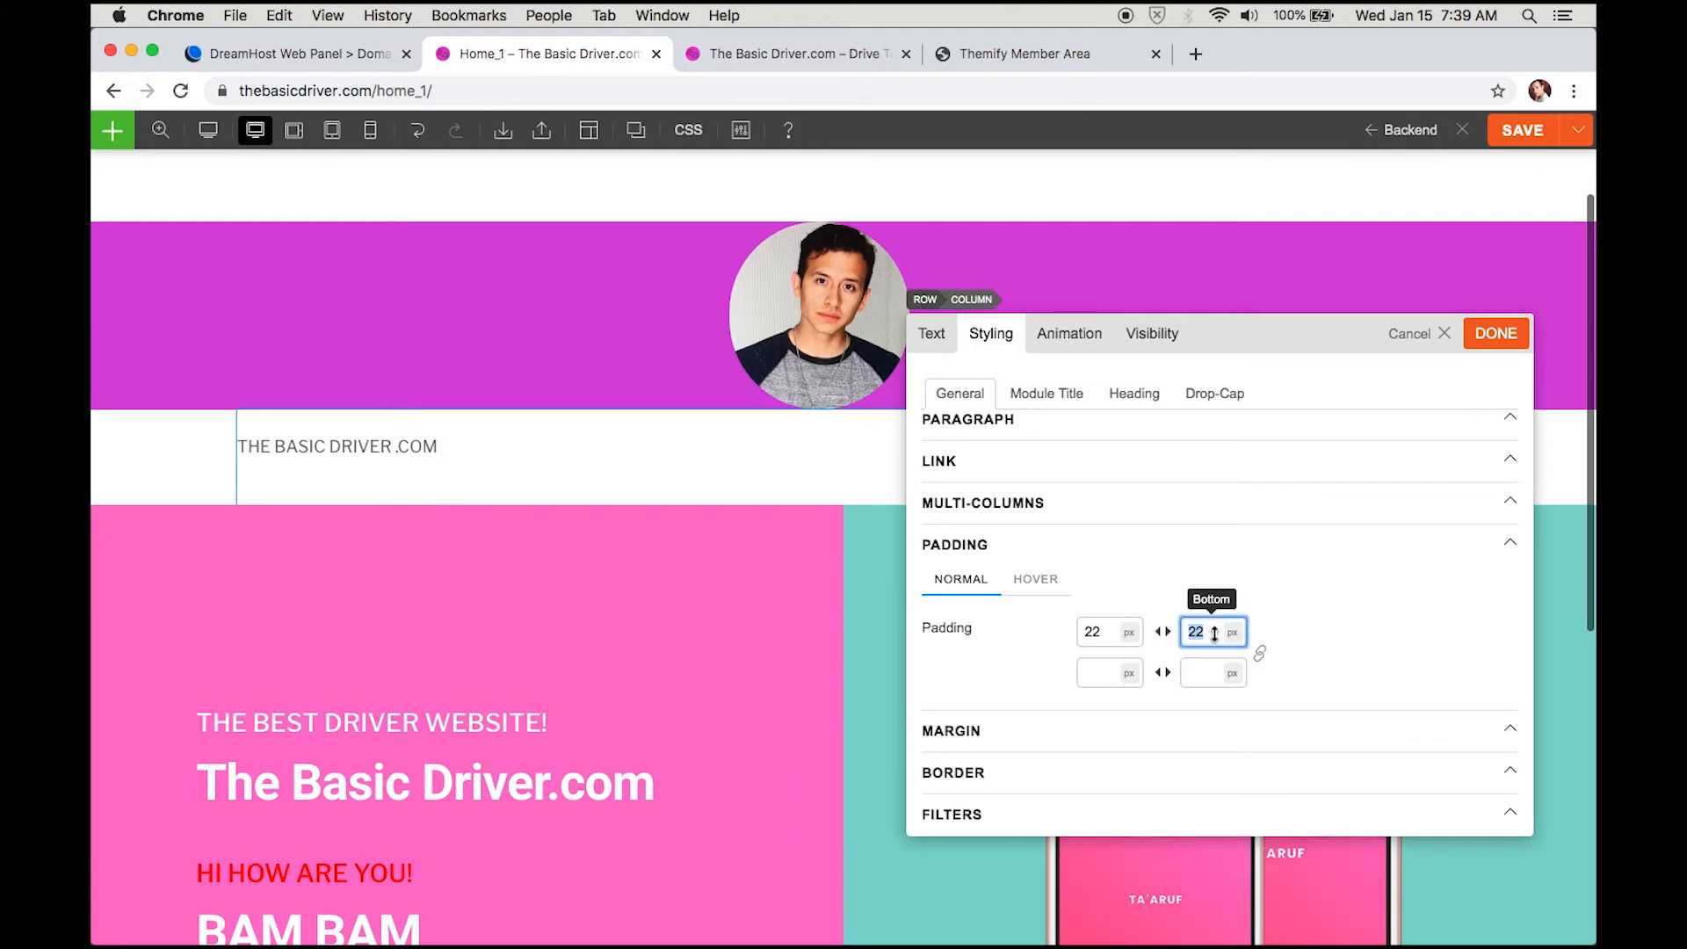
key("BackSpace")
left_click(1106, 631)
key("BackSpace")
key("BackSpace")
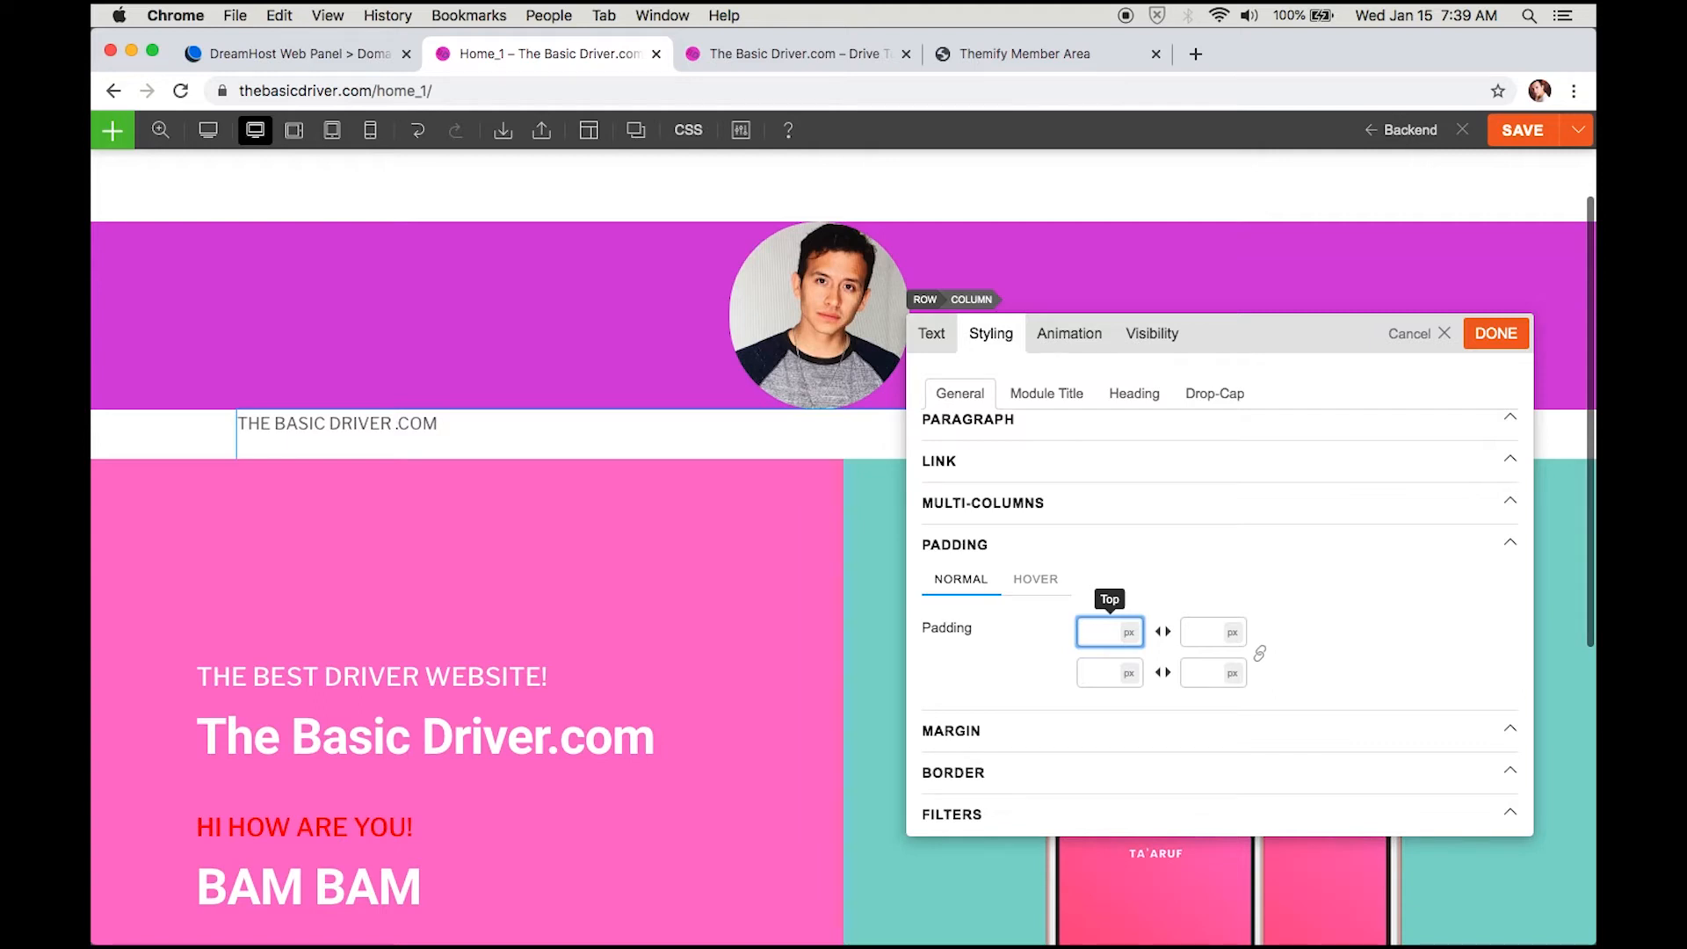
type("22")
key("Tab")
type("22")
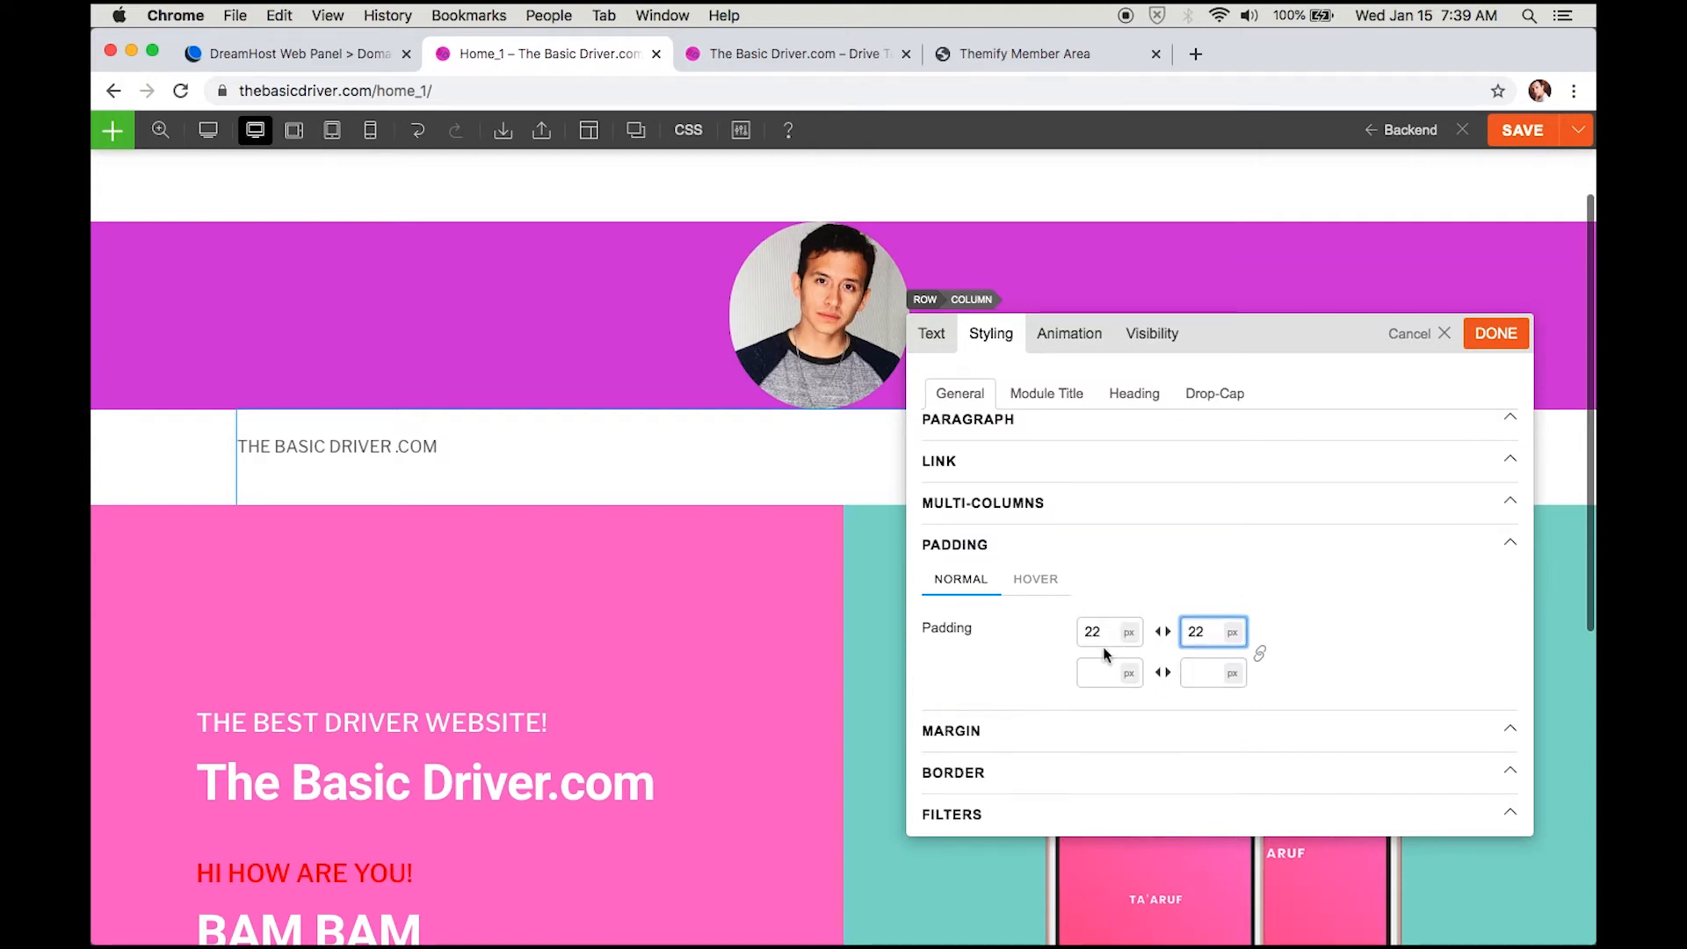
Step: Centre-align the "THE BASIC DRIVER .COM" line in the text module
left_click(938, 335)
left_click(999, 334)
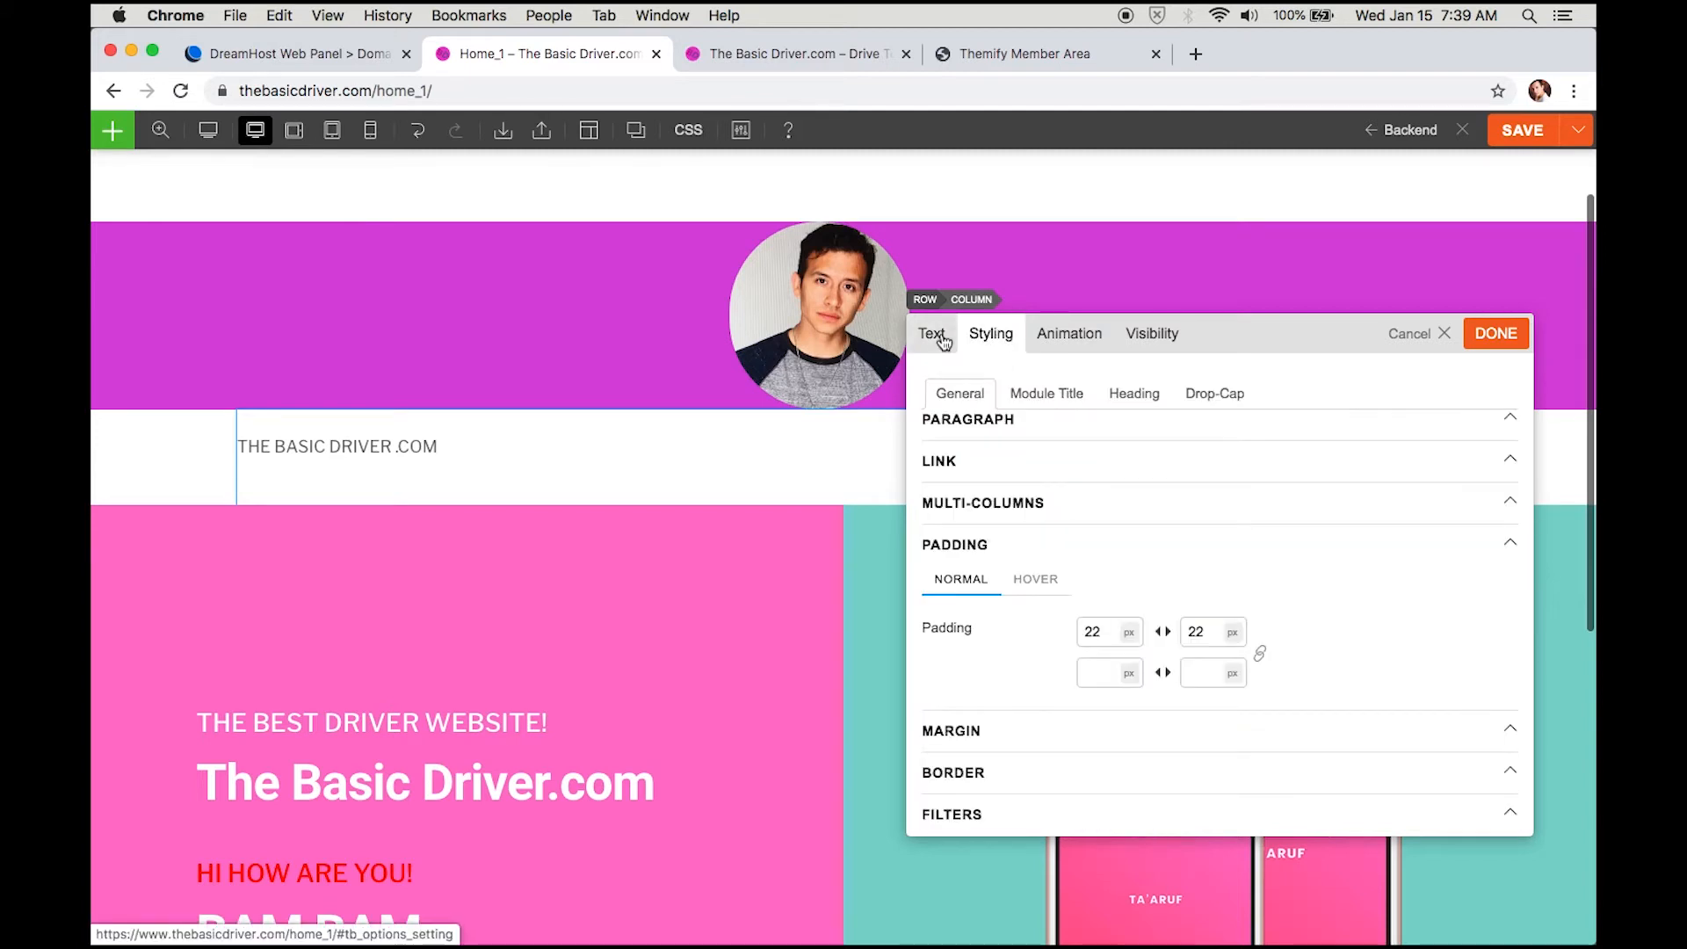
left_click(938, 335)
triple_click(1066, 563)
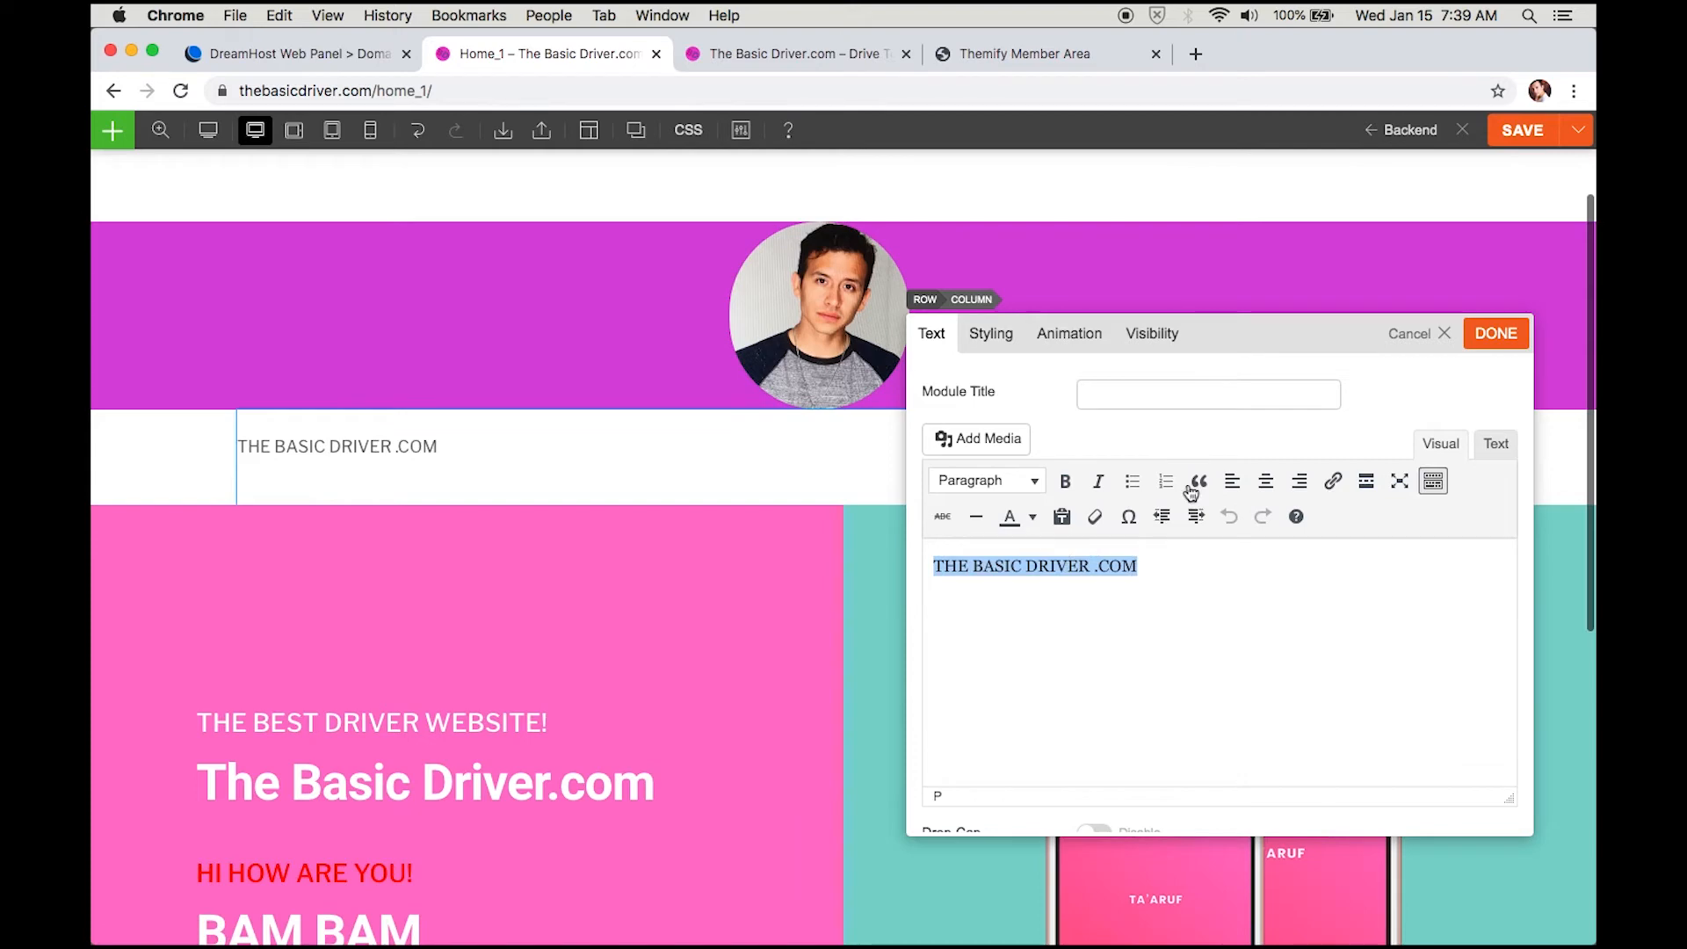
left_click(1267, 482)
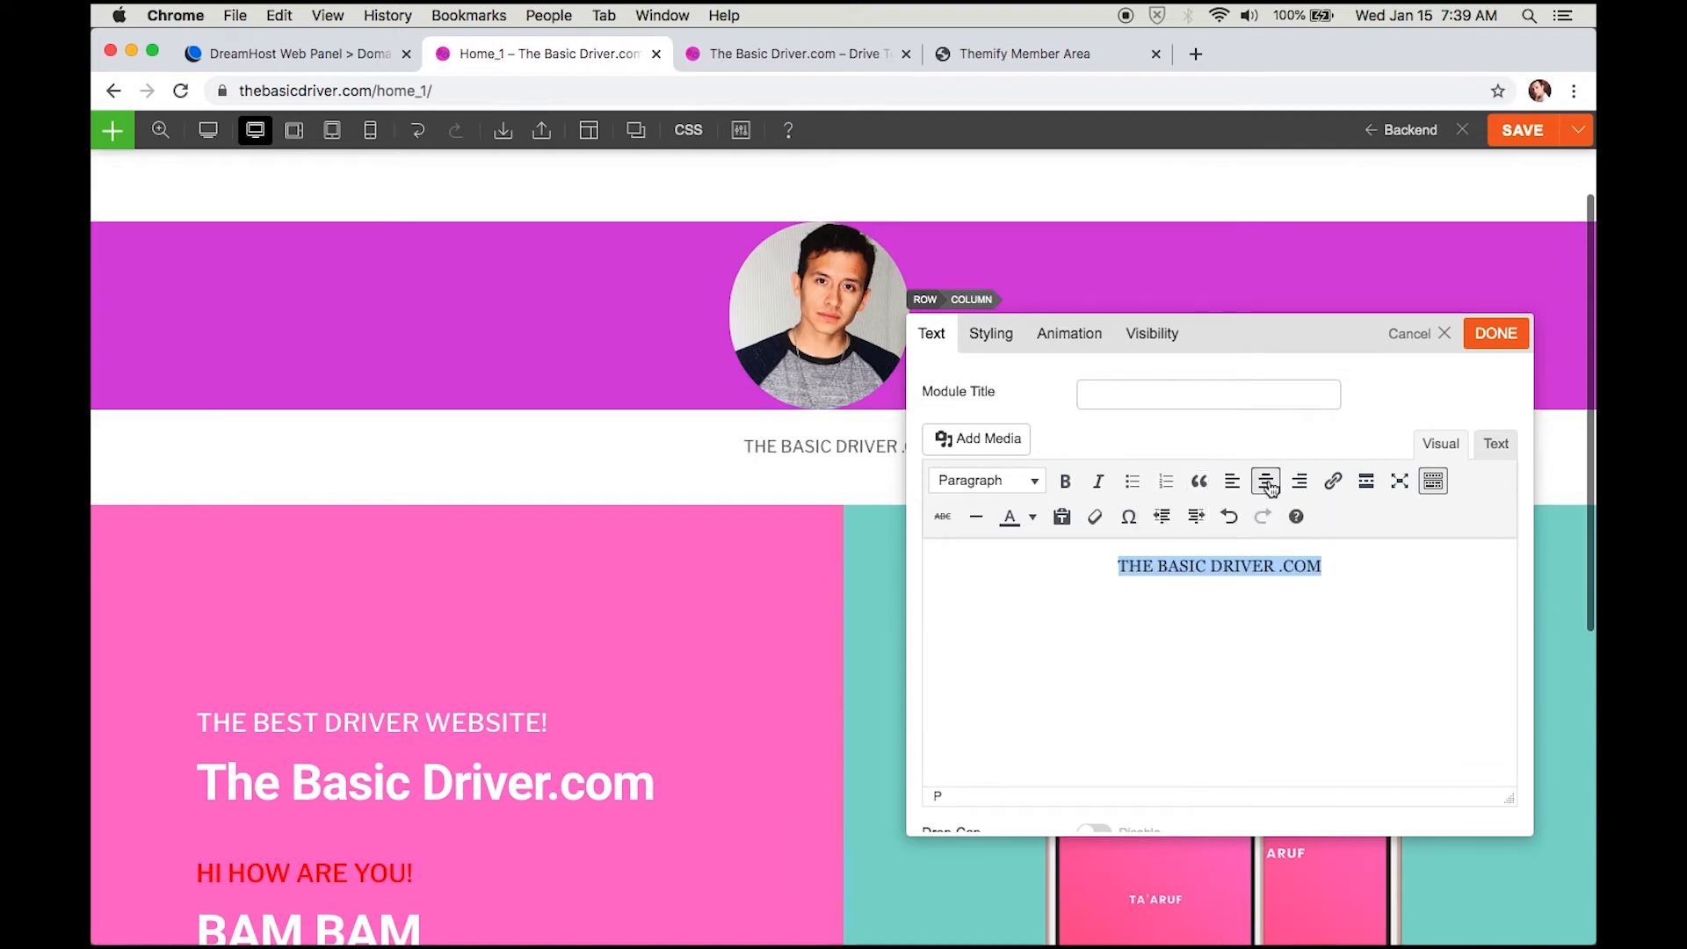
Step: Resize the portrait's column from both edges so the circular image shifts slightly to the right within the magenta row
left_click_drag(1266, 334, 1151, 508)
mouse_move(813, 334)
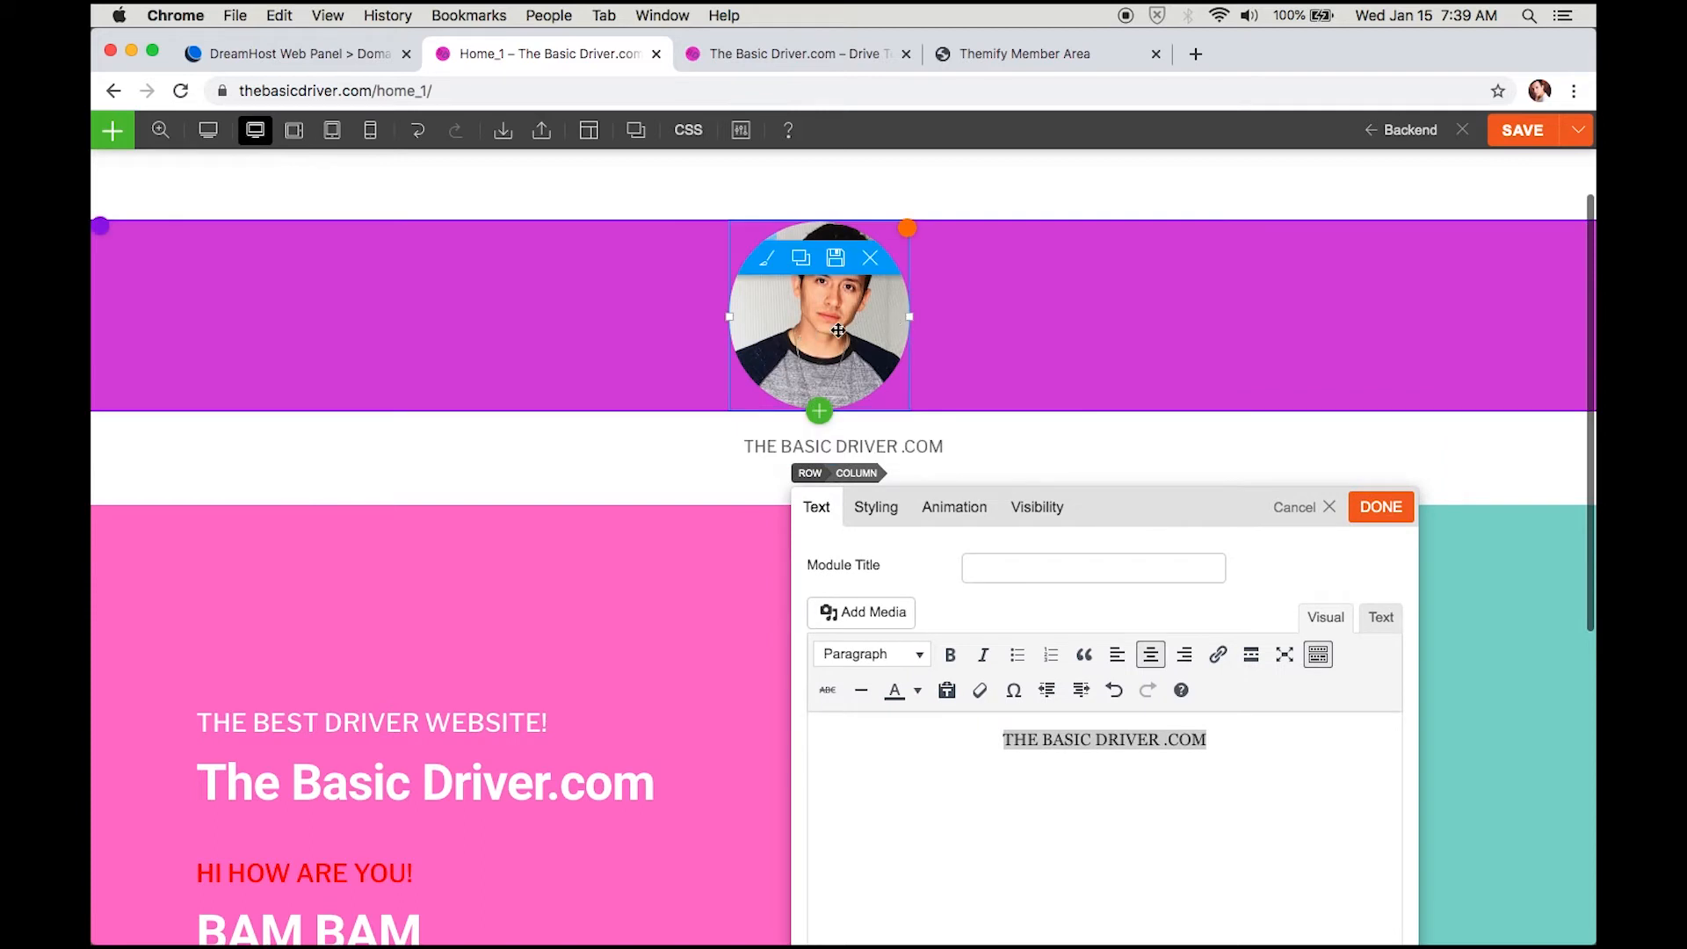
mouse_move(909, 320)
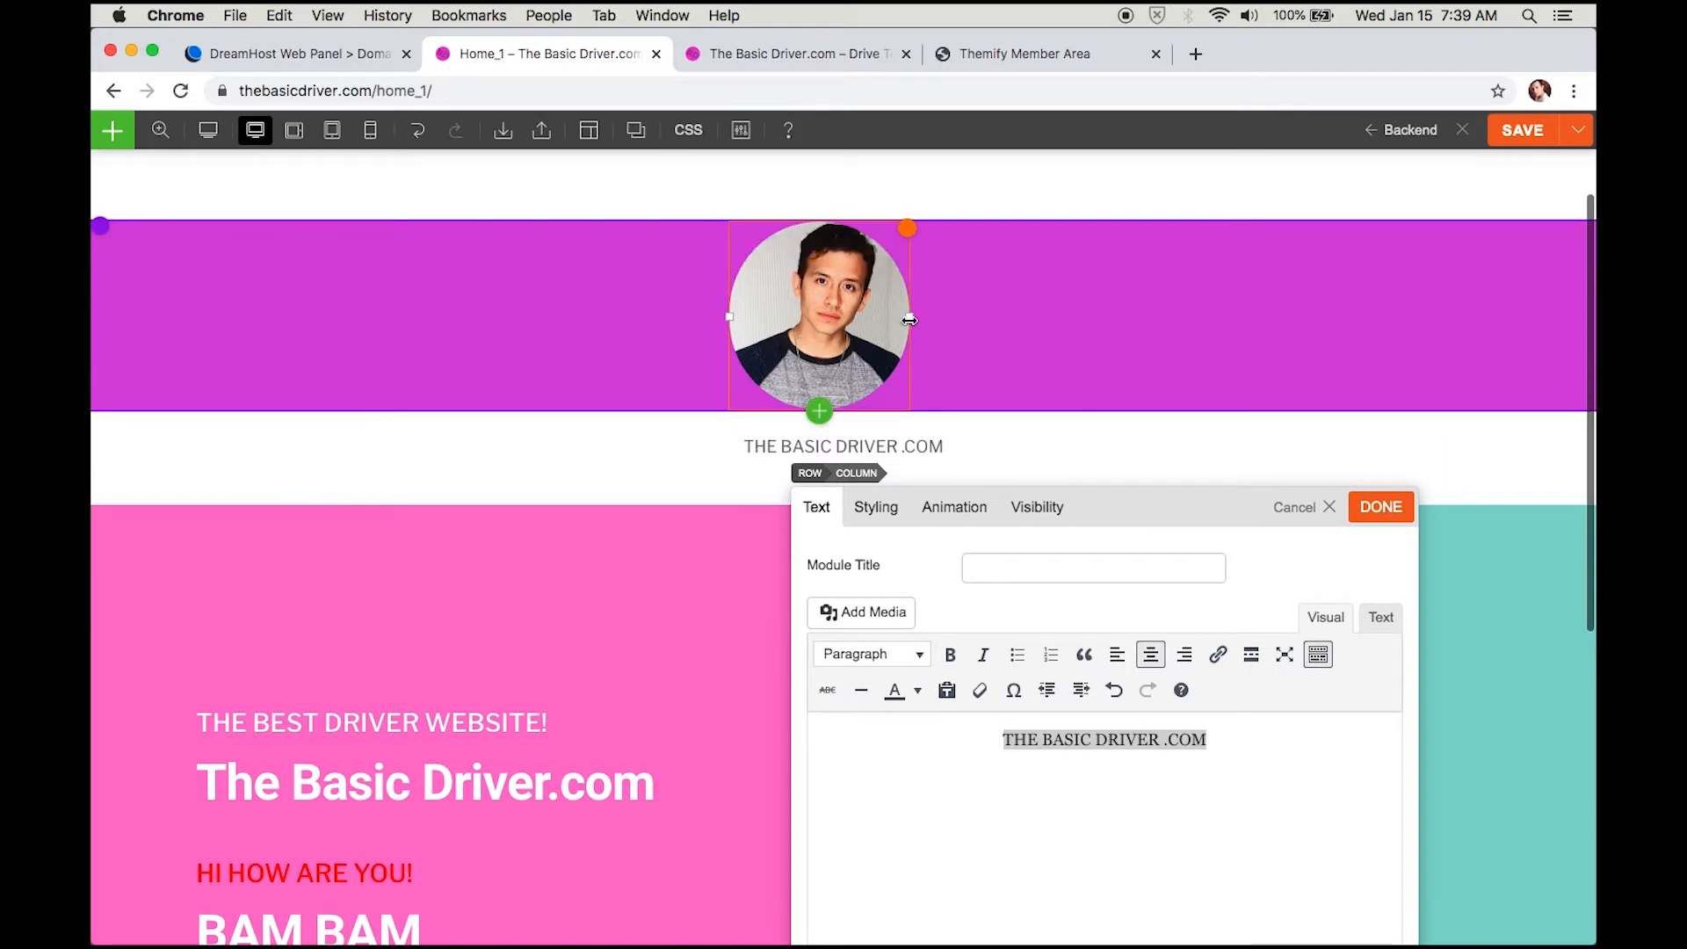
left_click_drag(910, 320, 952, 323)
left_click_drag(729, 316, 783, 321)
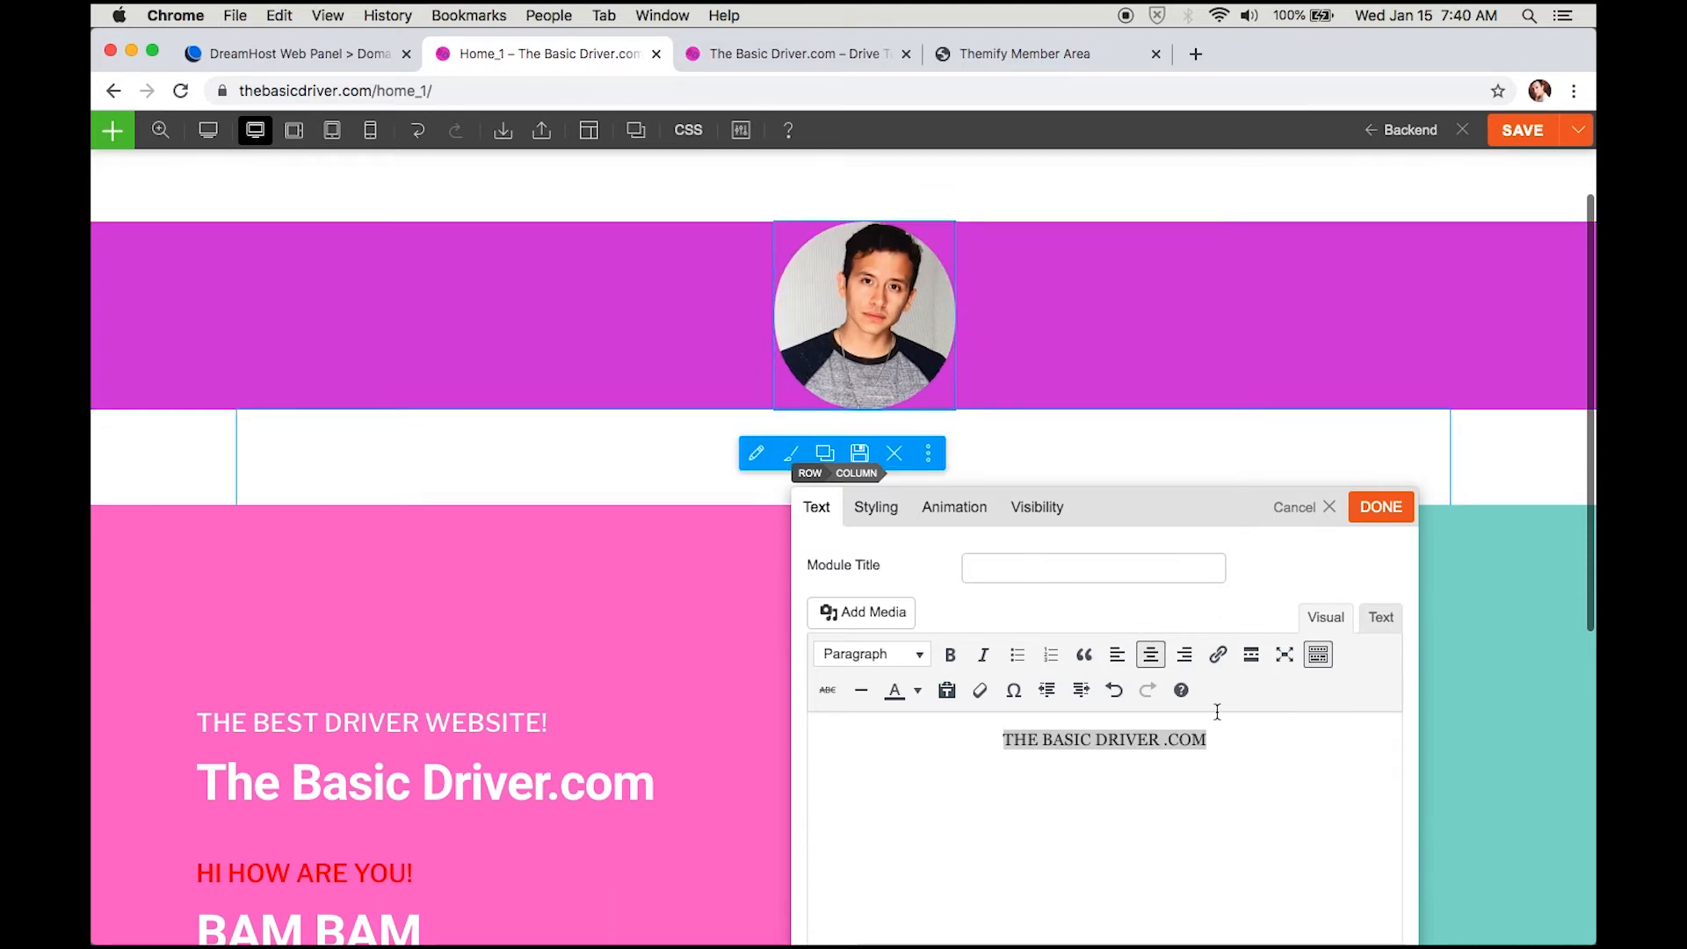
Step: Browse the font list in the text module's general styling and set the font family to Andika
left_click(1212, 784)
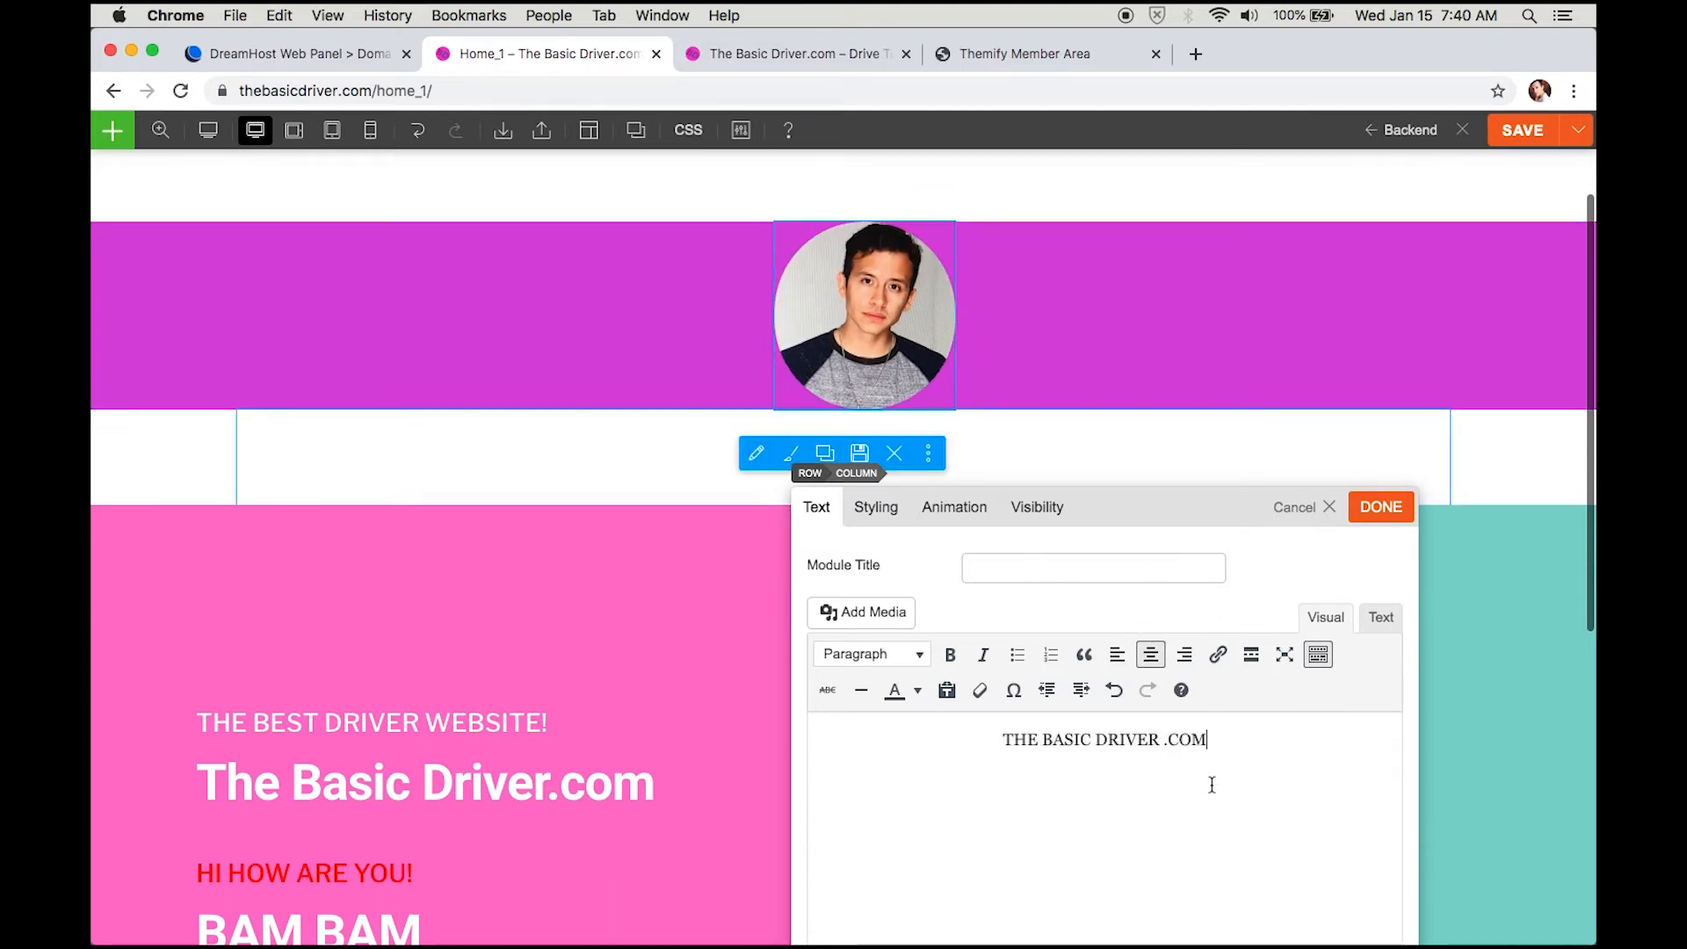
left_click(892, 508)
left_click_drag(1116, 512, 1298, 410)
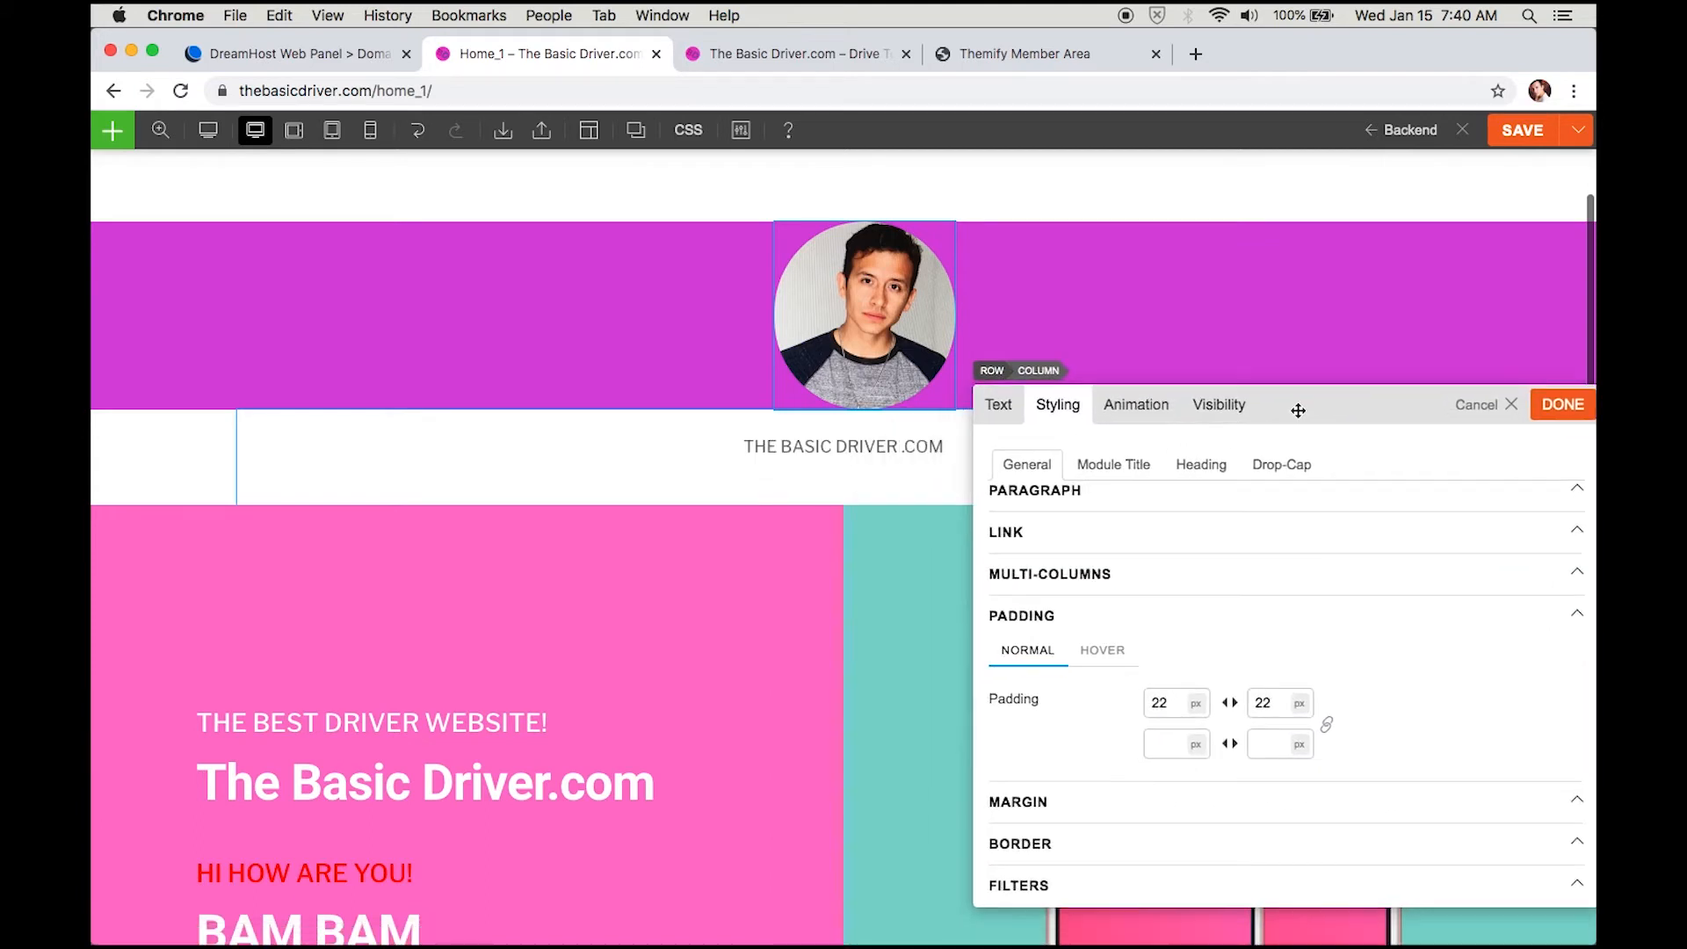
left_click(971, 406)
left_click(1034, 422)
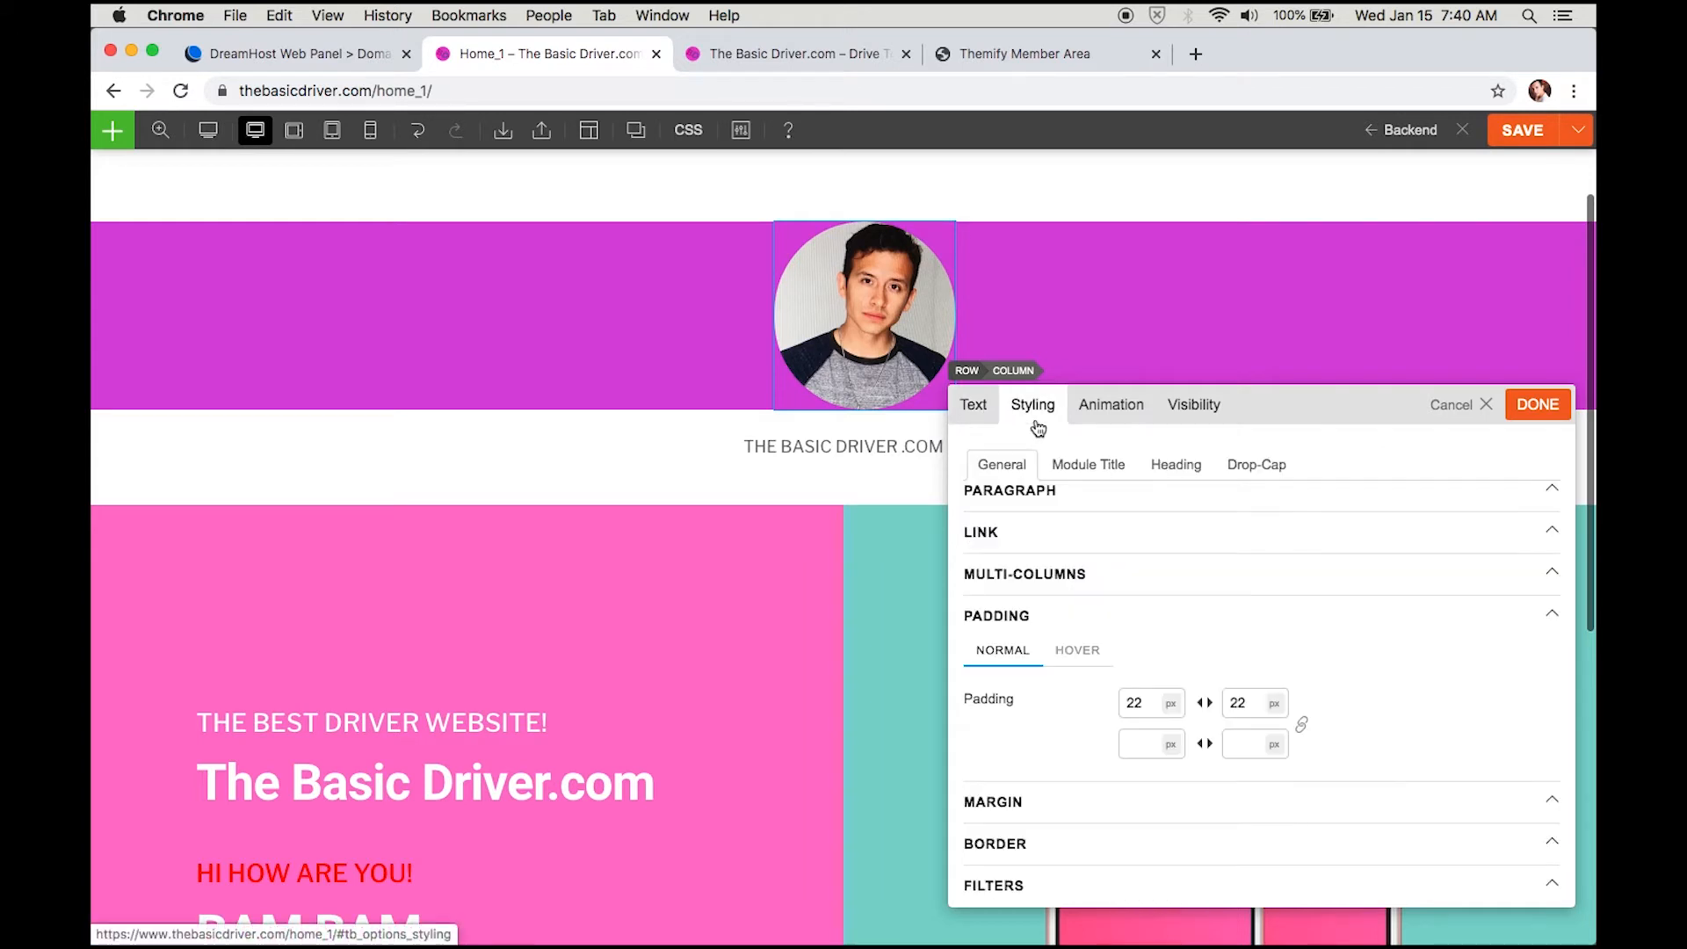
scroll(1092, 583, "up", 4)
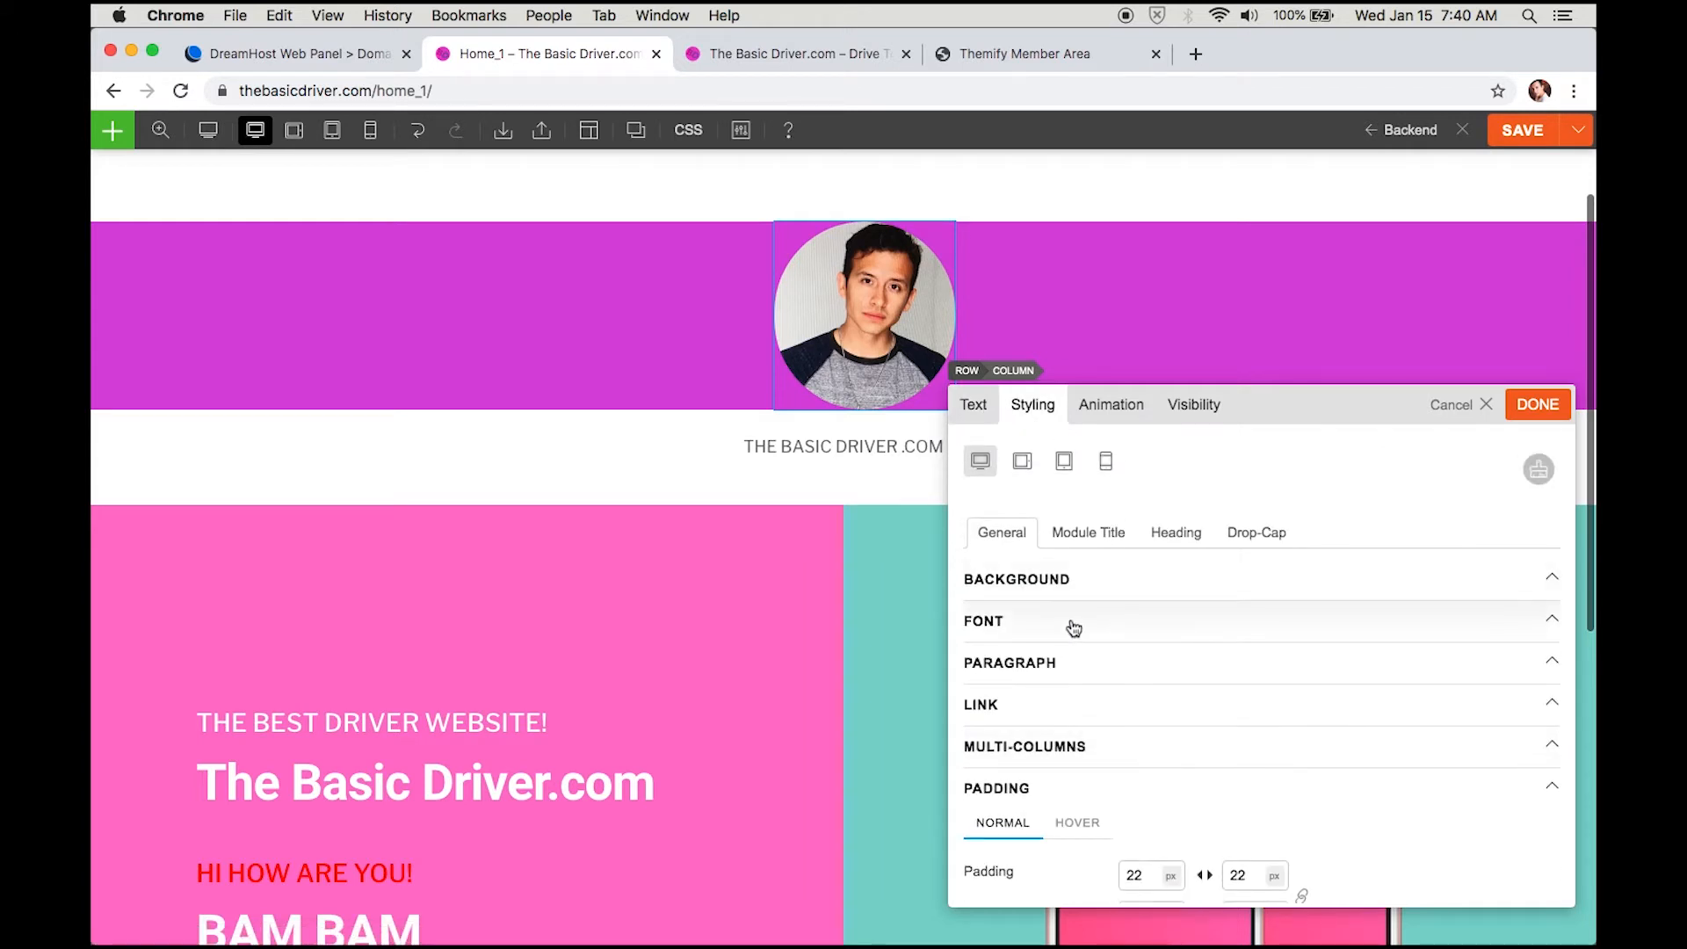
left_click(1074, 627)
scroll(1081, 630, "down", 3)
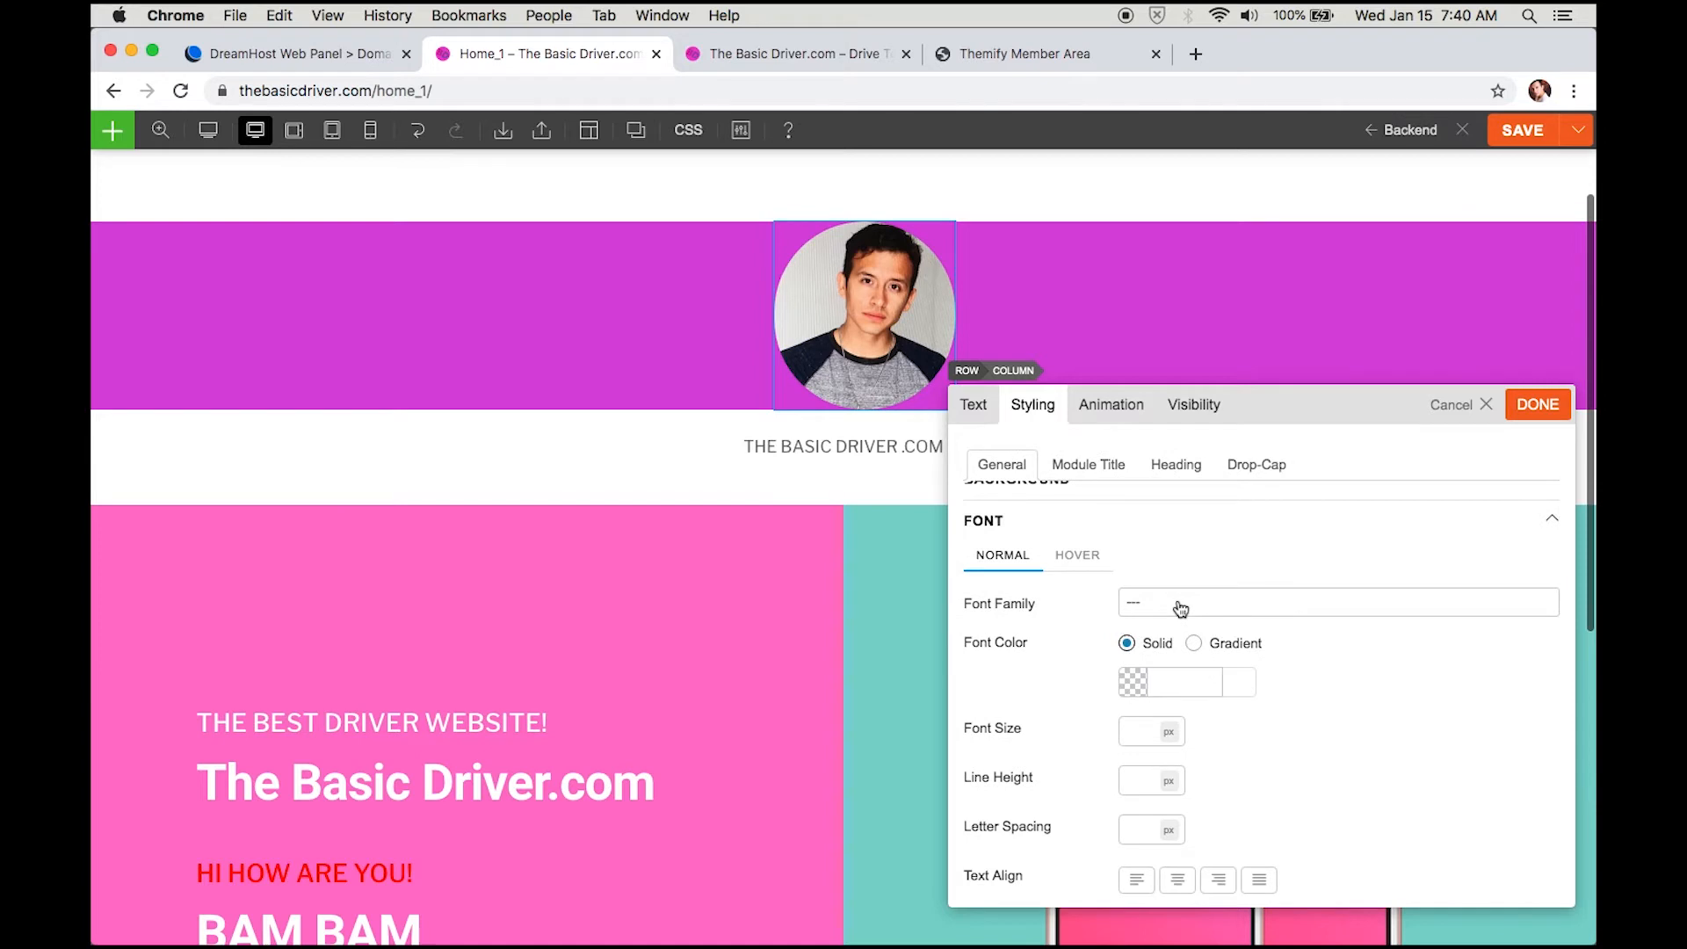
left_click(1181, 606)
scroll(1237, 633, "down", 3)
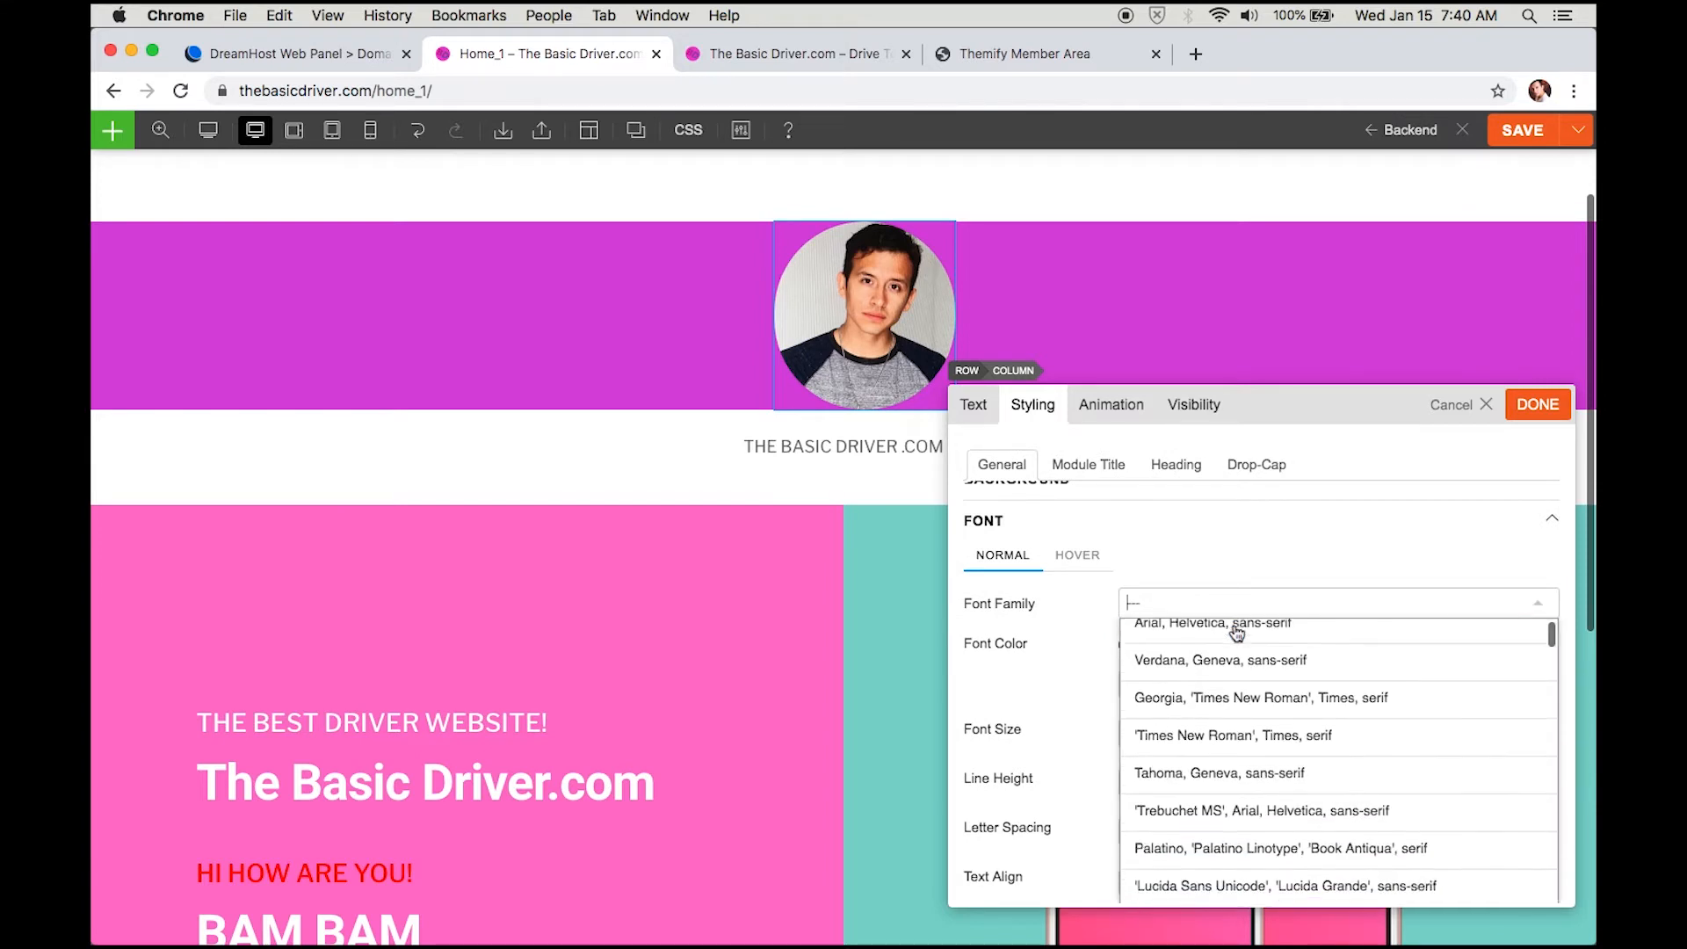
scroll(1236, 648, "down", 7)
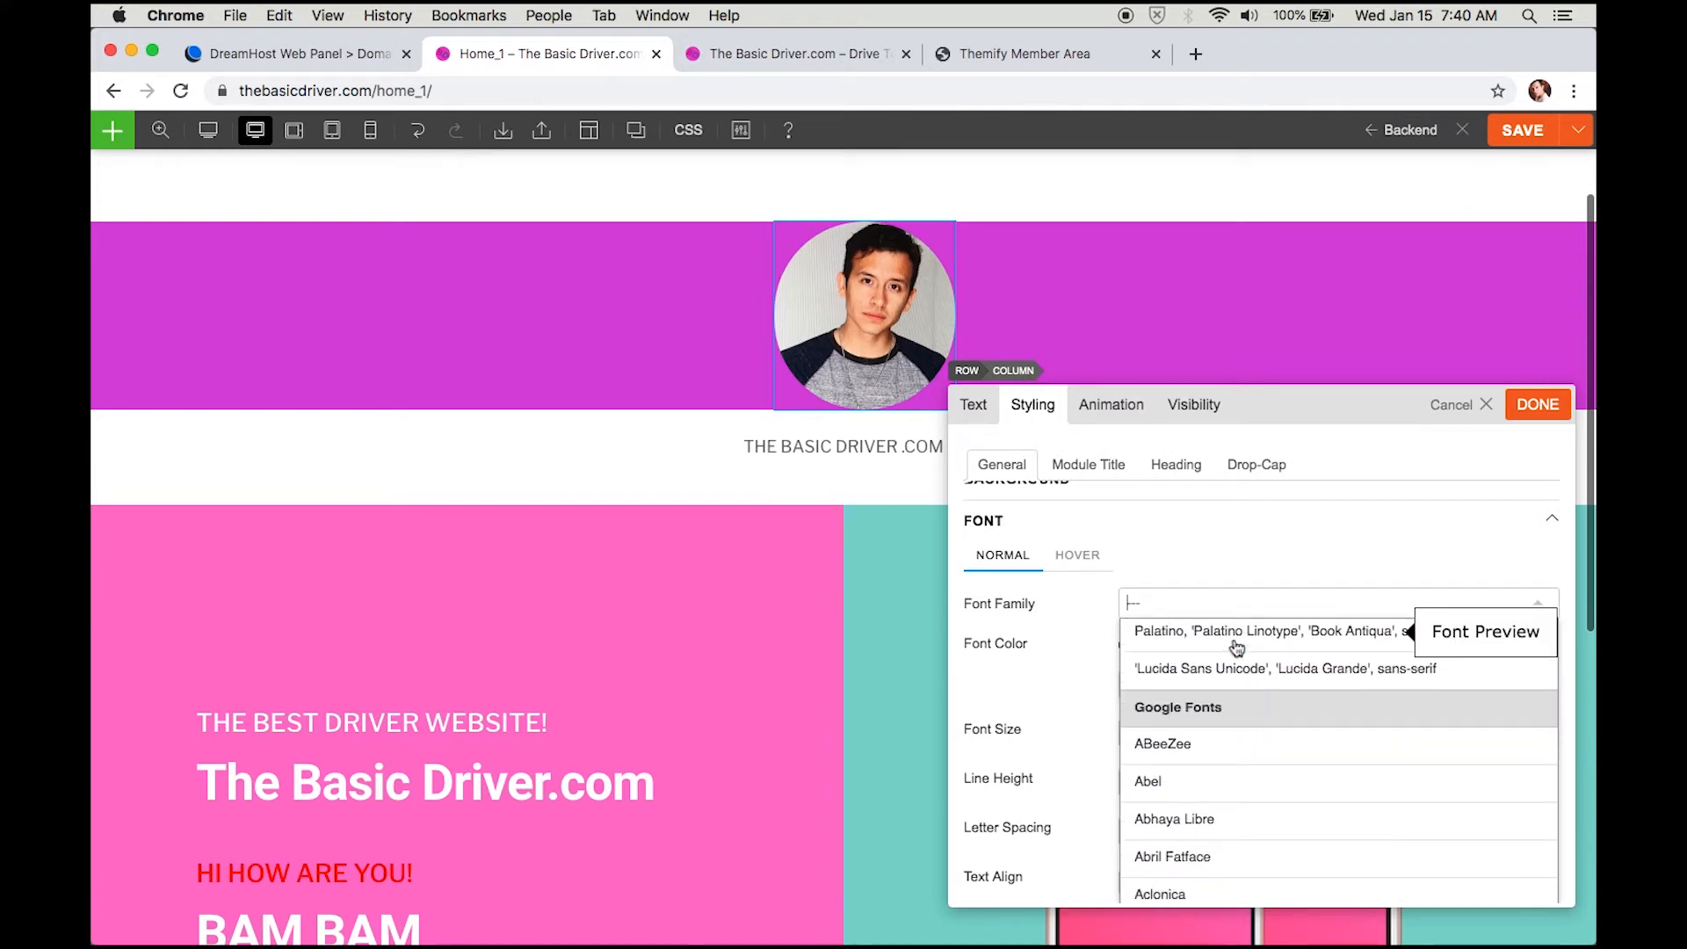
scroll(1234, 648, "up", 5)
scroll(1213, 791, "up", 3)
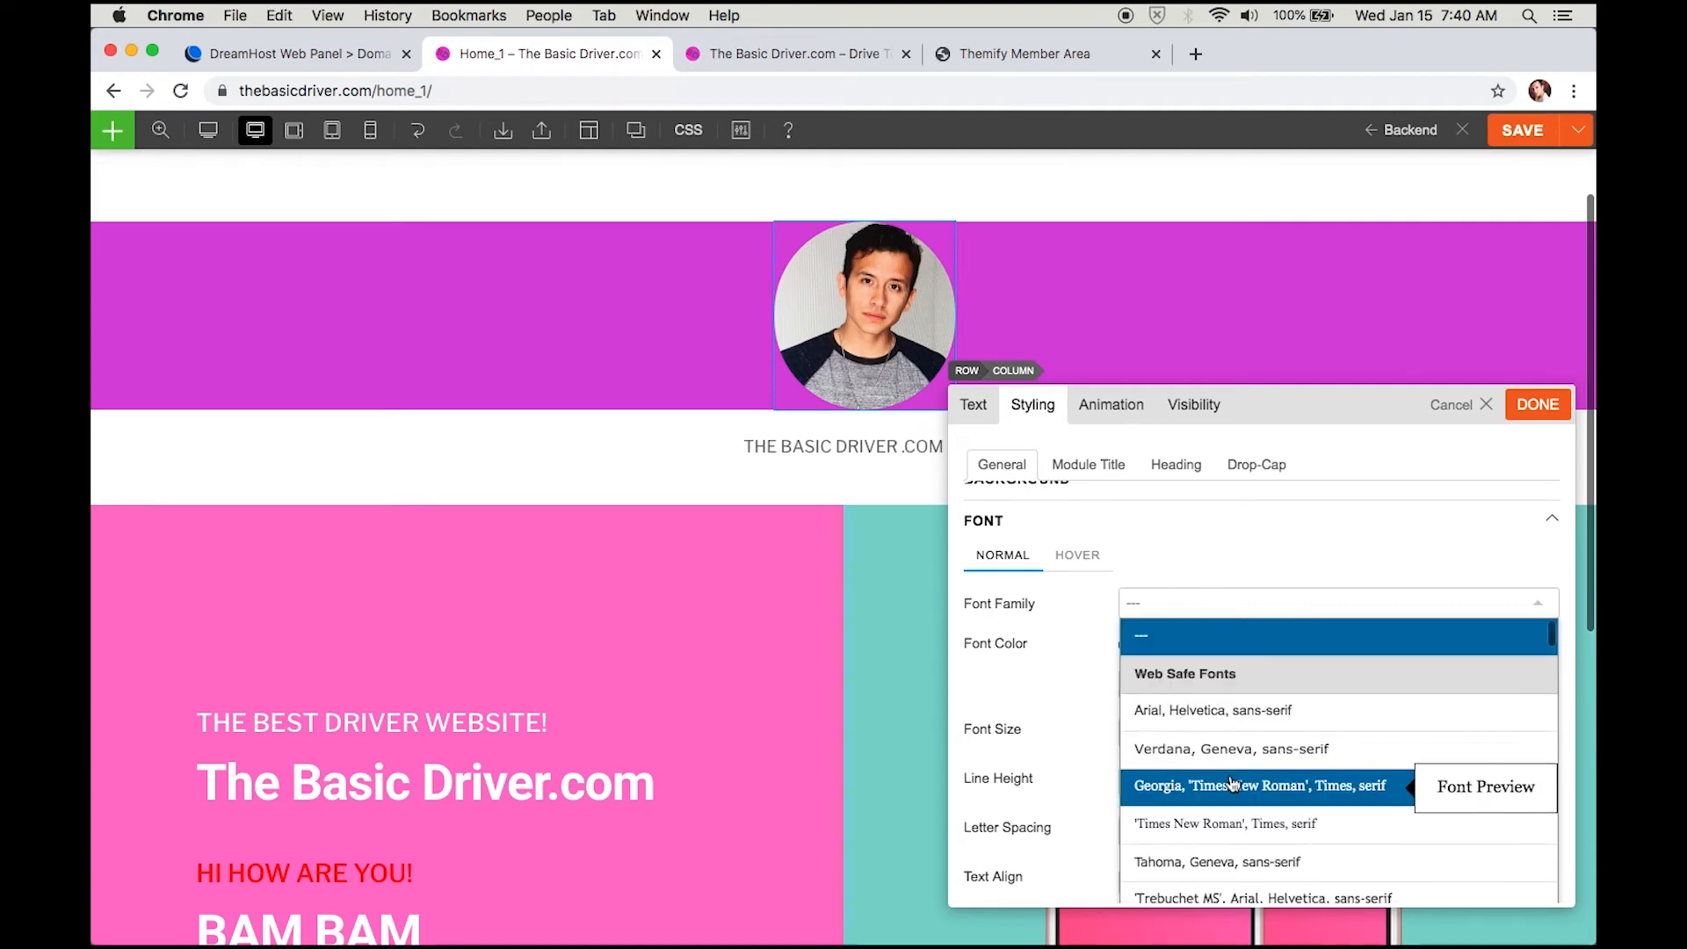
scroll(1271, 726, "down", 2)
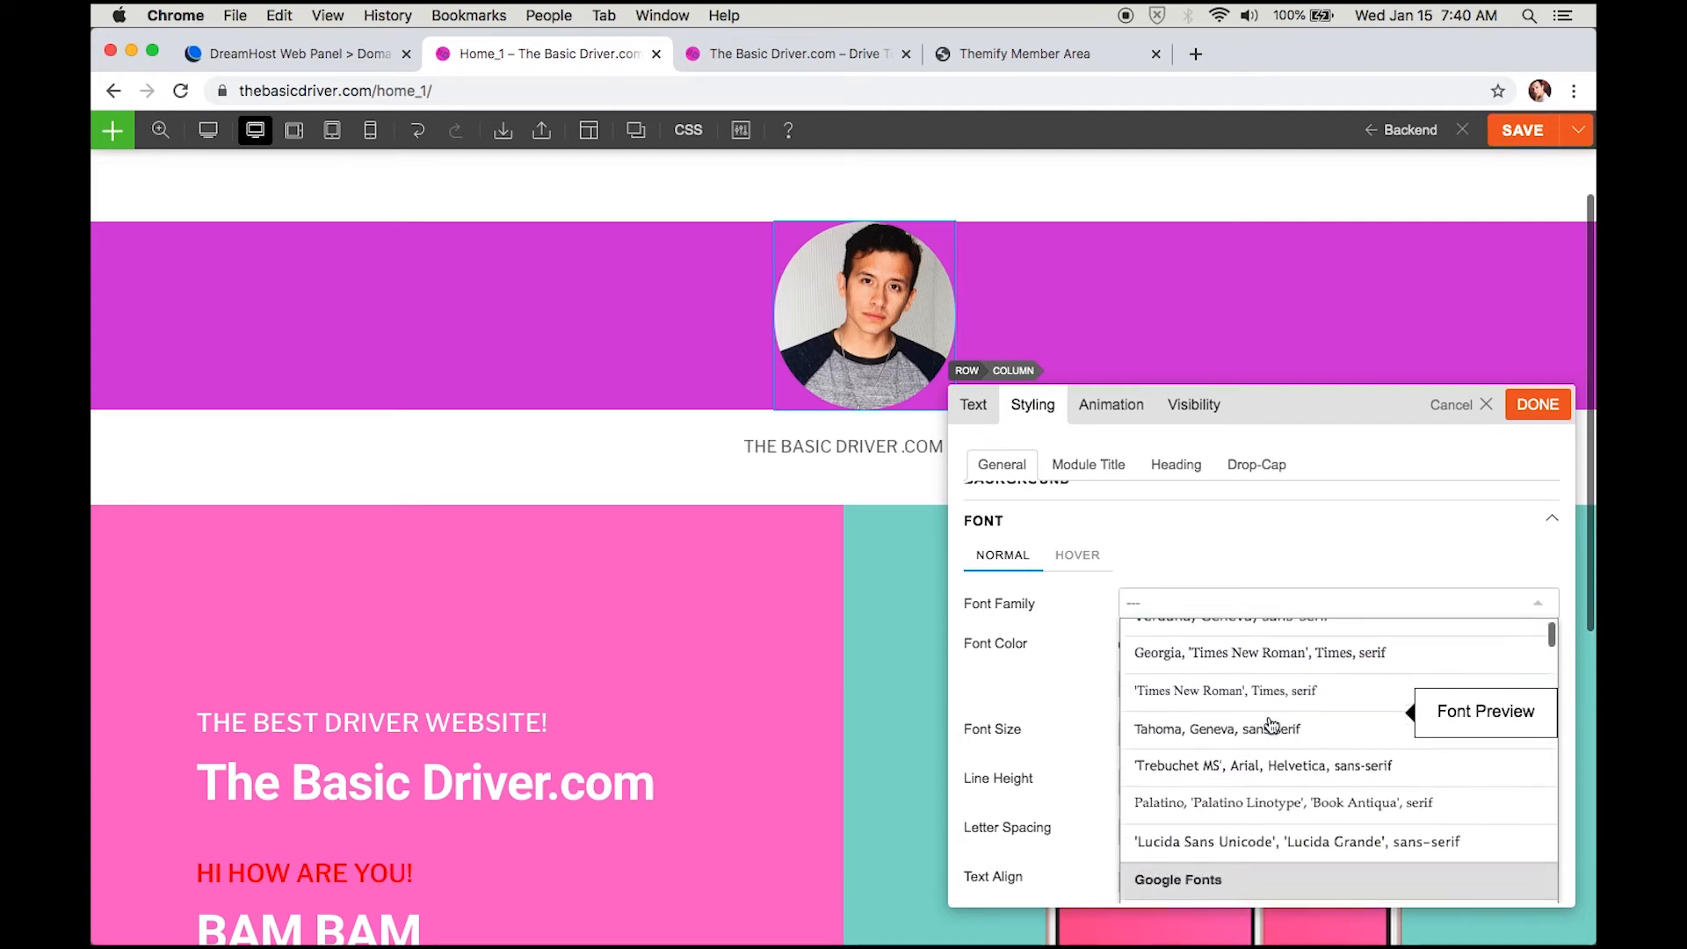
scroll(1239, 823, "down", 5)
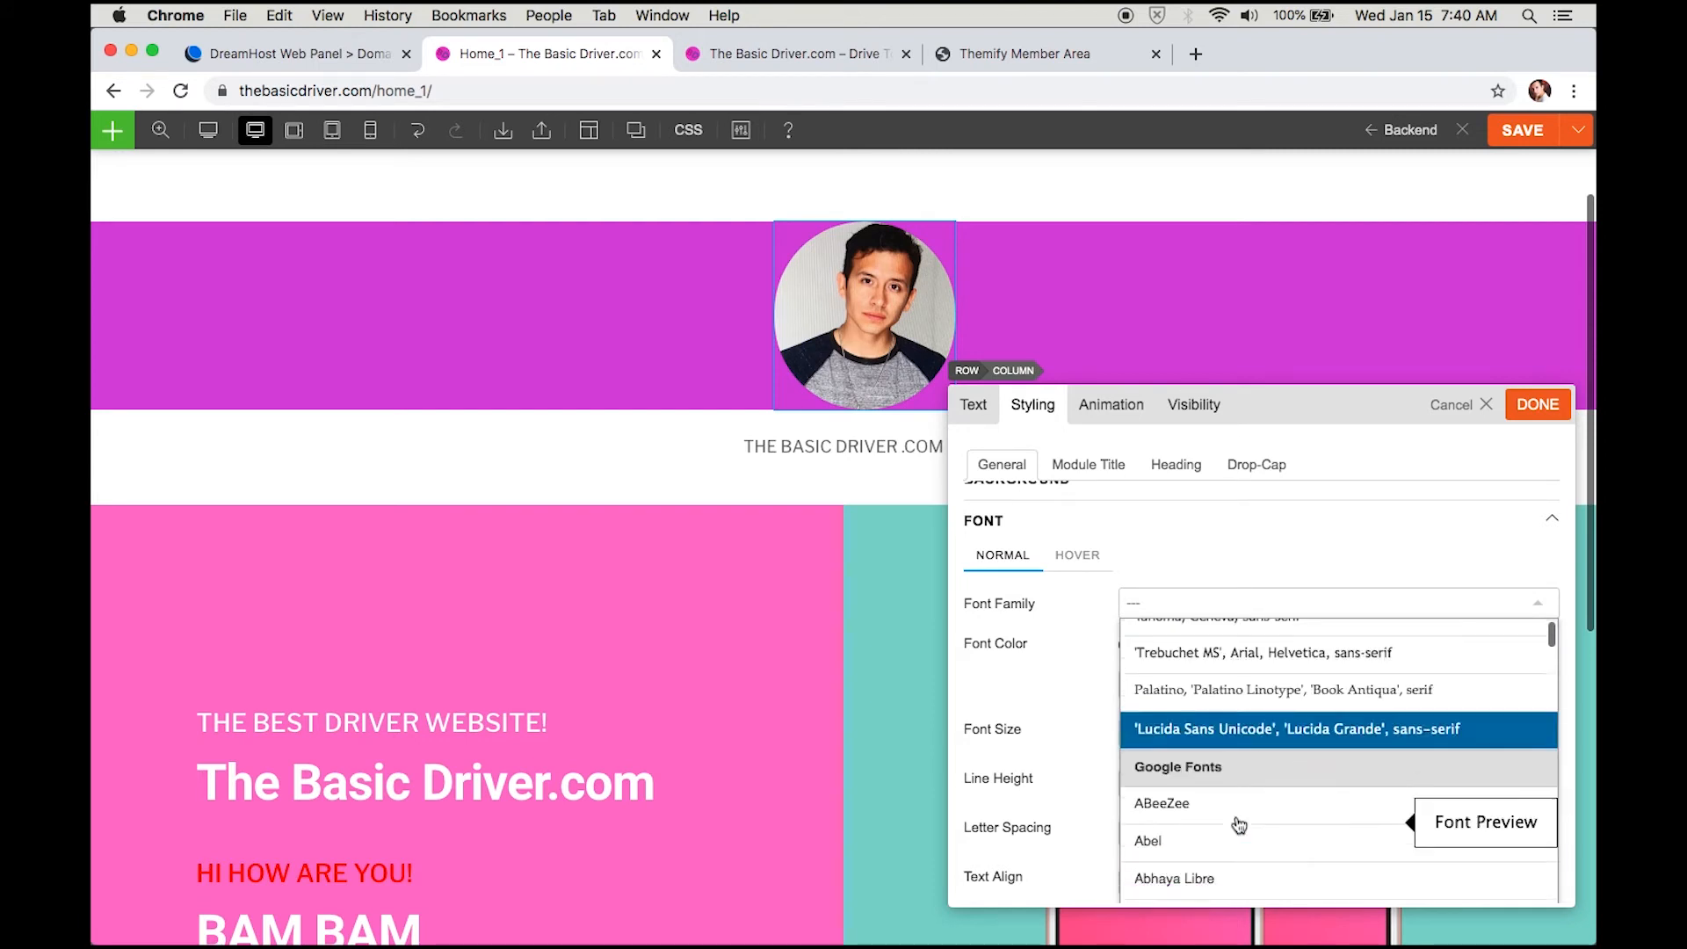
scroll(1248, 693, "down", 10)
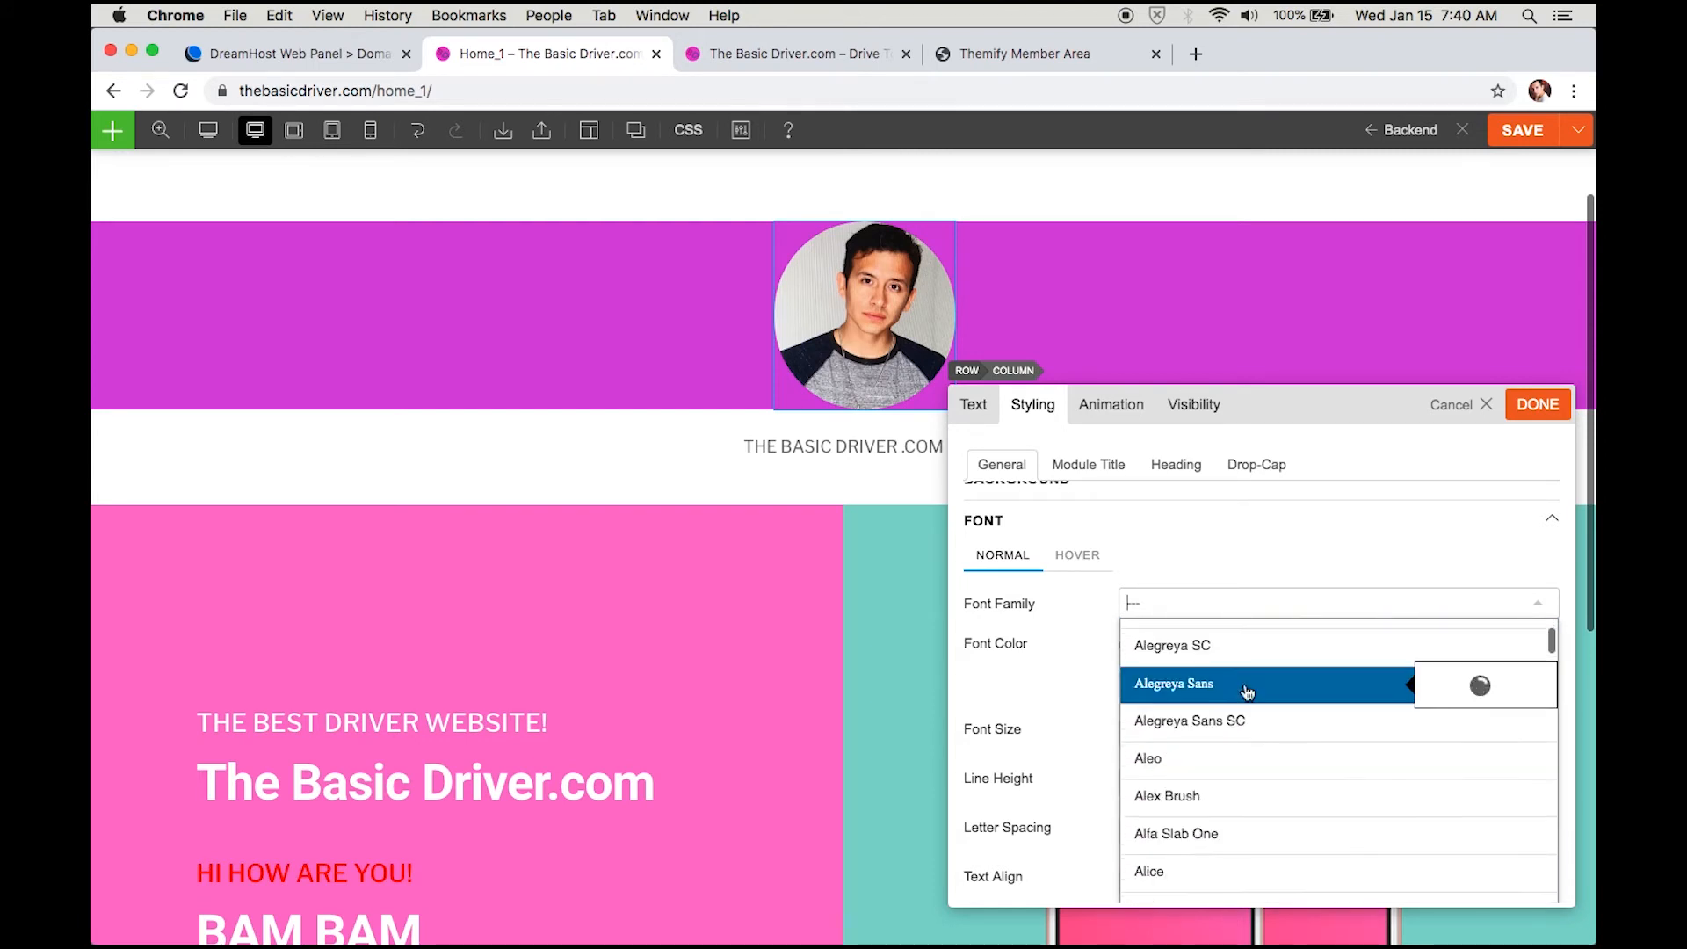
scroll(1213, 761, "down", 3)
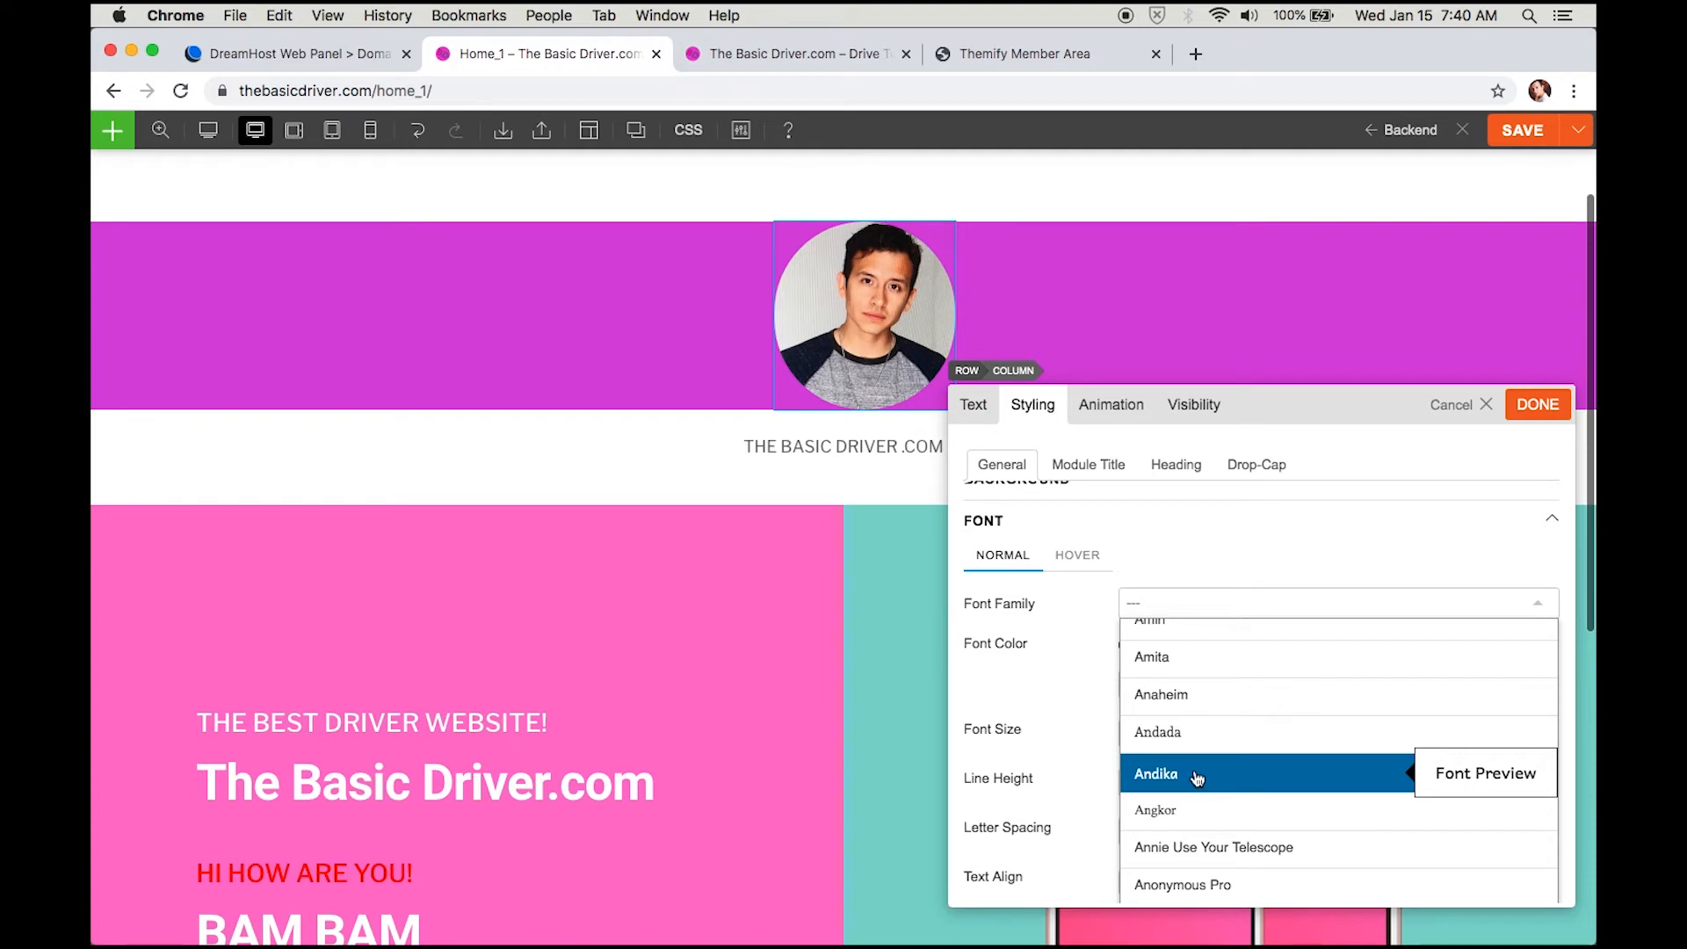
left_click(1197, 775)
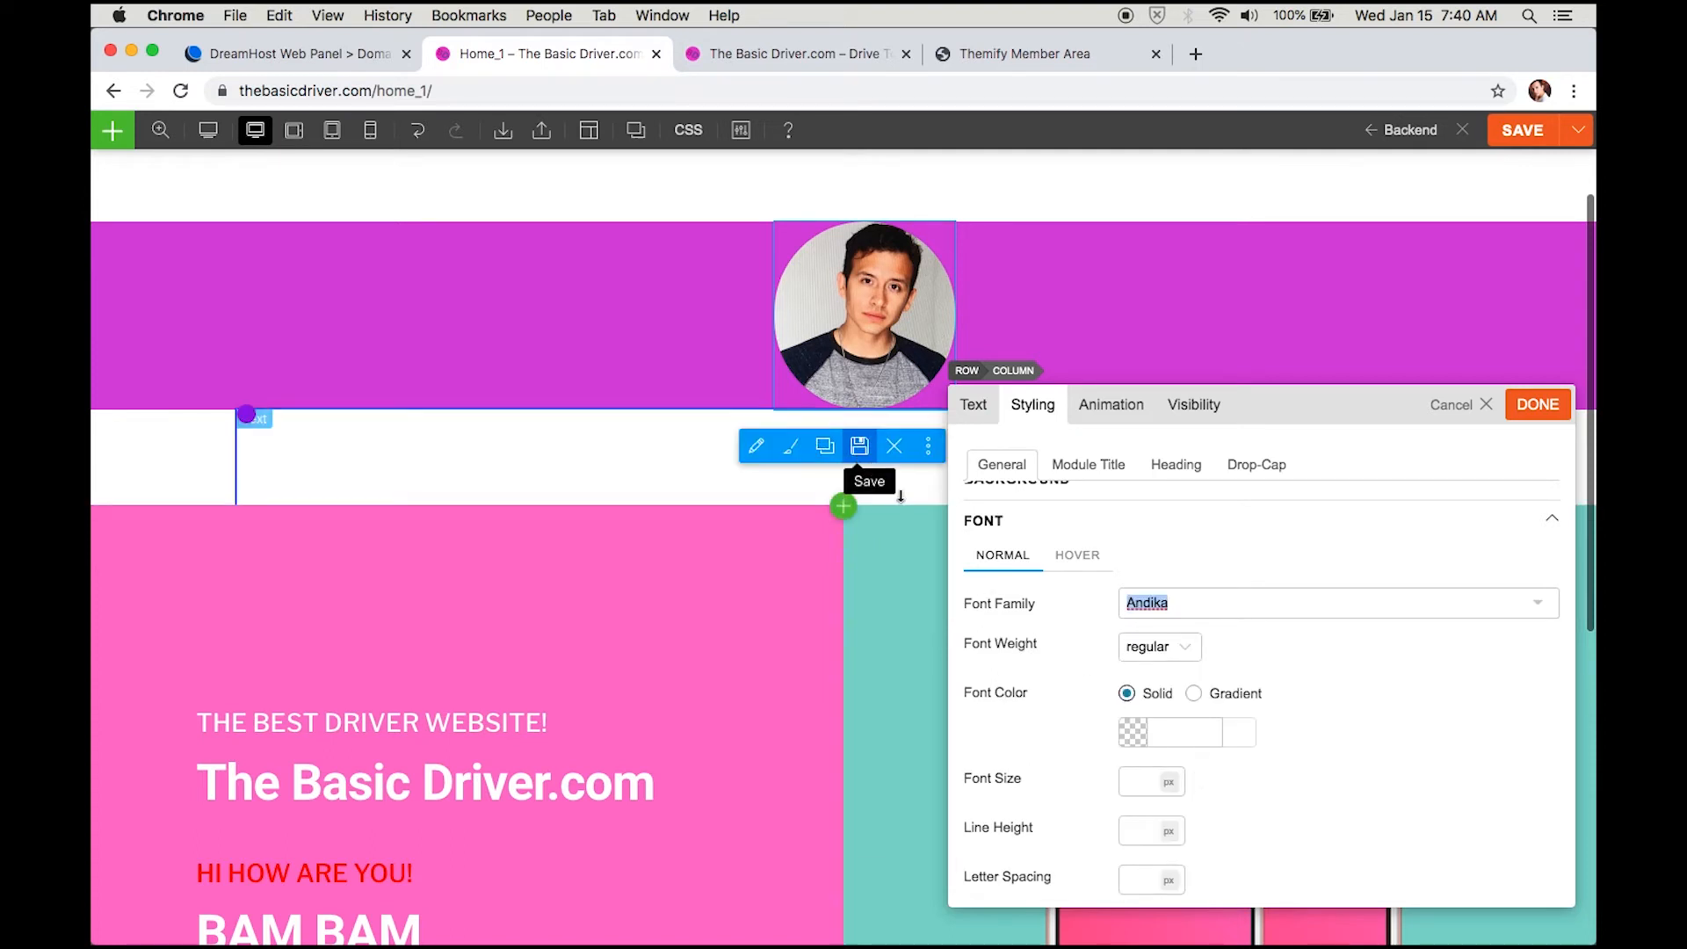
Step: Try the text at 12 px and 22 px, and set its font size to 60 px
left_click(1131, 789)
type("13")
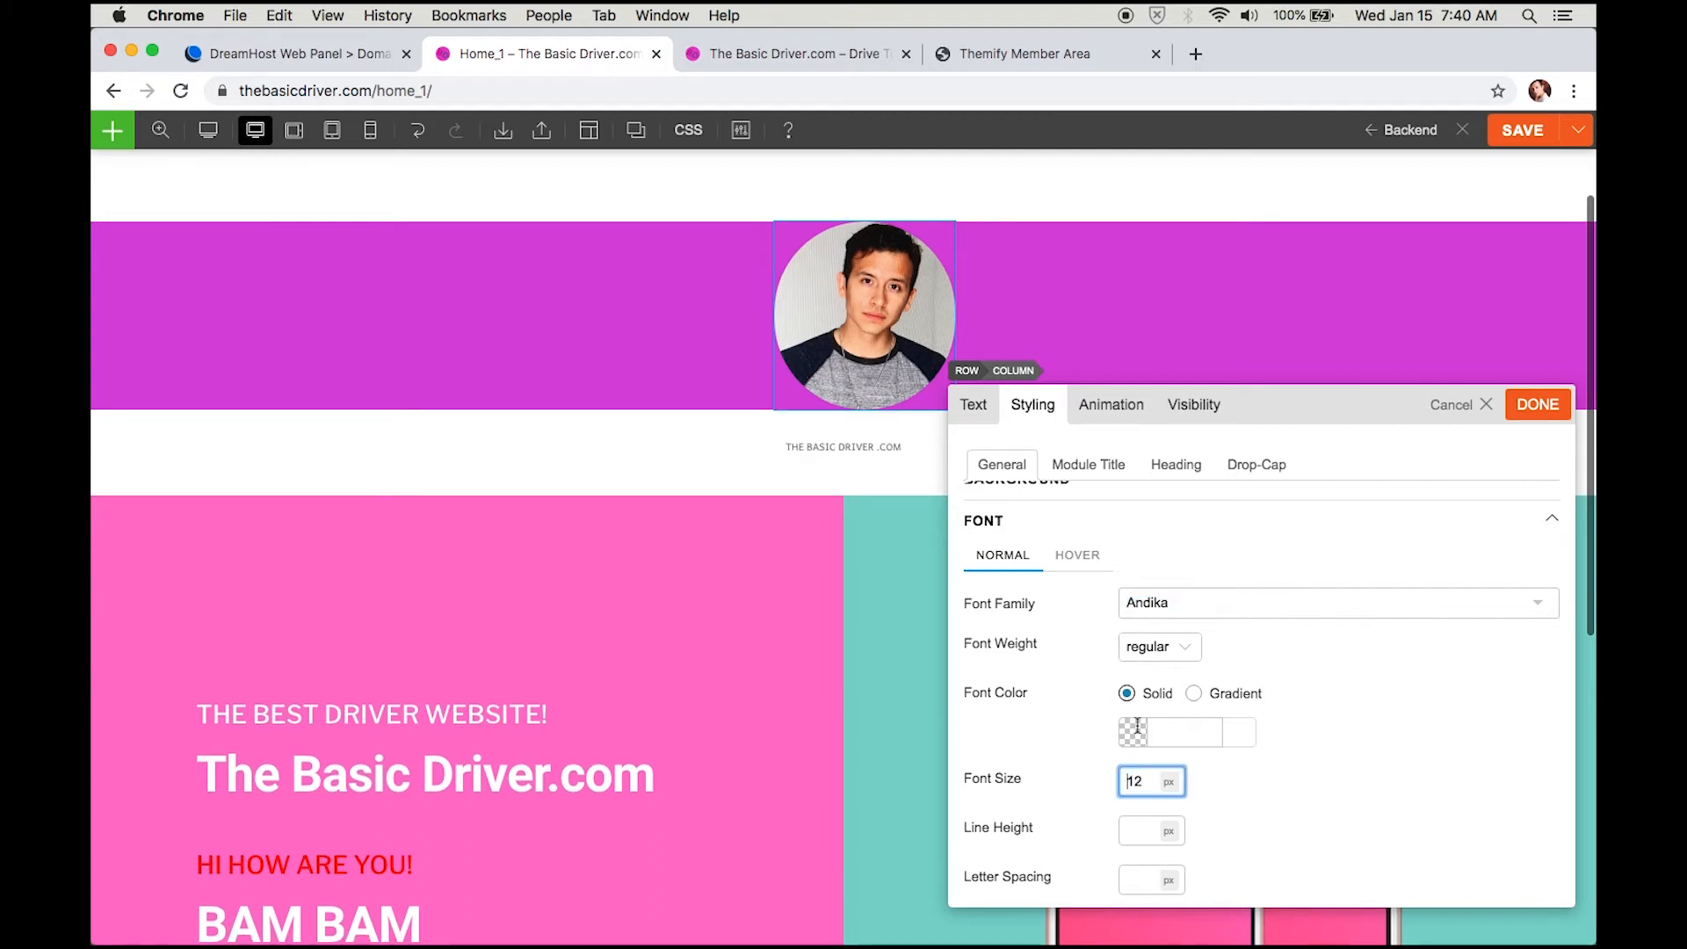
key("BackSpace")
key("BackSpace")
type("22")
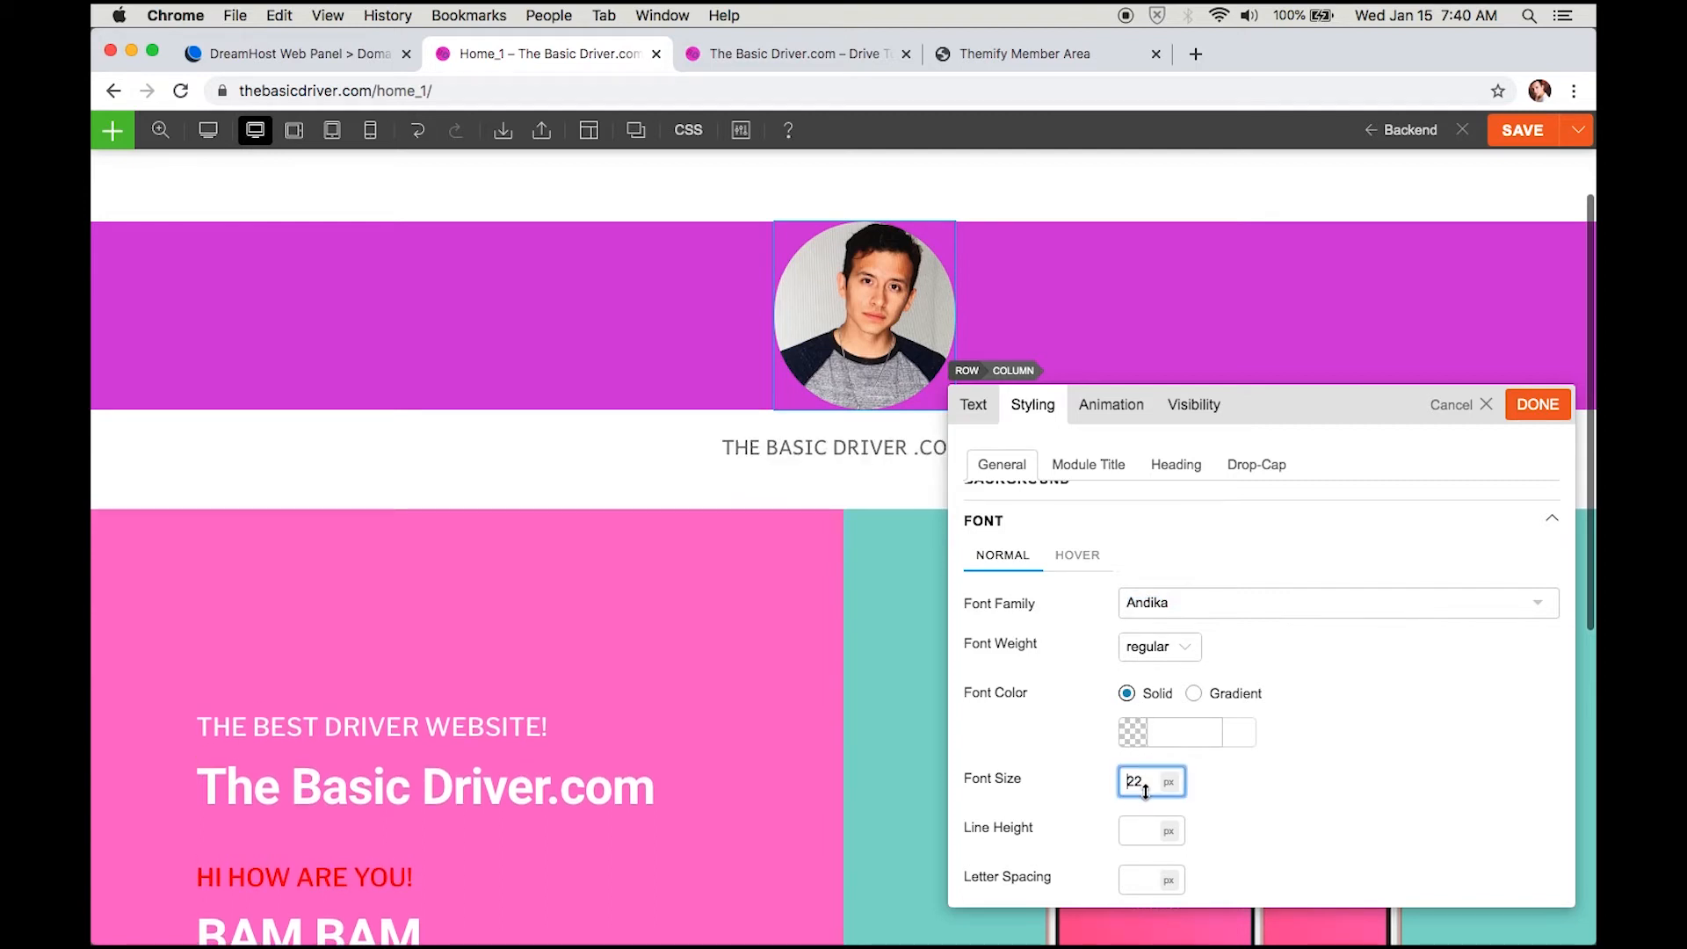
key("Down")
type("60")
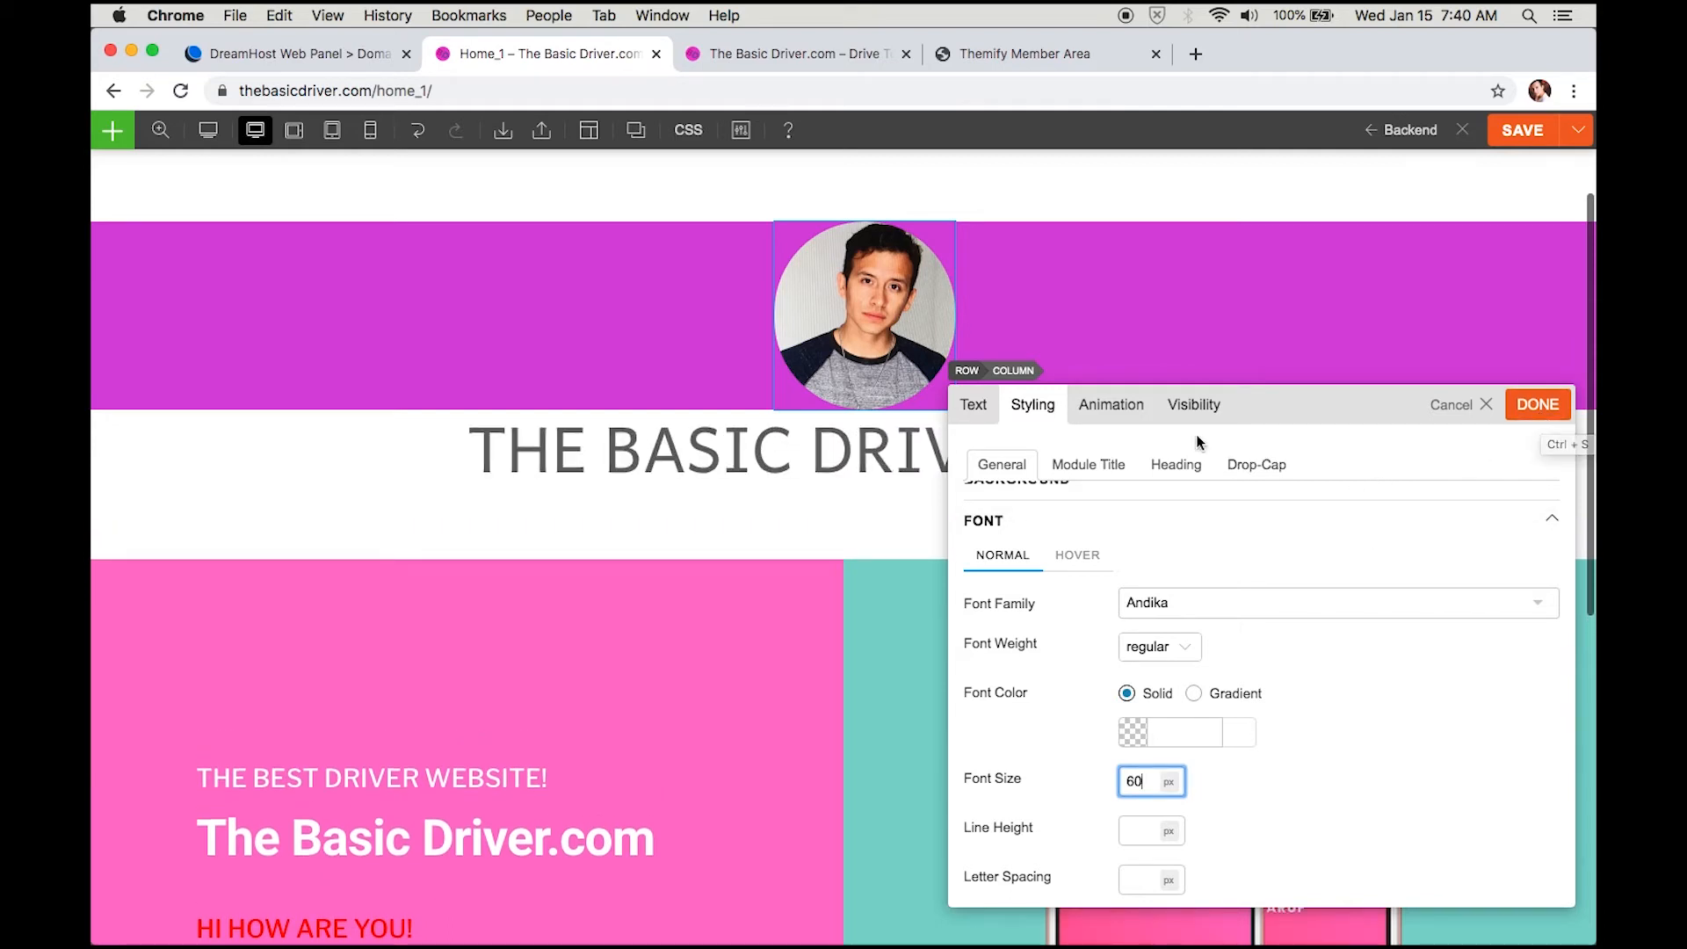
Step: Move the text module's settings panel clear of the site-name text and check the module's text content
left_click_drag(1318, 406, 1202, 535)
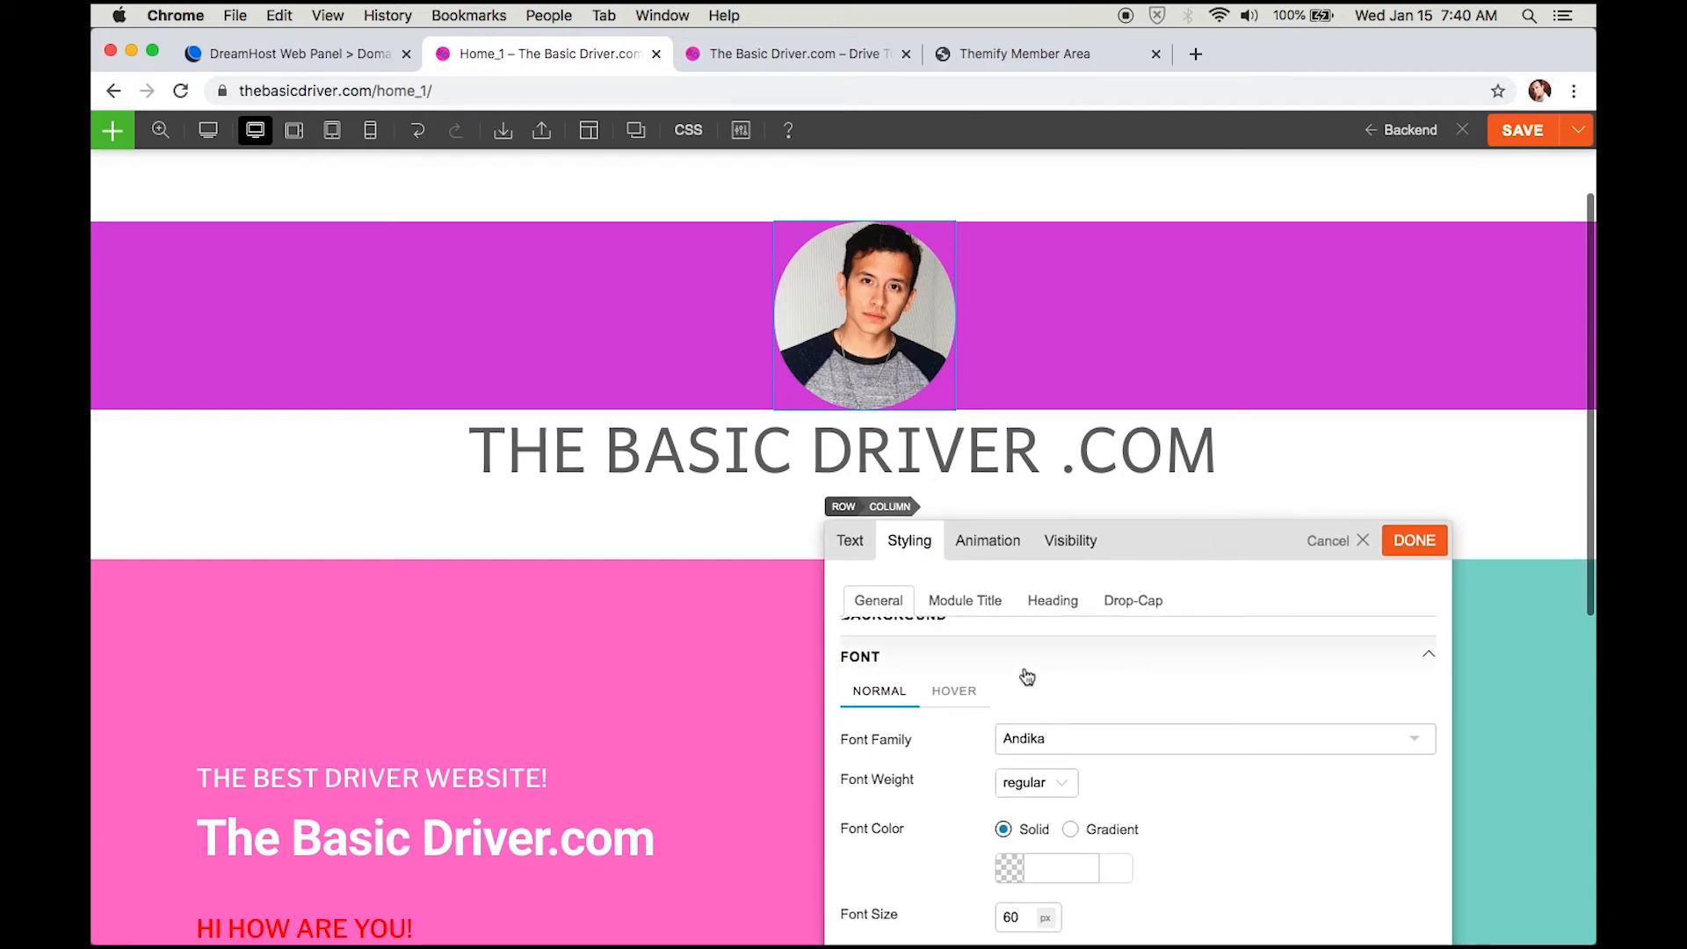
left_click(866, 551)
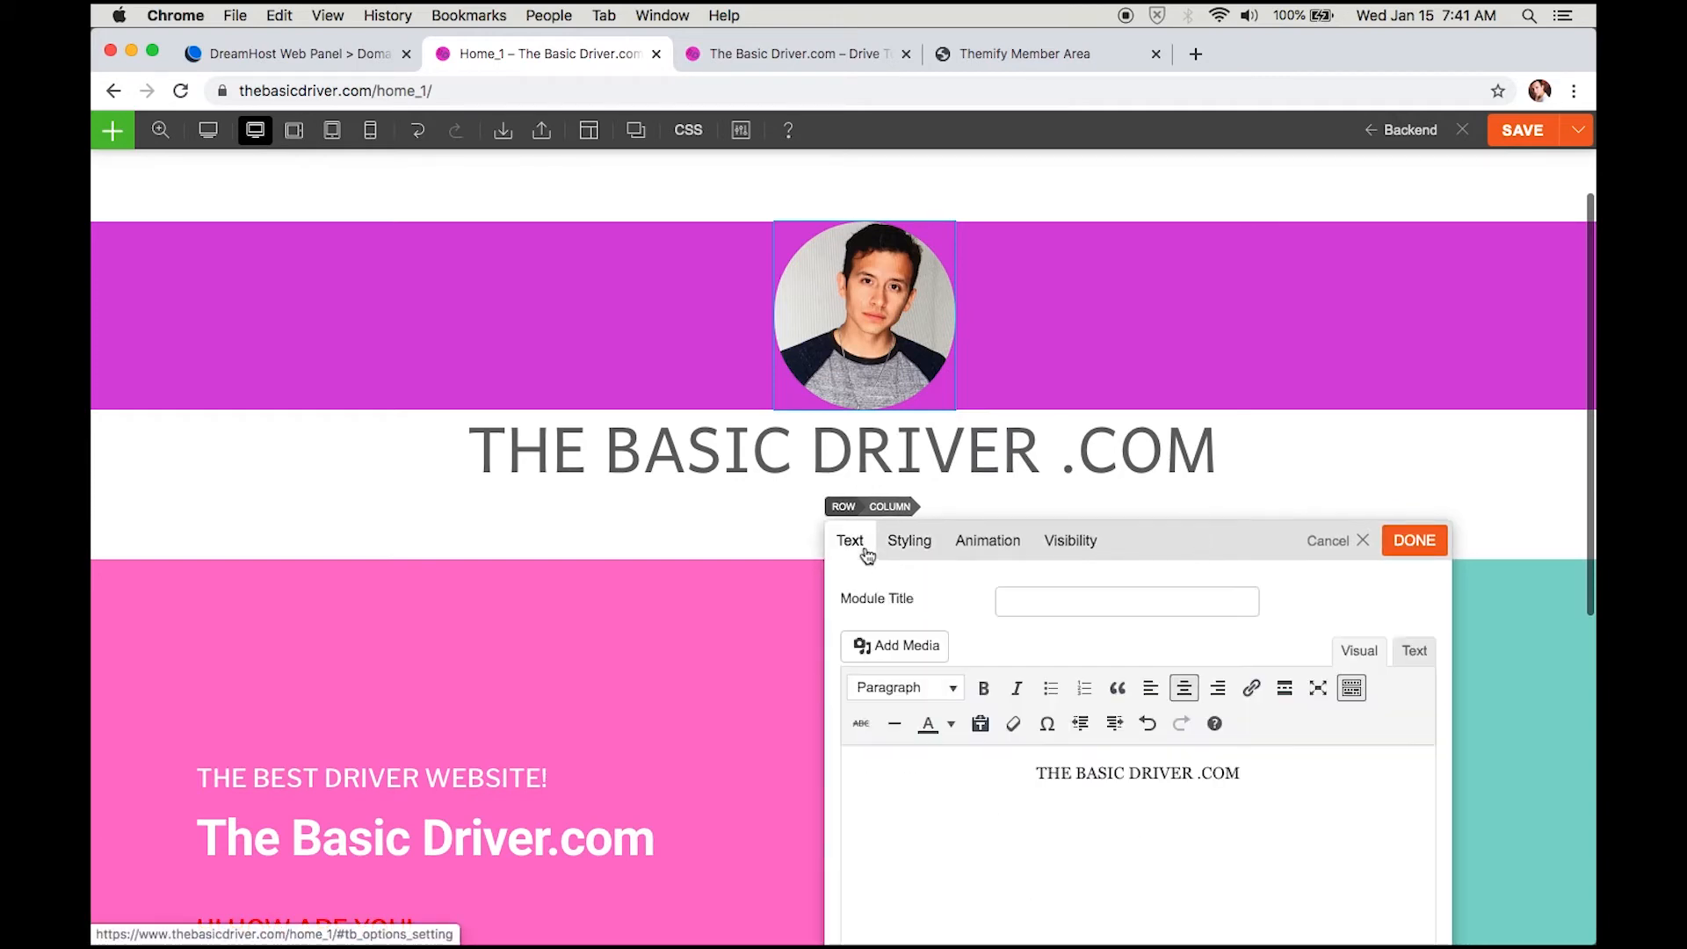
left_click(919, 540)
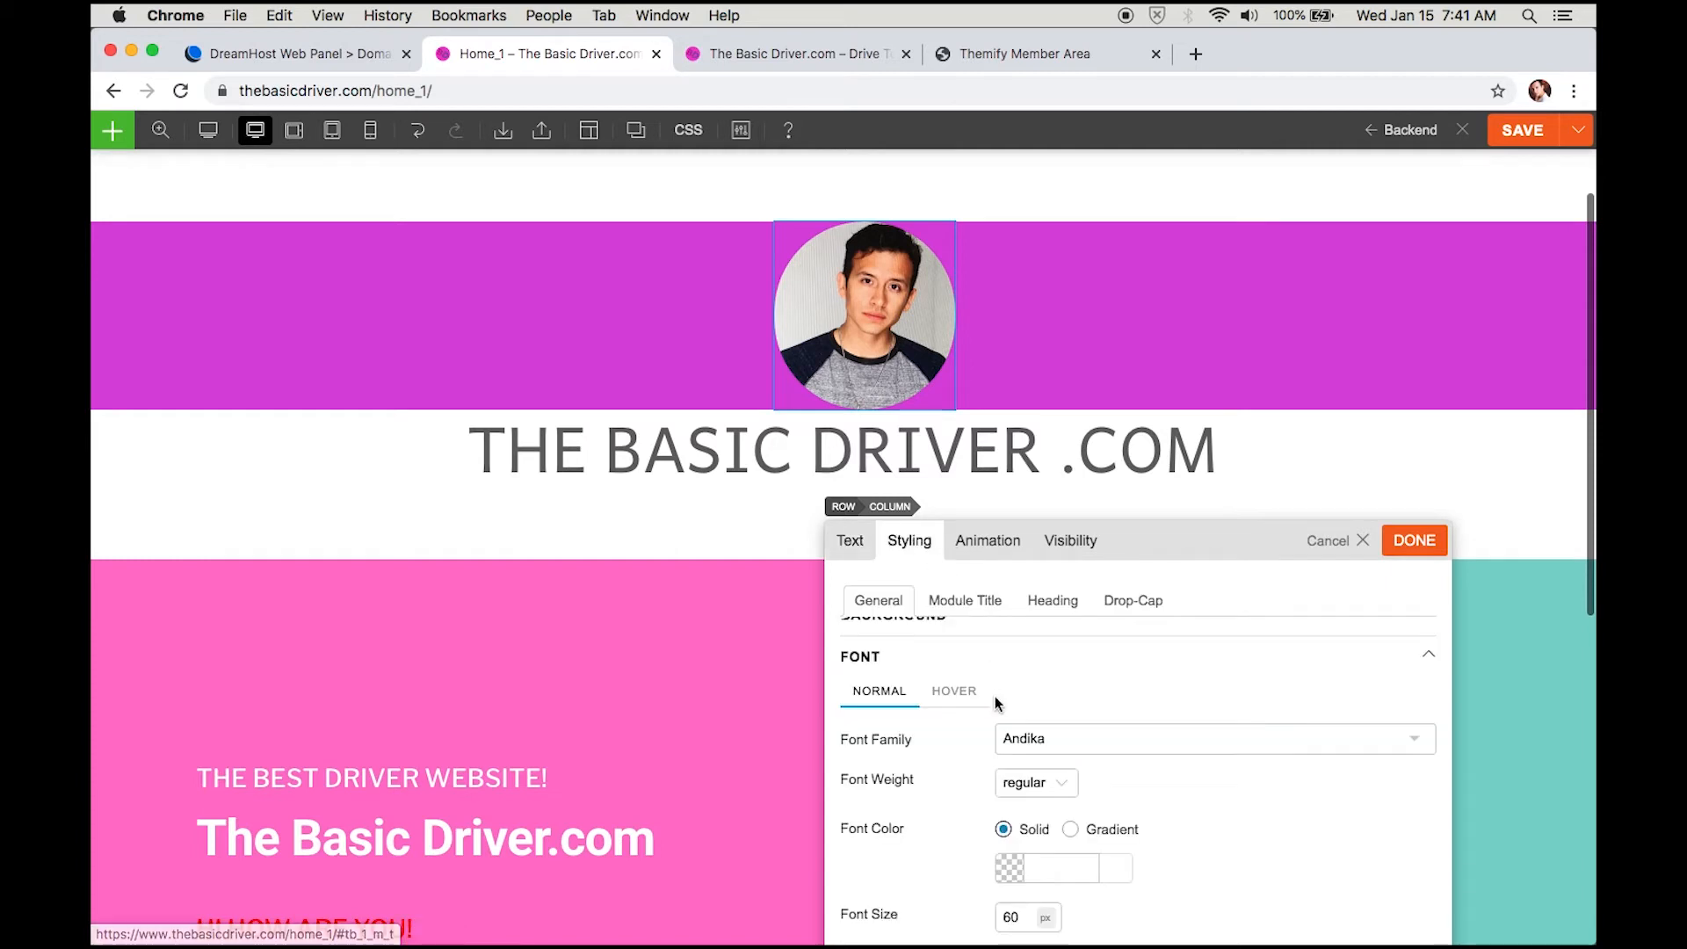
Step: Set the text module's top padding to 52 px in its general styling
scroll(945, 650, "up", 2)
scroll(942, 756, "down", 5)
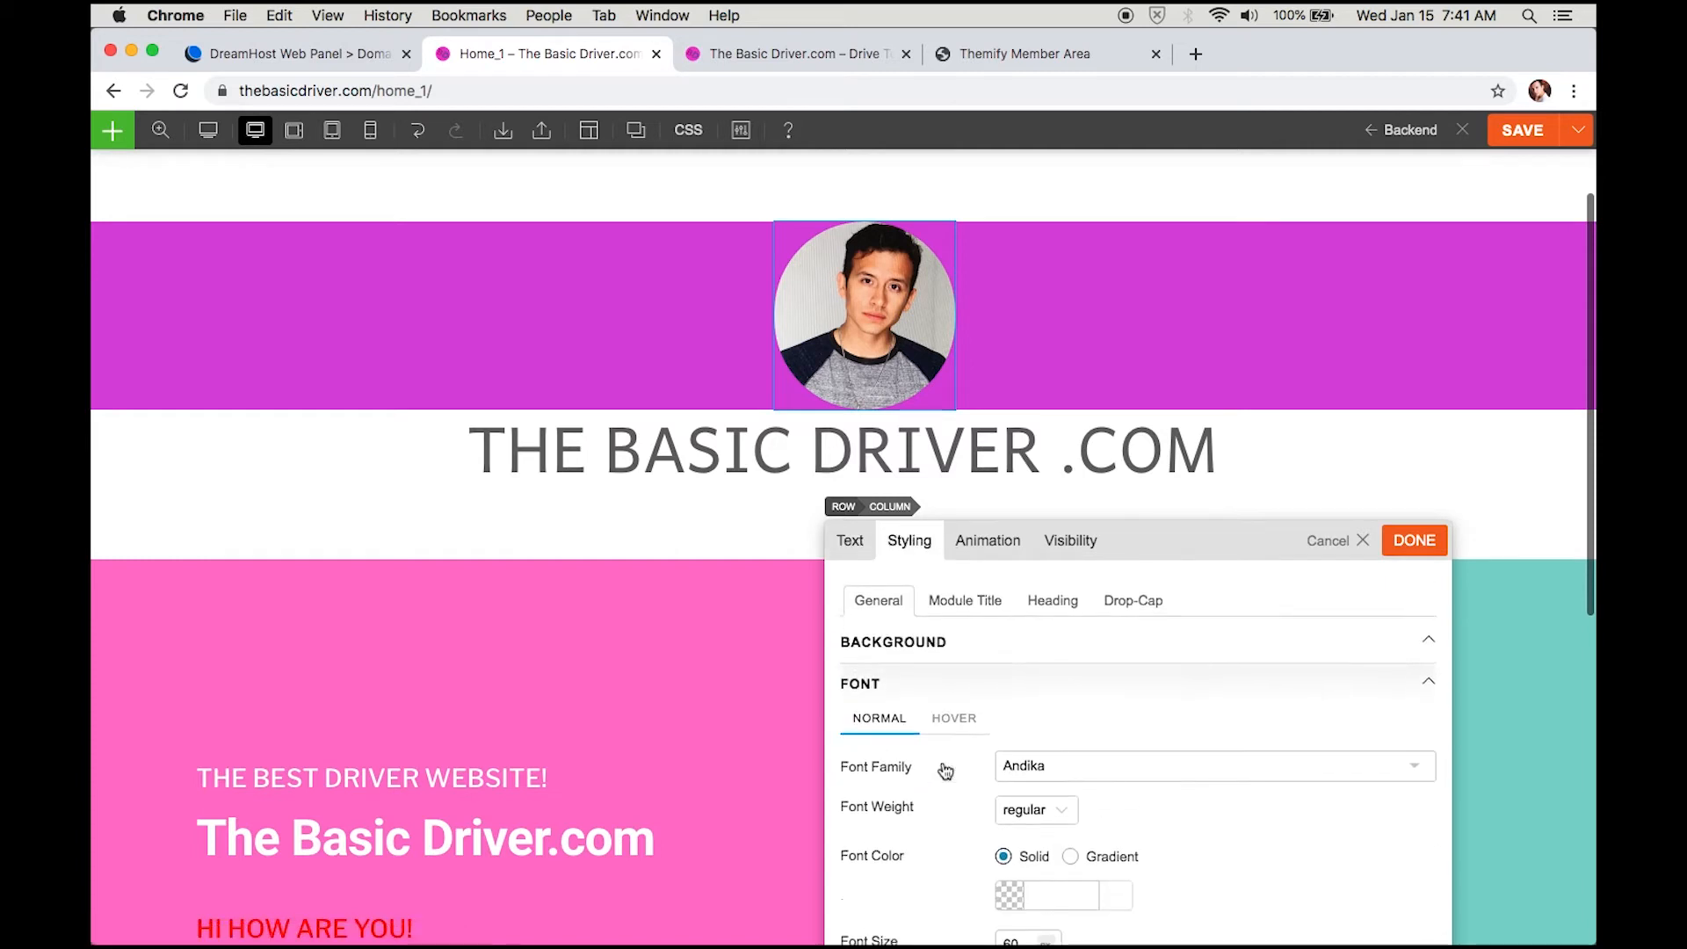
scroll(945, 772, "down", 4)
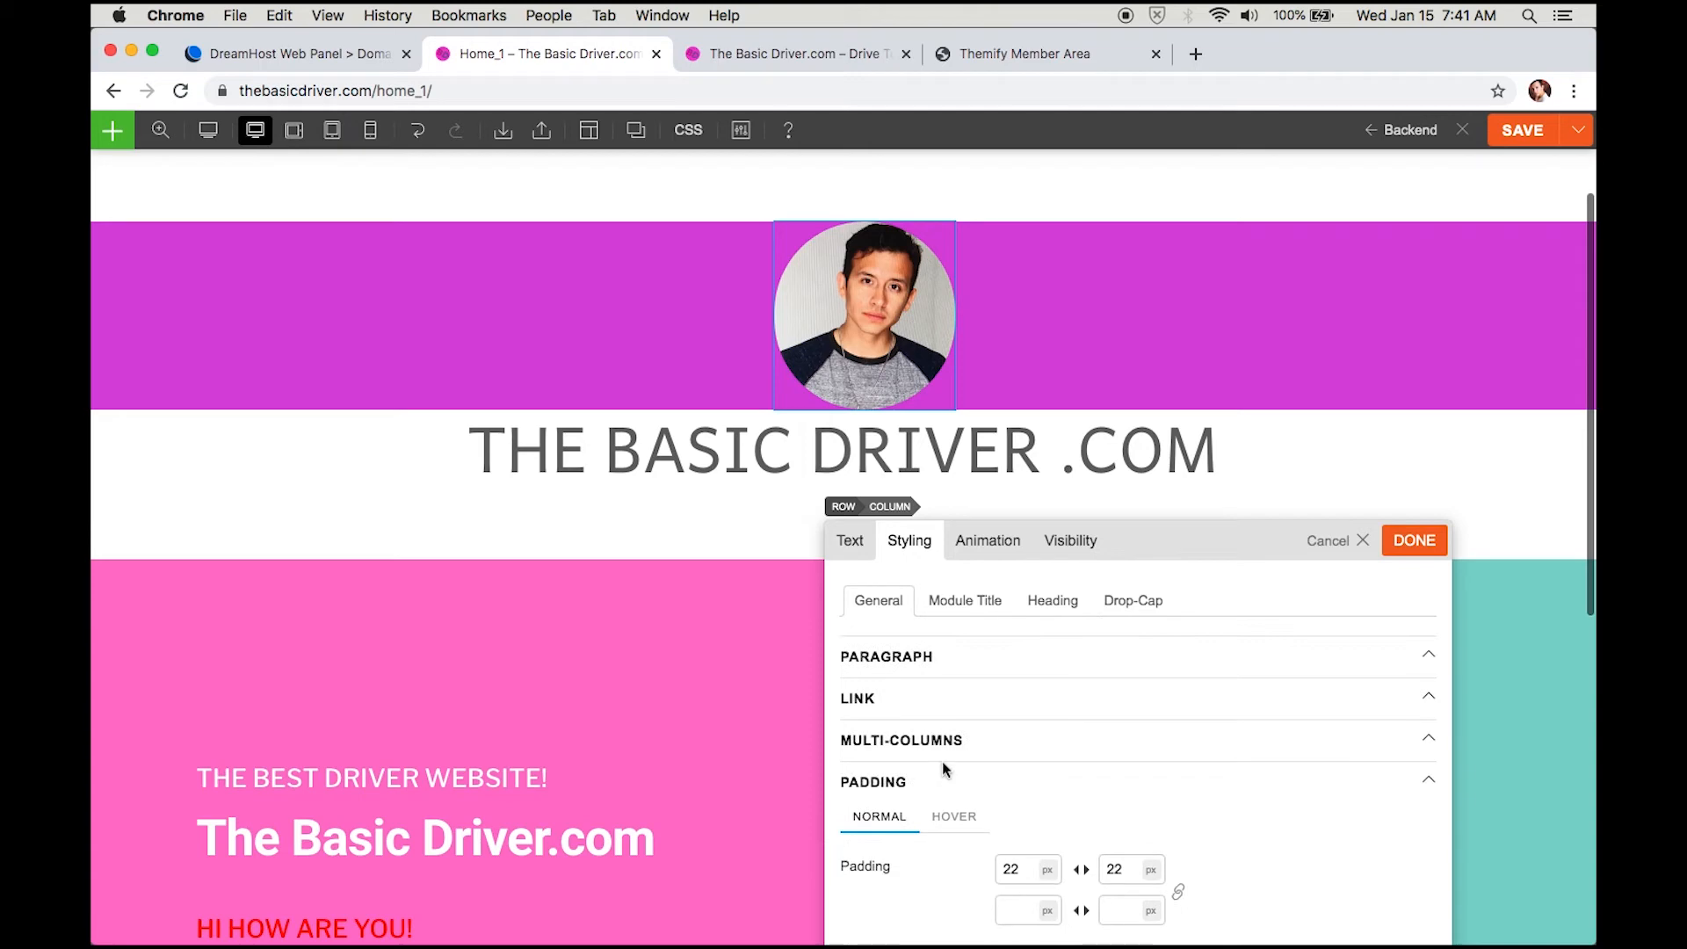
left_click(946, 780)
scroll(958, 782, "down", 1)
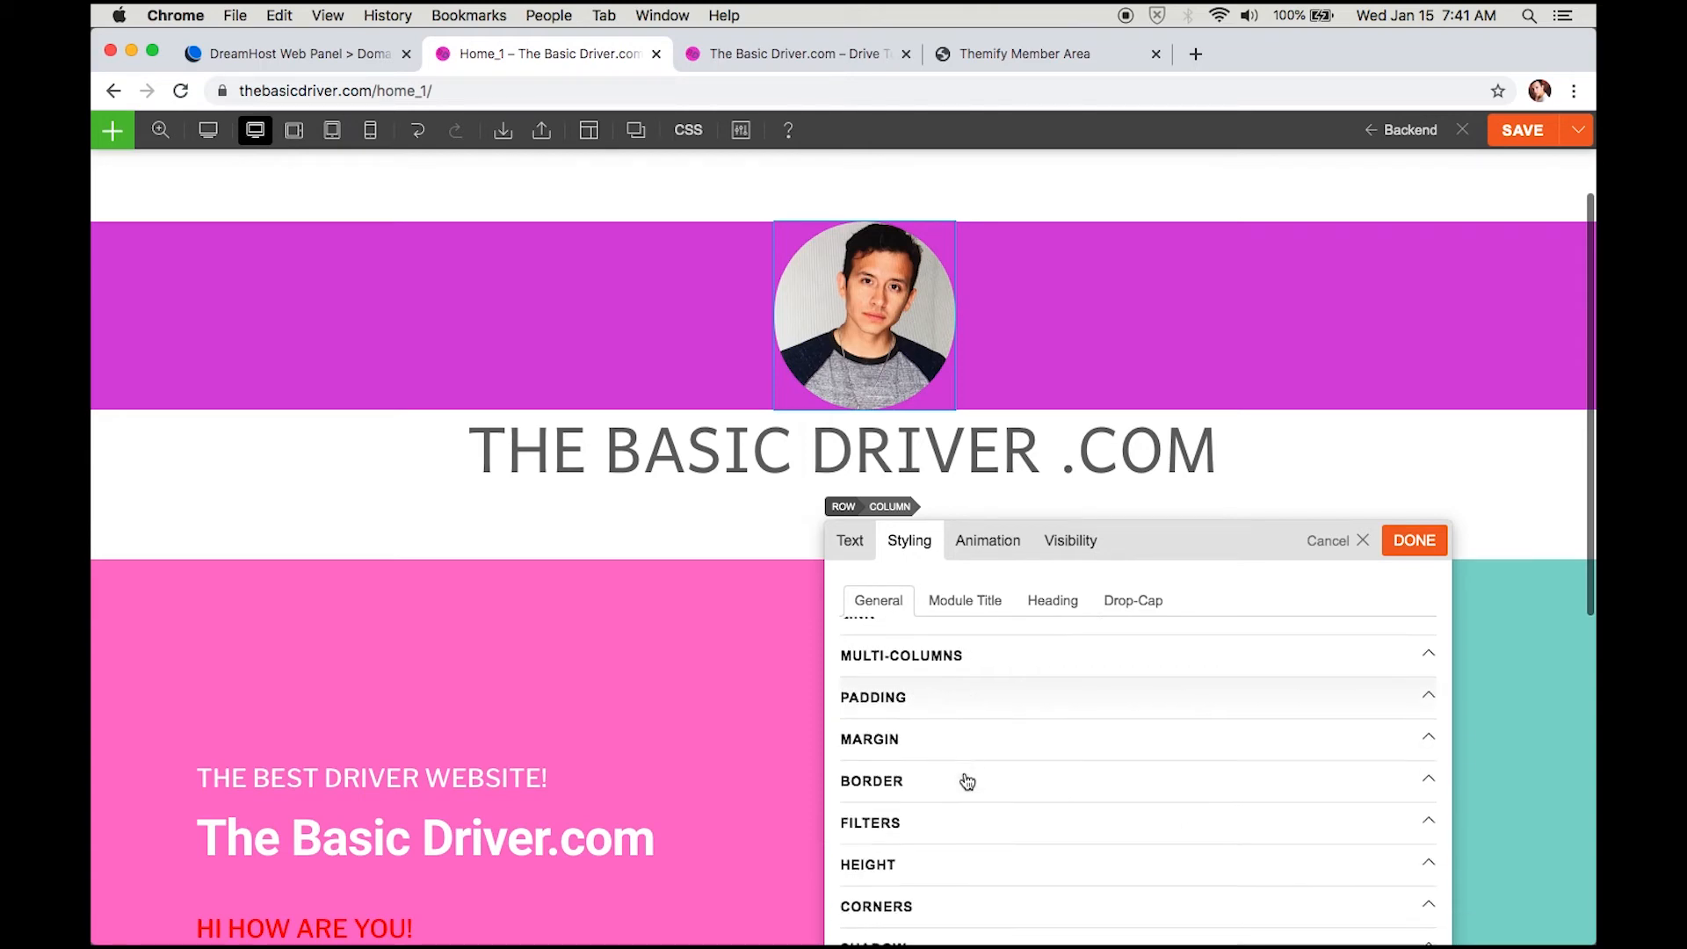
left_click(966, 756)
scroll(993, 747, "down", 2)
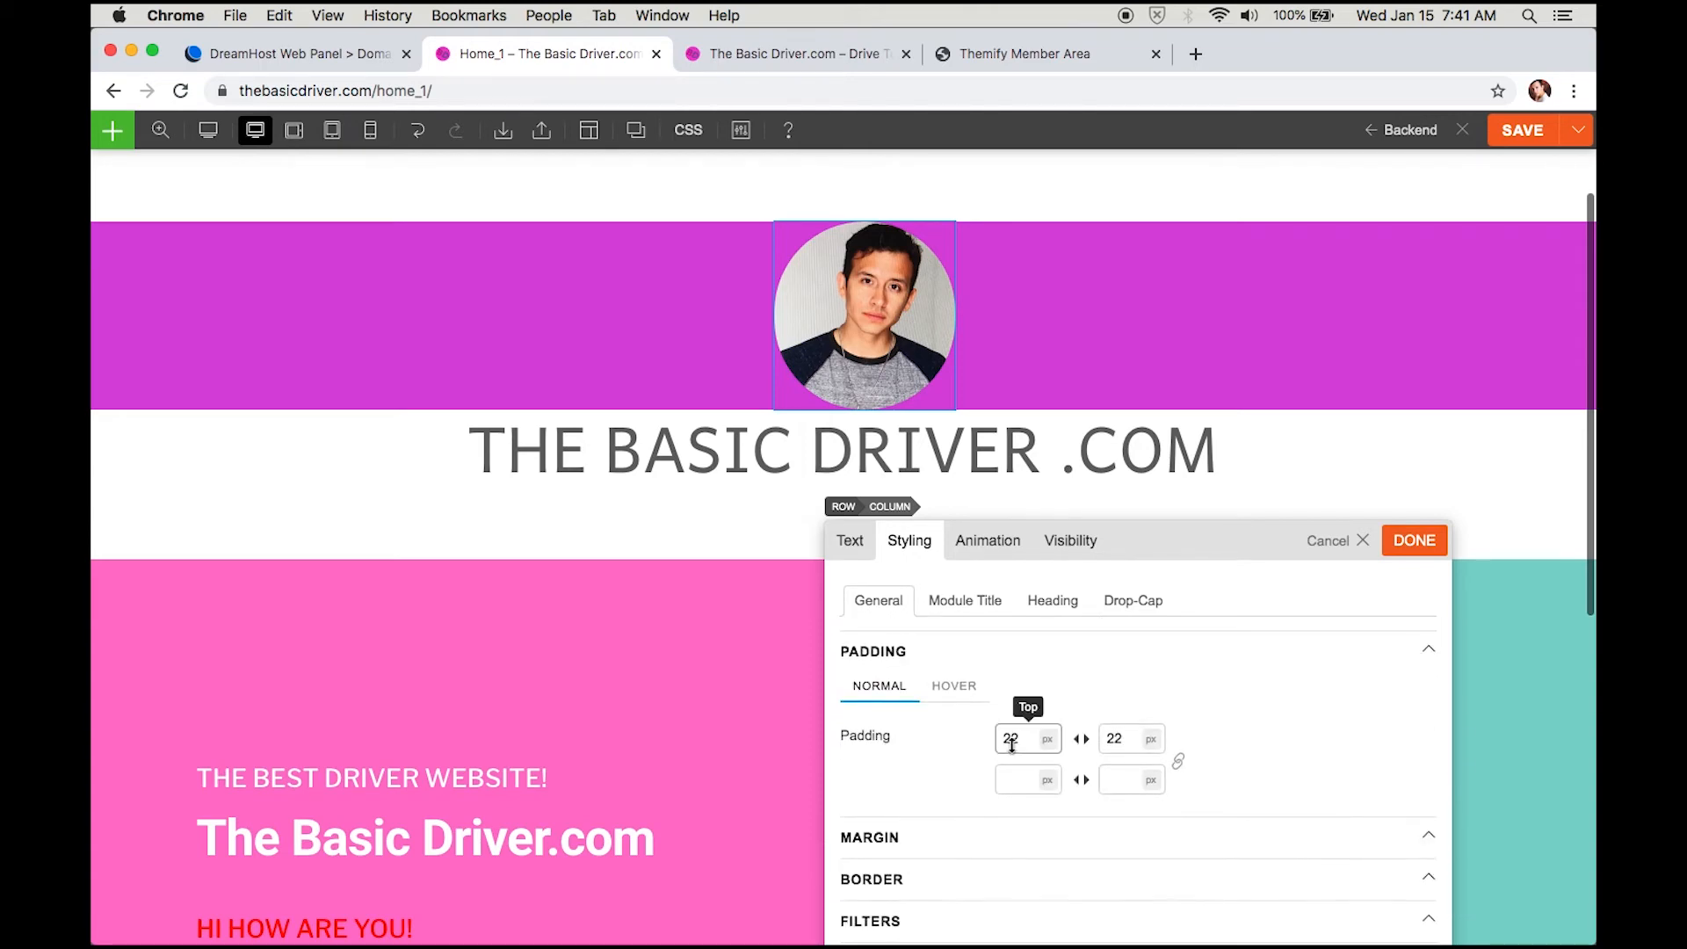
left_click(1016, 743)
key("Up")
key("Up")
key("Up")
key("Up")
key("Up")
key("Up")
key("Up")
key("Up")
key("Up")
key("Up")
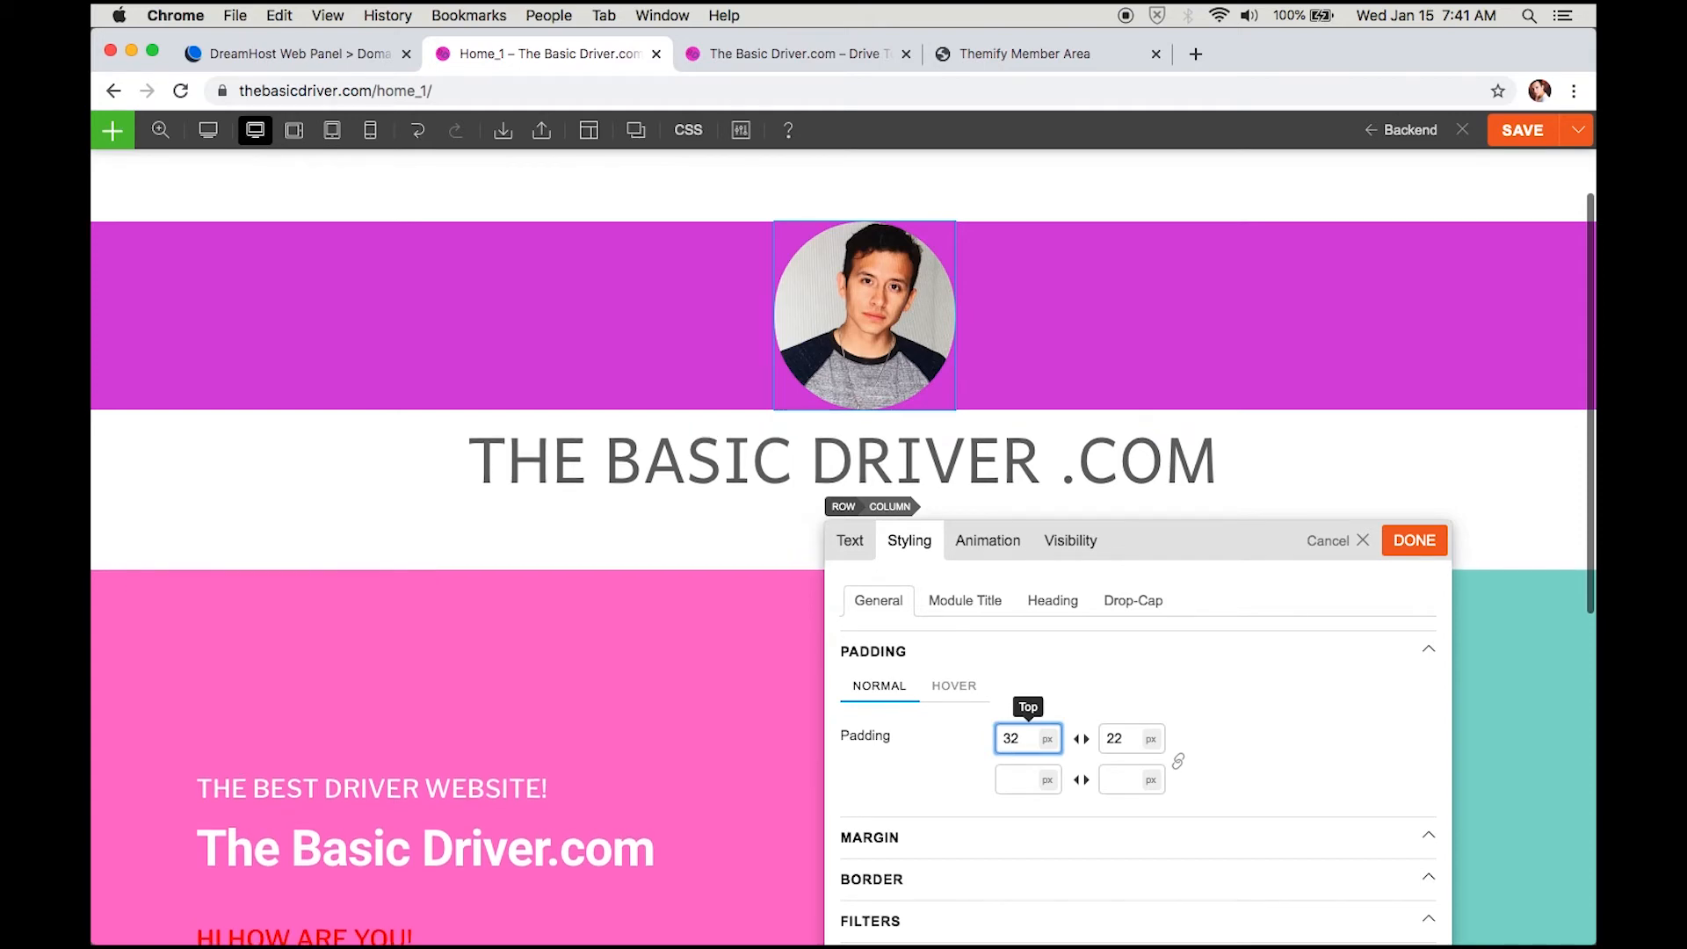
key("Up")
key("Up")
key("Up")
key("Up")
key("Up")
key("Up")
key("Up")
key("Up")
key("Up")
key("Up")
key("Up")
key("Up")
key("Up")
key("Up")
key("Up")
key("Up")
key("Up")
key("Up")
key("Up")
key("Up")
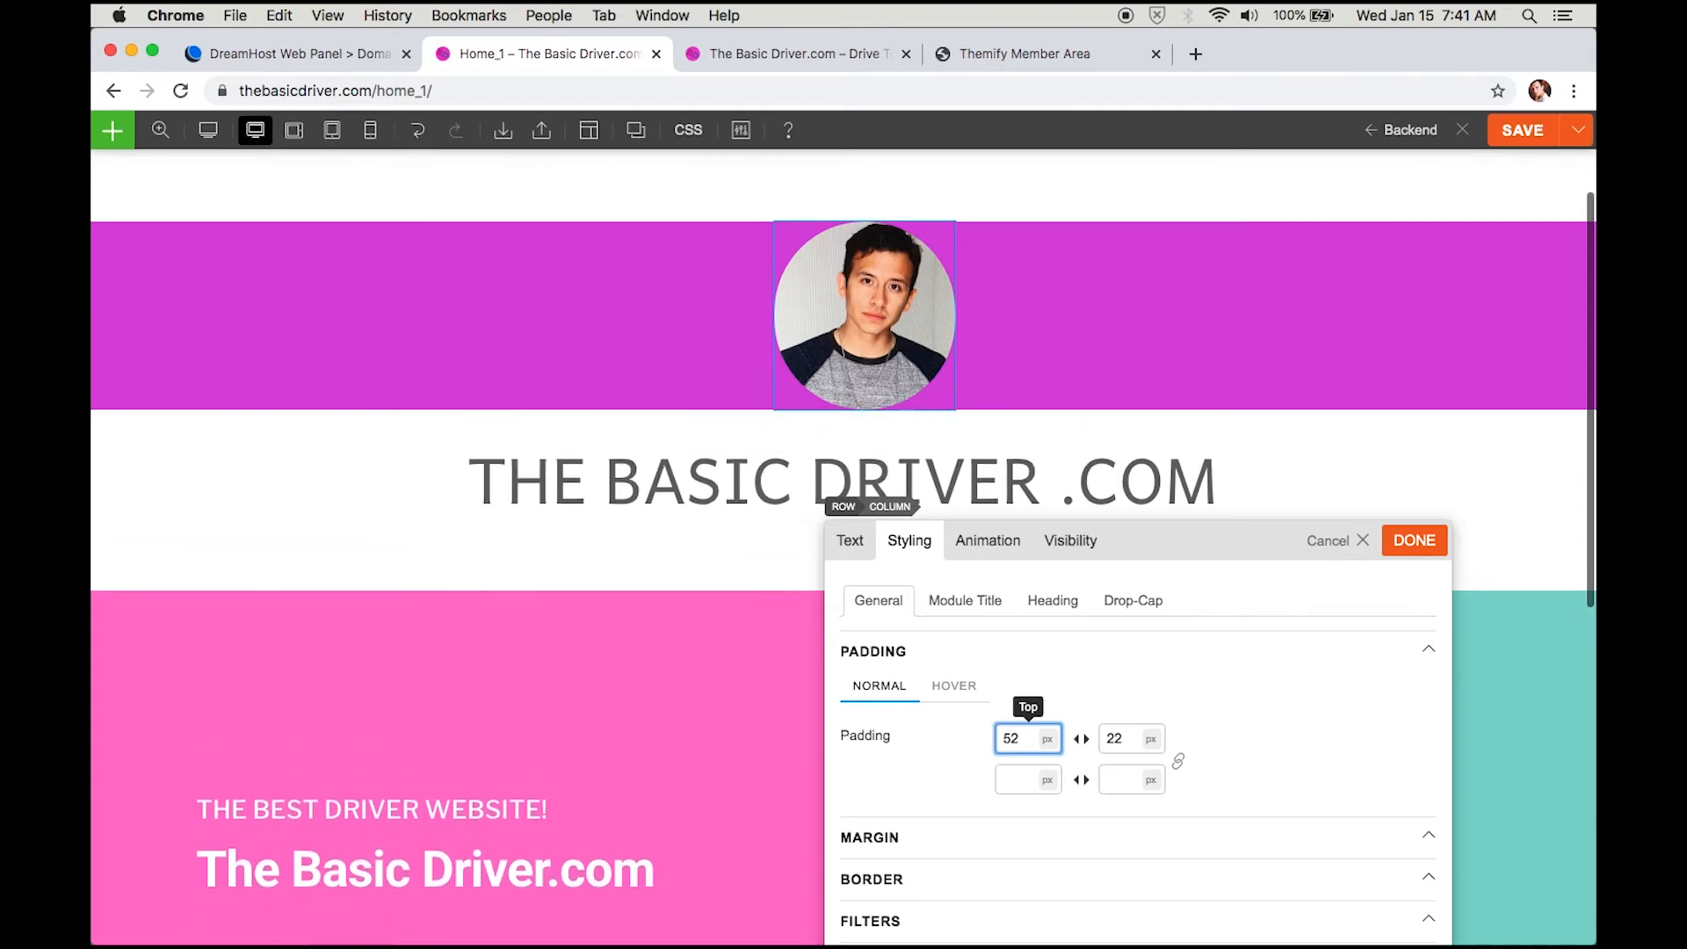
Step: Set the text module's bottom padding to 10 px after trying 15 px, and save the page
left_click(1117, 737)
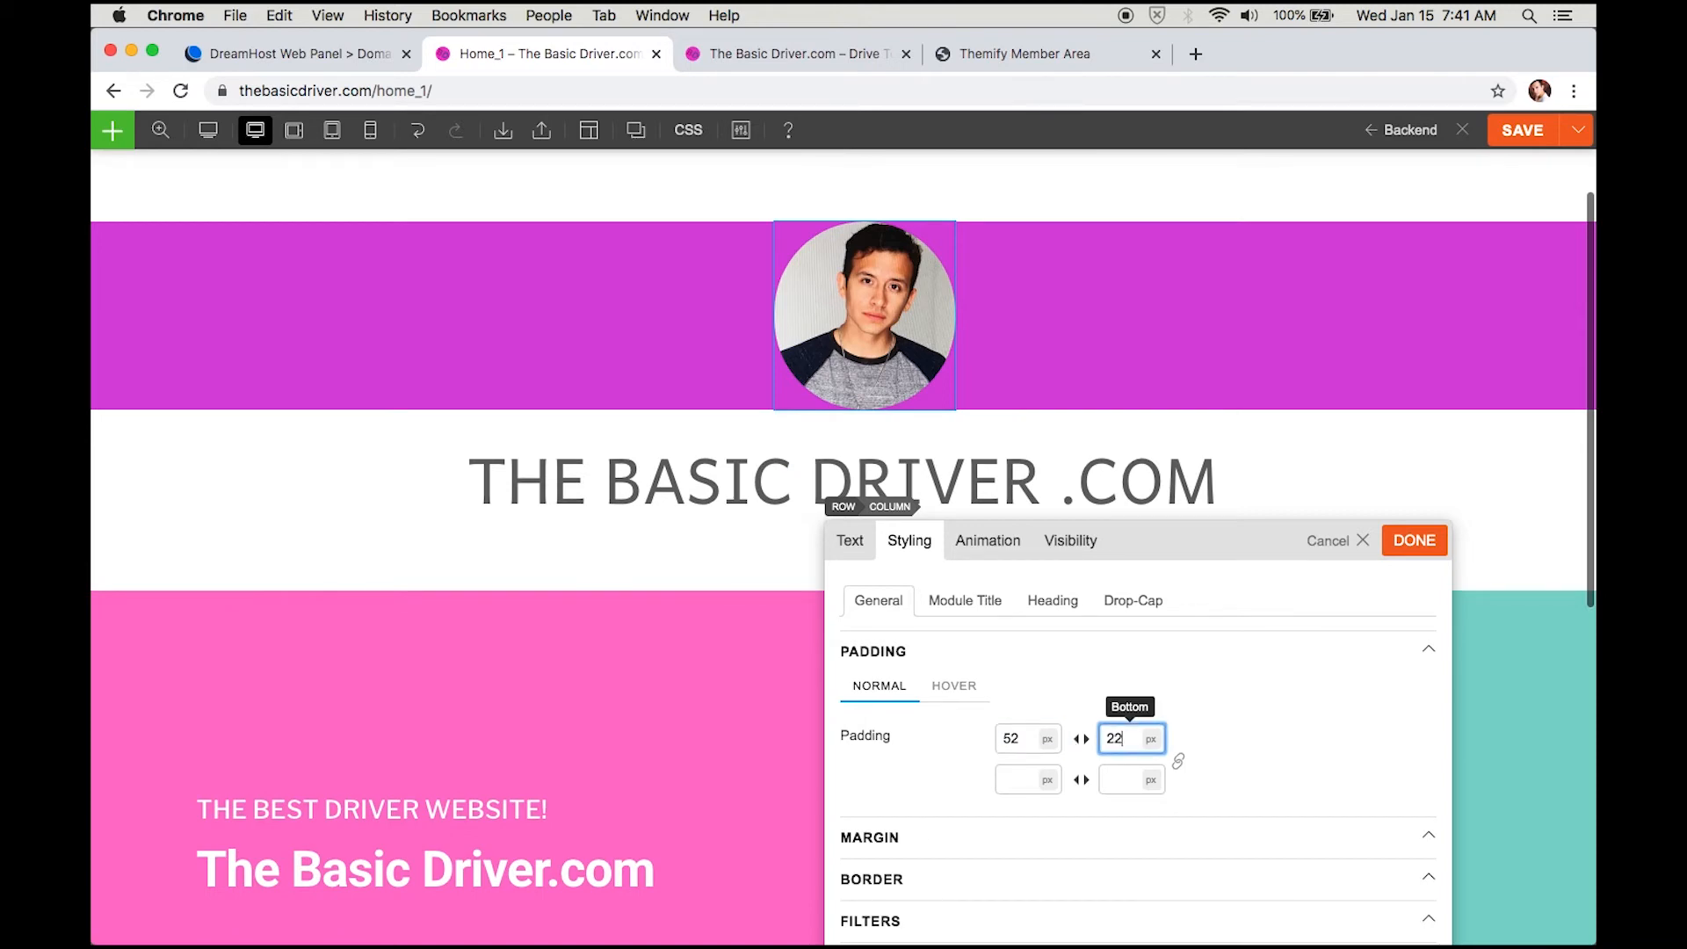
key("BackSpace")
key("BackSpace")
type("15")
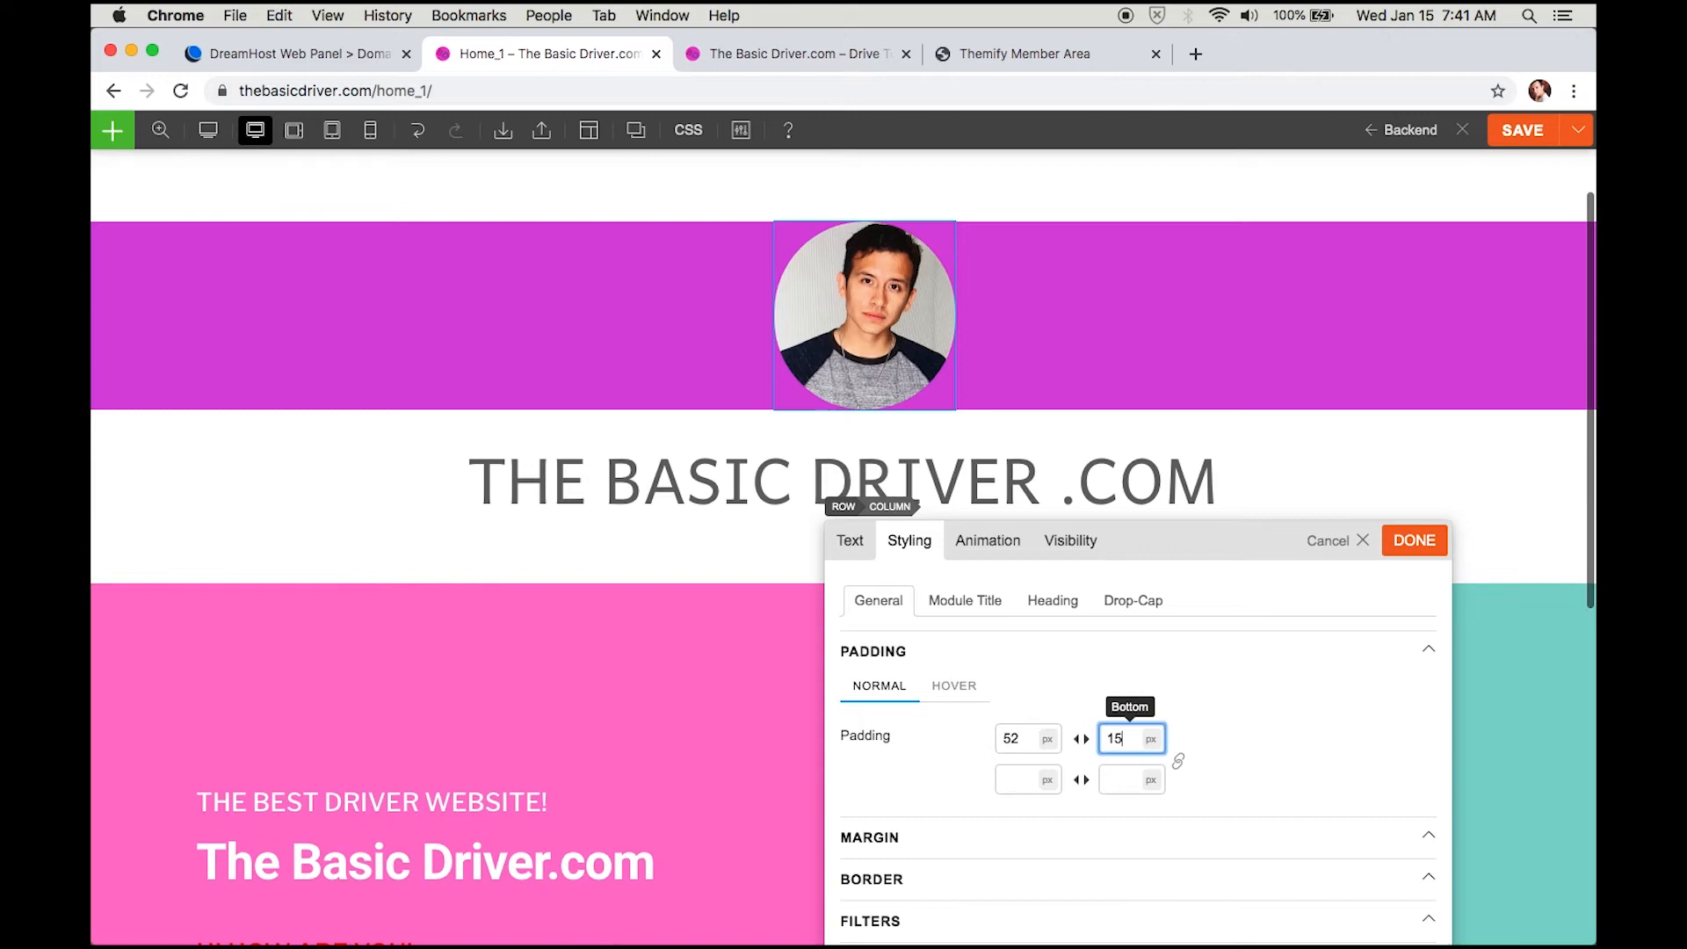
key("BackSpace")
type("0")
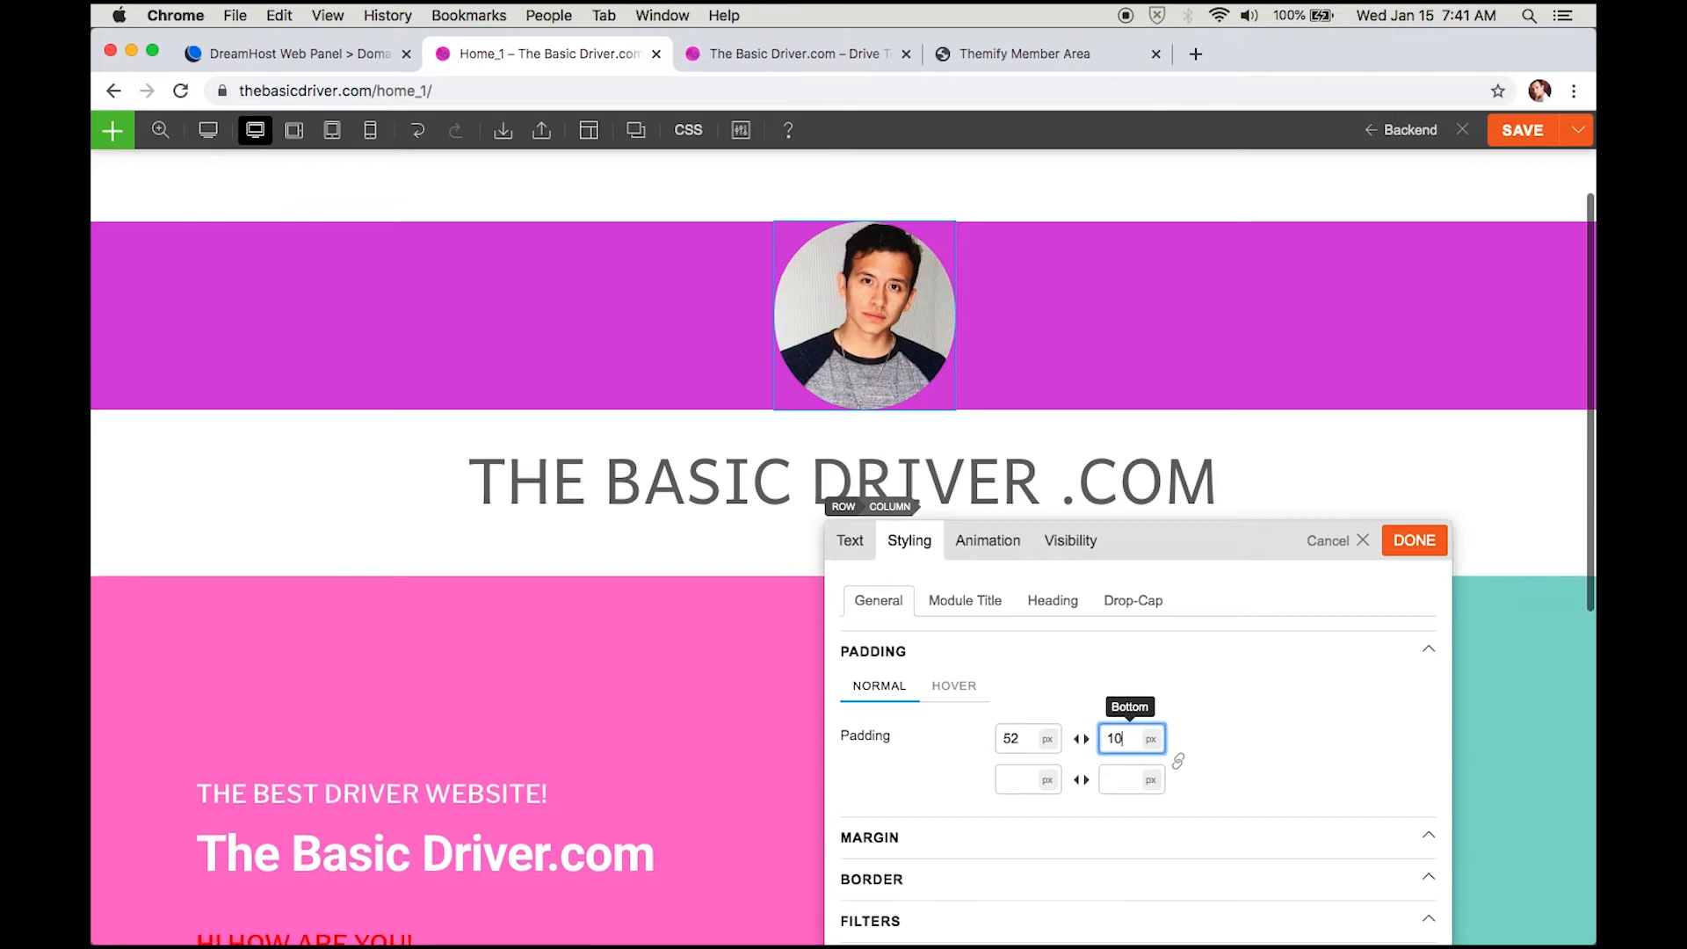
left_click(1415, 545)
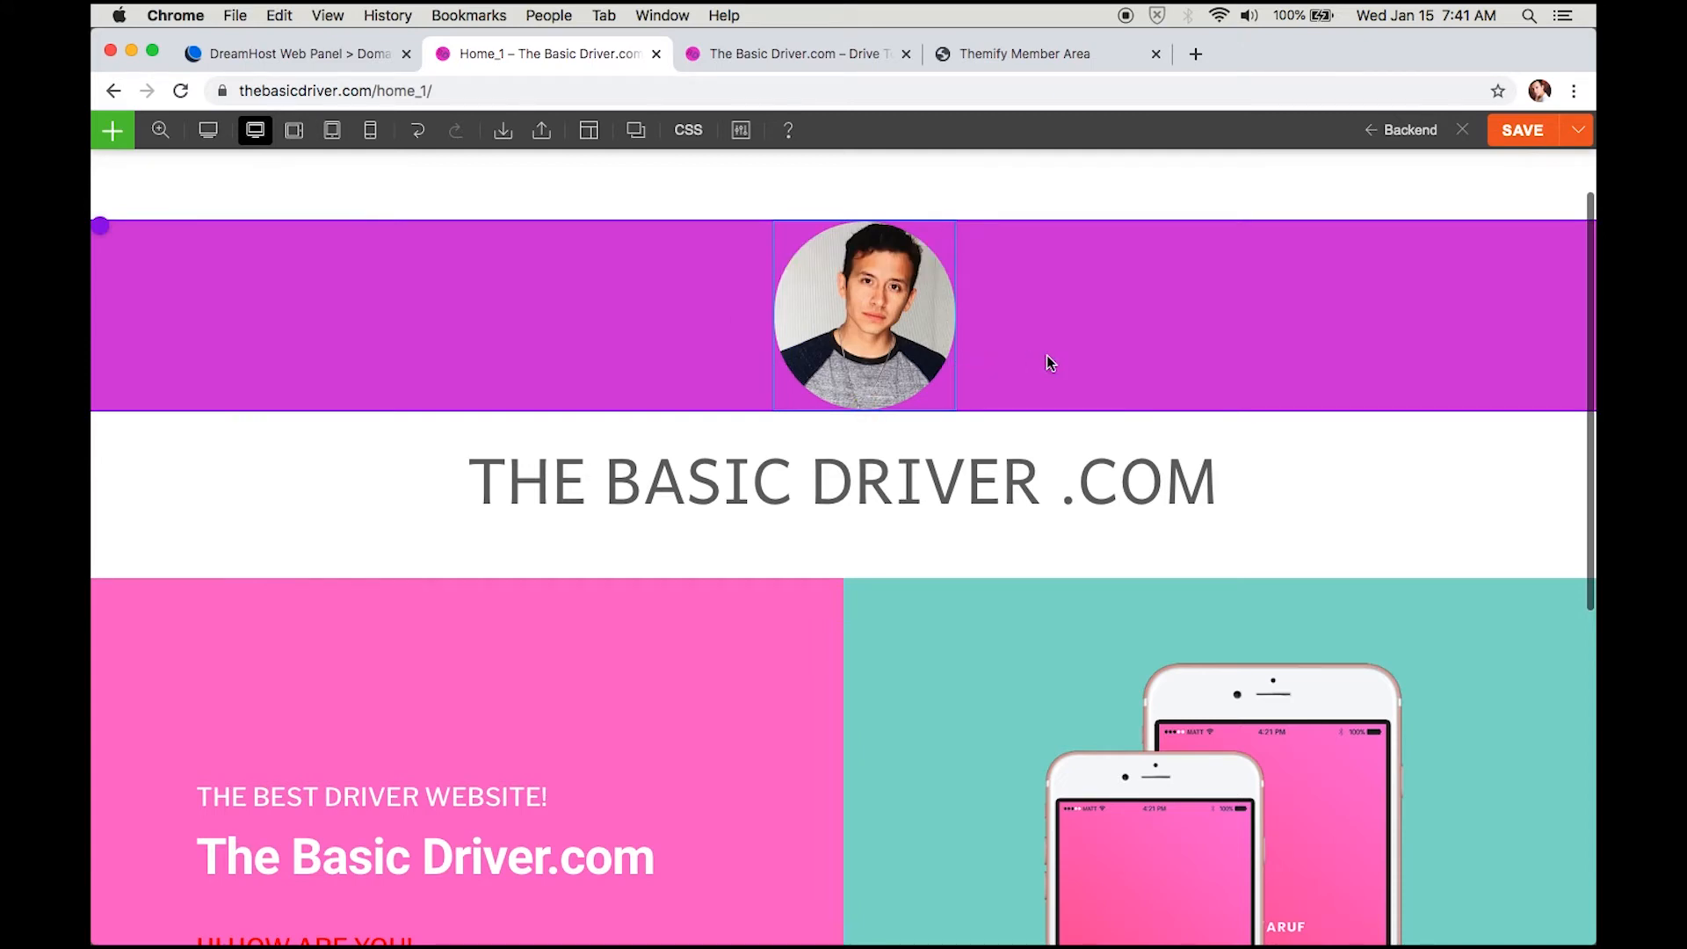
left_click(1523, 132)
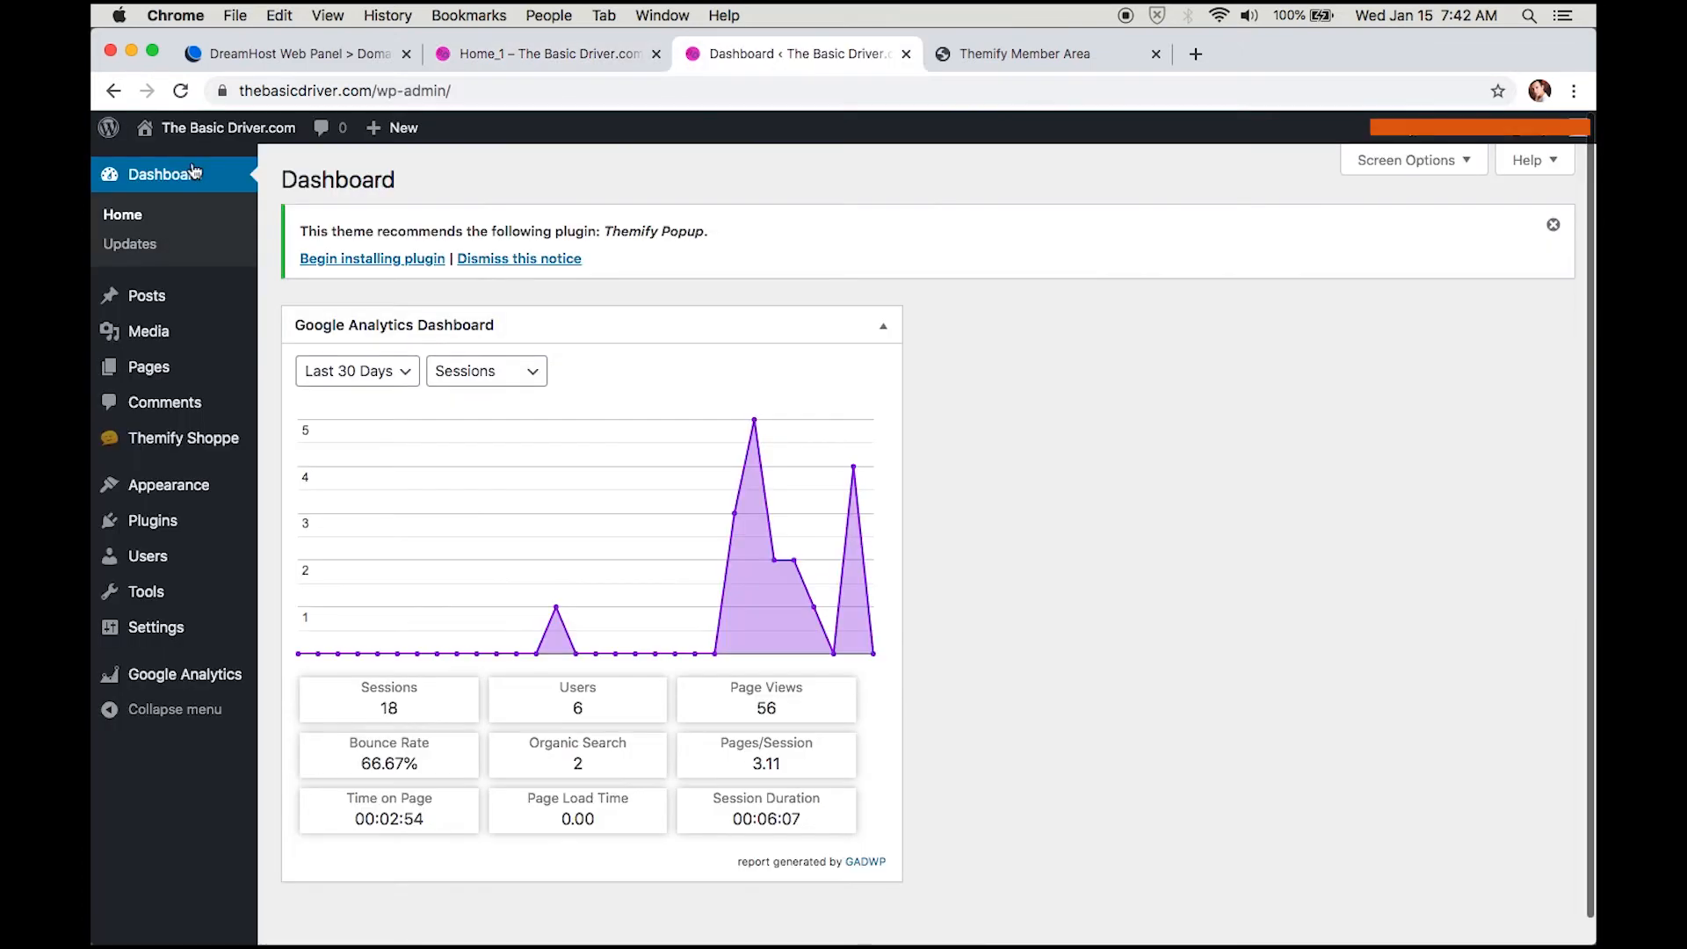
Step: Open the Themify settings from the WordPress dashboard and view the Favicon options
mouse_move(175, 442)
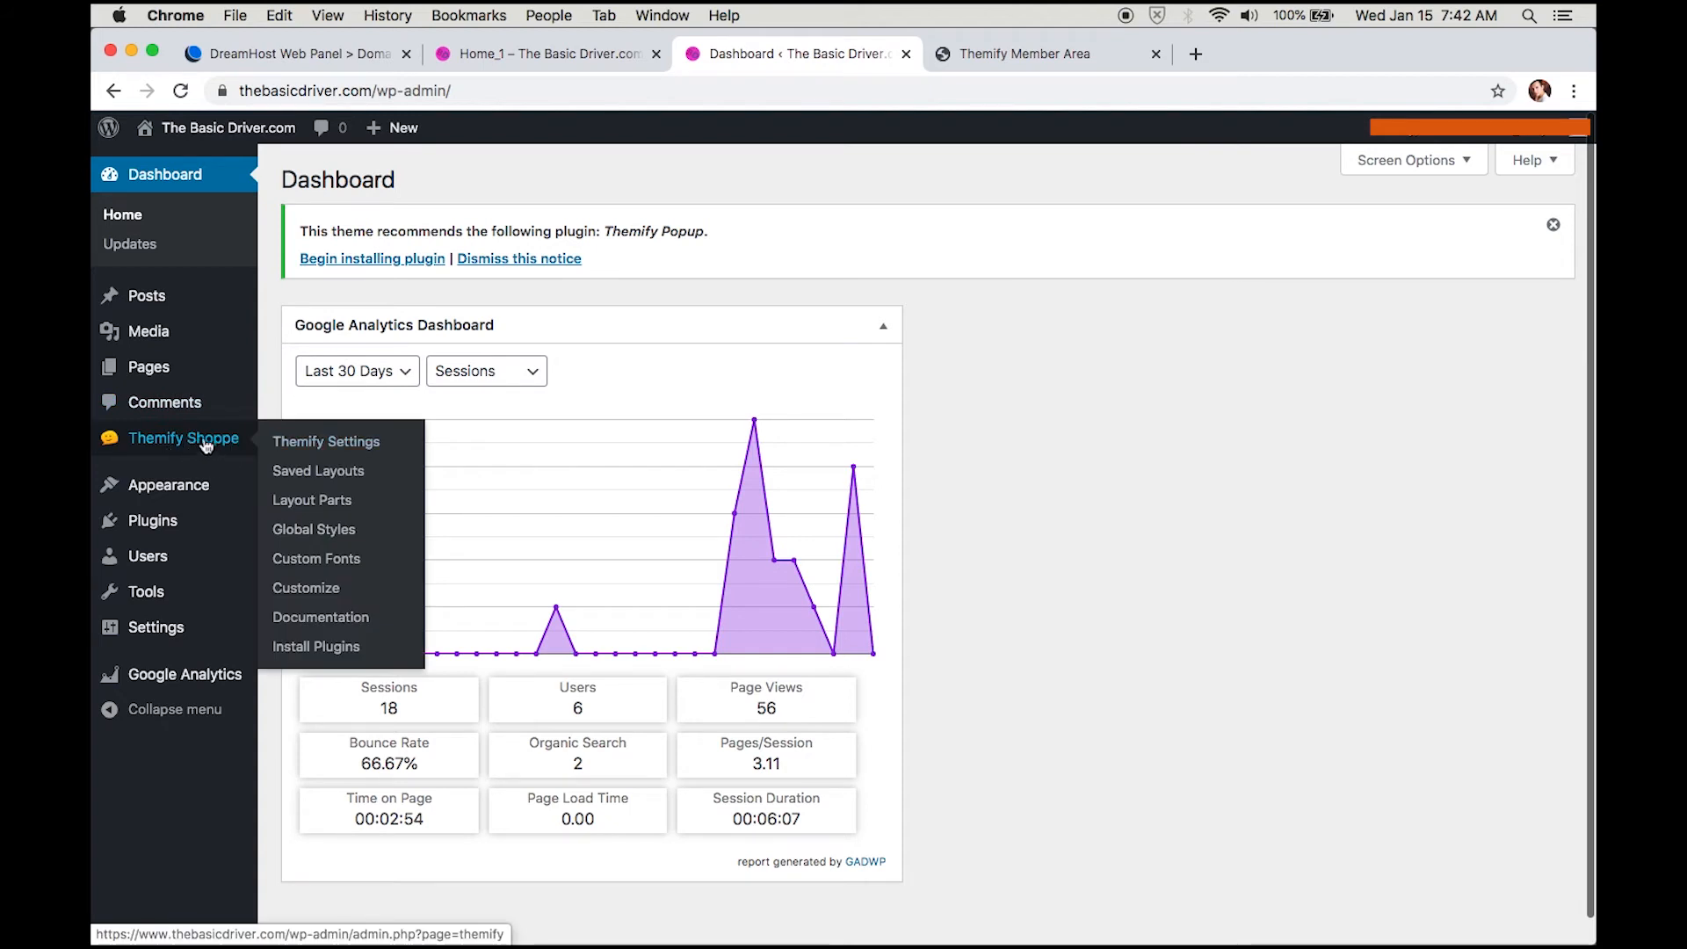
left_click(308, 443)
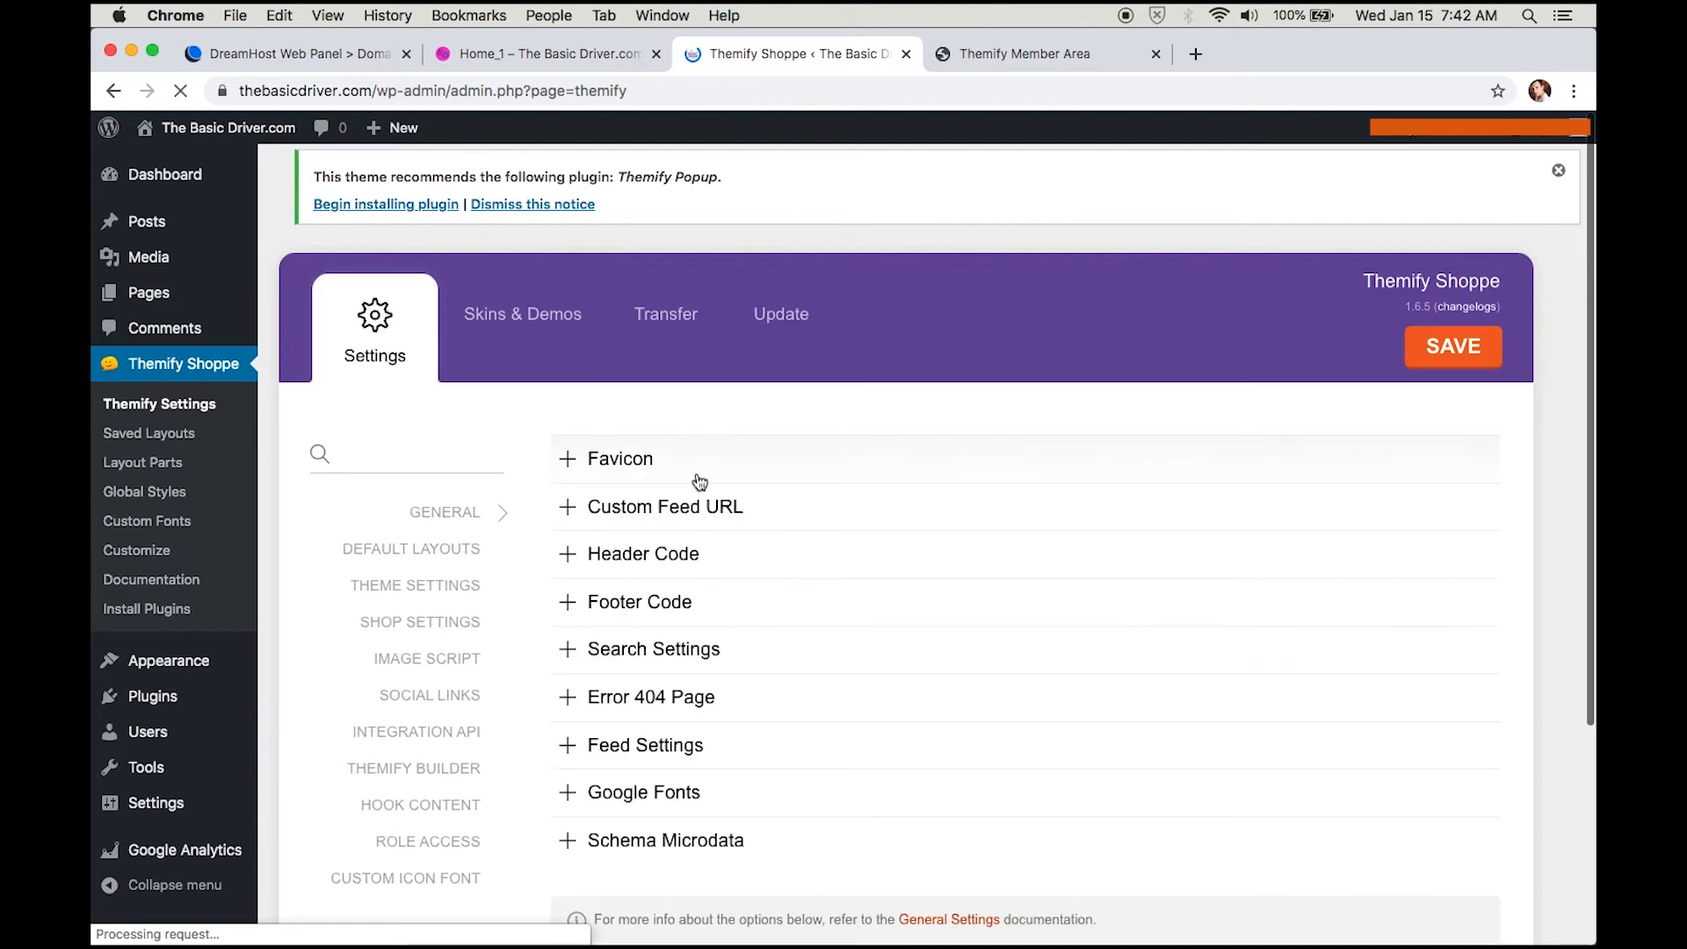
left_click(658, 468)
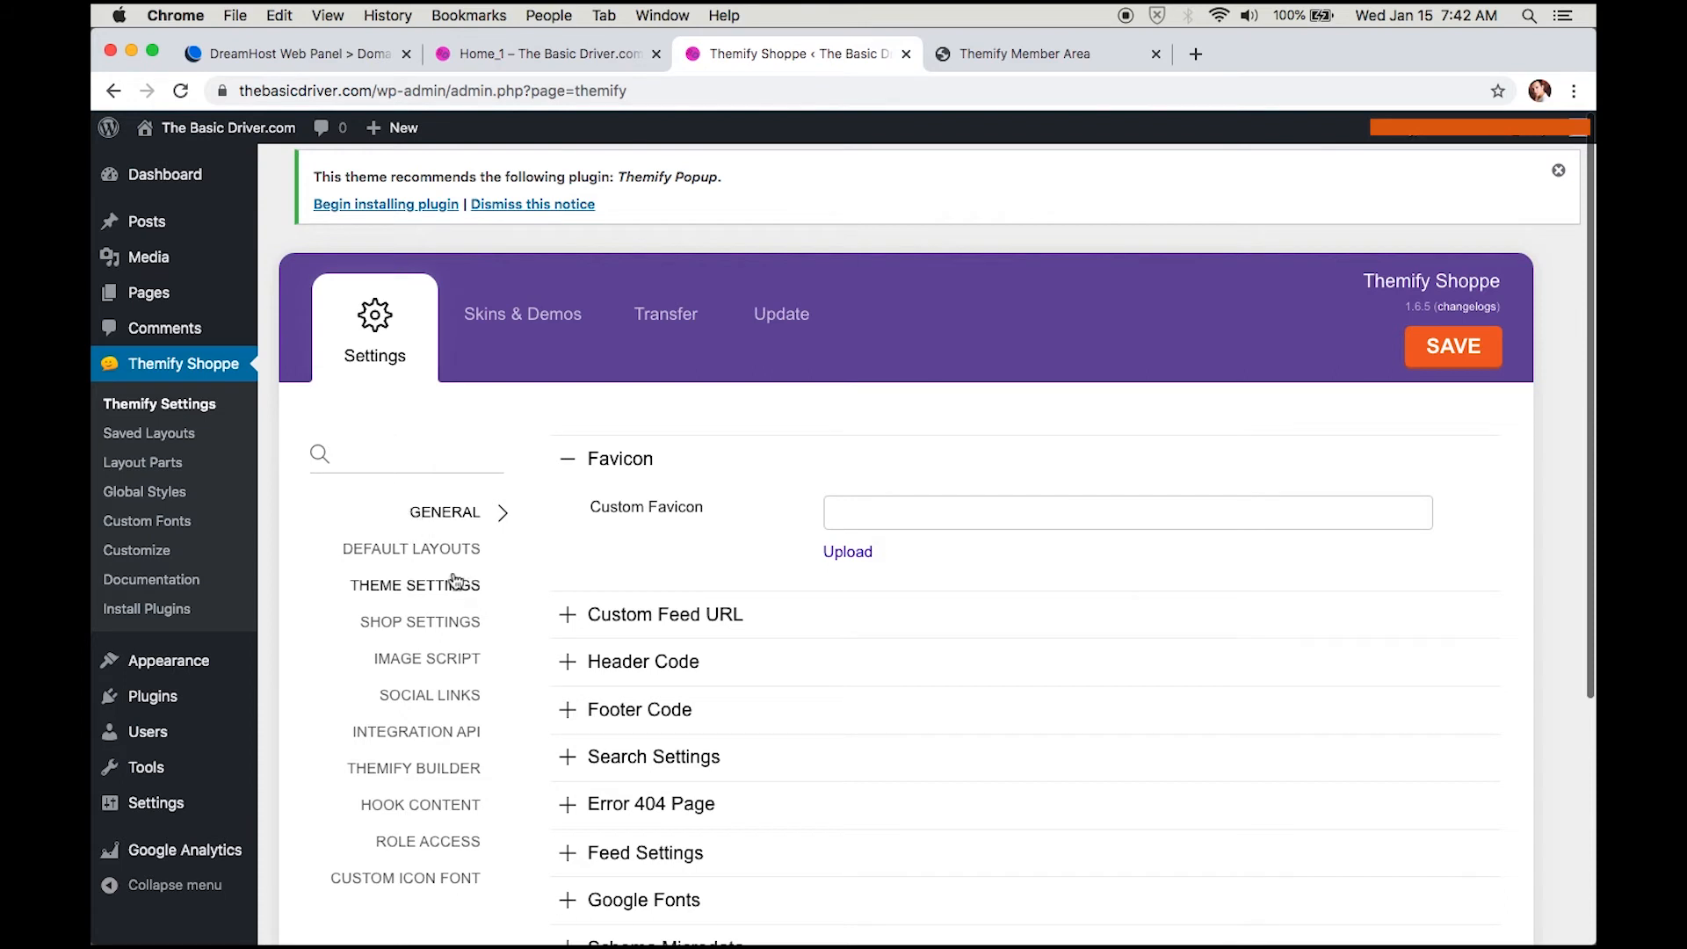
Step: Examine the Default Page Layout options among the theme's default layouts
scroll(457, 545, "down", 2)
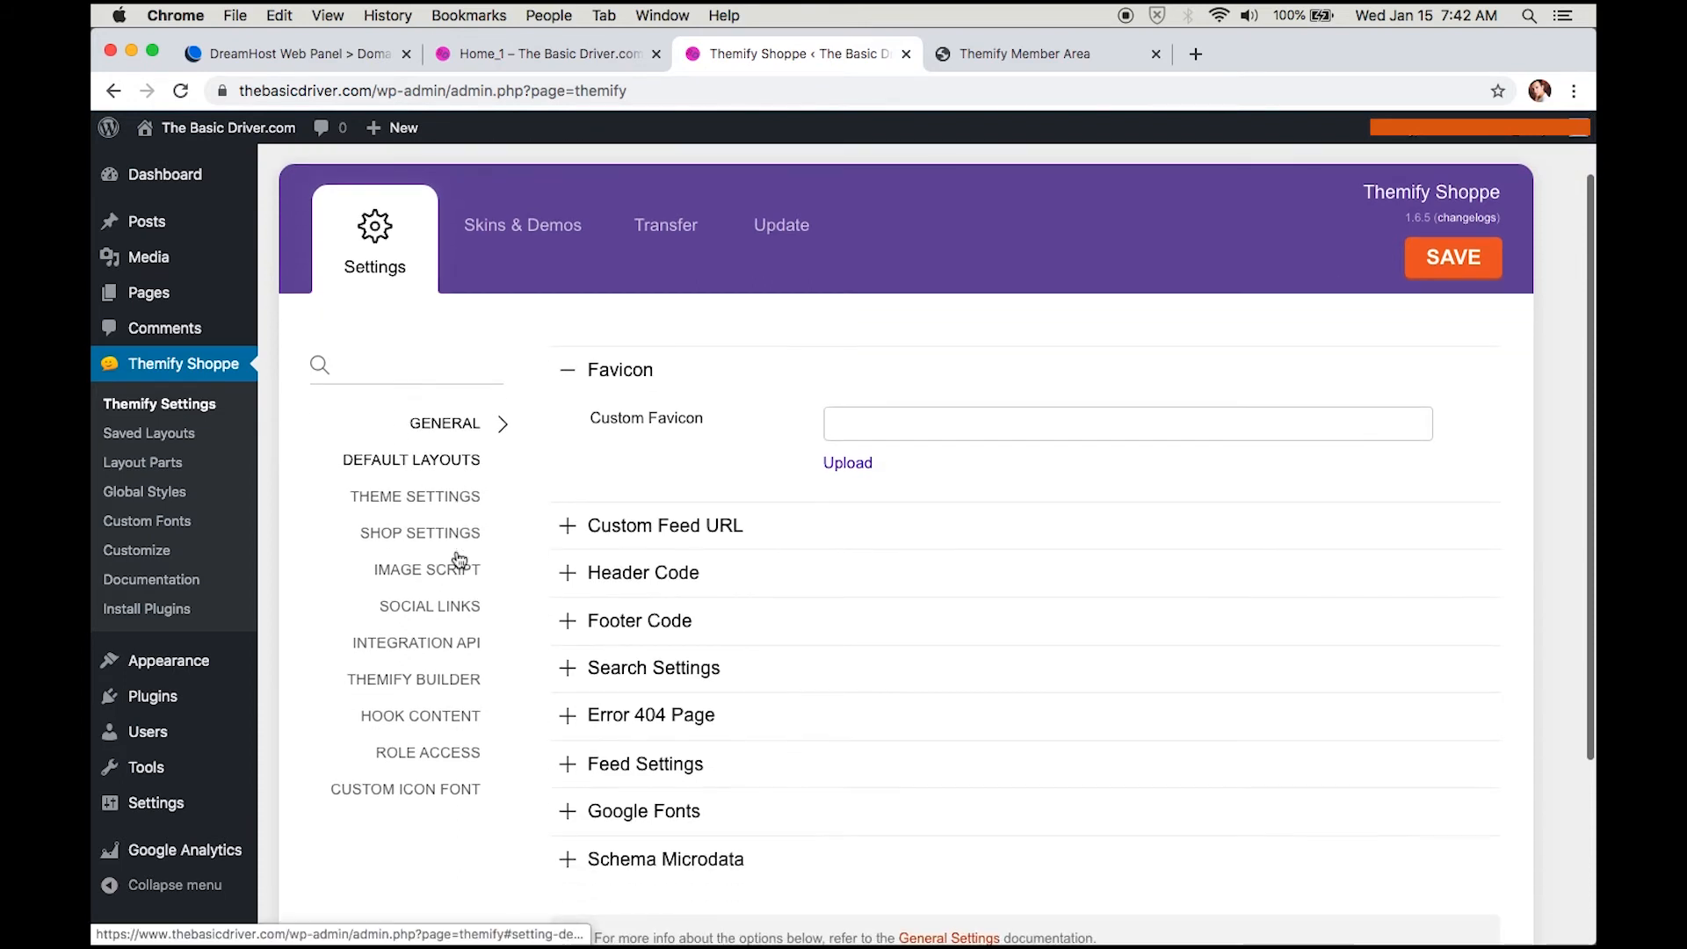
left_click(456, 456)
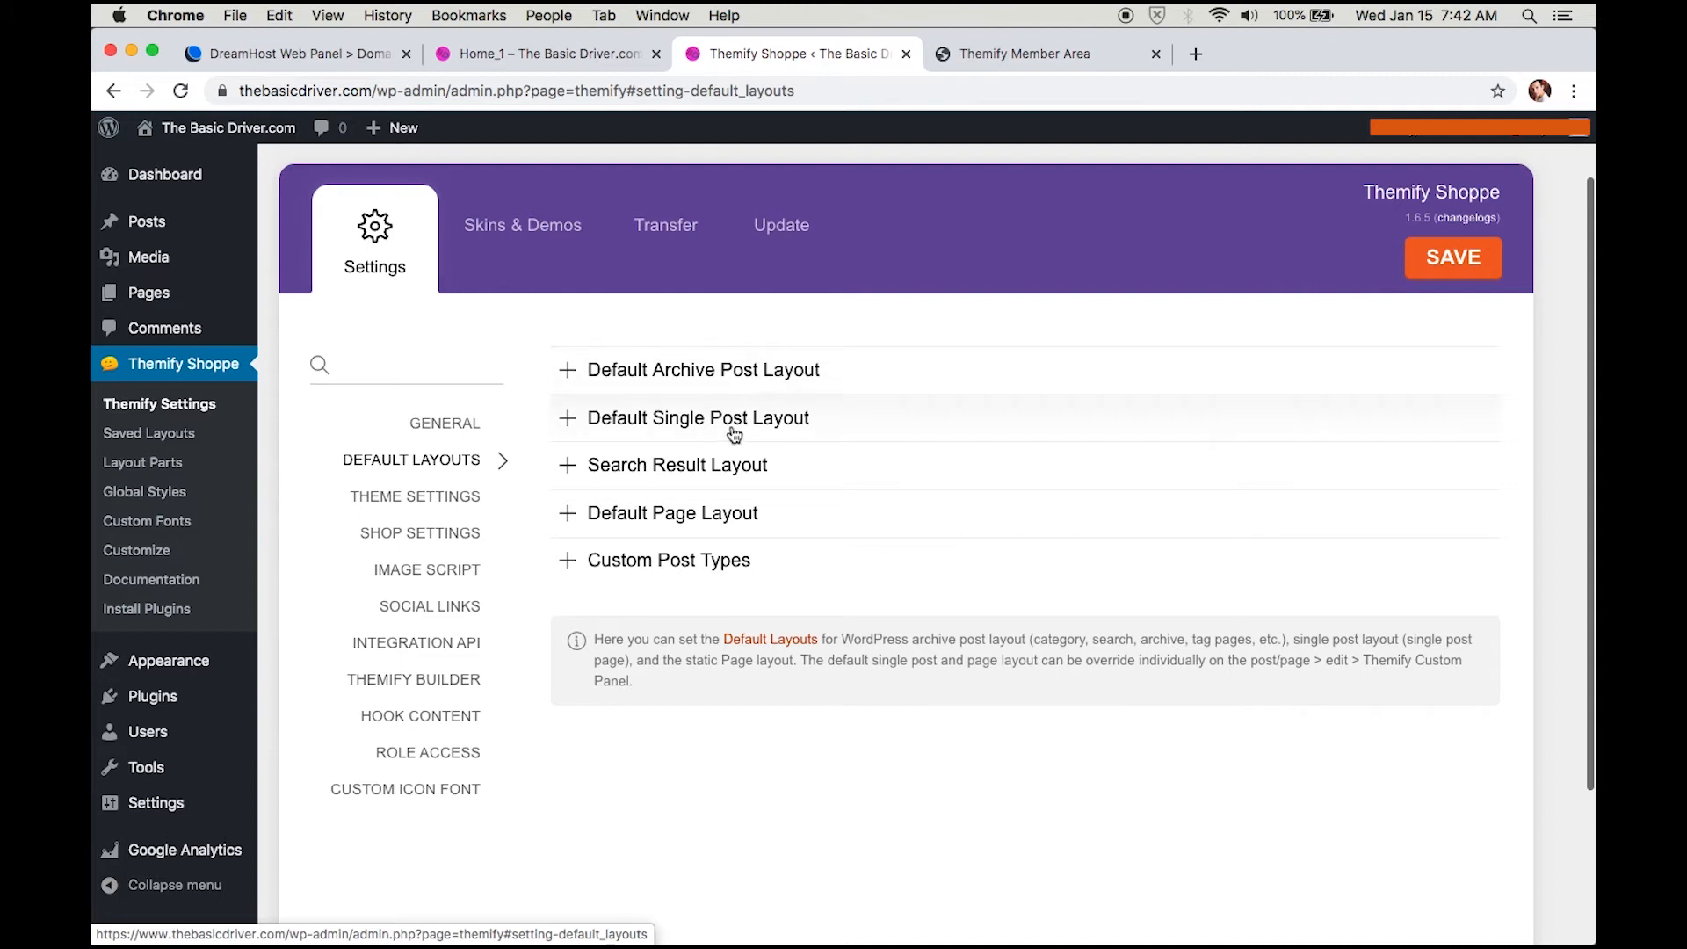
left_click(712, 527)
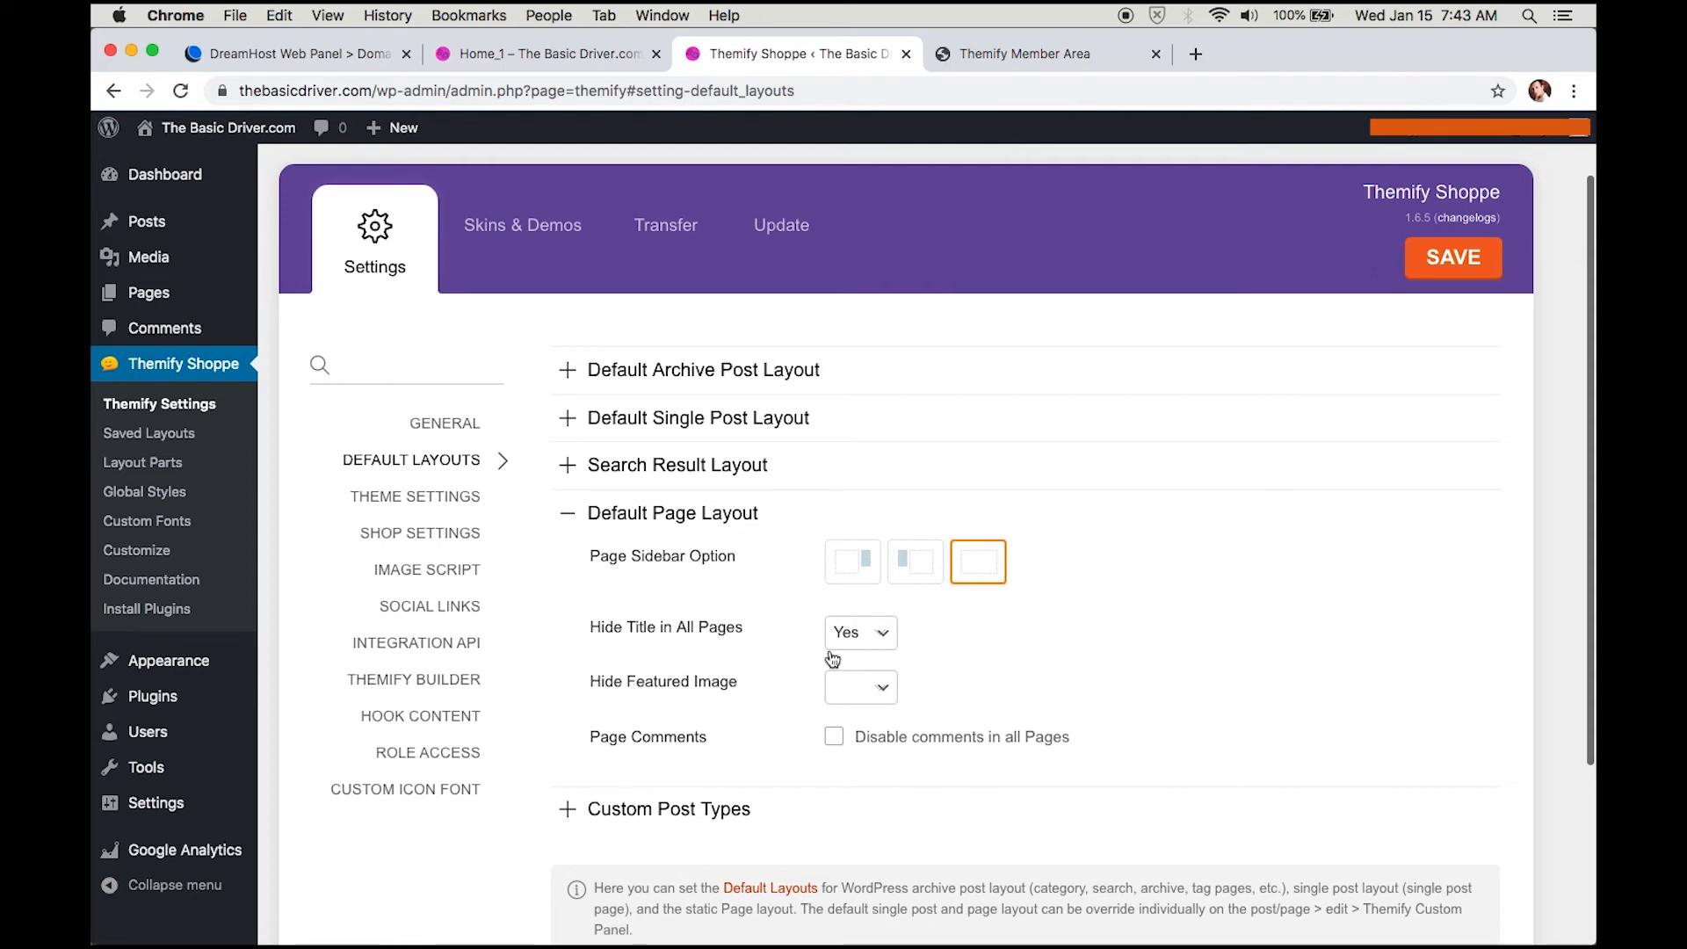
scroll(834, 639, "down", 3)
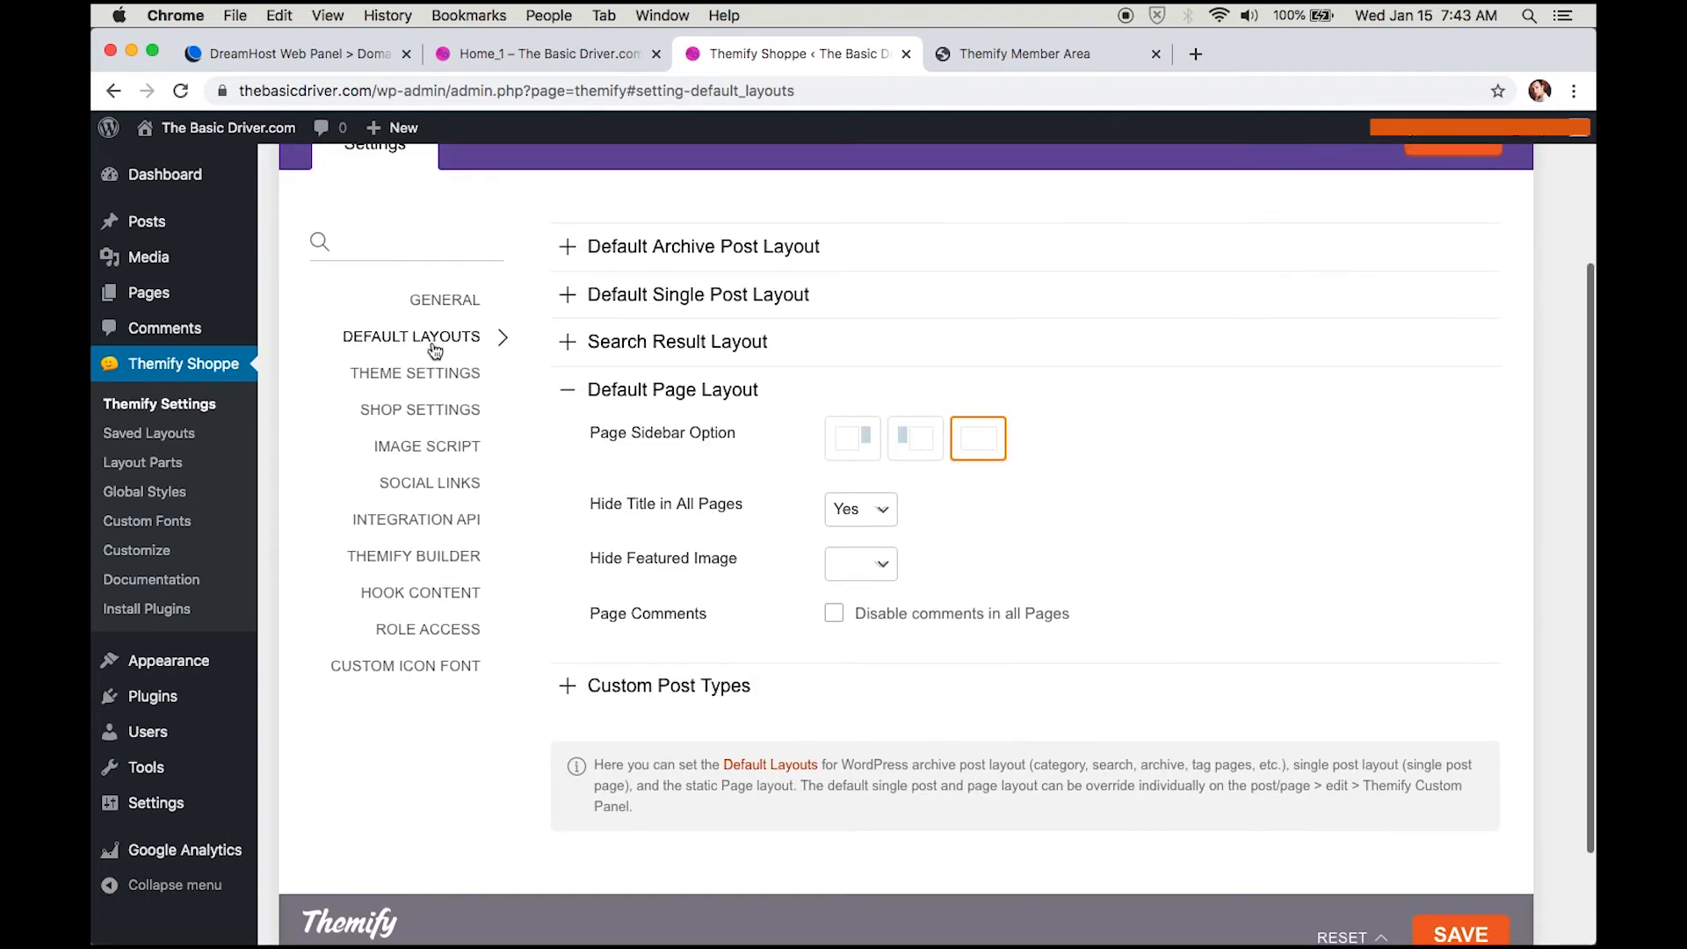
Step: Examine the header design and header options under Theme Appearance, and compare them with the live home page's header
left_click(438, 376)
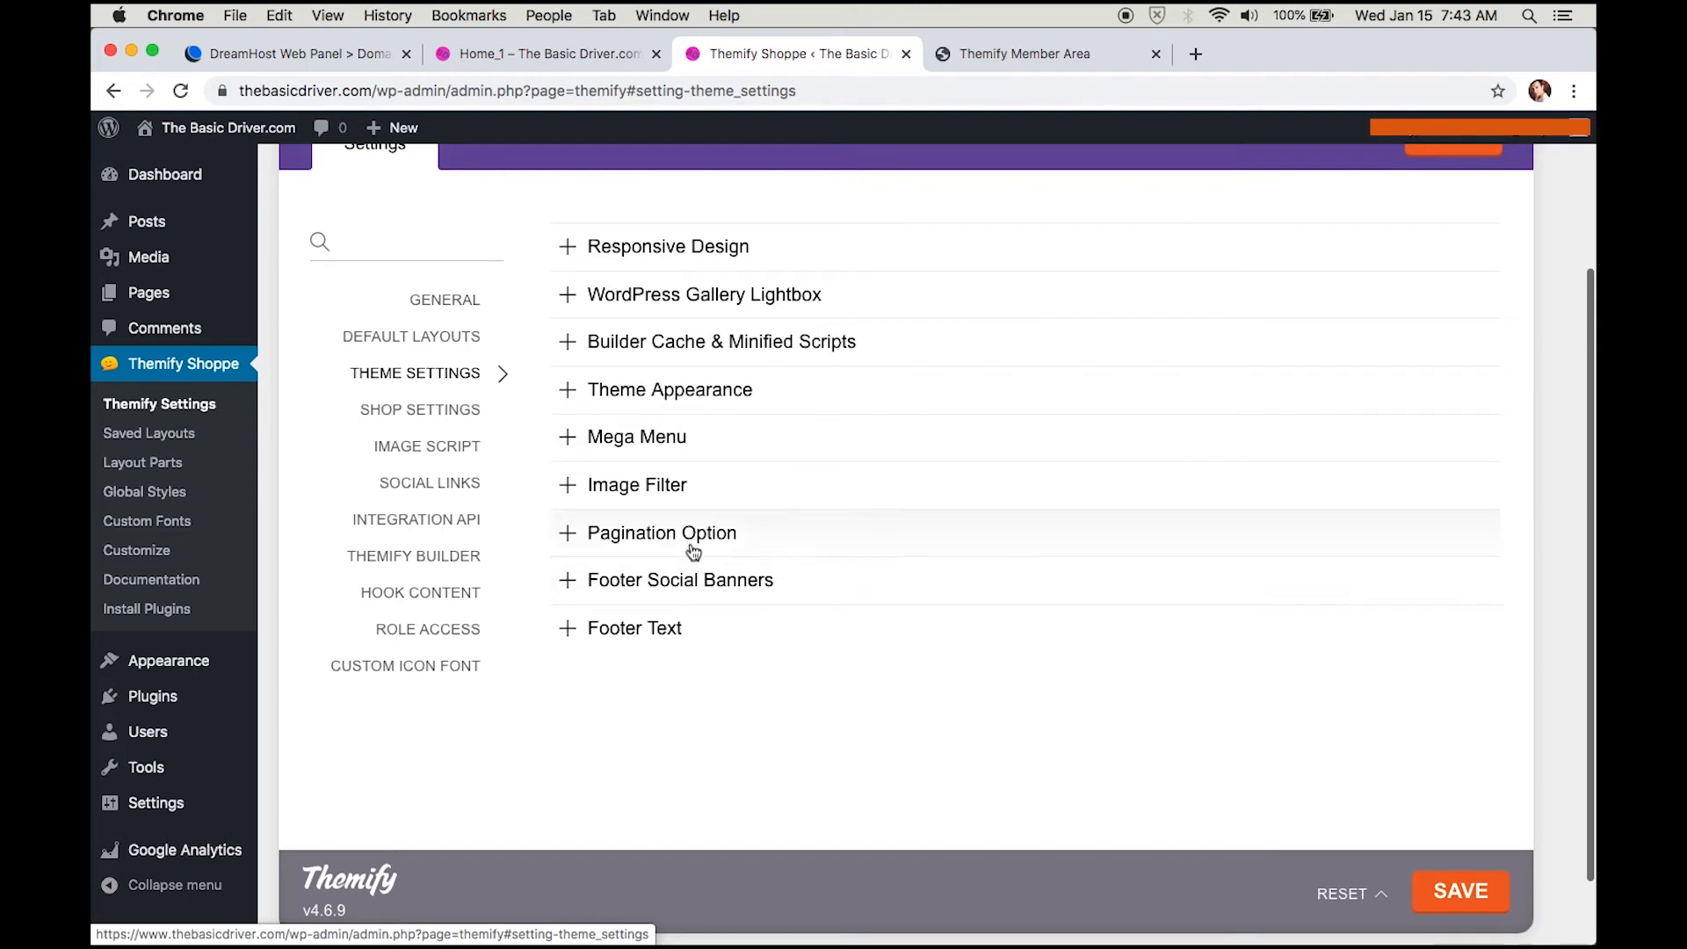
left_click(666, 400)
scroll(666, 398, "down", 2)
scroll(666, 398, "up", 2)
scroll(667, 399, "down", 1)
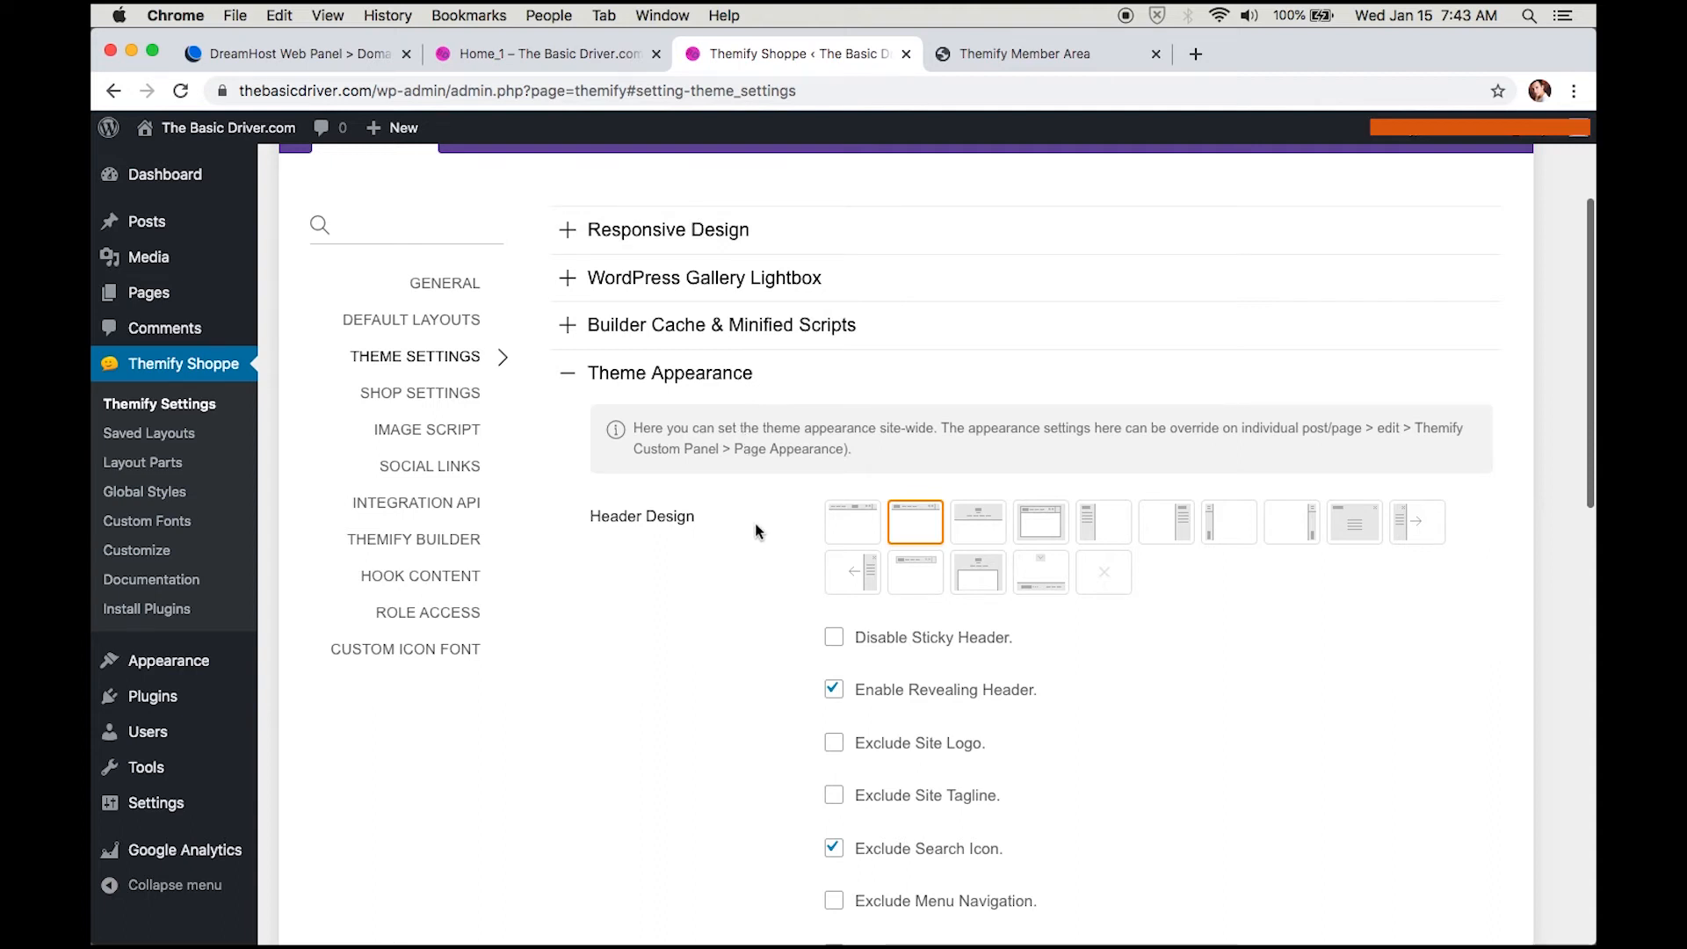
scroll(774, 524, "down", 2)
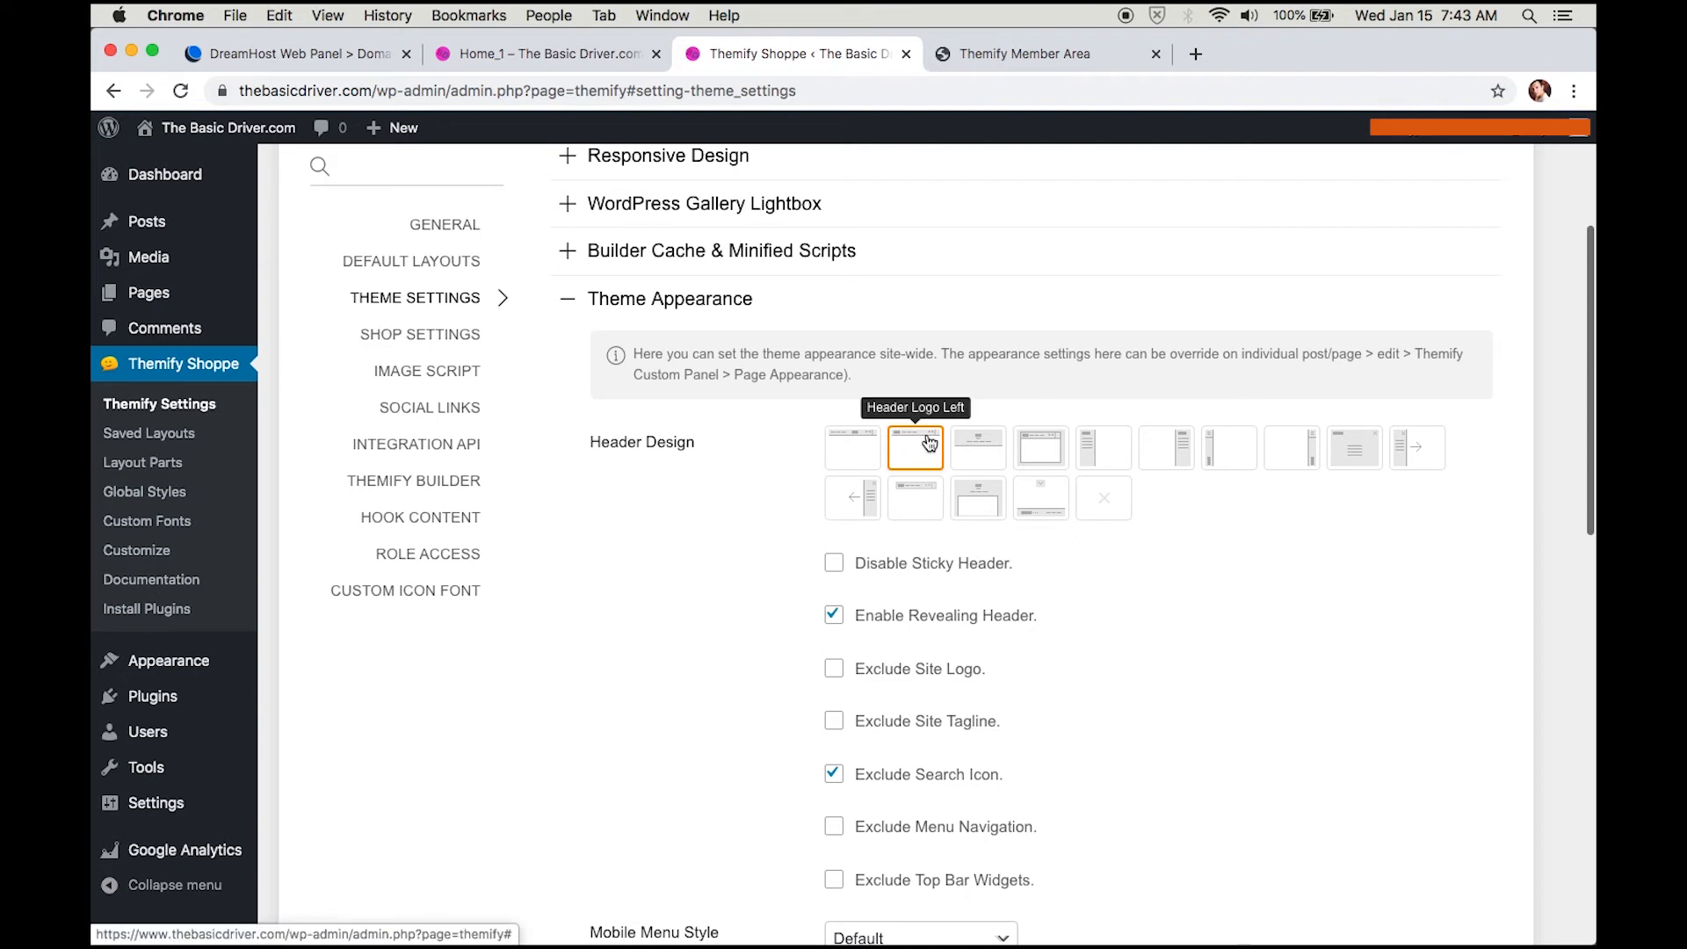
left_click(1011, 53)
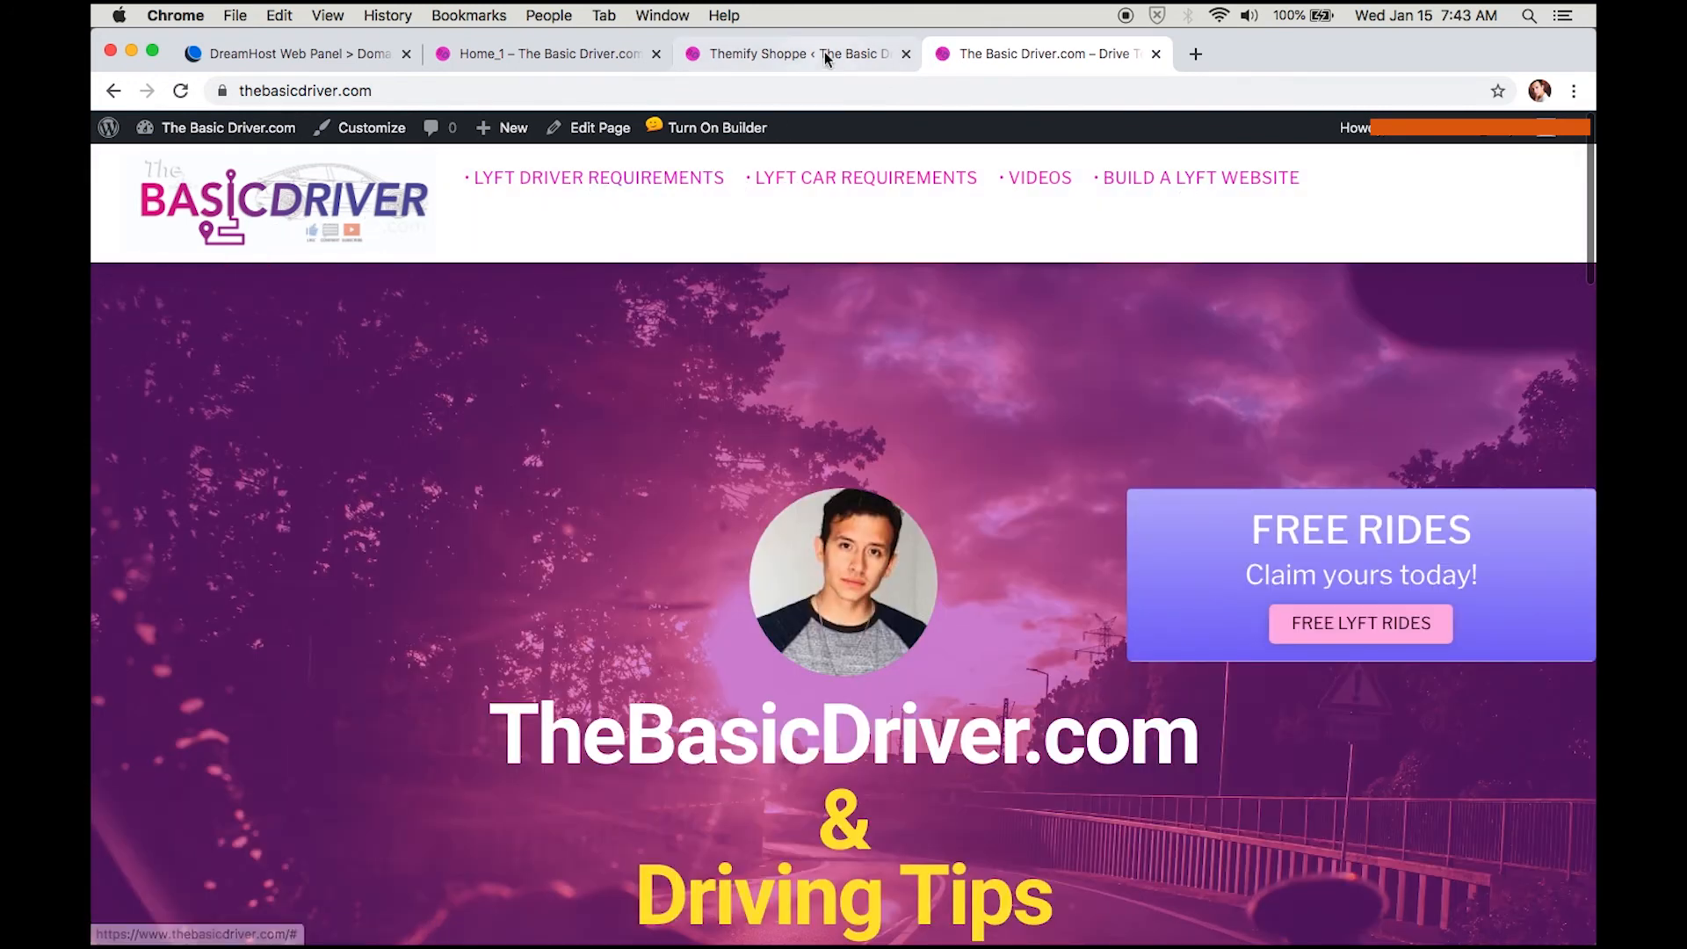
Step: Examine the footer design and footer widget options under Theme Appearance, and compare them with the live home page's footer
left_click(824, 55)
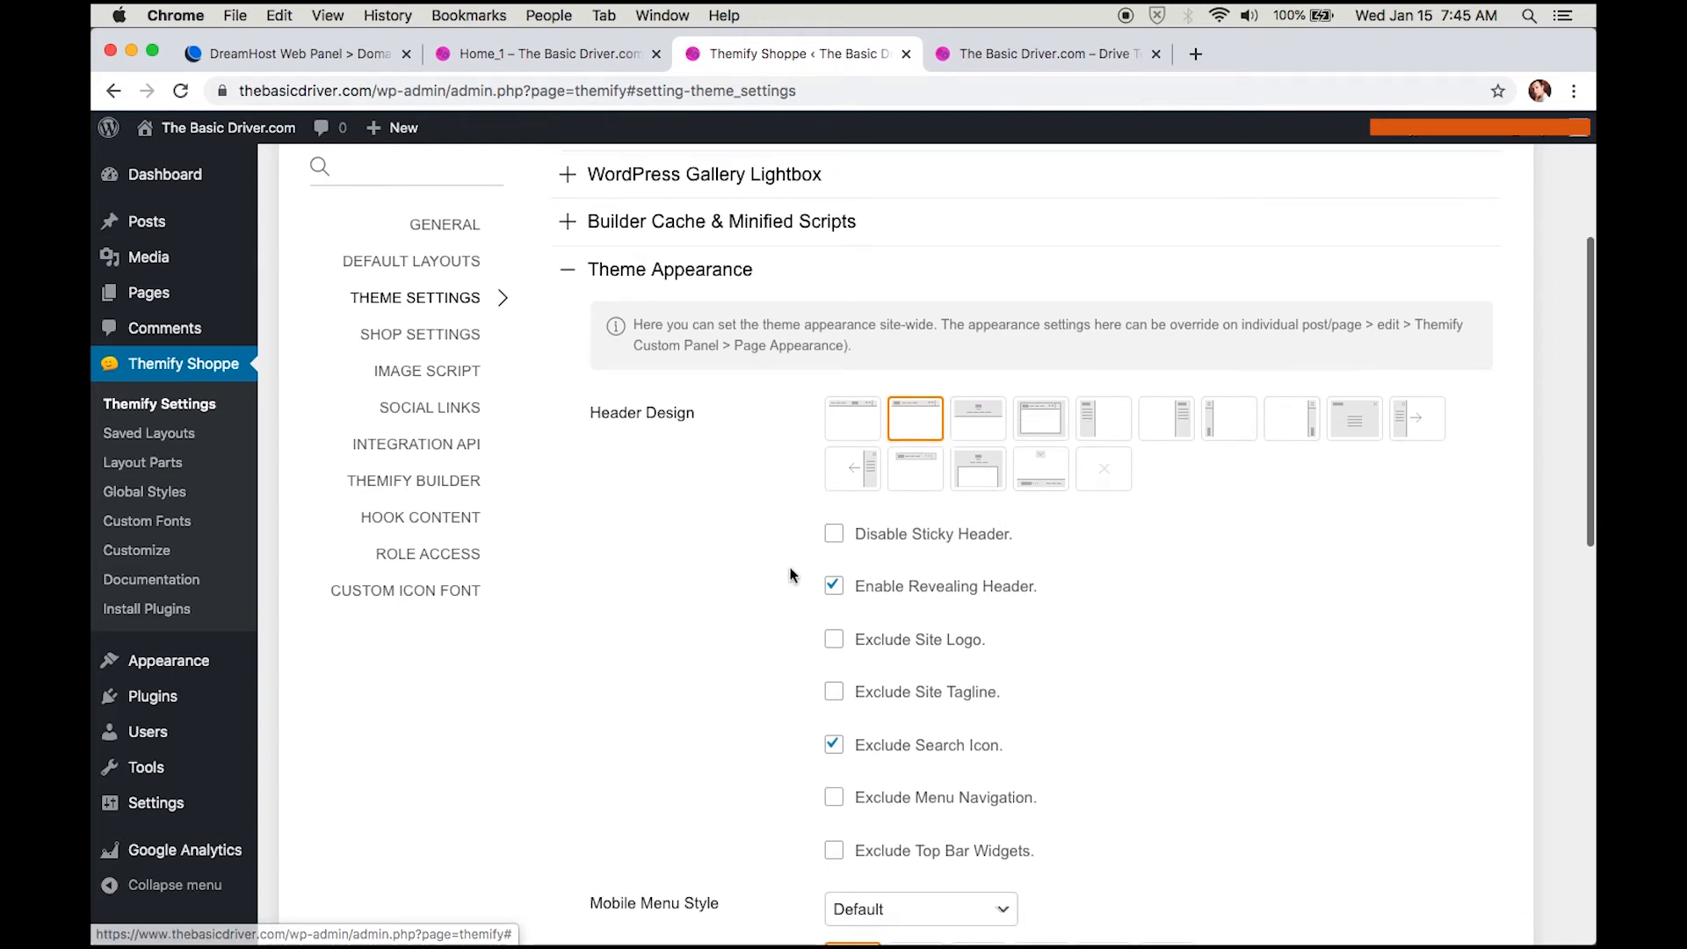
scroll(773, 570, "down", 1)
scroll(765, 545, "down", 1)
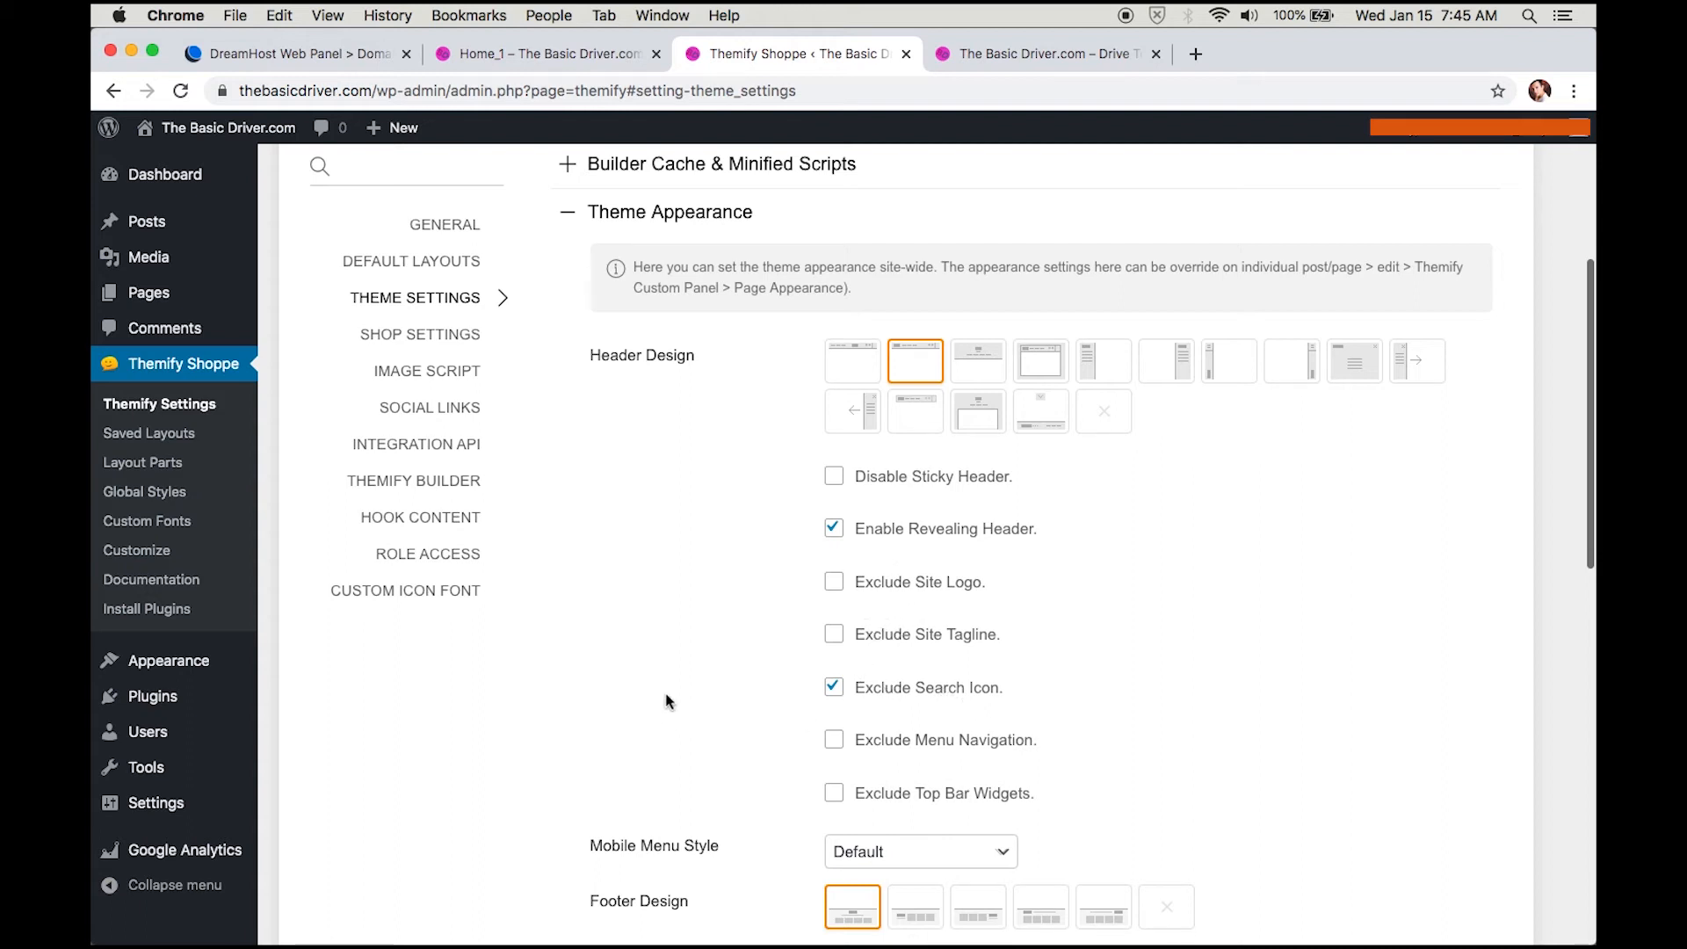
scroll(668, 701, "down", 5)
scroll(752, 571, "down", 5)
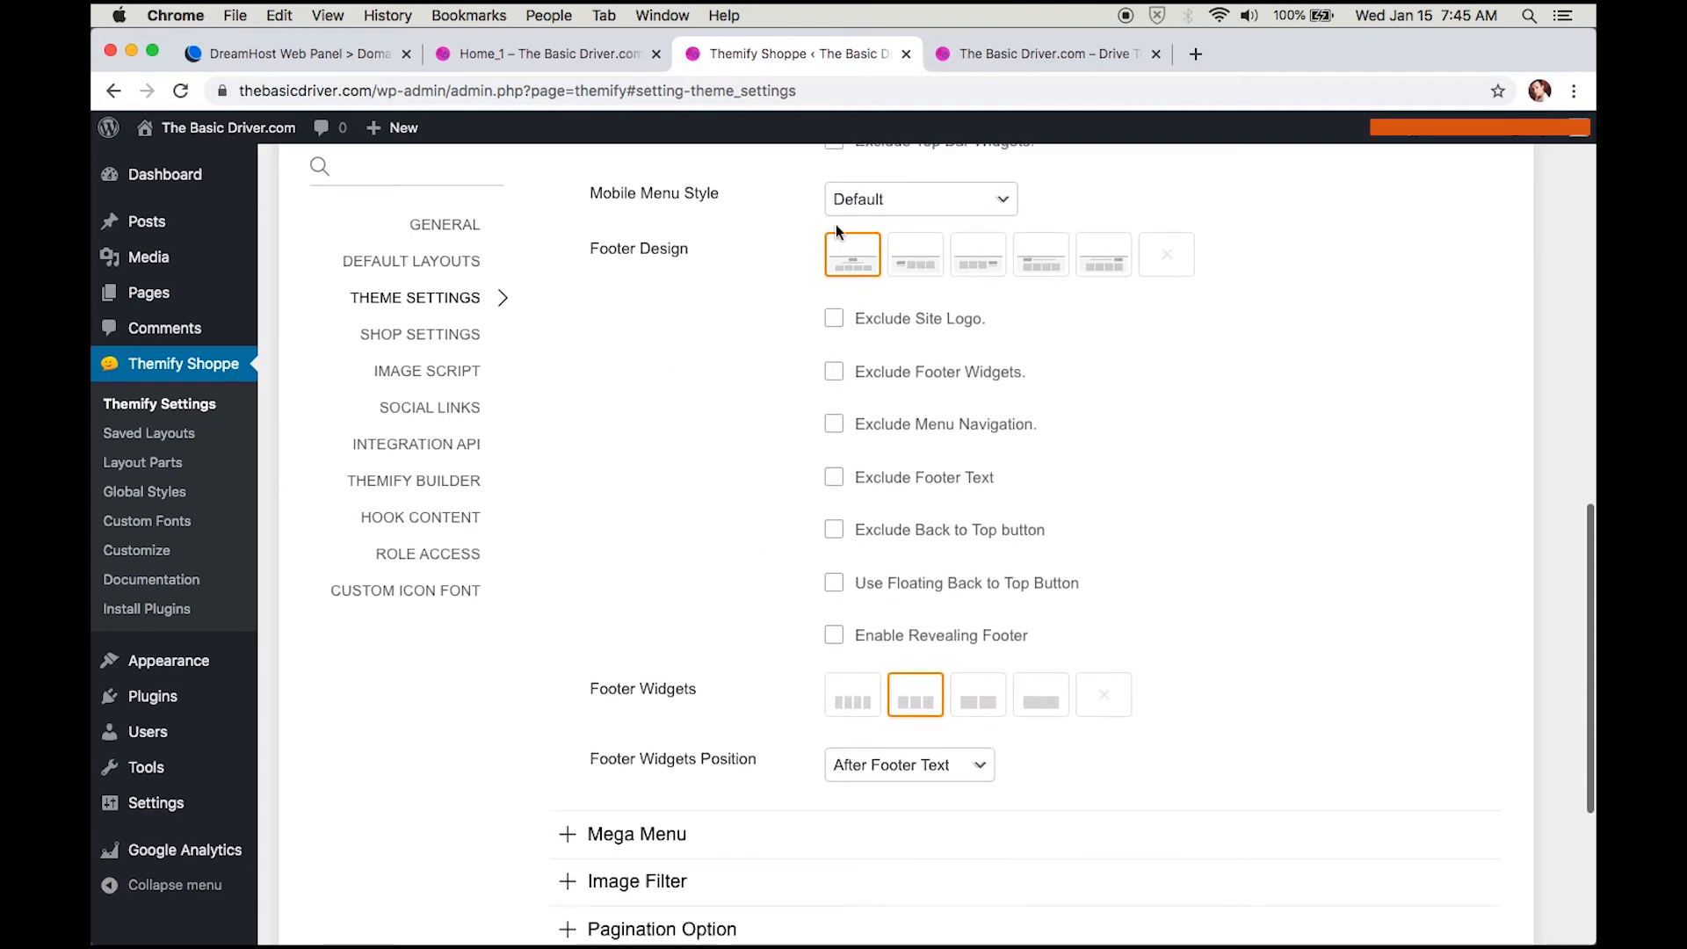
left_click(1014, 60)
scroll(947, 584, "down", 15)
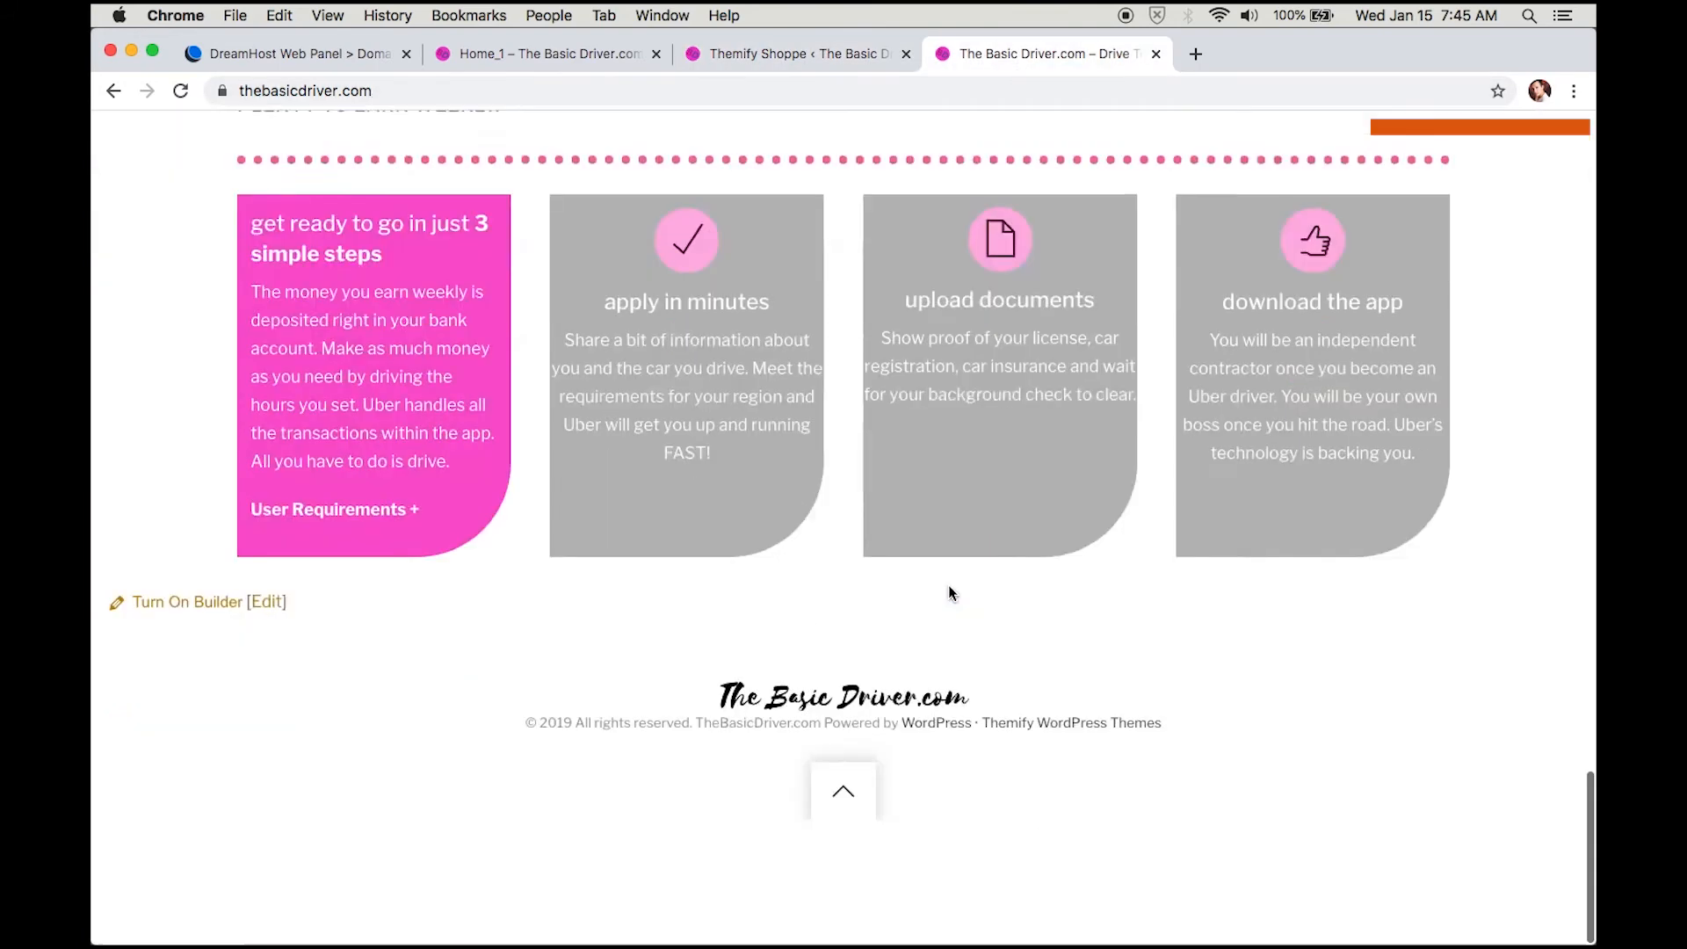
scroll(947, 583, "up", 2)
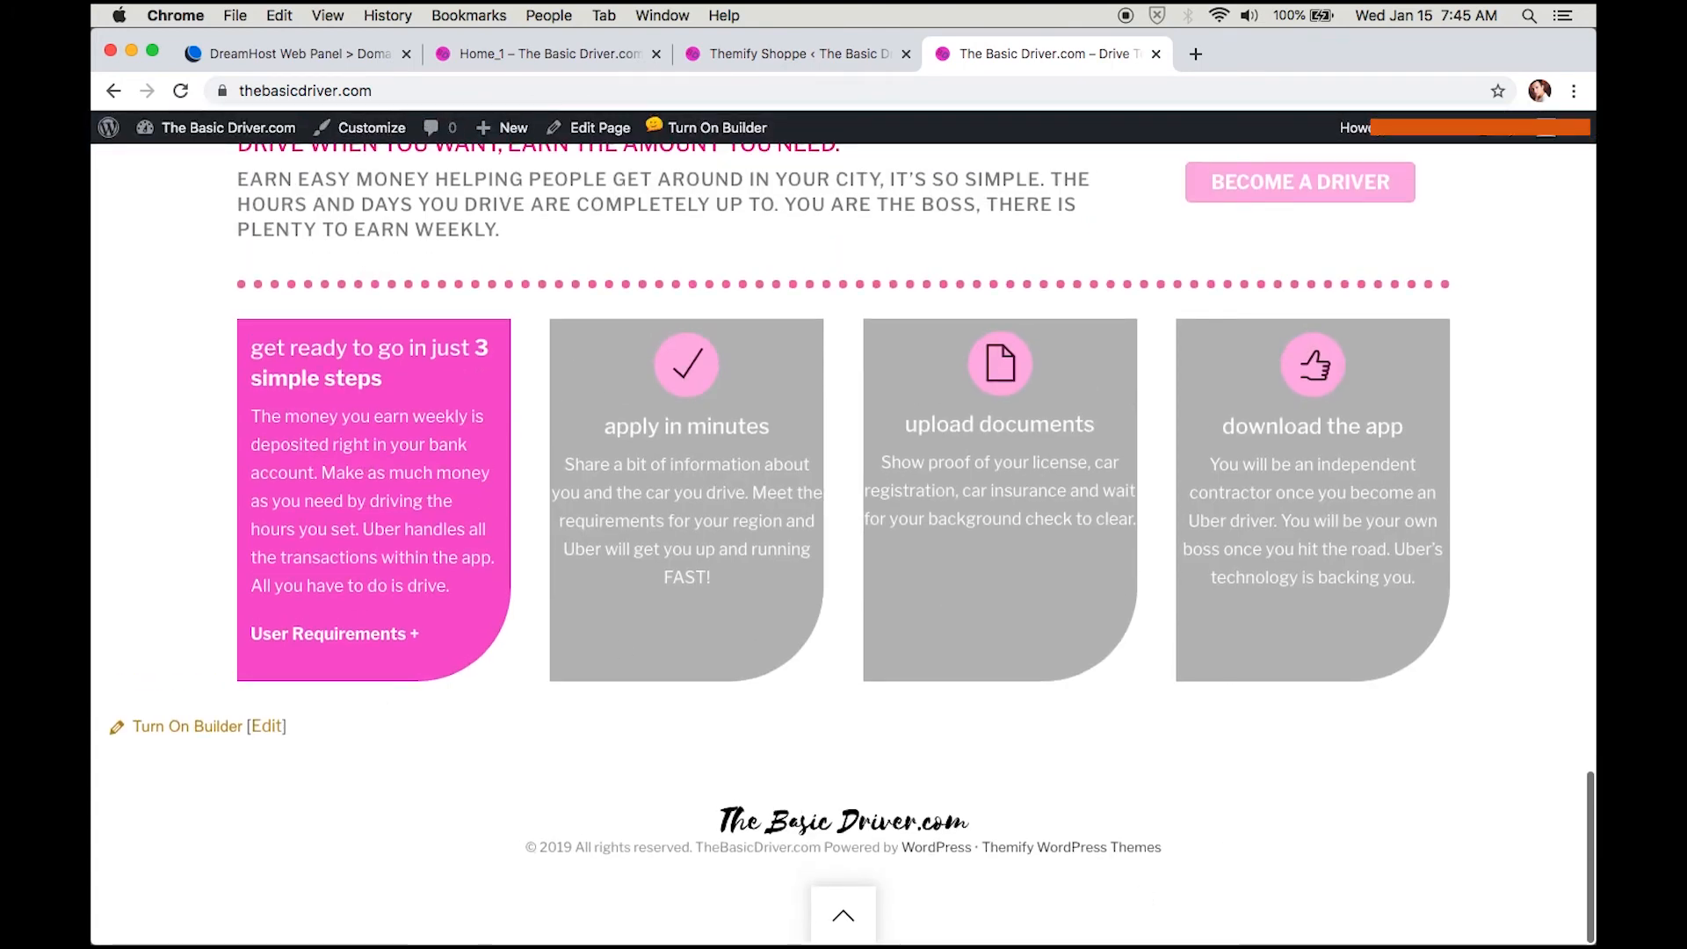